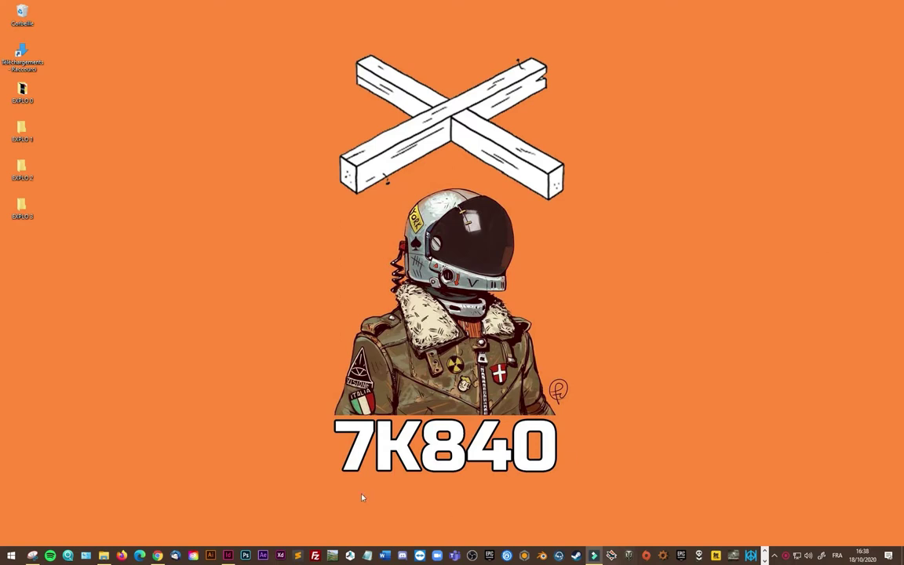
# - Bring InDesign forward and close Projet 01 without saving, choosing Non
pyautogui.click(228, 556)
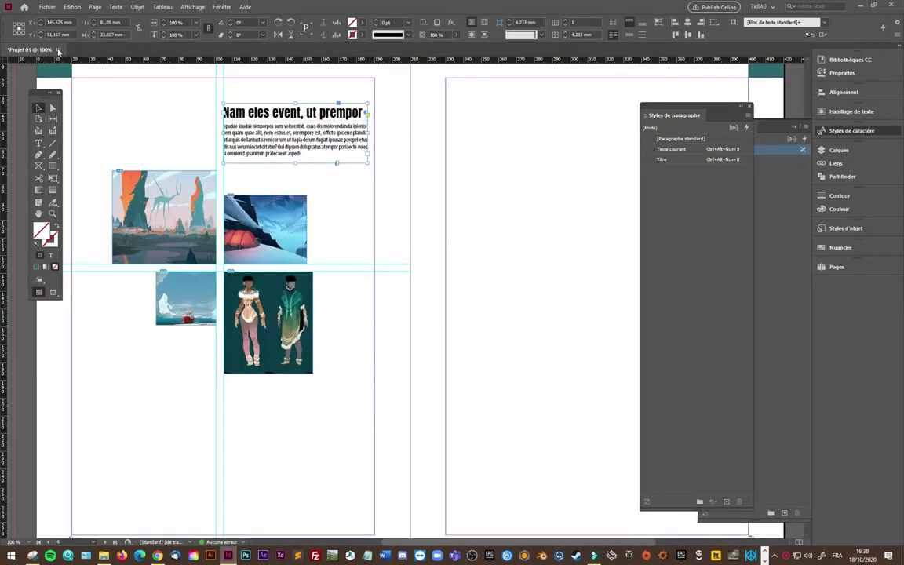
pyautogui.click(58, 51)
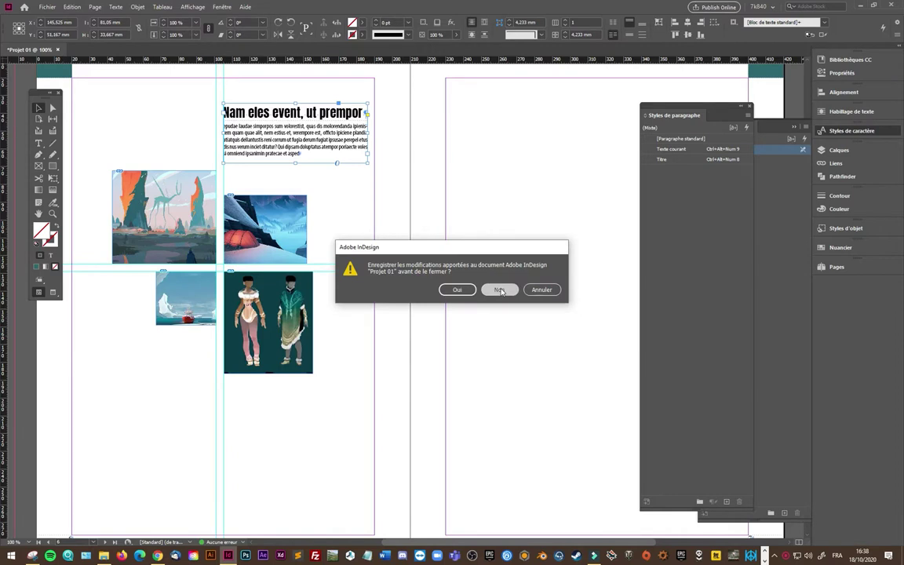
pyautogui.click(500, 290)
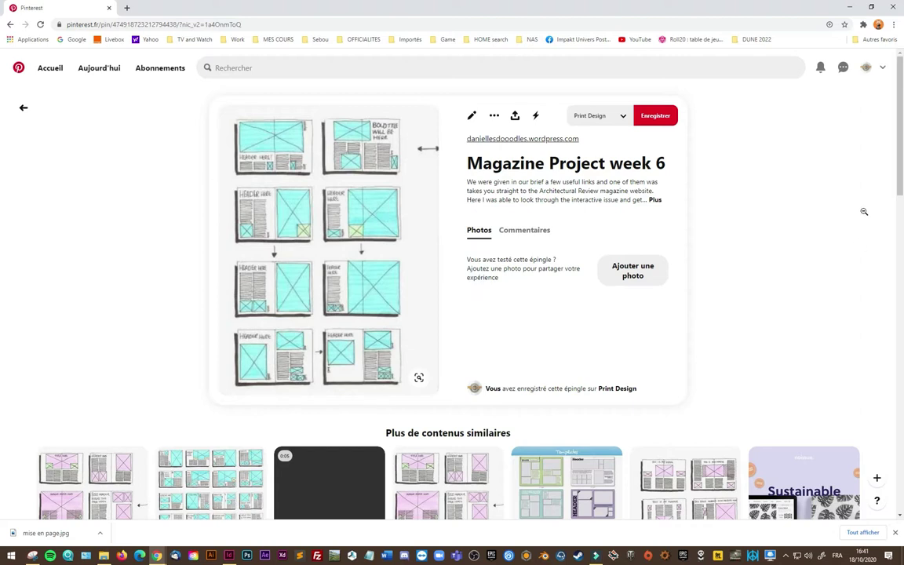
# - Open the profile's saved boards, pick the Print Design board and scroll through its pins
pyautogui.click(866, 68)
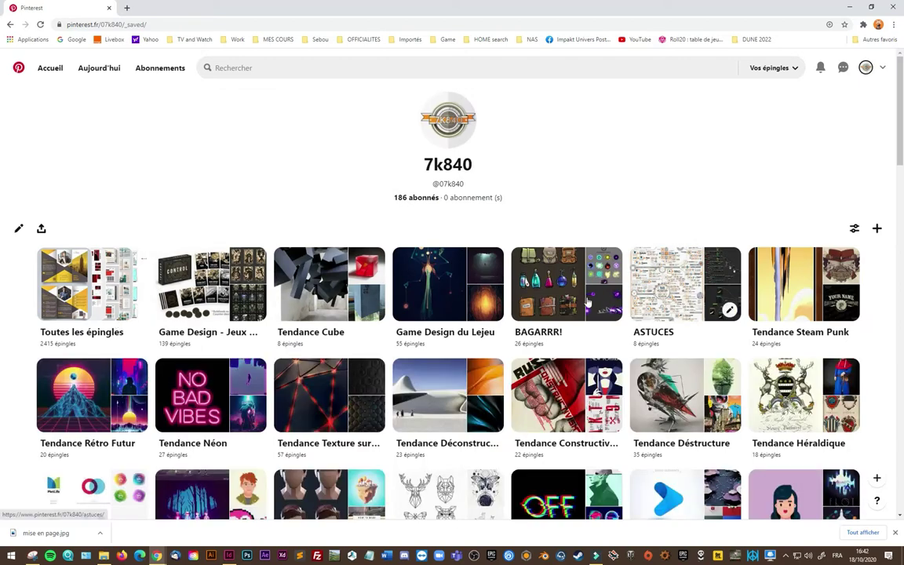
pyautogui.scroll(-2, 163, 343)
pyautogui.scroll(-7, 471, 298)
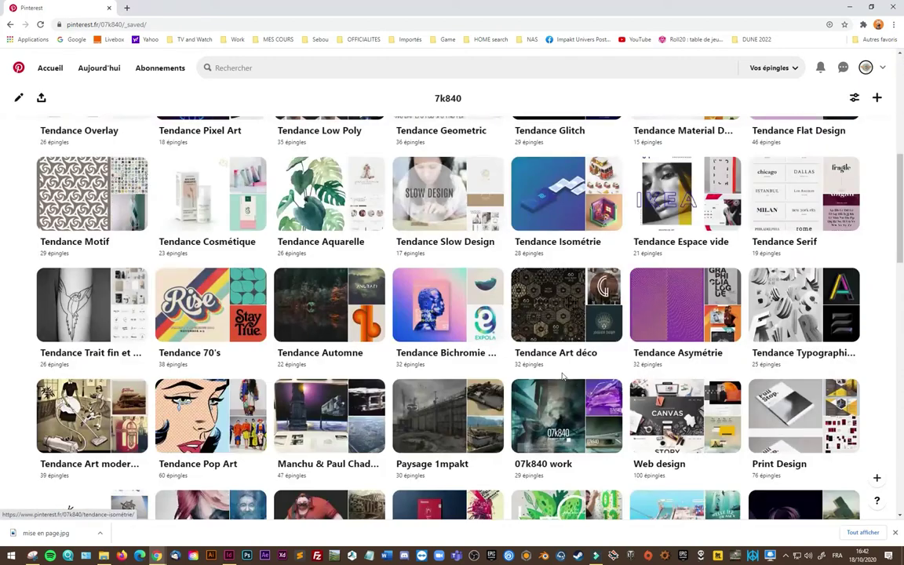
pyautogui.scroll(-4, 800, 252)
pyautogui.click(800, 252)
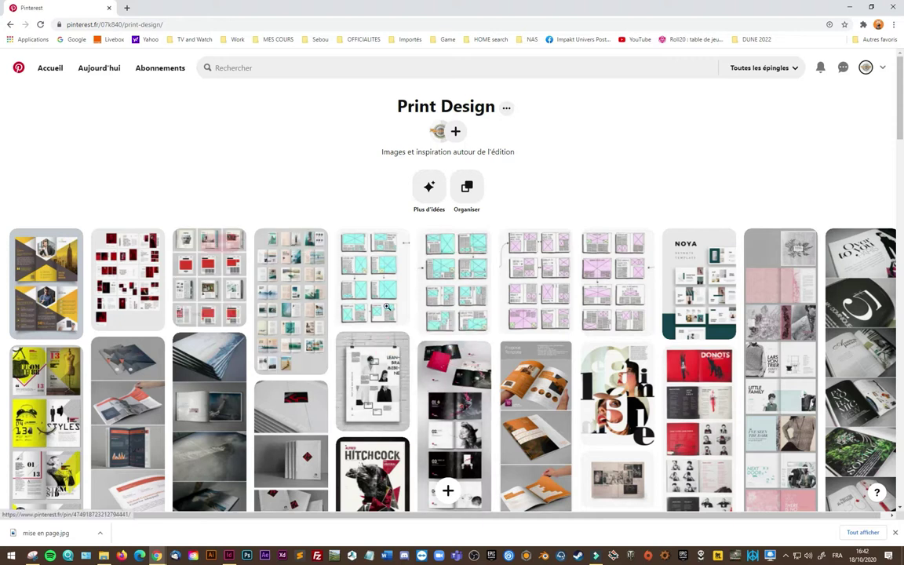
pyautogui.scroll(-3, 376, 290)
pyautogui.scroll(-2, 388, 320)
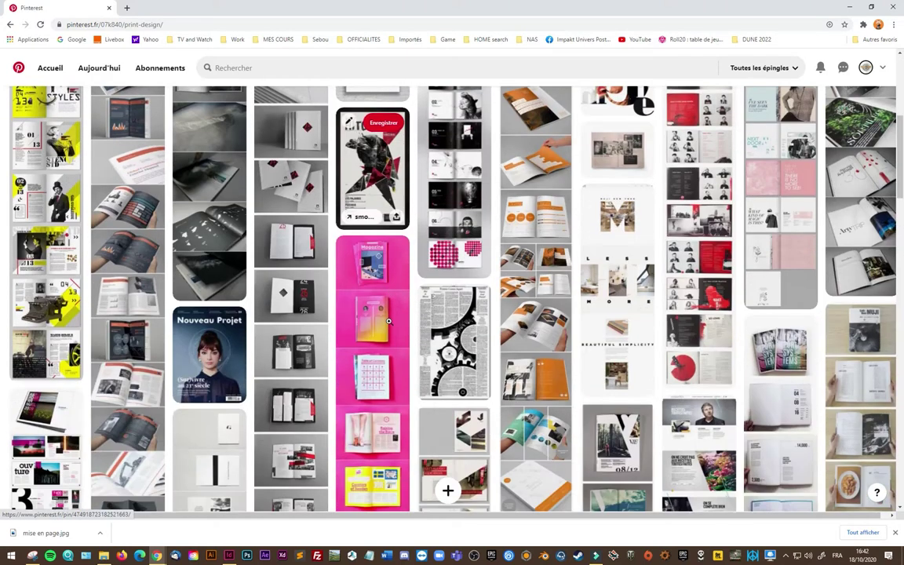
# - Study the 'Russia Comes Apart' newspaper pin, then return to the Print Design board
pyautogui.click(470, 347)
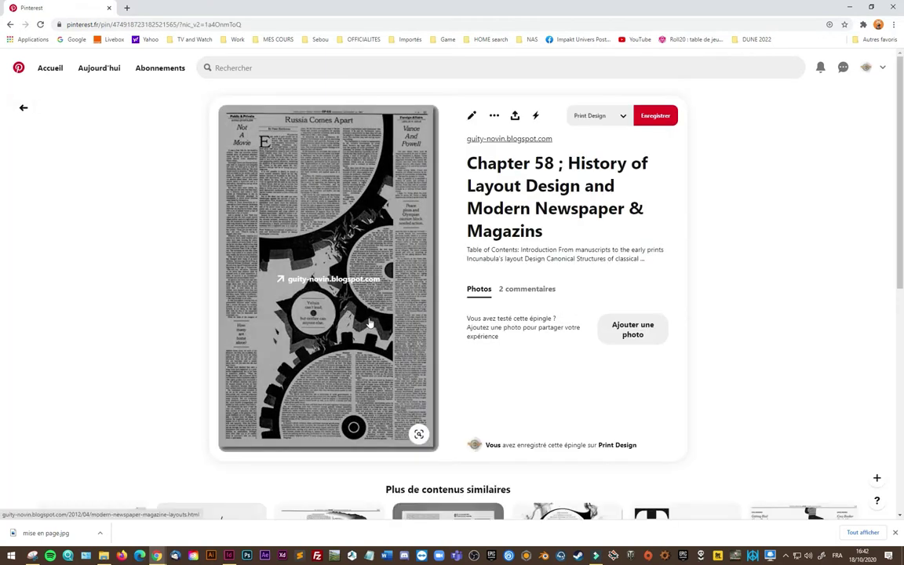
pyautogui.scroll(-2, 371, 324)
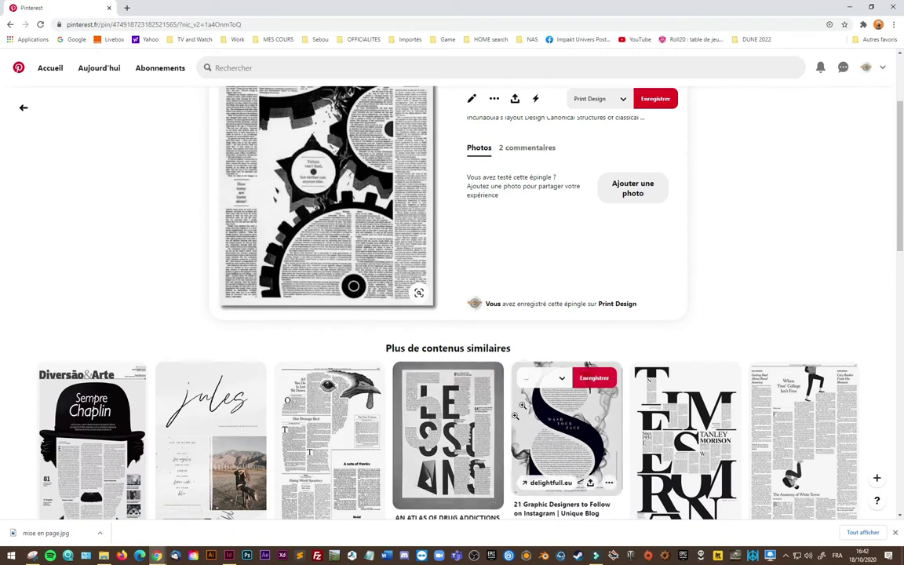
pyautogui.scroll(-2, 549, 408)
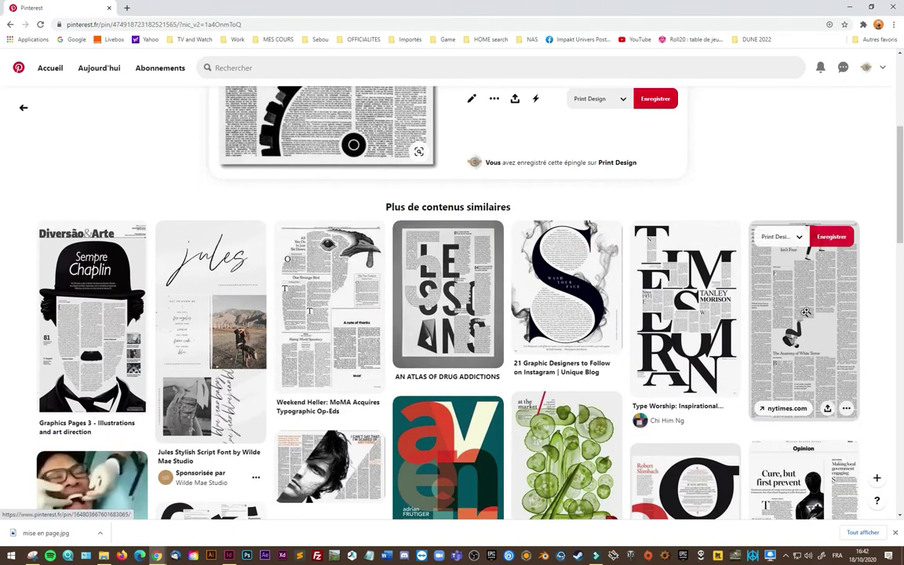
pyautogui.scroll(-2, 334, 330)
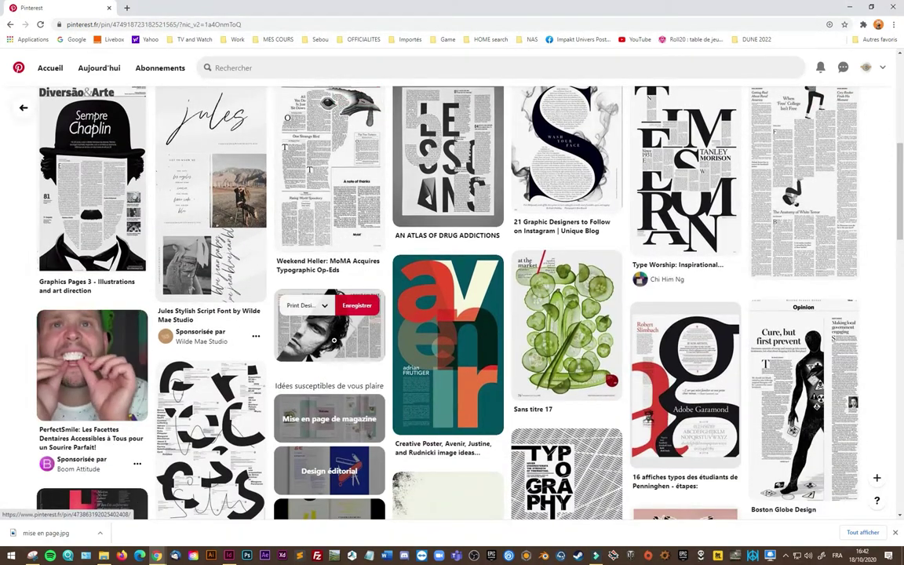
pyautogui.scroll(2, 334, 339)
pyautogui.click(24, 107)
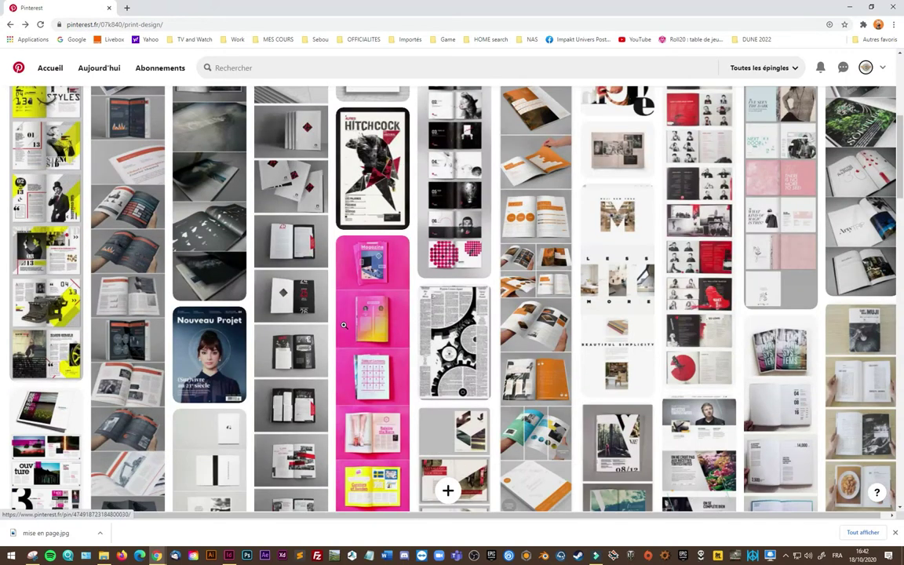
# - Browse the pink magazine spreads pin, then minimize Chrome to reveal InDesign
pyautogui.click(374, 330)
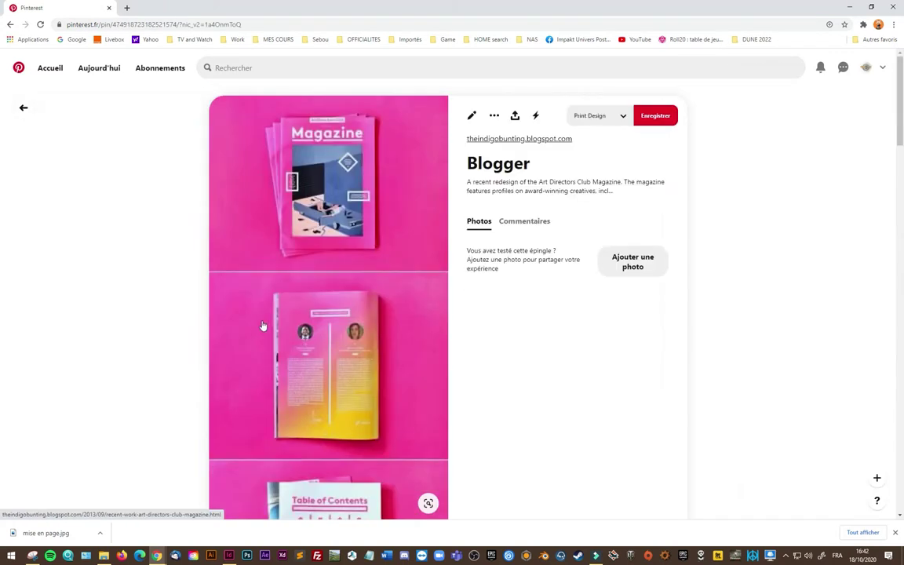
pyautogui.scroll(-2, 252, 343)
pyautogui.scroll(-1, 252, 346)
pyautogui.scroll(-2, 252, 345)
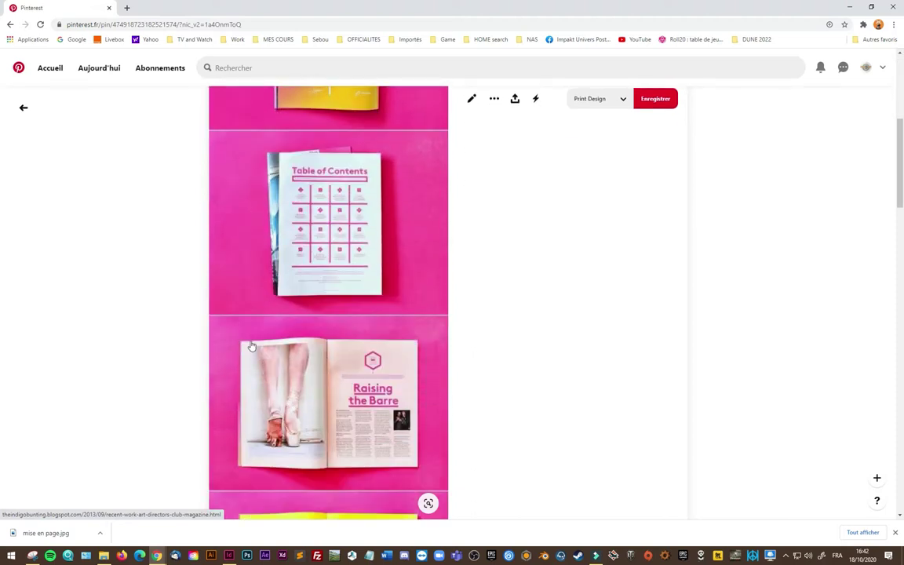
pyautogui.scroll(-2, 252, 345)
pyautogui.scroll(-2, 252, 347)
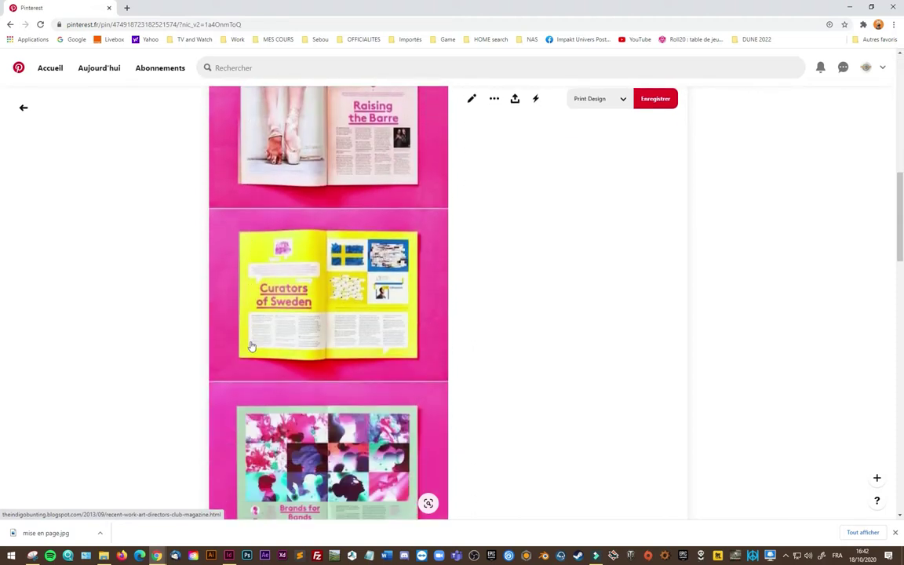
pyautogui.scroll(-2, 252, 346)
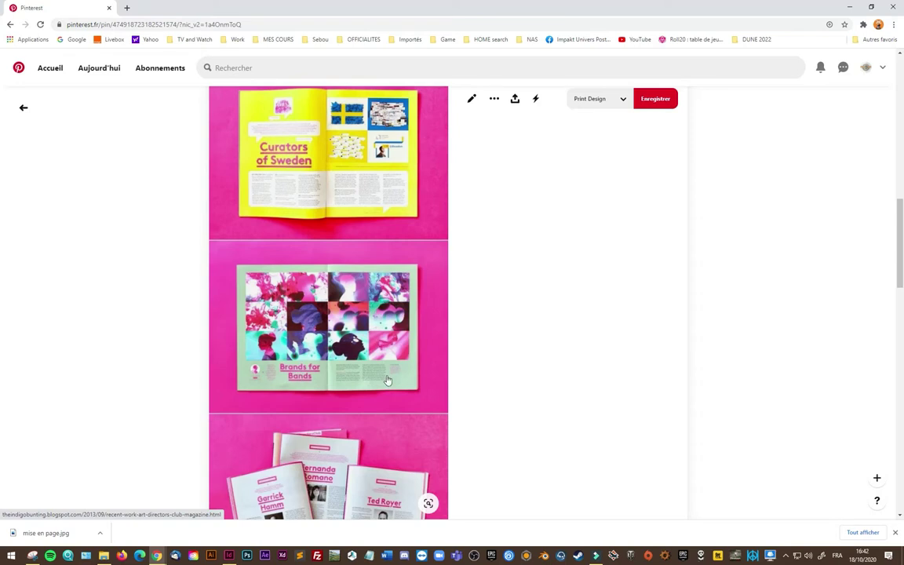
pyautogui.scroll(-5, 343, 363)
pyautogui.scroll(-5, 97, 302)
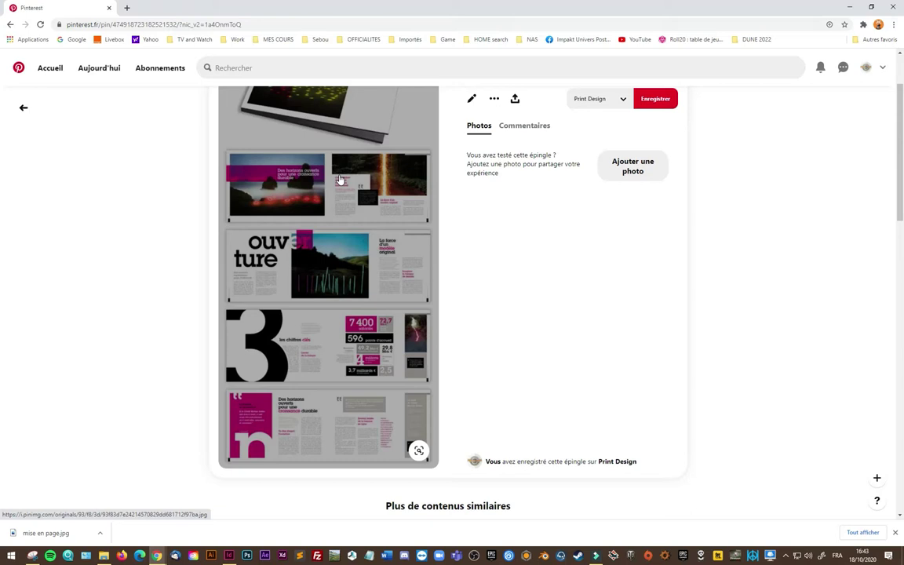
pyautogui.click(851, 8)
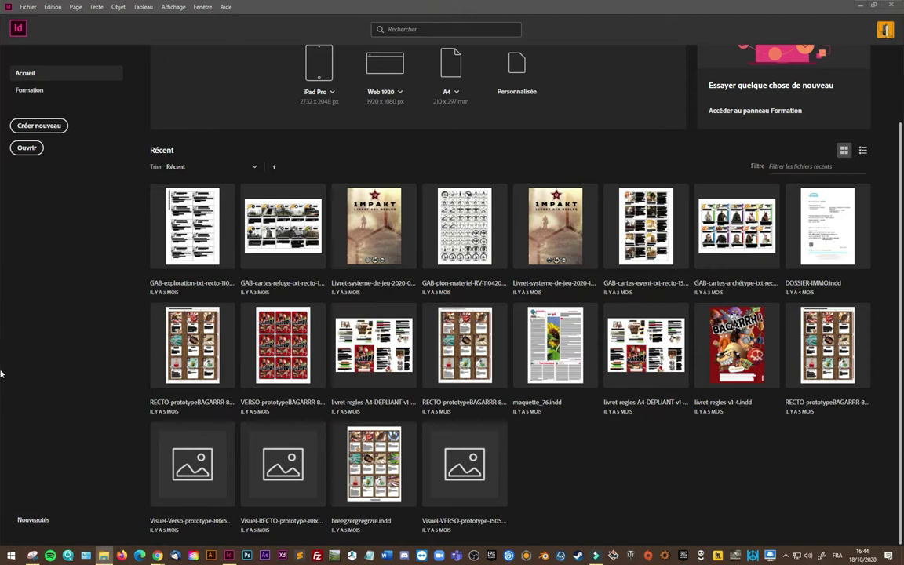
# - View MeP-Book.jpg from the maximized Sources folder, then restore the photo viewer and move it aside
pyautogui.click(104, 555)
pyautogui.doubleClick(475, 47)
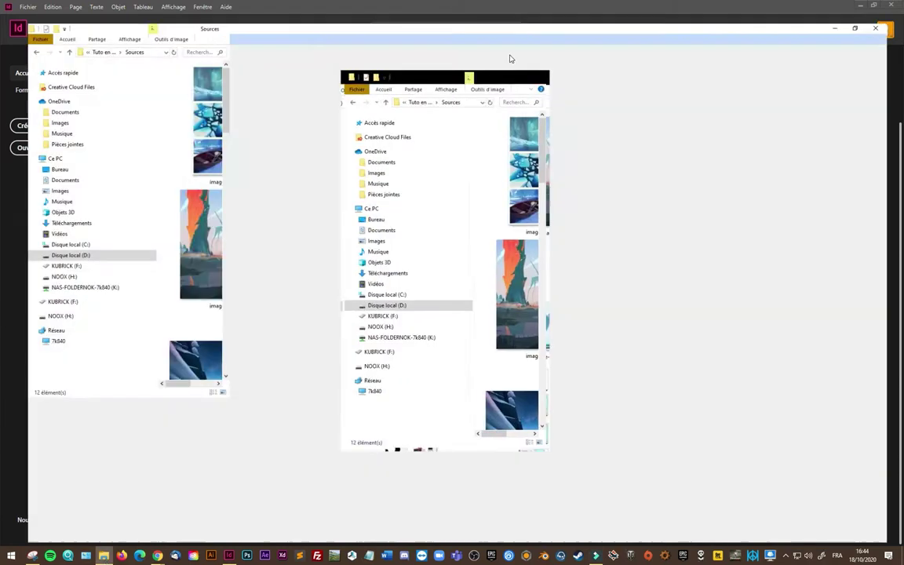
pyautogui.click(201, 349)
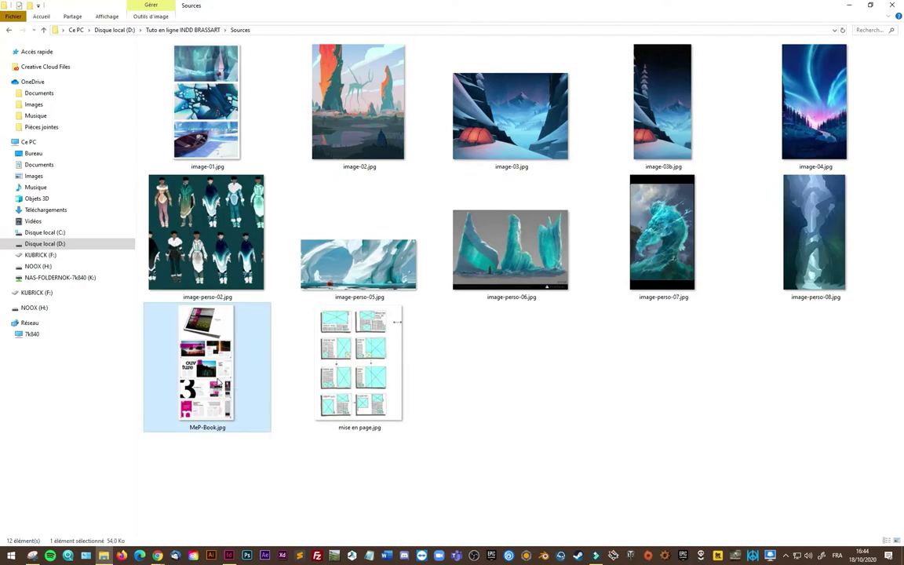
pyautogui.doubleClick(221, 381)
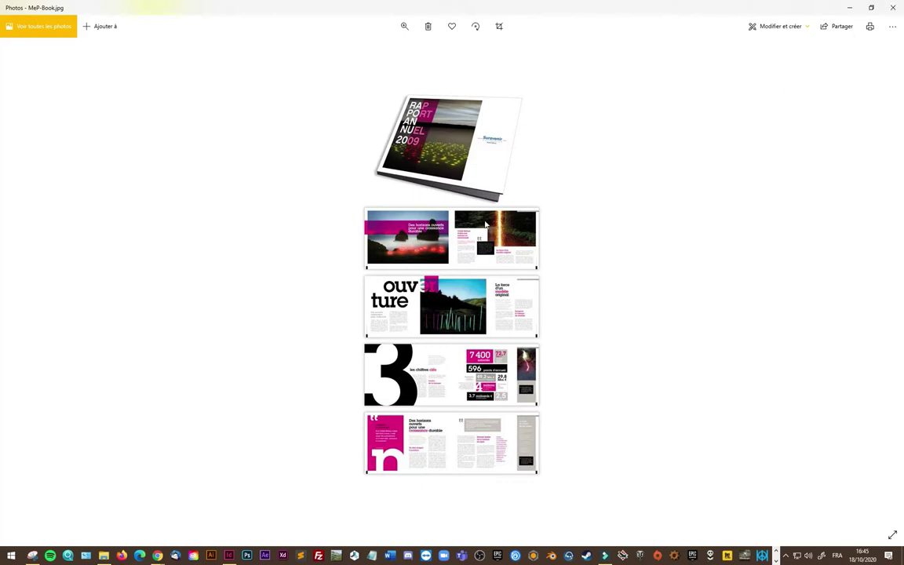
pyautogui.click(871, 7)
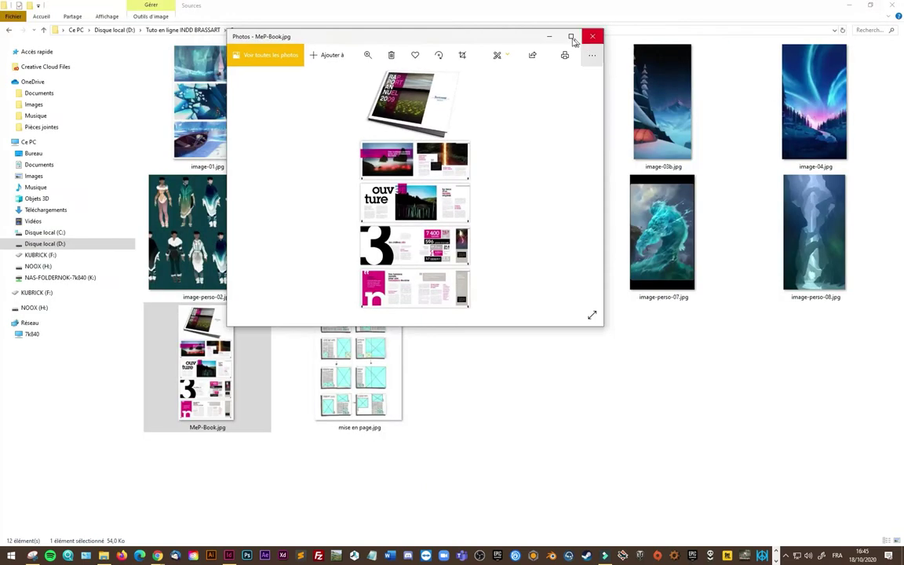
pyautogui.moveTo(531, 40); pyautogui.dragTo(0, 204)
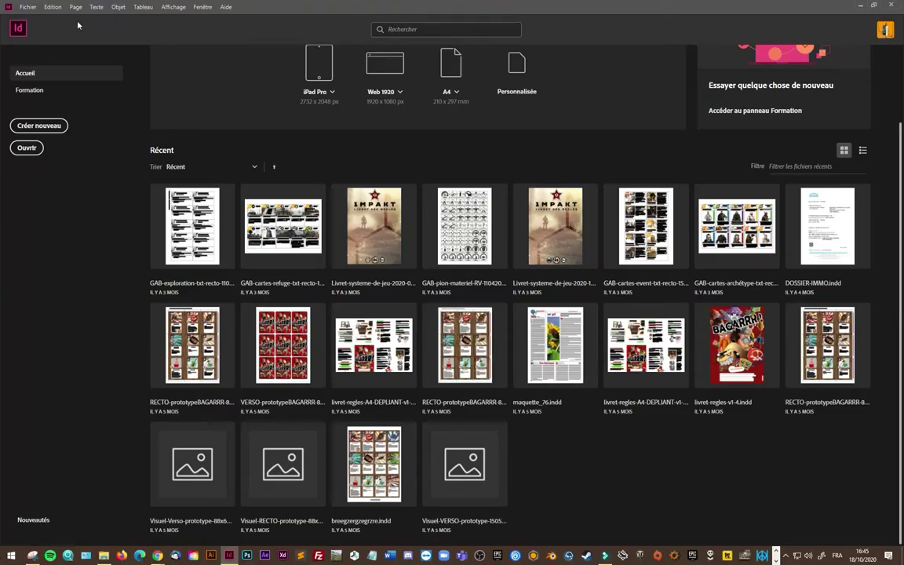
# - Start a new 8-page facing-pages document and switch its pages to landscape, 297 × 210 mm
pyautogui.click(27, 7)
pyautogui.moveTo(44, 17)
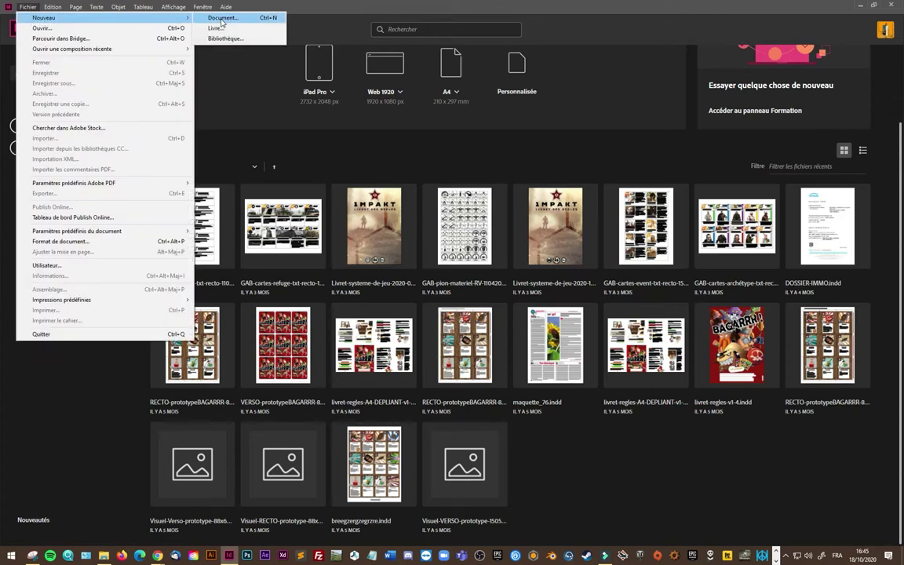
pyautogui.click(299, 173)
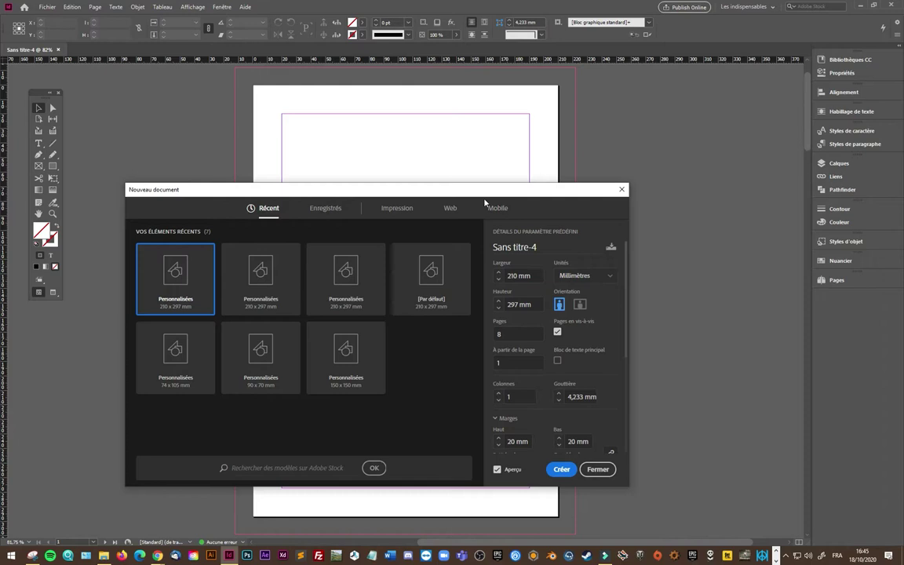
pyautogui.moveTo(482, 198); pyautogui.dragTo(728, 226)
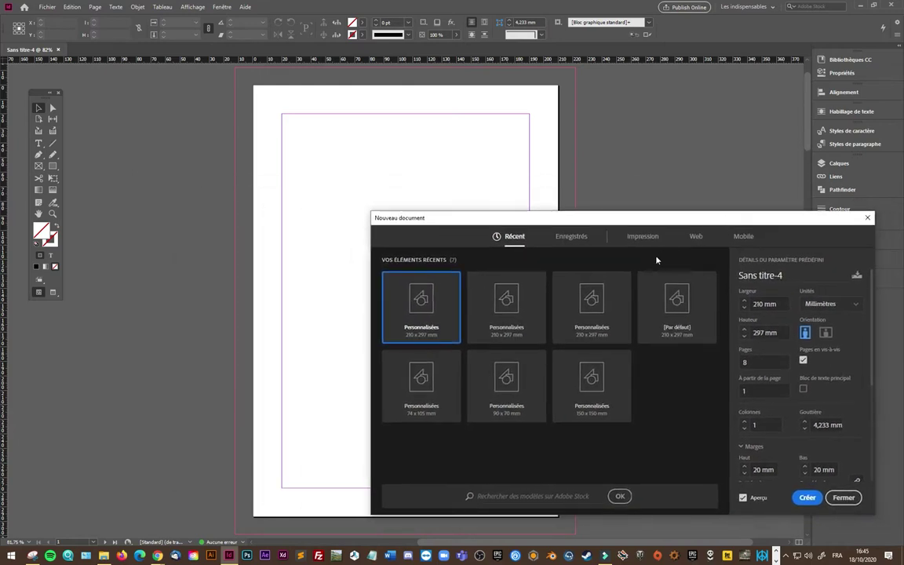
pyautogui.click(826, 333)
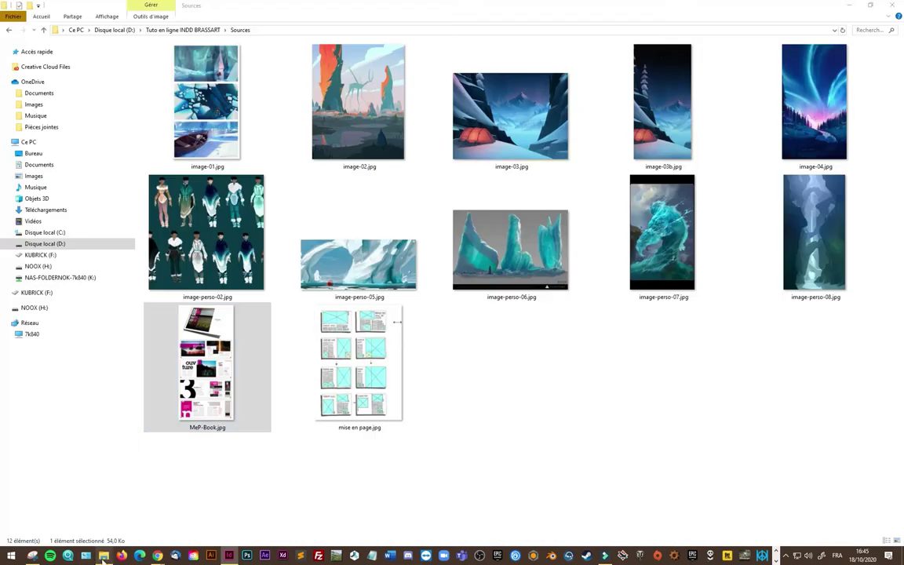
# - Reopen MeP-Book.jpg, zoom far into its magazine spreads, then minimize the photo viewer
pyautogui.click(104, 556)
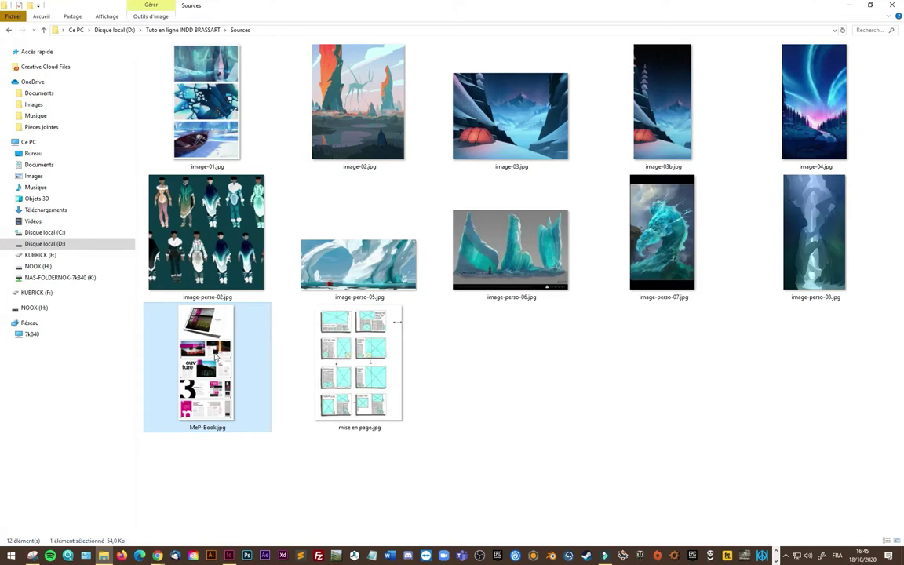
pyautogui.doubleClick(216, 358)
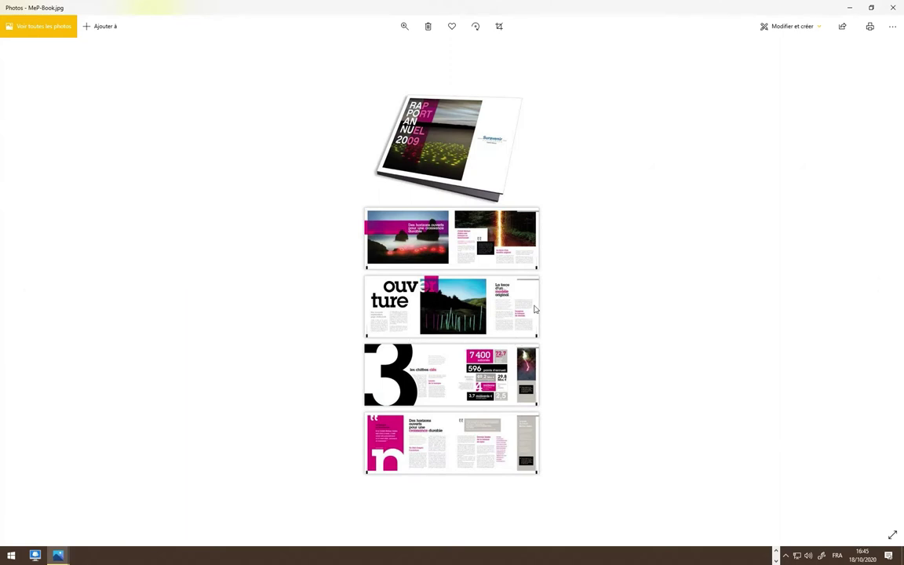
pyautogui.click(404, 26)
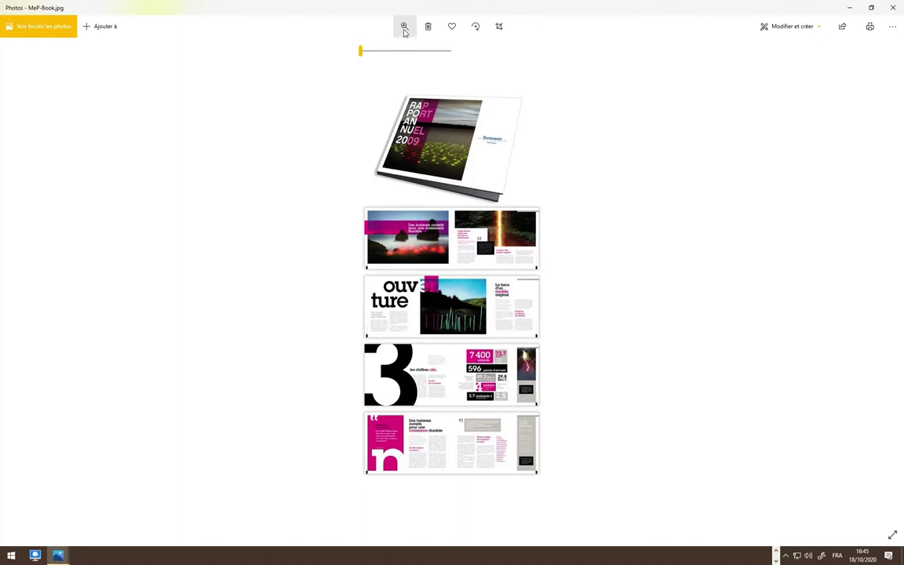
pyautogui.moveTo(358, 52); pyautogui.dragTo(422, 51)
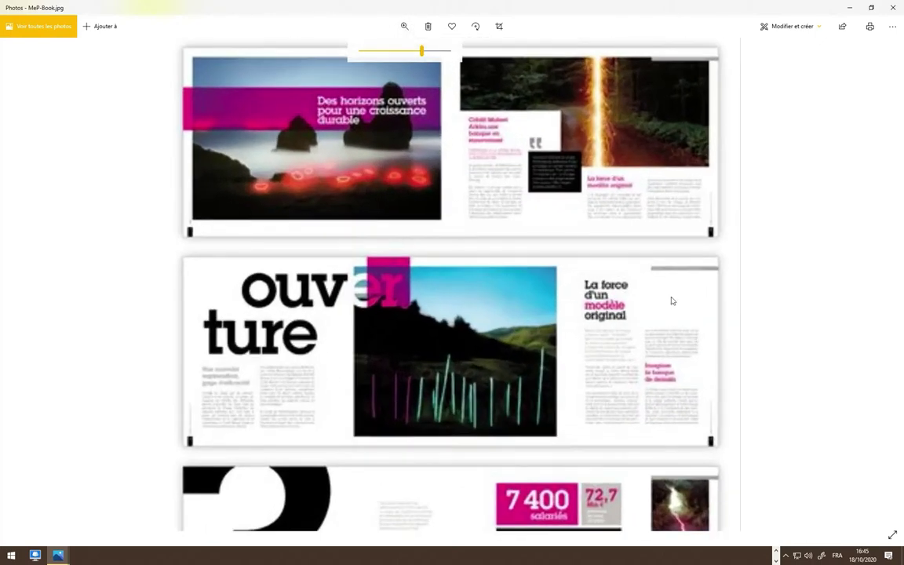
pyautogui.click(849, 8)
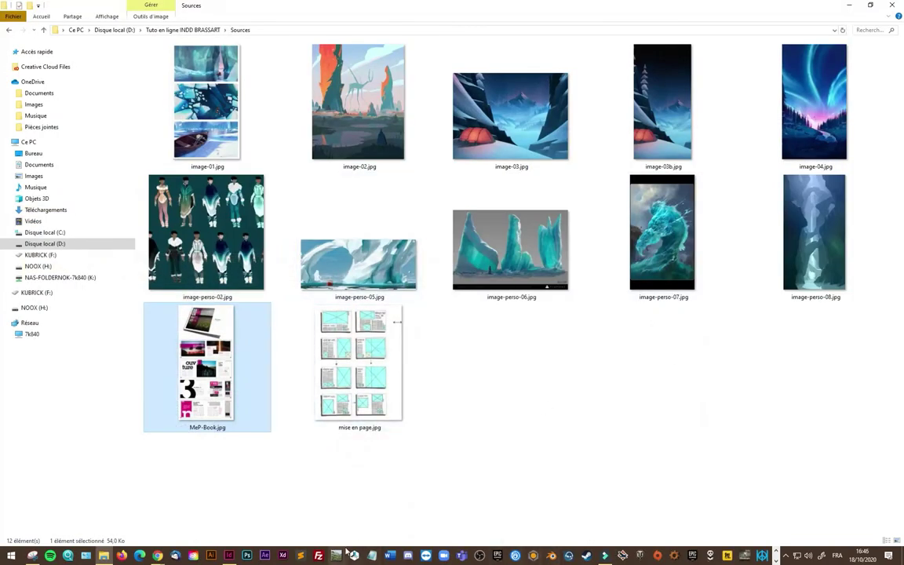
# - Give the landscape document 25 mm margins on all sides and a 5 mm bleed, then create it
pyautogui.click(229, 557)
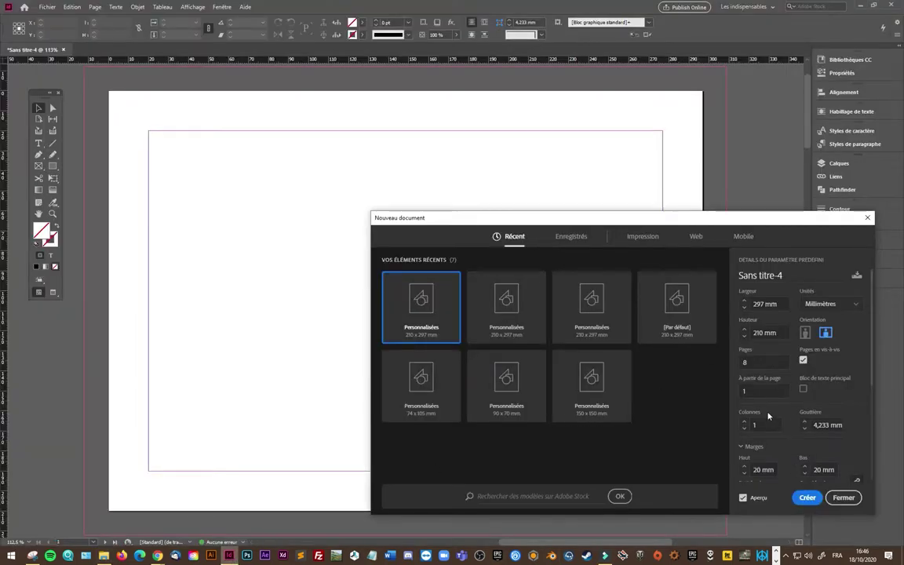
pyautogui.scroll(-2, 768, 445)
pyautogui.scroll(-1, 764, 368)
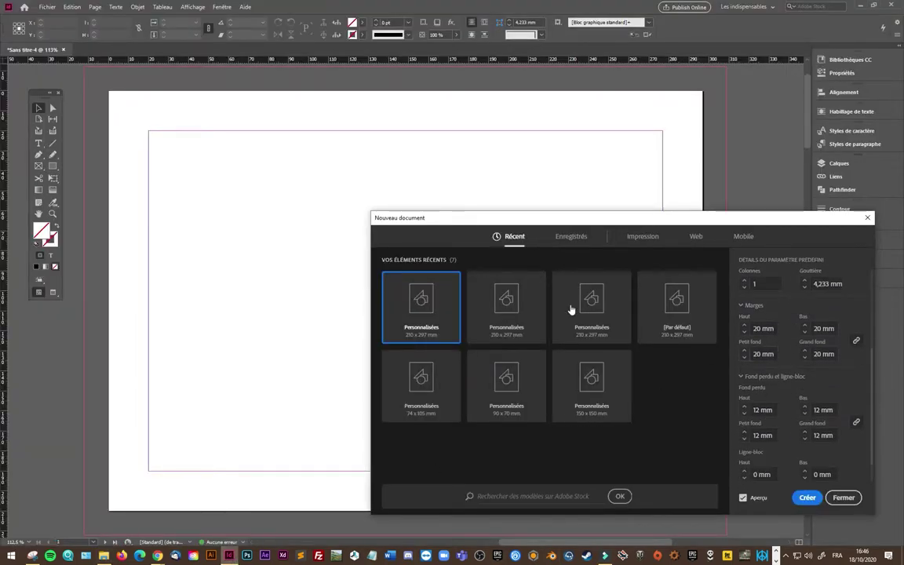
pyautogui.click(745, 325)
pyautogui.click(745, 326)
pyautogui.click(744, 326)
pyautogui.click(744, 326)
pyautogui.click(744, 326)
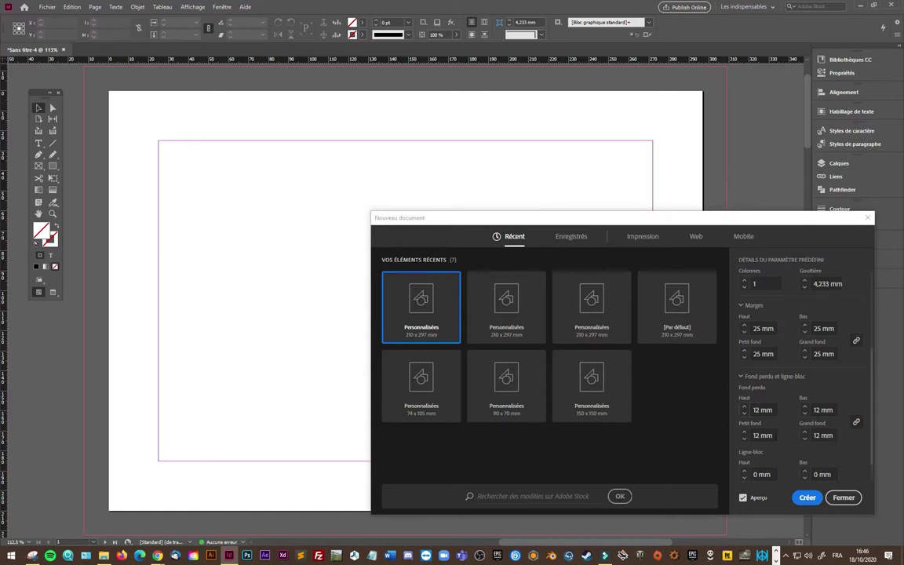
pyautogui.click(745, 414)
pyautogui.click(745, 414)
pyautogui.click(745, 414)
pyautogui.click(745, 413)
pyautogui.click(745, 414)
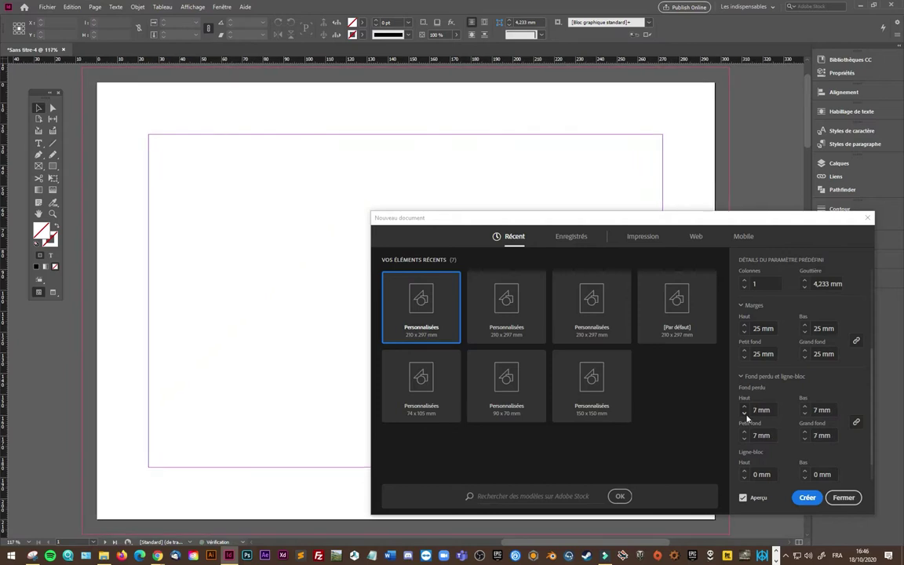
pyautogui.click(745, 414)
pyautogui.click(745, 414)
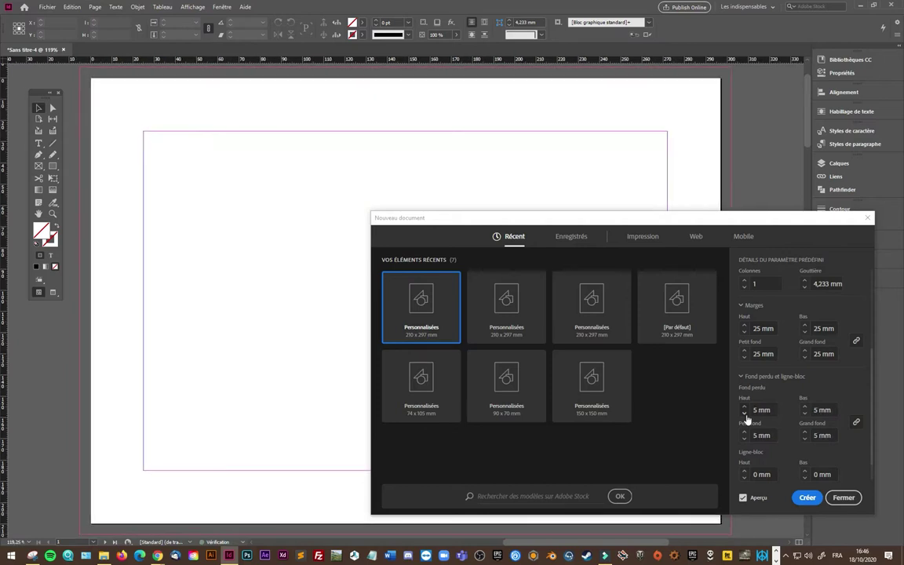
pyautogui.click(808, 499)
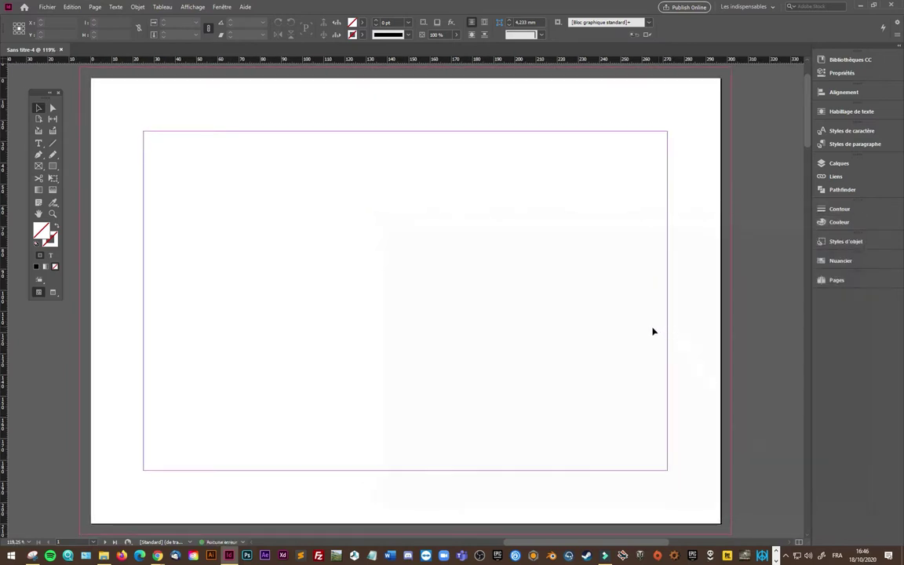
pyautogui.scroll(-1, 561, 339)
pyautogui.scroll(-5, 529, 339)
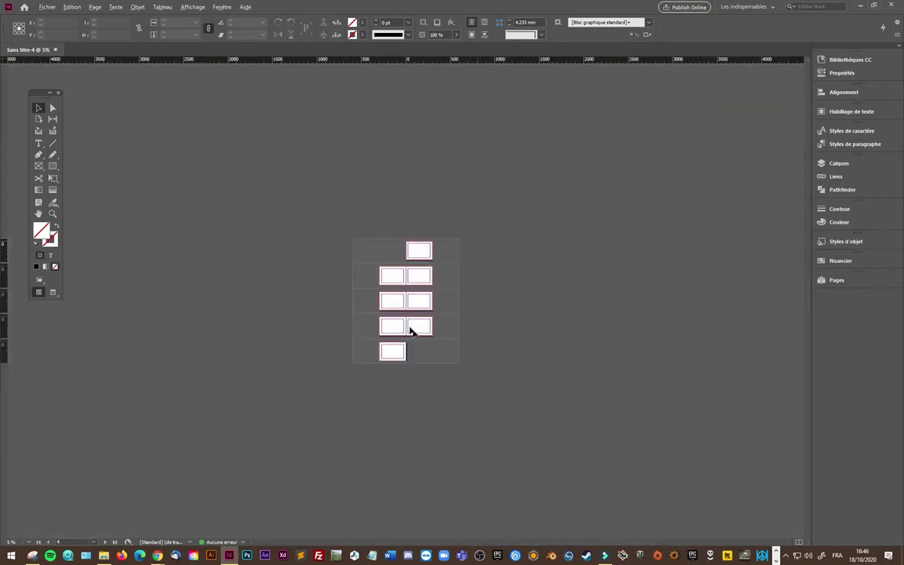
pyautogui.scroll(3, 410, 301)
pyautogui.scroll(2, 462, 260)
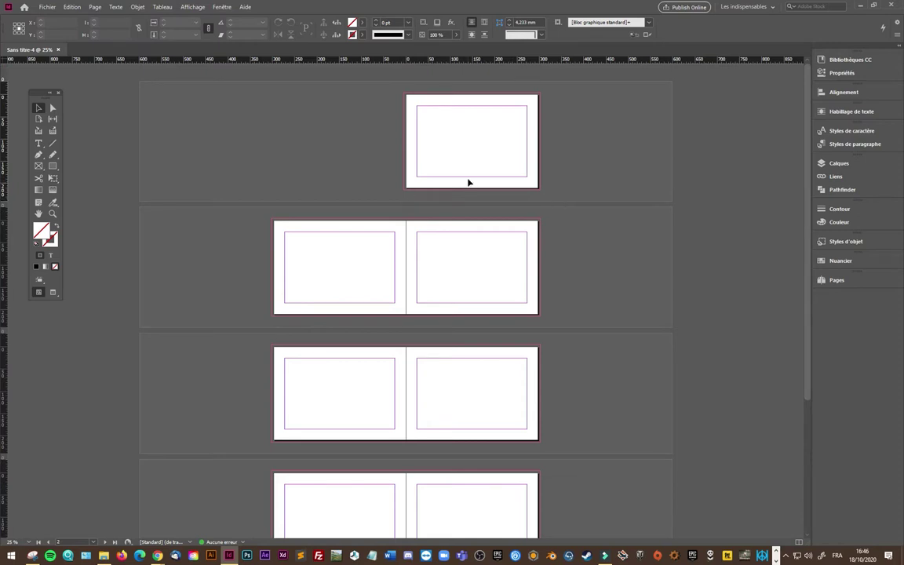
pyautogui.scroll(4, 392, 283)
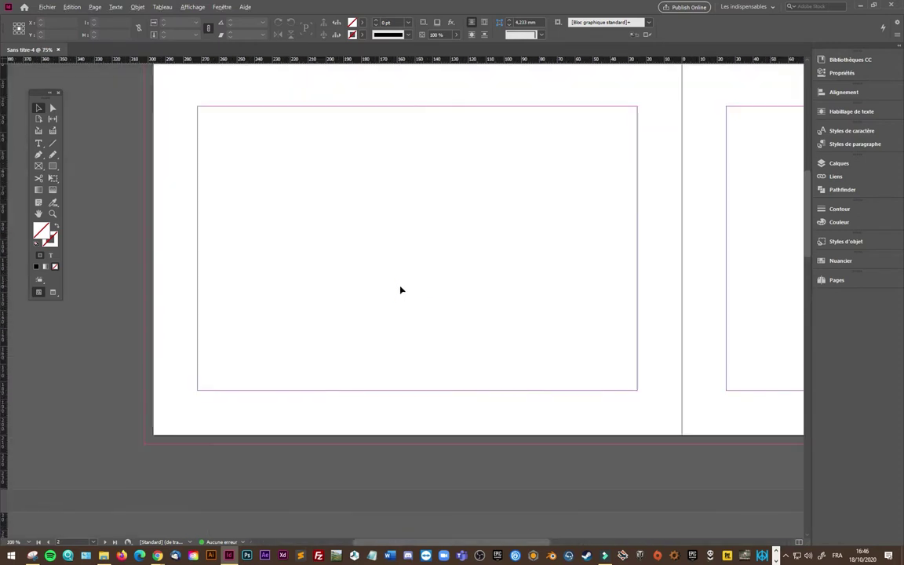
pyautogui.scroll(-1, 399, 290)
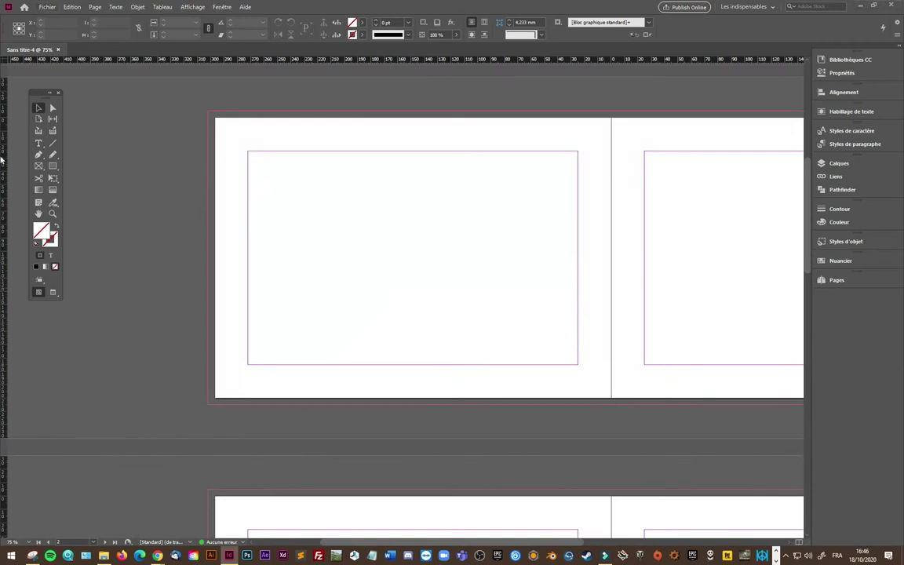
pyautogui.moveTo(410, 153)
pyautogui.mouseDown()
pyautogui.moveTo(212, 182)
pyautogui.moveTo(248, 177)
pyautogui.moveTo(3, 183)
pyautogui.mouseUp()
# - Draw a frame on the left page and place MeP-Book.jpg, fitting it proportionally
pyautogui.hotkey('ctrl', '-')
pyautogui.click(38, 166)
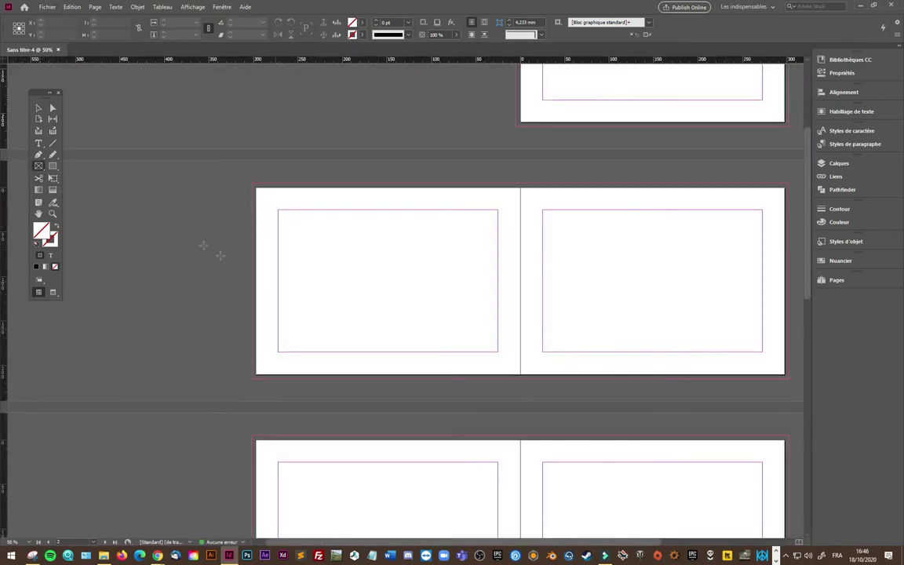
pyautogui.moveTo(259, 192); pyautogui.dragTo(545, 362)
pyautogui.hotkey('ctrl', 'd')
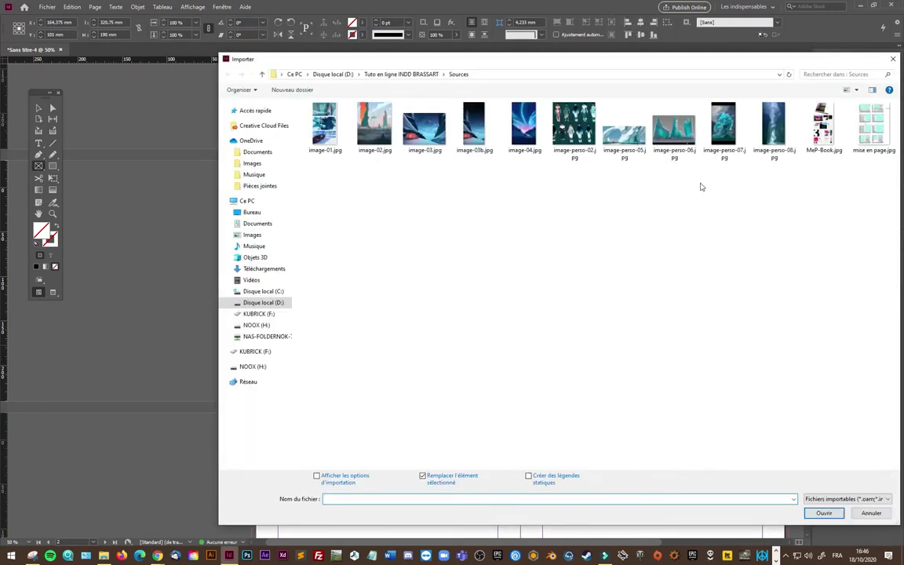
pyautogui.click(824, 128)
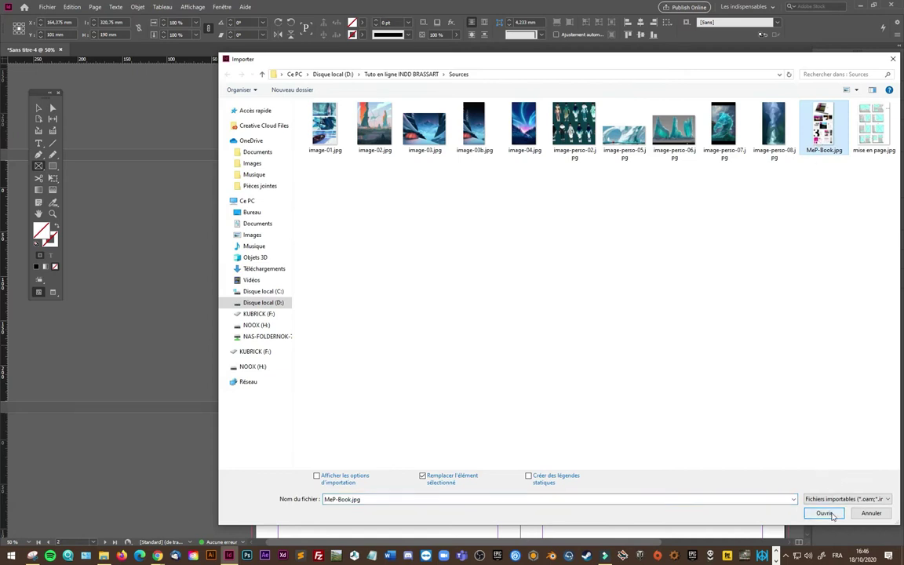
pyautogui.click(824, 514)
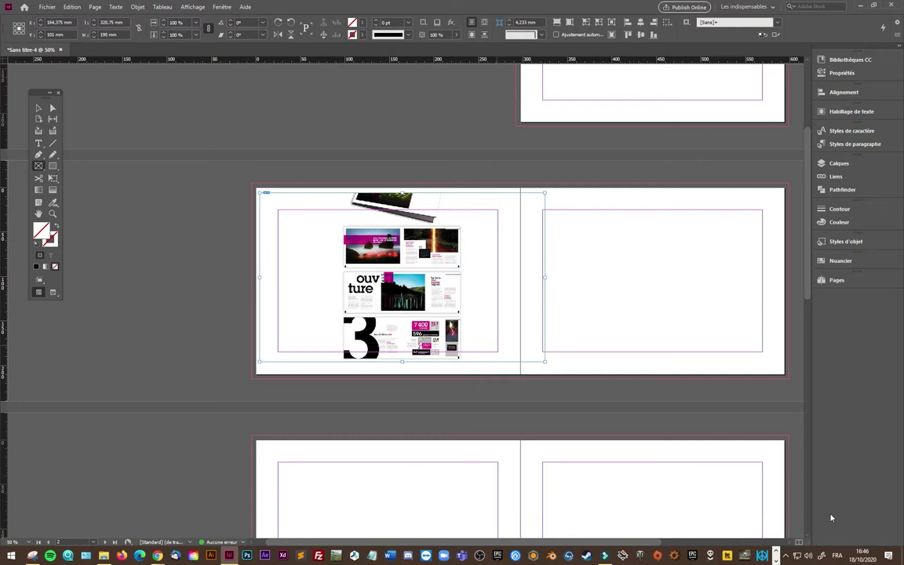
pyautogui.hotkey('ctrl', 'alt', 'shift', 'c')
# - Move the MeP-Book reference frame left onto the pasteboard beside the first spread
pyautogui.click(38, 108)
pyautogui.moveTo(382, 227); pyautogui.dragTo(125, 255)
pyautogui.moveTo(215, 396); pyautogui.dragTo(236, 391)
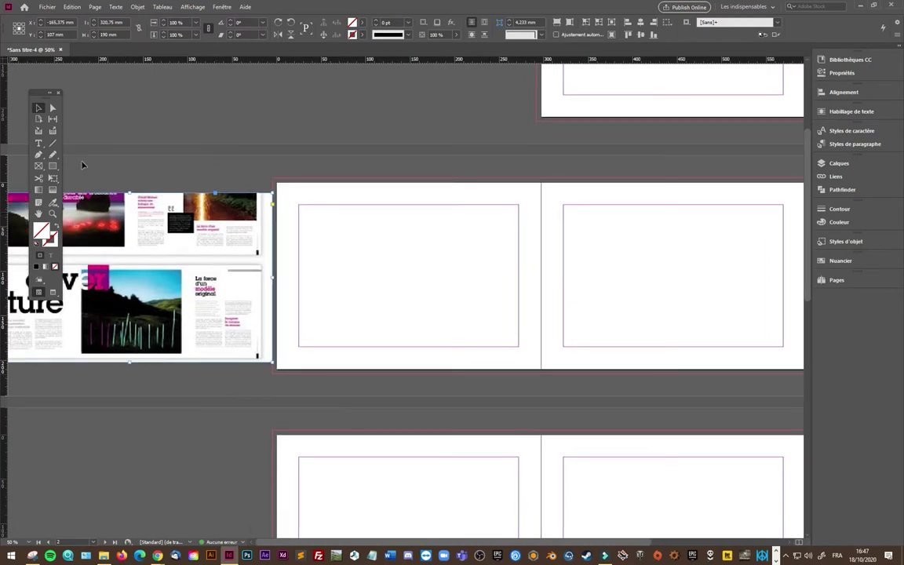
pyautogui.moveTo(132, 208)
pyautogui.mouseDown()
pyautogui.moveTo(148, 276)
pyautogui.moveTo(152, 264)
pyautogui.mouseUp()
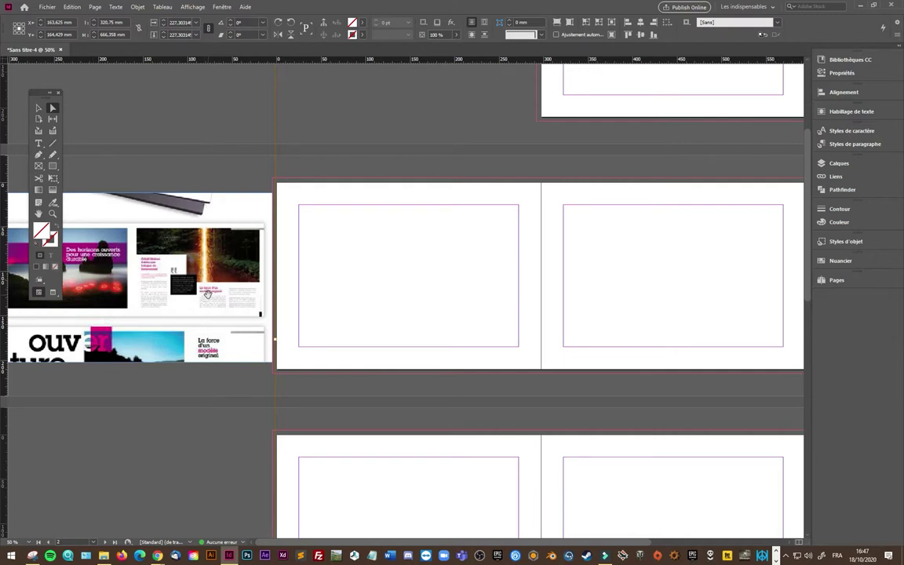
# - Shift the reference picture inside its frame to show its first spread, then zoom back out
pyautogui.scroll(3, 206, 290)
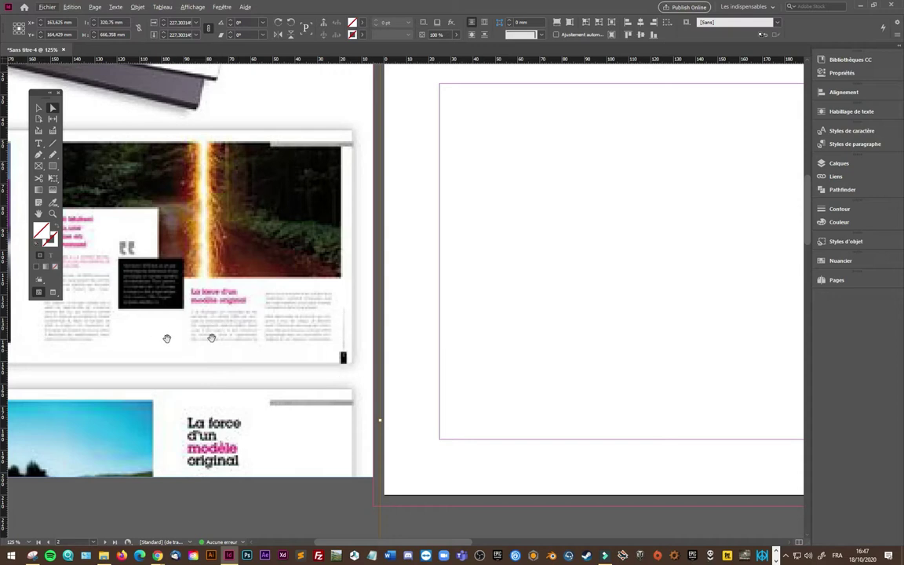
pyautogui.moveTo(173, 511); pyautogui.dragTo(269, 510)
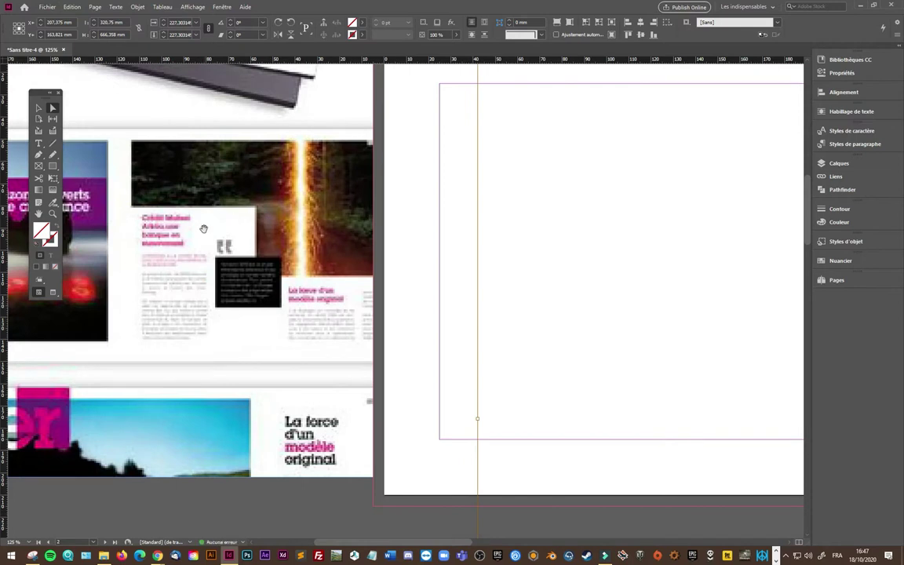
pyautogui.moveTo(270, 459); pyautogui.dragTo(220, 442)
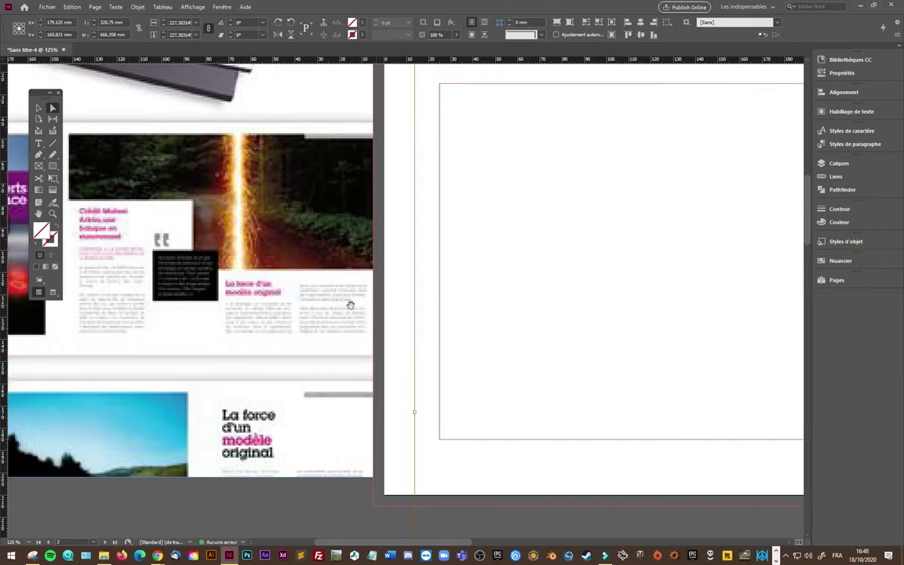
pyautogui.hotkey('ctrl', '-')
pyautogui.hotkey('ctrl', '-')
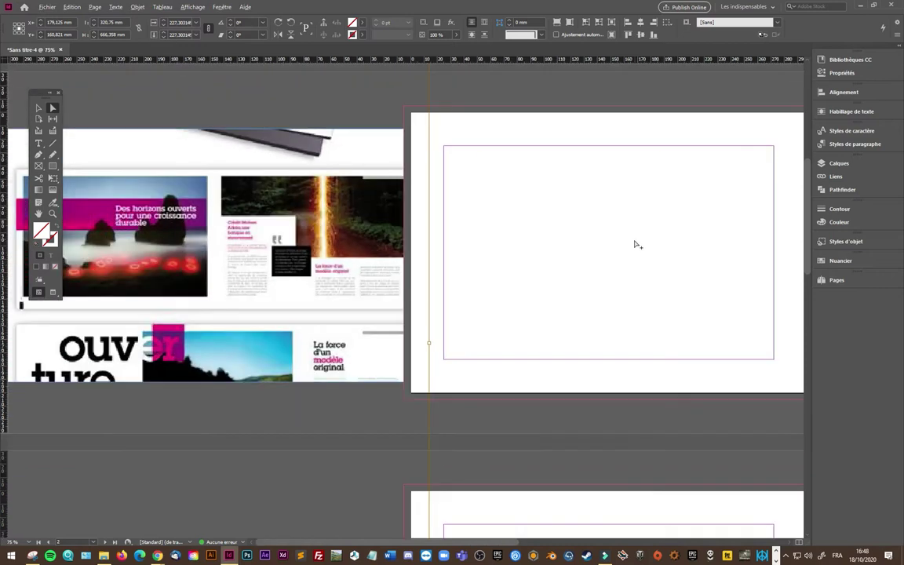
pyautogui.hotkey('ctrl', '-')
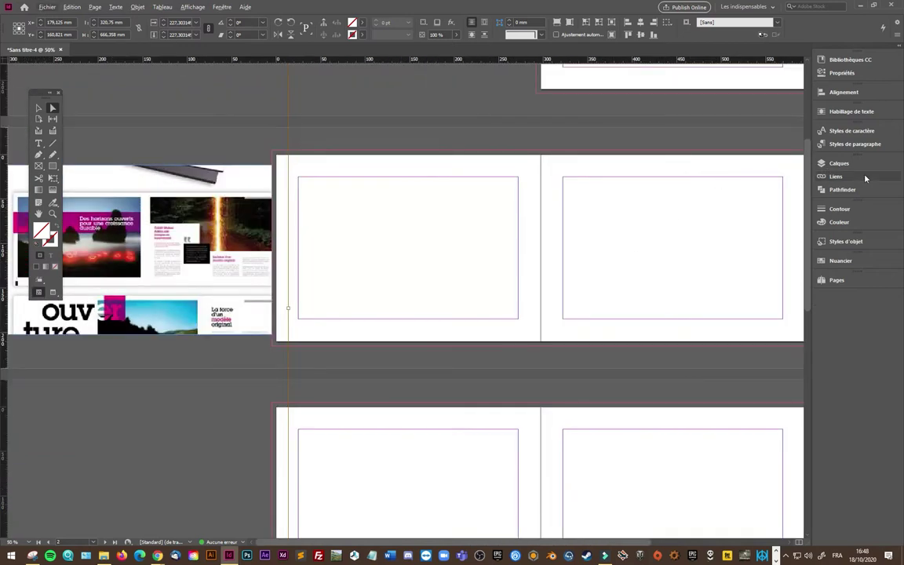
# - On the A-Gabarit master's right page, draw four column placeholder frames spanning the margins
pyautogui.click(837, 280)
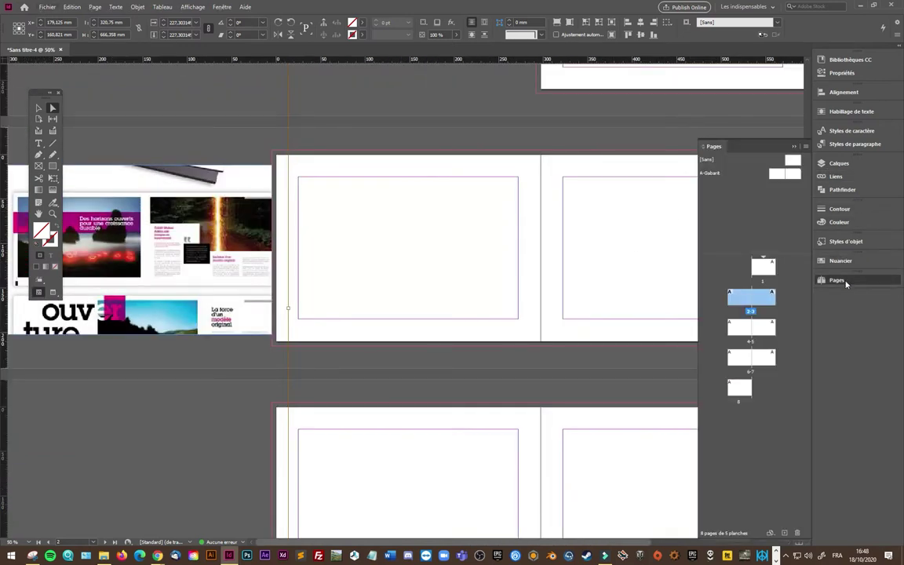
pyautogui.doubleClick(785, 174)
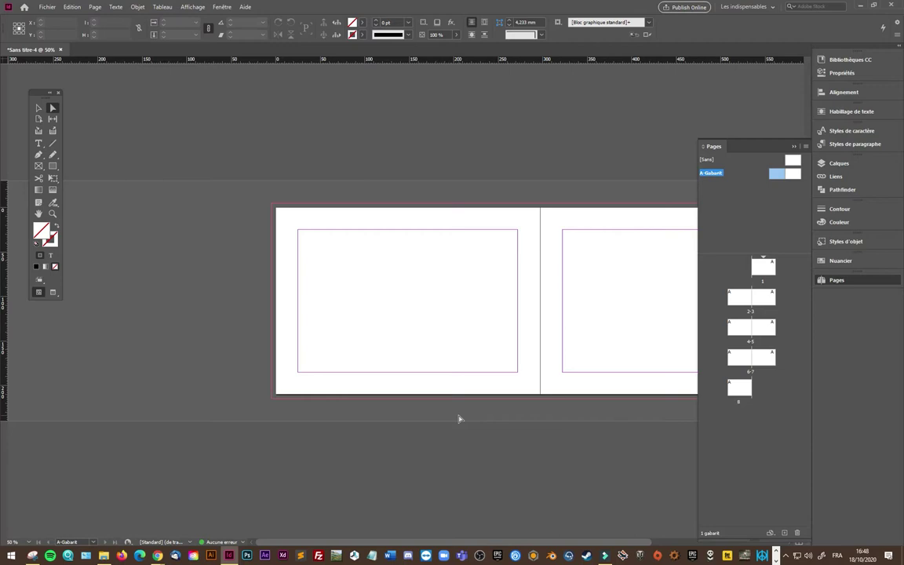
pyautogui.hotkey('ctrl', '=')
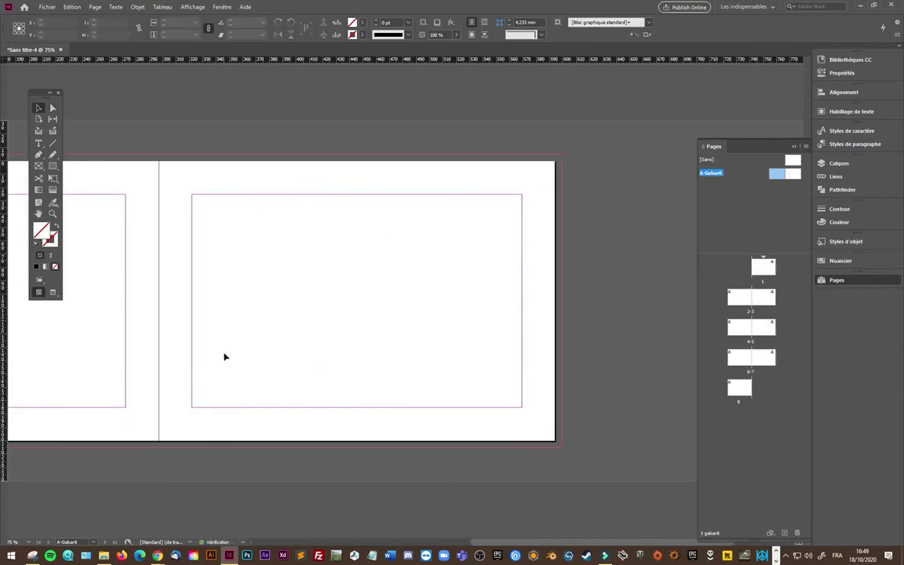
pyautogui.click(53, 167)
pyautogui.moveTo(192, 194); pyautogui.dragTo(281, 348)
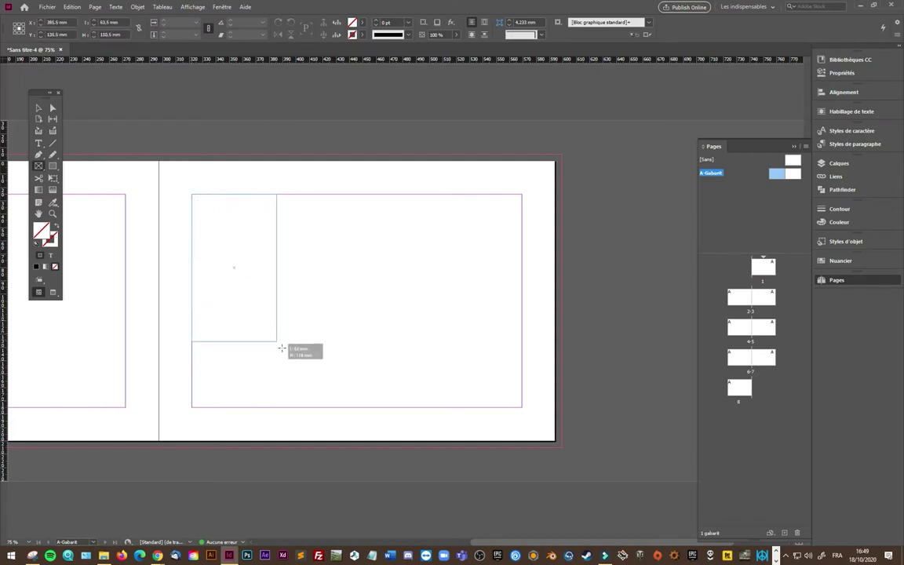
pyautogui.press('Right')
pyautogui.press('Right')
pyautogui.press('Right')
pyautogui.moveTo(281, 348); pyautogui.dragTo(522, 409)
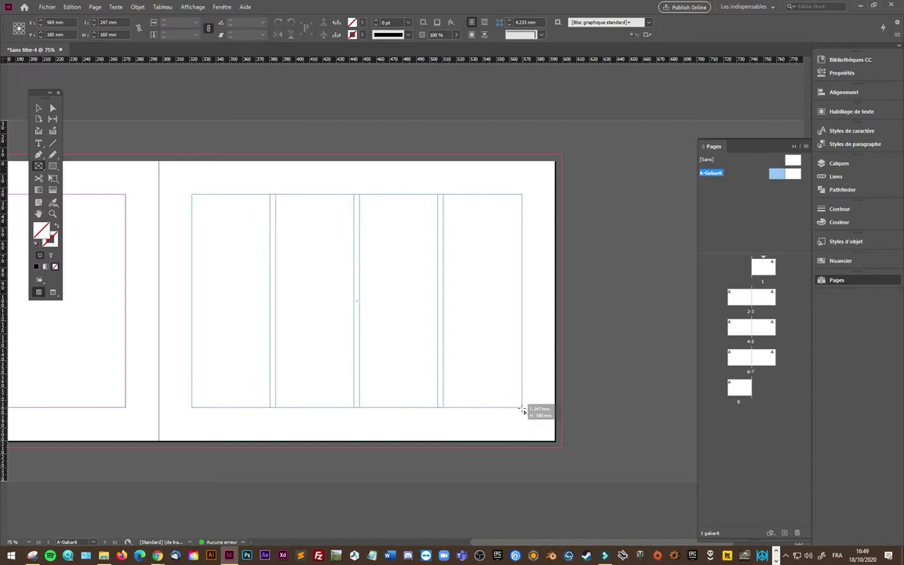
pyautogui.moveTo(522, 410); pyautogui.dragTo(520, 409)
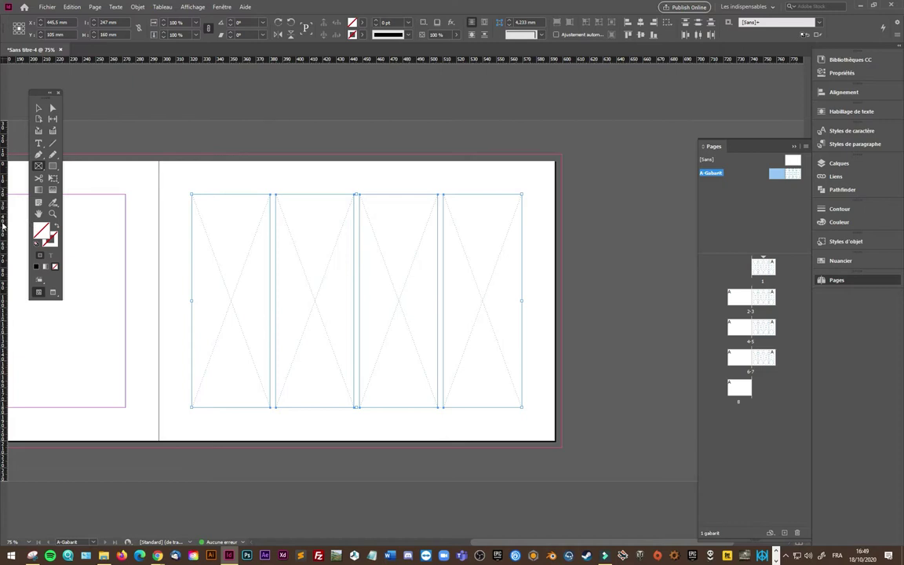
# - Drag vertical guides from the ruler onto each gutter between the four column frames
pyautogui.moveTo(3, 225); pyautogui.dragTo(270, 210)
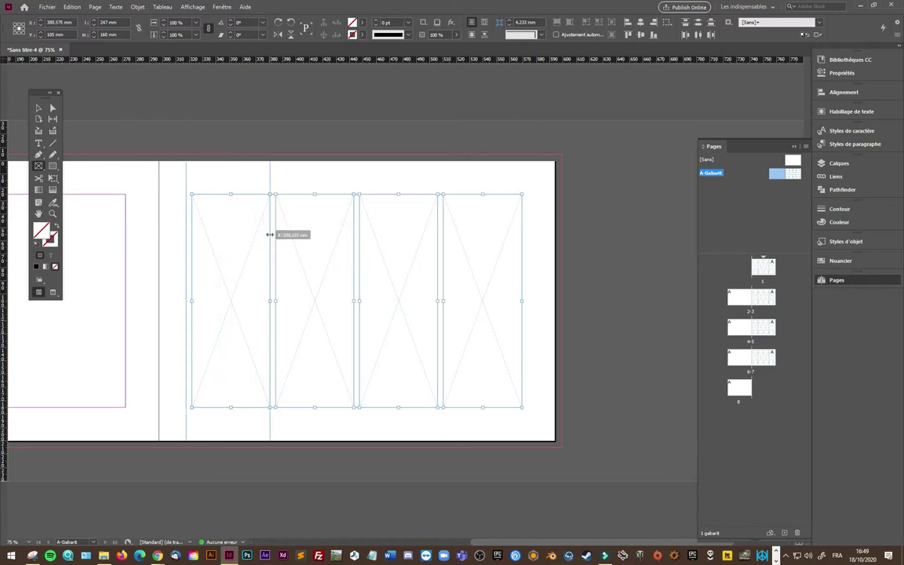
pyautogui.moveTo(4, 211); pyautogui.dragTo(274, 213)
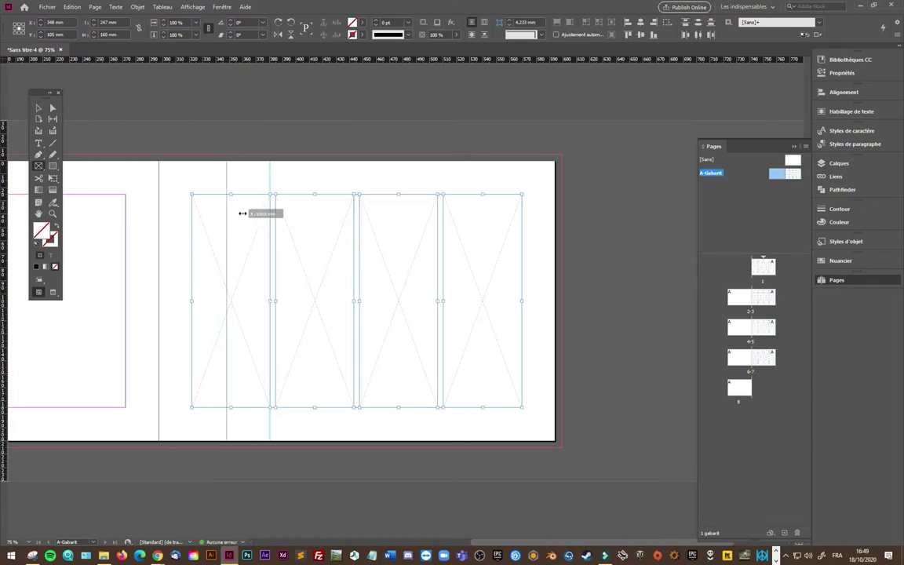
pyautogui.moveTo(4, 191); pyautogui.dragTo(354, 220)
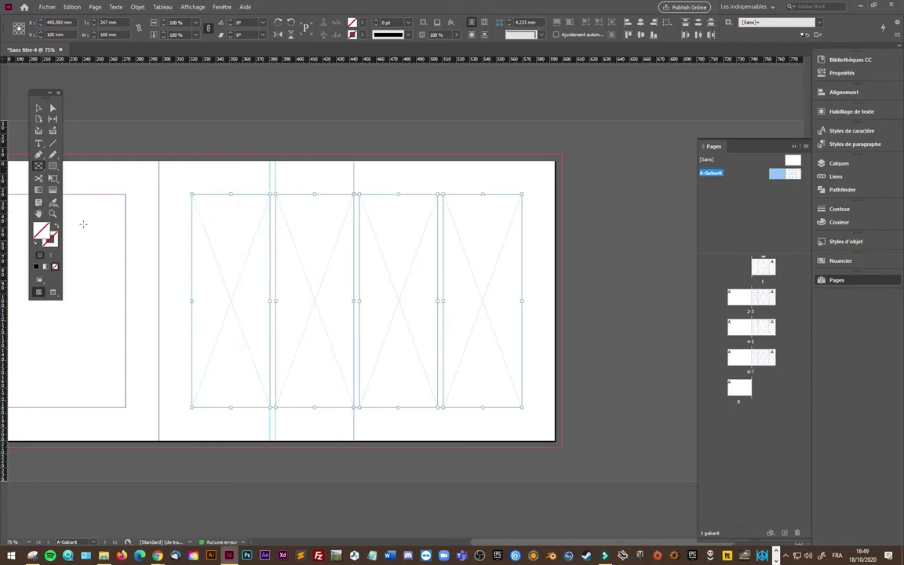
pyautogui.moveTo(5, 205)
pyautogui.mouseDown()
pyautogui.moveTo(99, 204)
pyautogui.moveTo(358, 237)
pyautogui.mouseUp()
pyautogui.moveTo(5, 216); pyautogui.dragTo(437, 245)
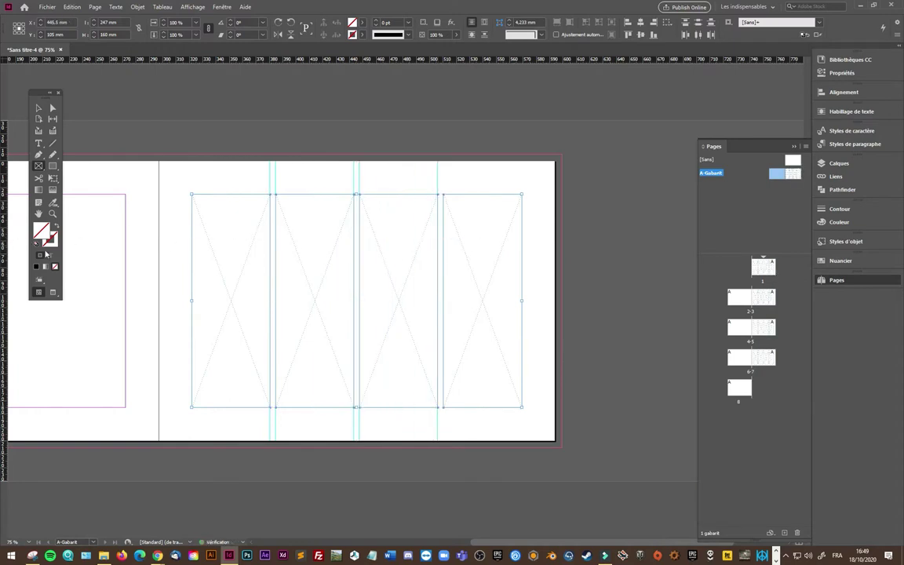
pyautogui.moveTo(1, 260); pyautogui.dragTo(2, 261)
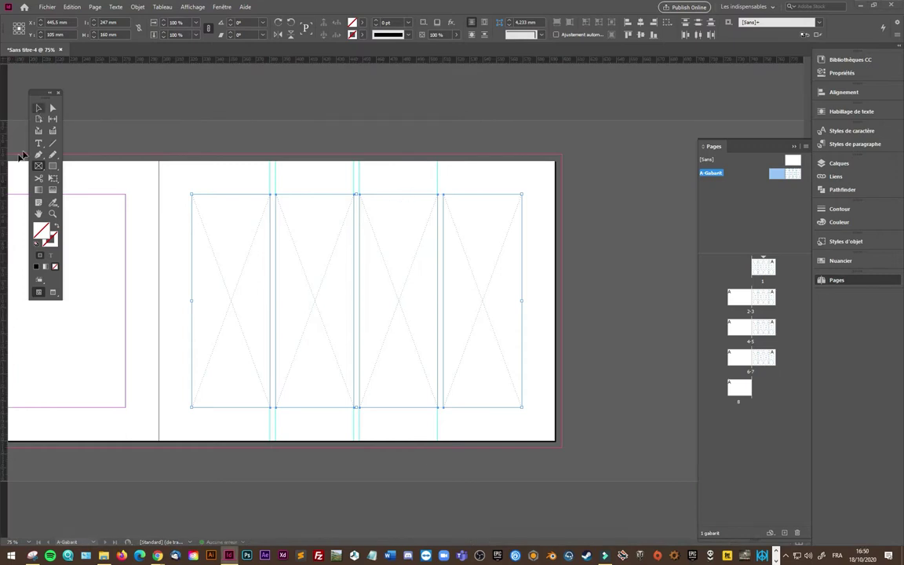
pyautogui.moveTo(19, 187)
pyautogui.mouseDown()
pyautogui.moveTo(5, 165)
pyautogui.moveTo(445, 186)
pyautogui.mouseUp()
# - Delete the four placeholder frames and add vertical guides at the right page's side margins
pyautogui.click(501, 289)
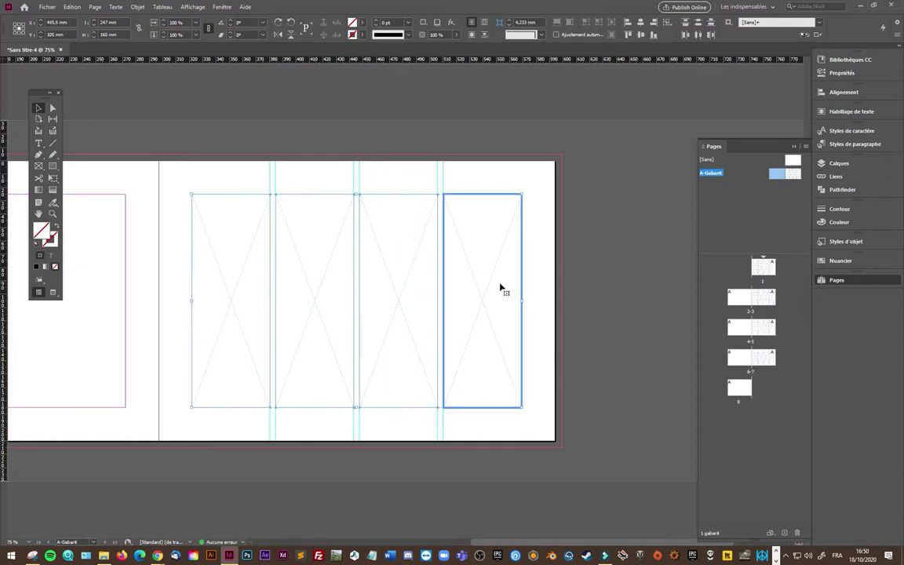
pyautogui.press('Delete')
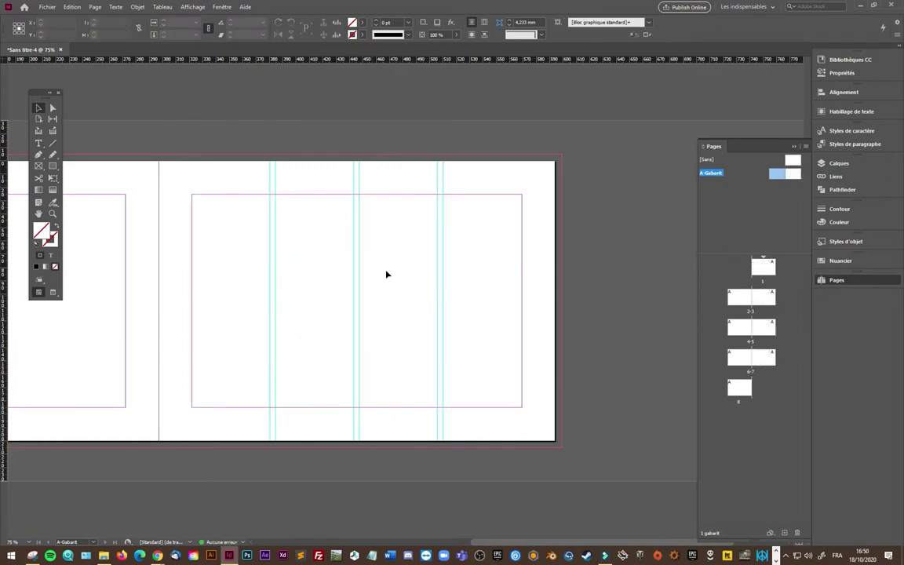
pyautogui.moveTo(232, 174); pyautogui.dragTo(330, 192)
pyautogui.moveTo(18, 226); pyautogui.dragTo(192, 223)
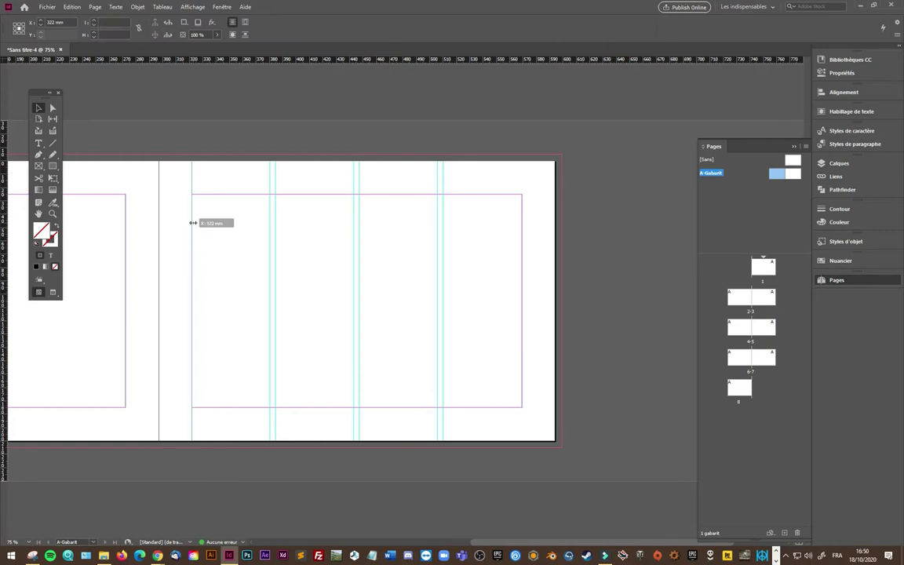
pyautogui.moveTo(3, 210); pyautogui.dragTo(523, 250)
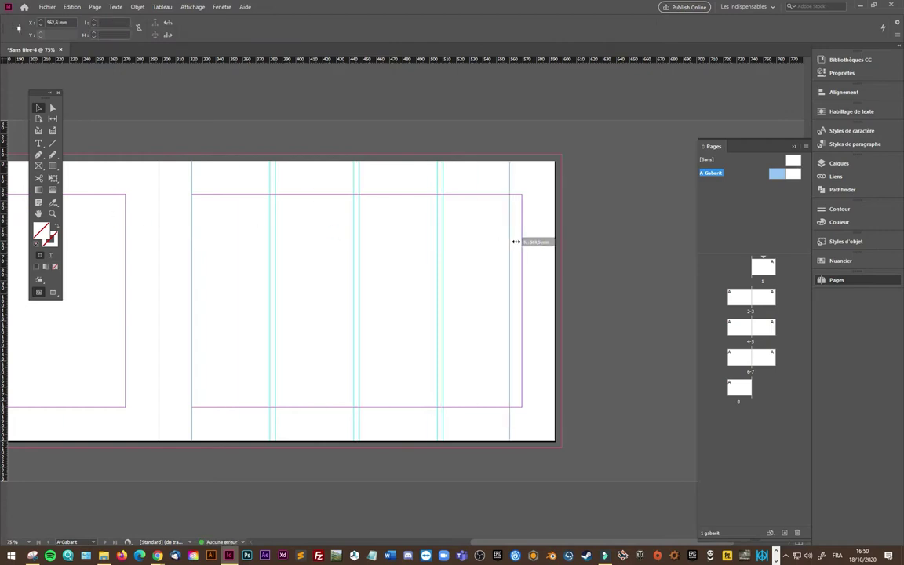
# - Try placing horizontal guides against a temporary margin frame, then delete the stray guides
pyautogui.moveTo(333, 58)
pyautogui.mouseDown()
pyautogui.moveTo(363, 306)
pyautogui.moveTo(377, 290)
pyautogui.mouseUp()
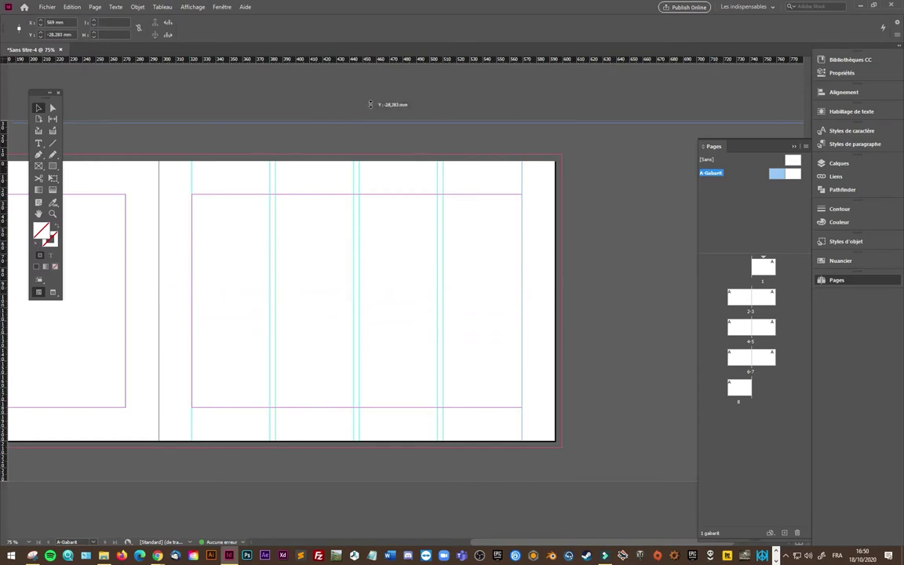
pyautogui.moveTo(378, 289)
pyautogui.mouseDown()
pyautogui.moveTo(355, 124)
pyautogui.moveTo(357, 132)
pyautogui.mouseUp()
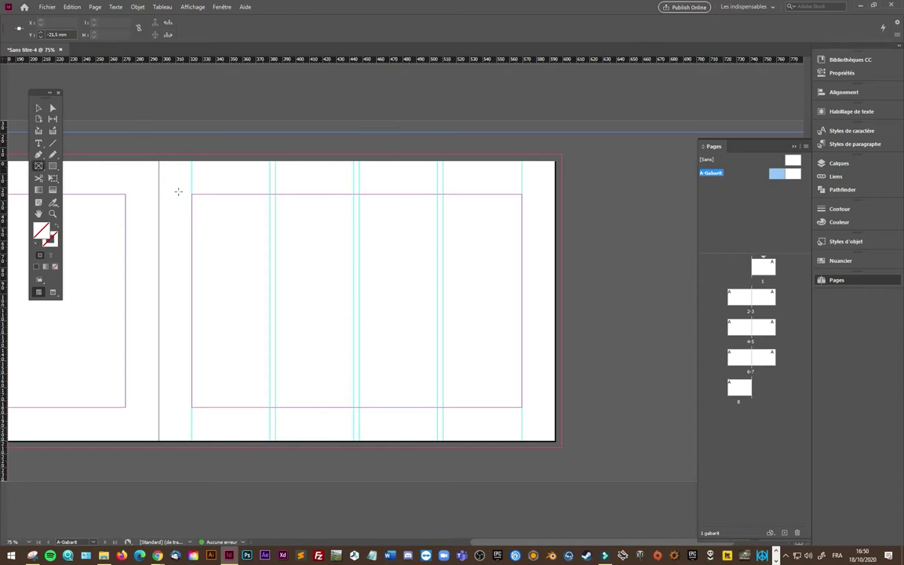
pyautogui.moveTo(194, 197); pyautogui.dragTo(522, 409)
pyautogui.click(38, 108)
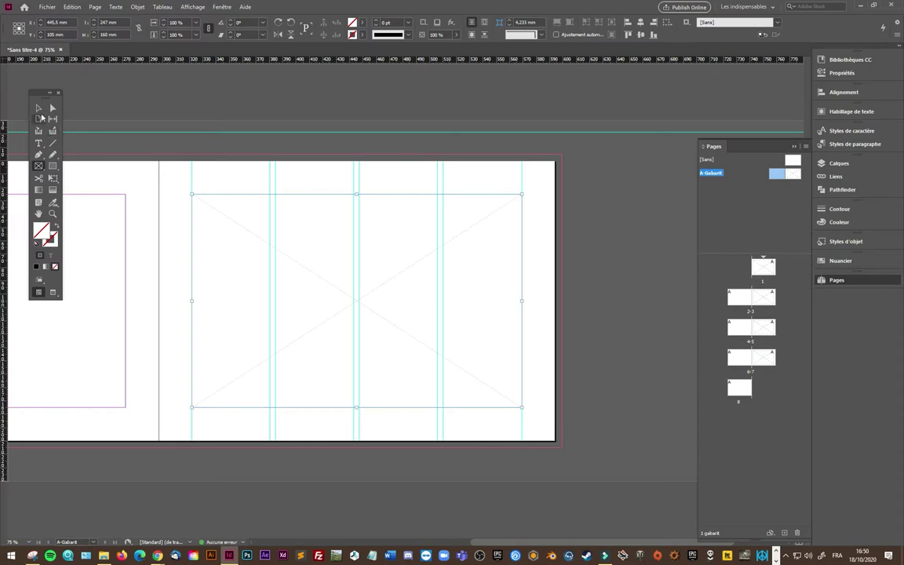
pyautogui.moveTo(202, 133); pyautogui.dragTo(205, 142)
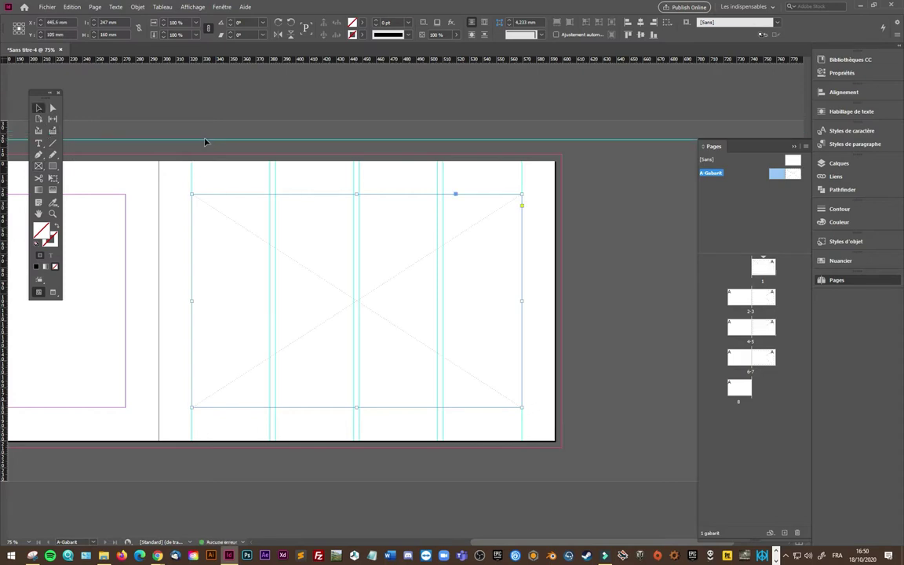
pyautogui.click(205, 142)
pyautogui.press('Delete')
pyautogui.moveTo(267, 63); pyautogui.dragTo(285, 150)
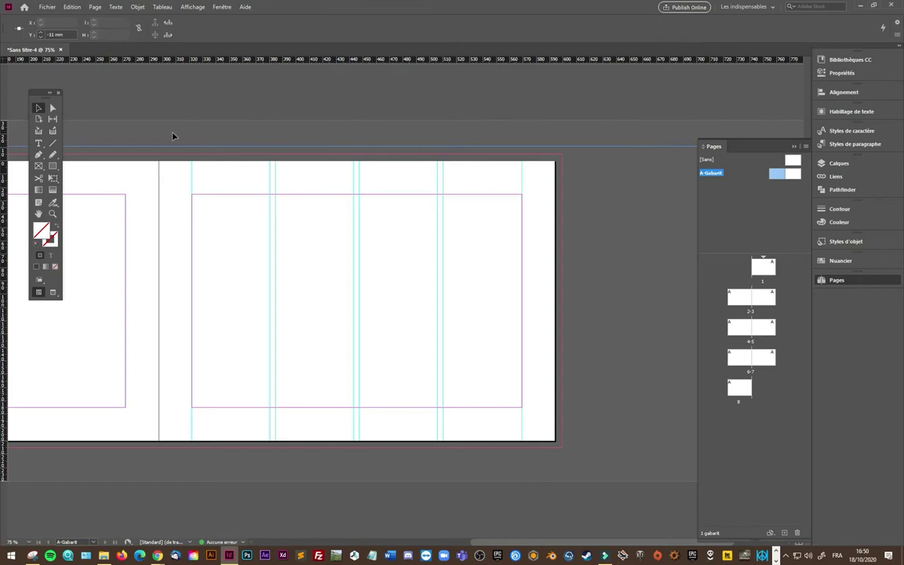
pyautogui.moveTo(226, 151); pyautogui.dragTo(269, 153)
pyautogui.press('Delete')
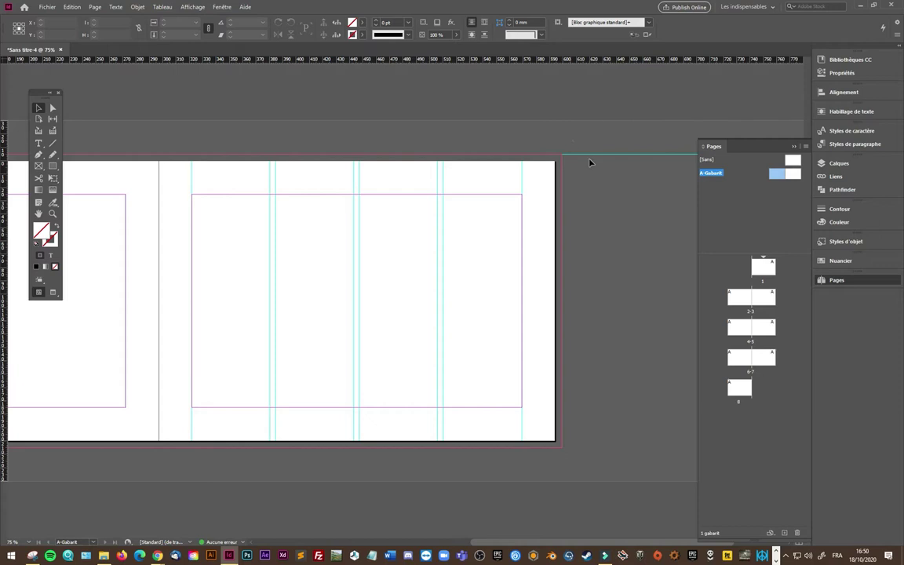
# - Draw a frame filling the right page's margins and set a horizontal guide at 105 mm
pyautogui.click(38, 166)
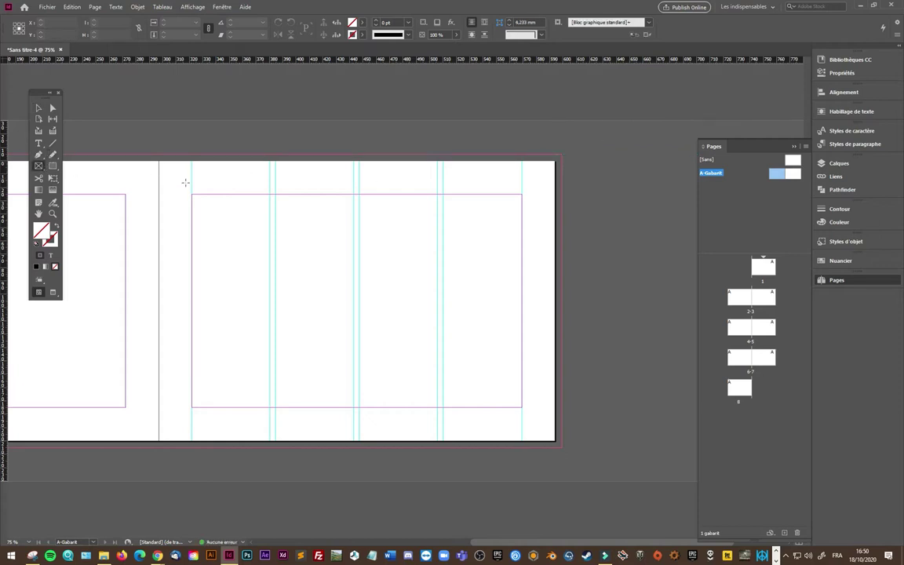
pyautogui.moveTo(192, 194); pyautogui.dragTo(523, 407)
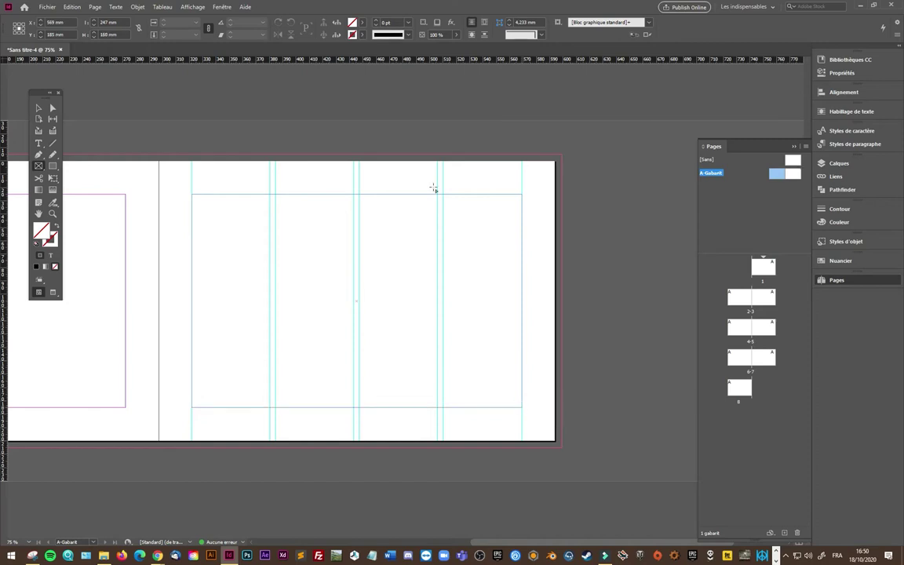
pyautogui.moveTo(394, 61); pyautogui.dragTo(444, 302)
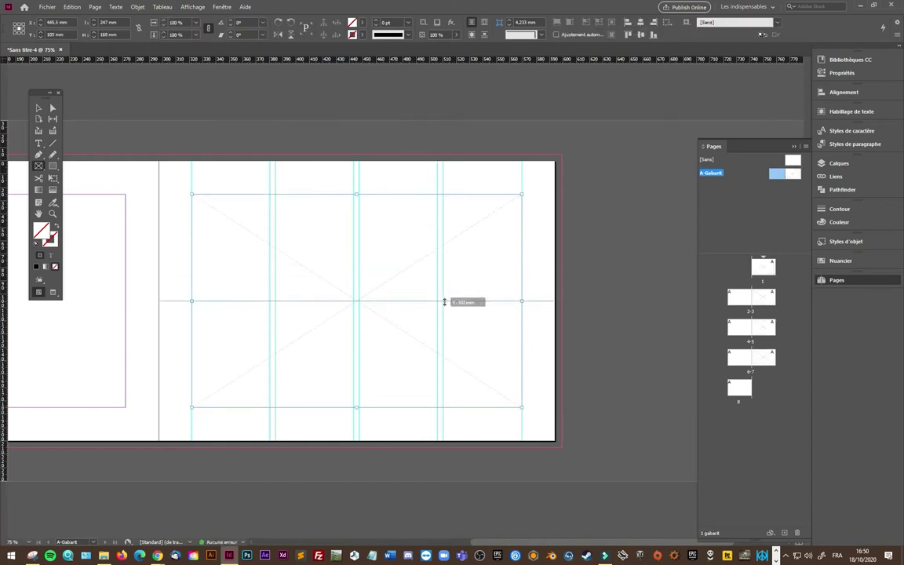
pyautogui.moveTo(444, 302)
pyautogui.mouseDown()
pyautogui.moveTo(567, 301)
pyautogui.moveTo(552, 300)
pyautogui.mouseUp()
pyautogui.moveTo(549, 300); pyautogui.dragTo(575, 301)
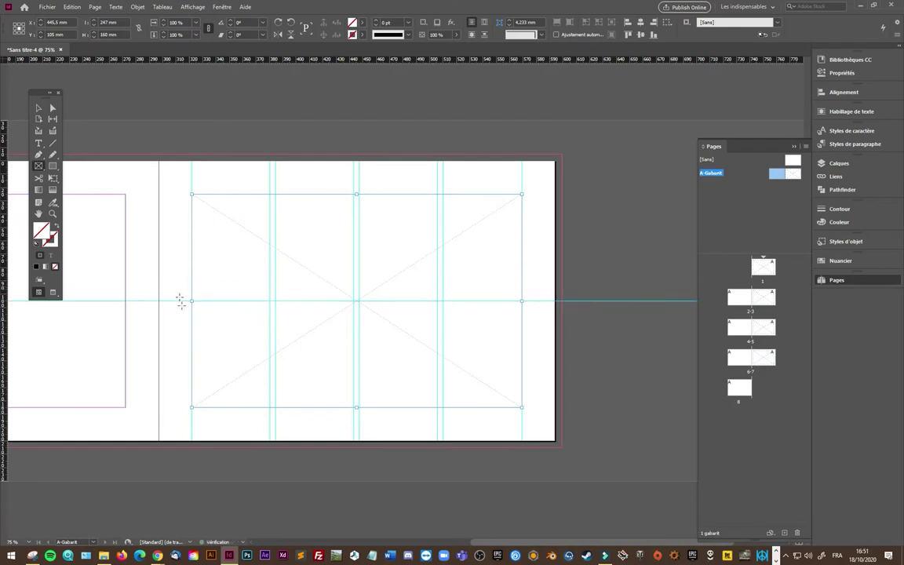
pyautogui.click(39, 109)
# - Delete the temporary frame, copy the column guides onto the left page, and view at 50%
pyautogui.press('Delete')
pyautogui.moveTo(539, 179); pyautogui.dragTo(176, 263)
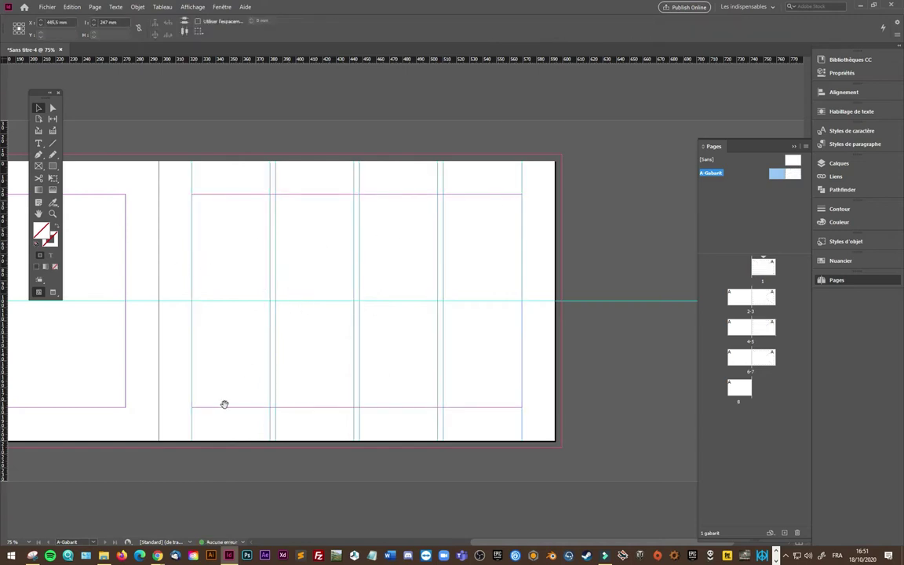
pyautogui.moveTo(166, 456); pyautogui.dragTo(513, 461)
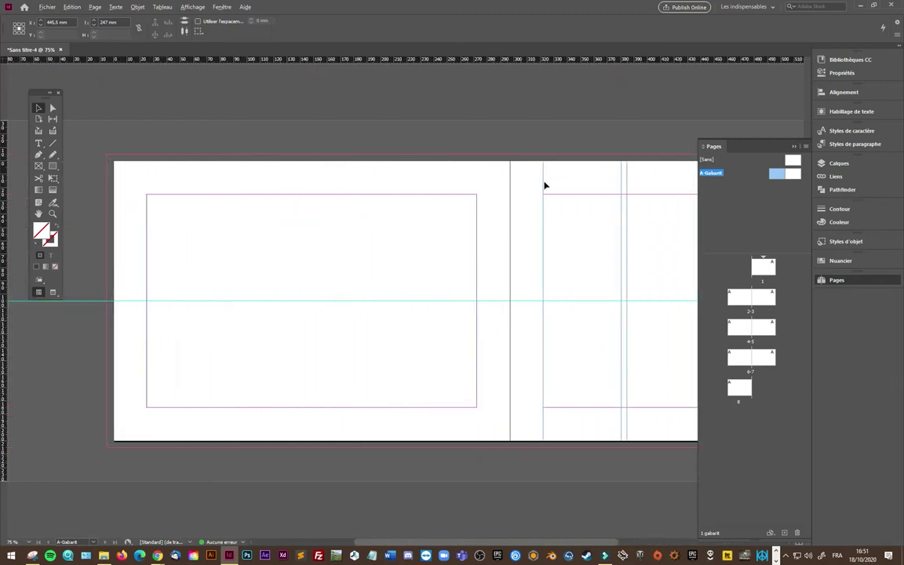
pyautogui.moveTo(544, 186); pyautogui.dragTo(150, 198)
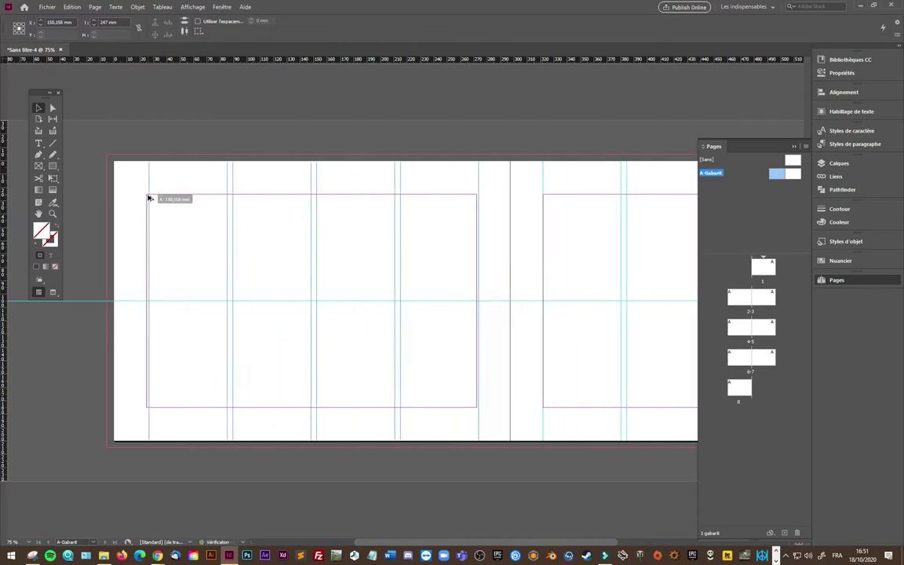
pyautogui.moveTo(149, 199); pyautogui.dragTo(145, 200)
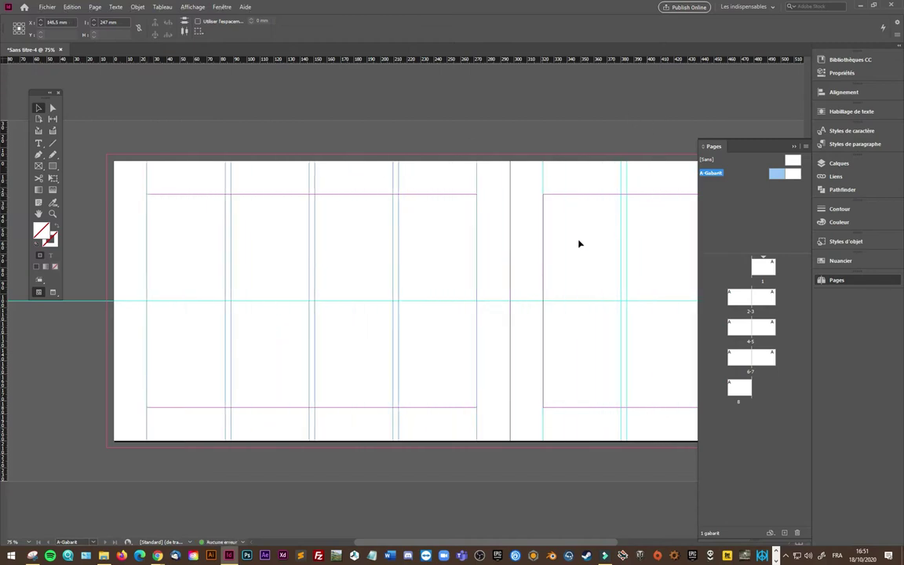
pyautogui.hotkey('ctrl', '-')
pyautogui.hotkey('ctrl', '-')
pyautogui.hotkey('ctrl', '-')
pyautogui.hotkey('ctrl', '-')
pyautogui.hotkey('ctrl', '+')
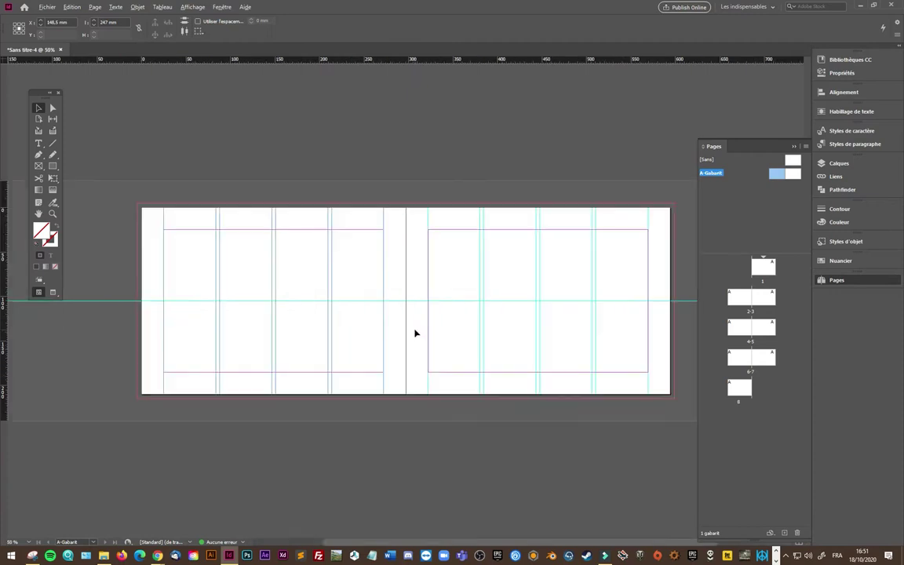
# - Return to document spread 2–3 and scroll around the pasteboard
pyautogui.doubleClick(742, 300)
pyautogui.scroll(-1, 331, 343)
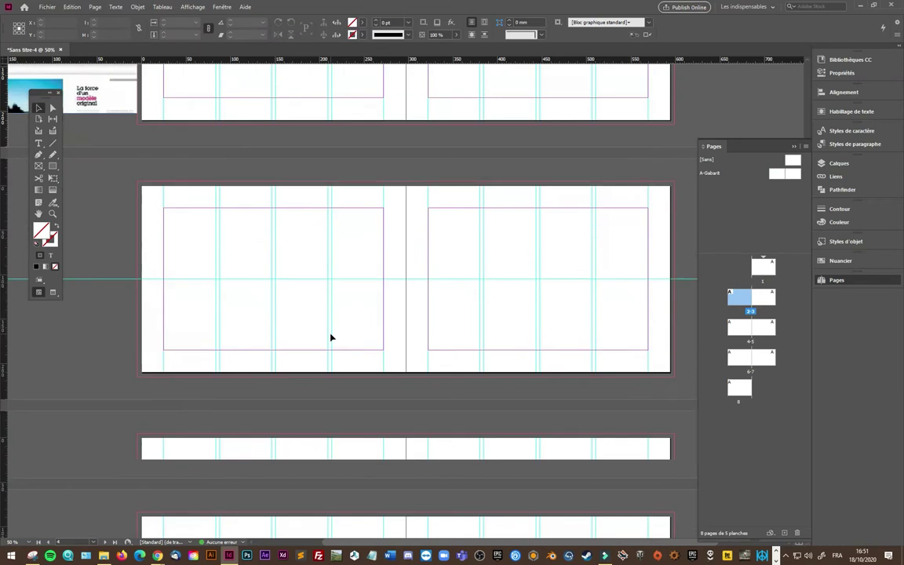
pyautogui.scroll(3, 330, 337)
pyautogui.scroll(3, 330, 336)
pyautogui.scroll(-1, 332, 332)
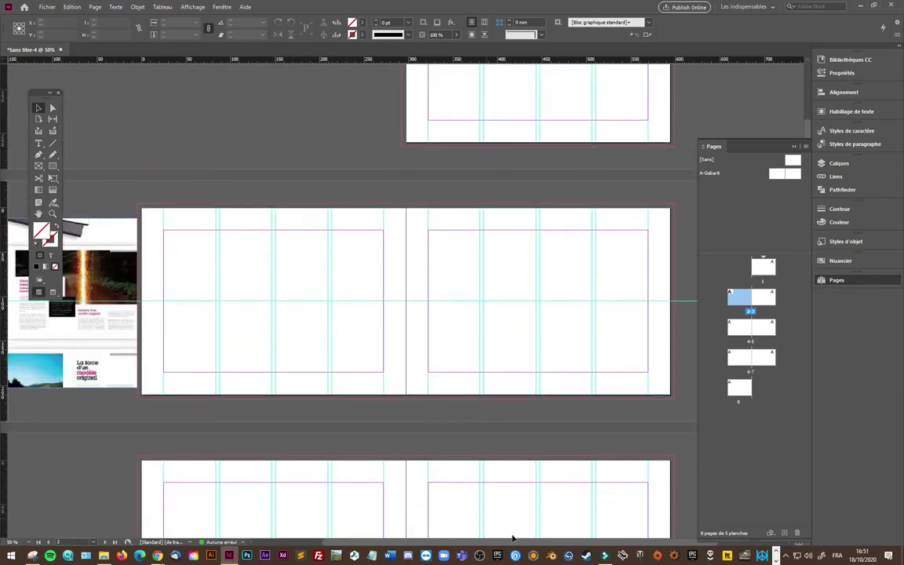
pyautogui.hscroll(-2, 336, 493)
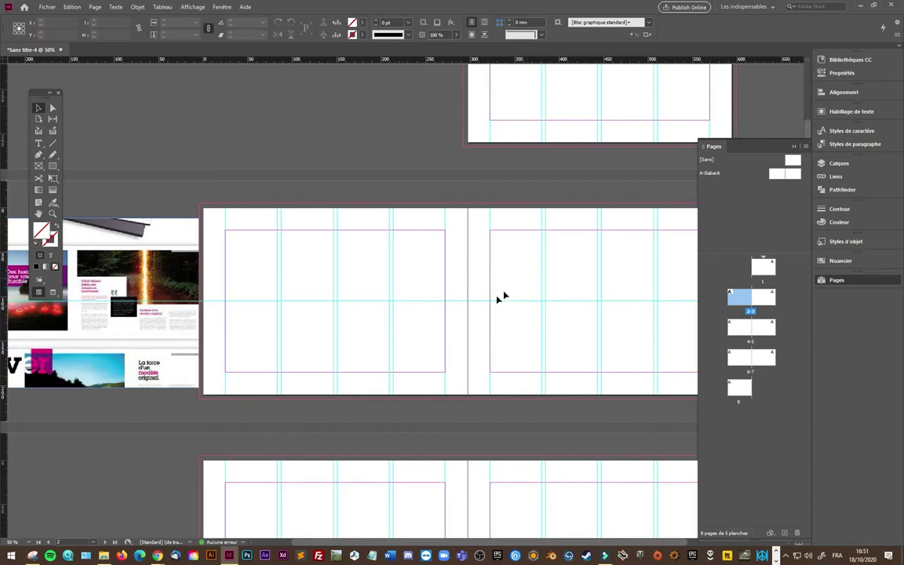
pyautogui.hscroll(1, 336, 471)
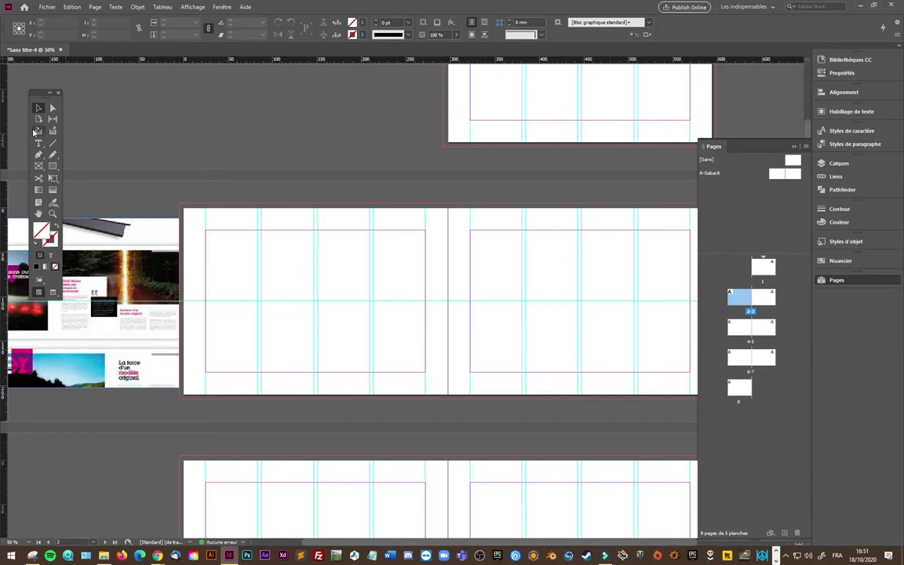
# - Move the reference image on the pasteboard further left
pyautogui.click(40, 167)
pyautogui.moveTo(374, 548)
pyautogui.mouseDown()
pyautogui.moveTo(355, 549)
pyautogui.moveTo(366, 550)
pyautogui.mouseUp()
pyautogui.click(52, 108)
pyautogui.click(155, 254)
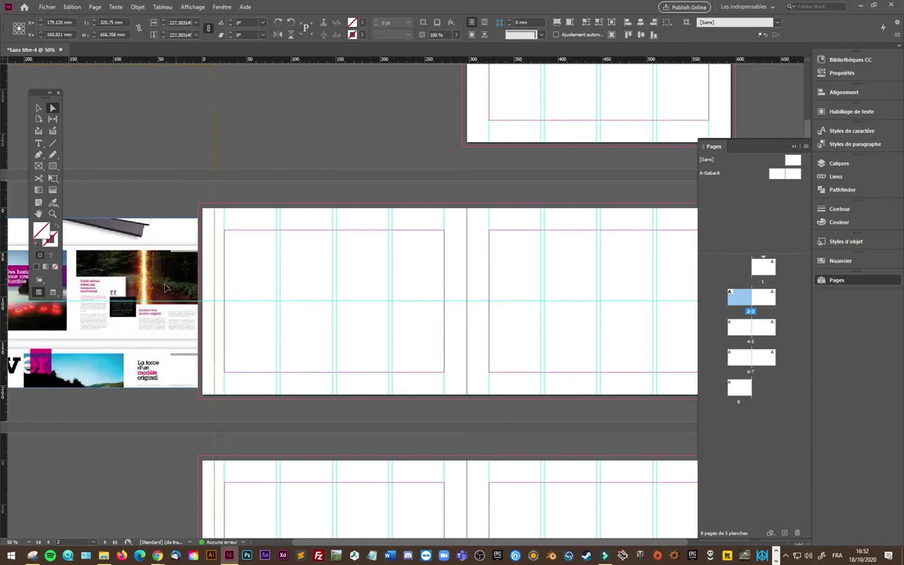
pyautogui.moveTo(166, 289); pyautogui.dragTo(152, 281)
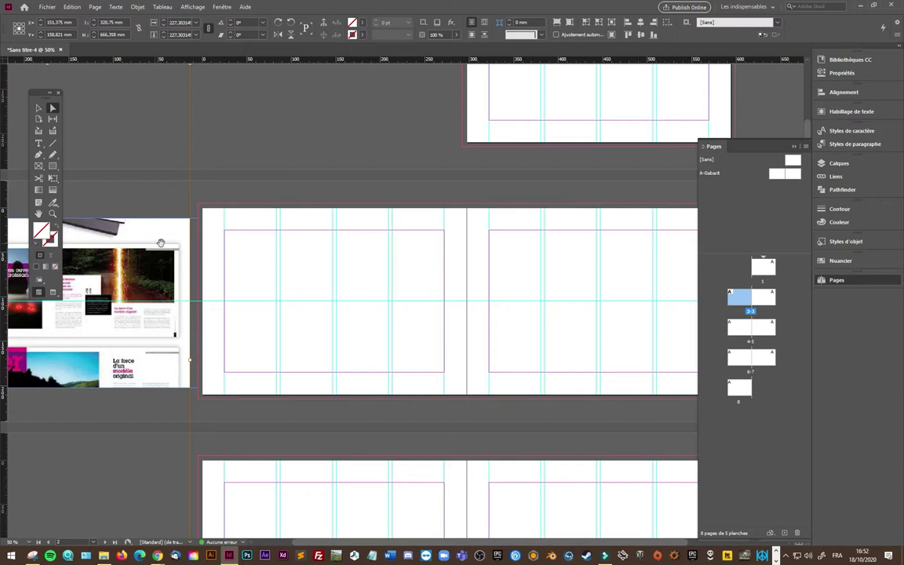
pyautogui.moveTo(342, 541)
pyautogui.mouseDown()
pyautogui.moveTo(370, 555)
pyautogui.moveTo(354, 557)
pyautogui.moveTo(384, 554)
pyautogui.mouseUp()
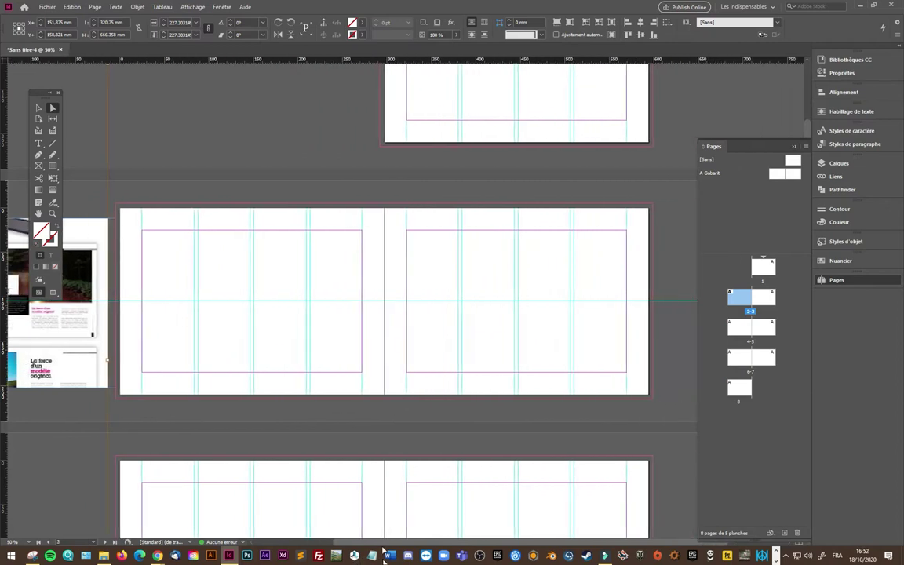
pyautogui.click(38, 166)
# - Draw a 247 × 119 mm image frame from page 3's top-left margin corner to its right margin
pyautogui.moveTo(407, 233)
pyautogui.mouseDown()
pyautogui.moveTo(585, 346)
pyautogui.moveTo(628, 337)
pyautogui.mouseUp()
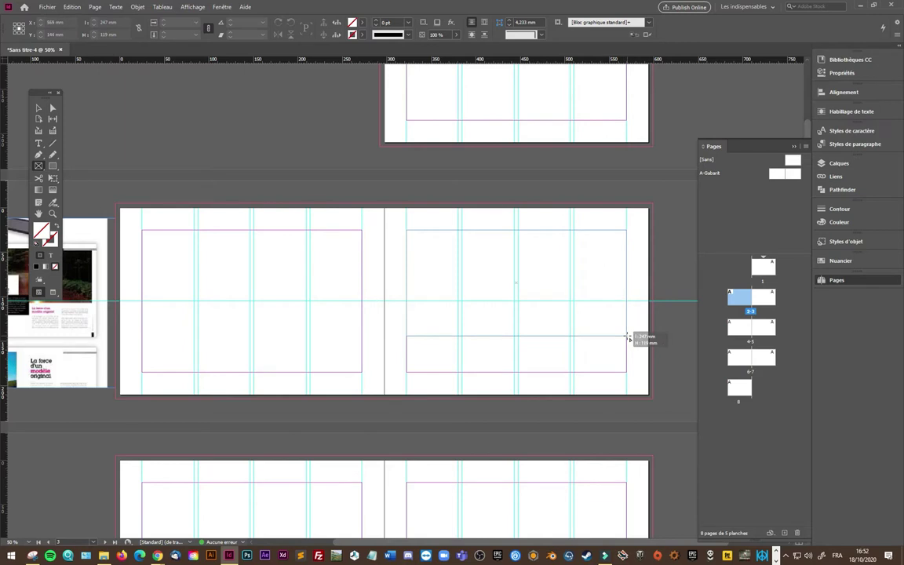
pyautogui.moveTo(628, 337); pyautogui.dragTo(627, 336)
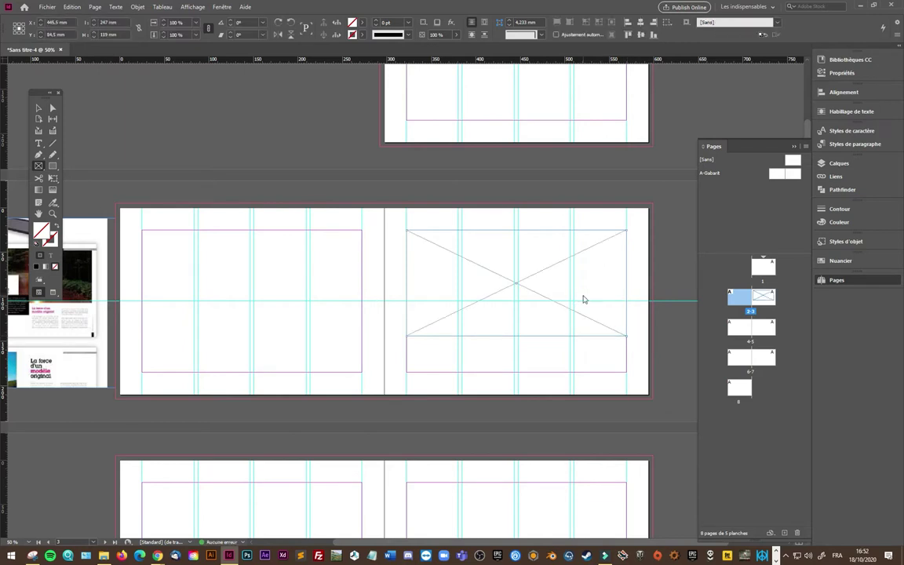
# - Place image-perso-05.jpg into the page 3 frame and fit it proportionally
pyautogui.hotkey('ctrl', 'd')
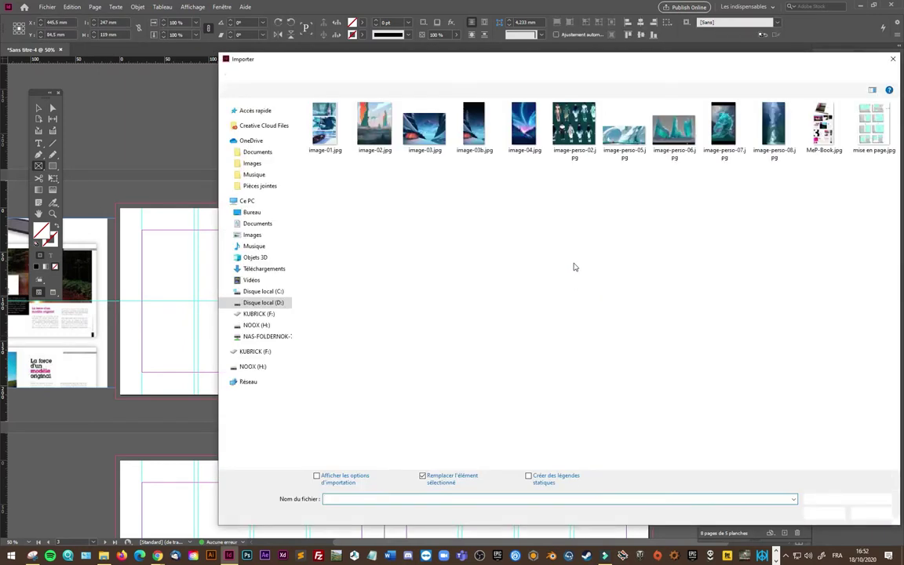
pyautogui.click(624, 129)
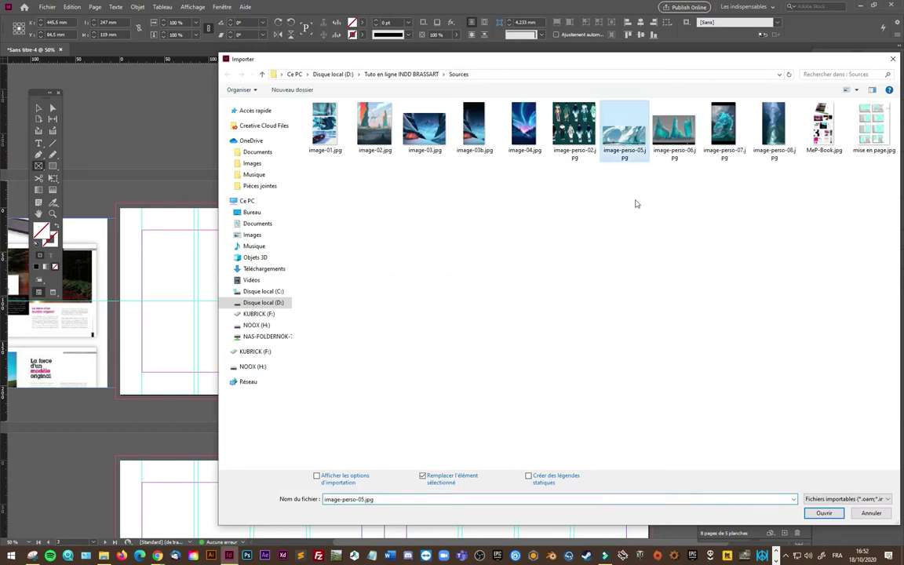
pyautogui.click(822, 514)
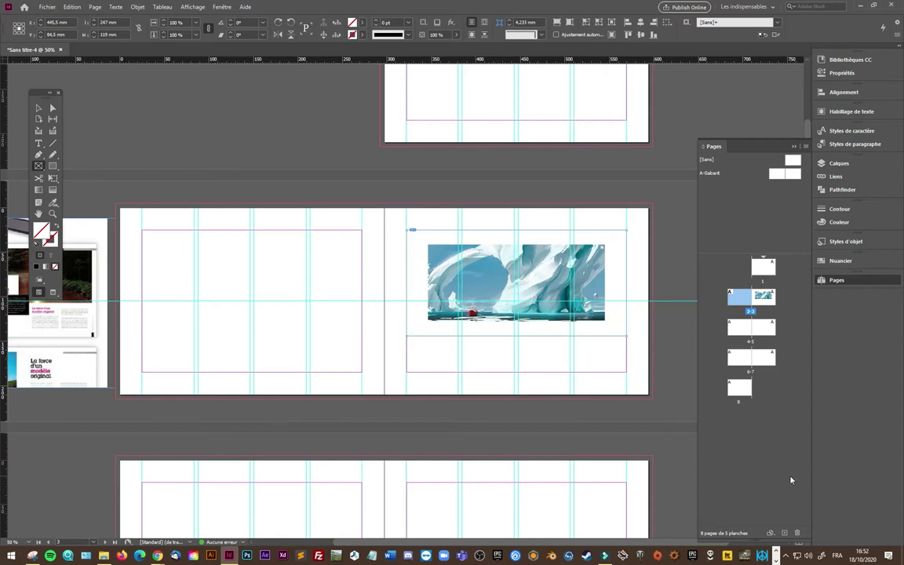
pyautogui.hotkey('ctrl', 'alt', 'shift', 'c')
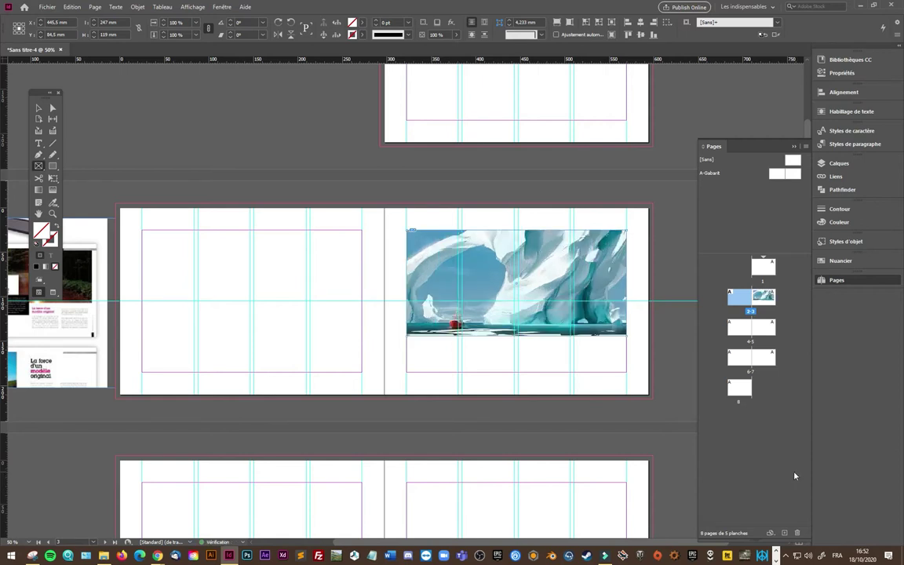
pyautogui.click(38, 108)
# - Zoom to 100% and pan to the iceberg image on page 3
pyautogui.scroll(1, 490, 337)
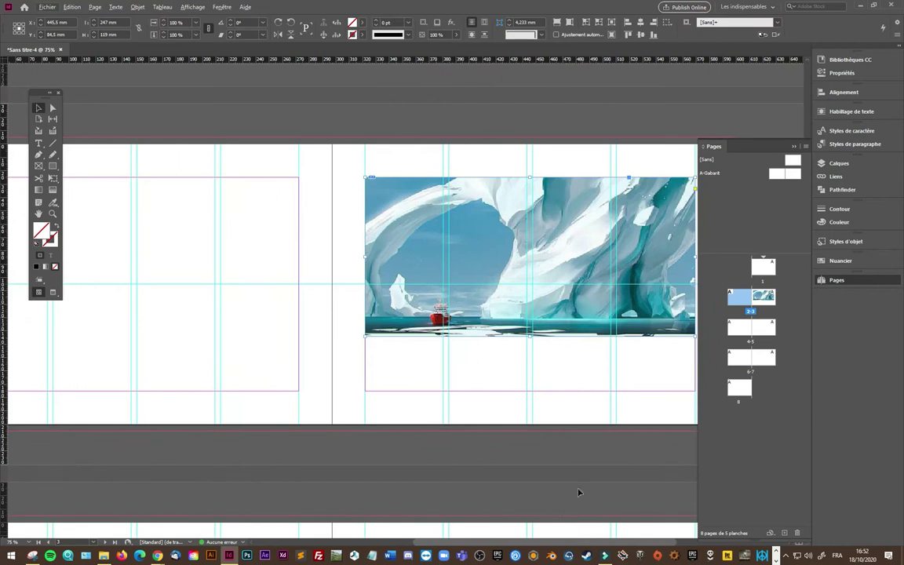
pyautogui.moveTo(609, 546); pyautogui.dragTo(496, 552)
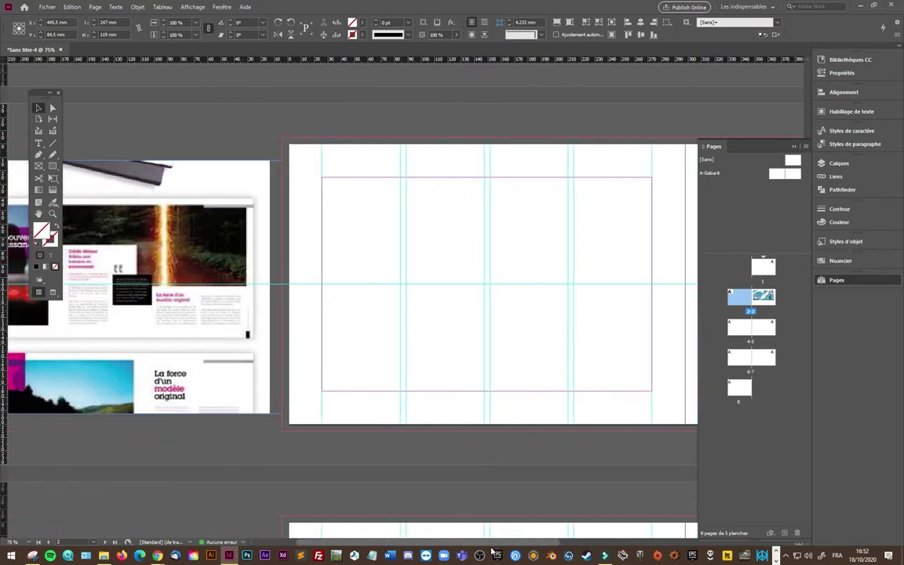
pyautogui.hotkey('ctrl', '=')
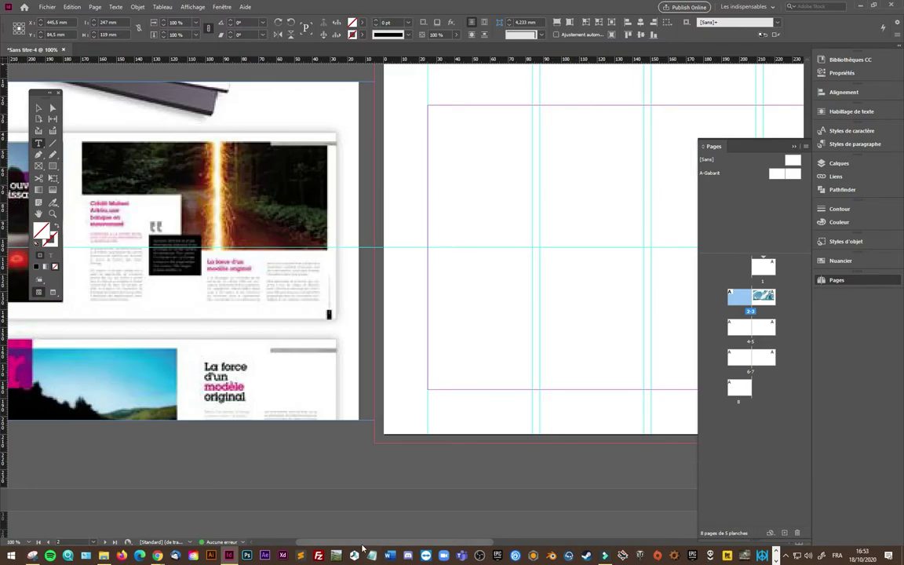
pyautogui.moveTo(364, 544); pyautogui.dragTo(532, 549)
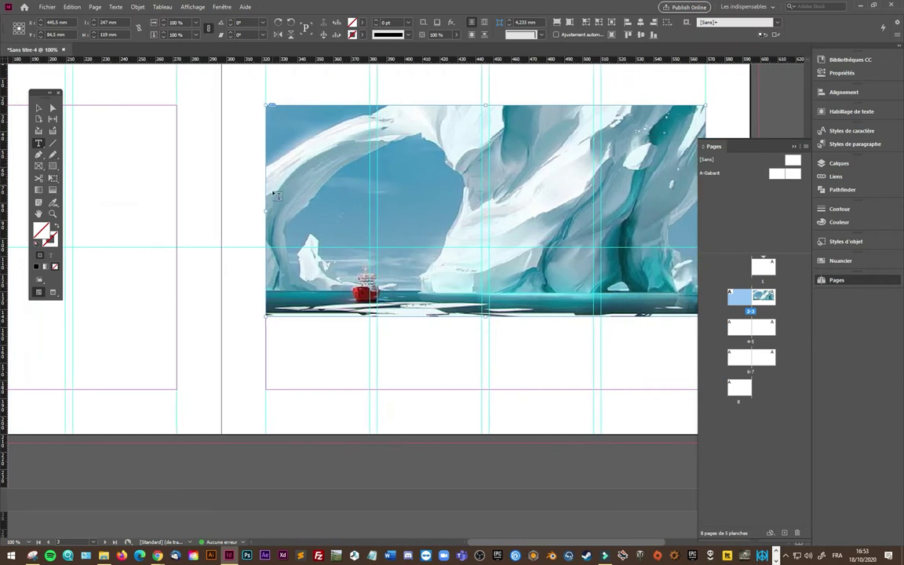
pyautogui.click(53, 166)
# - Draw a rectangle over the iceberg image's lower left and fill it with [Papier]
pyautogui.moveTo(266, 202); pyautogui.dragTo(480, 386)
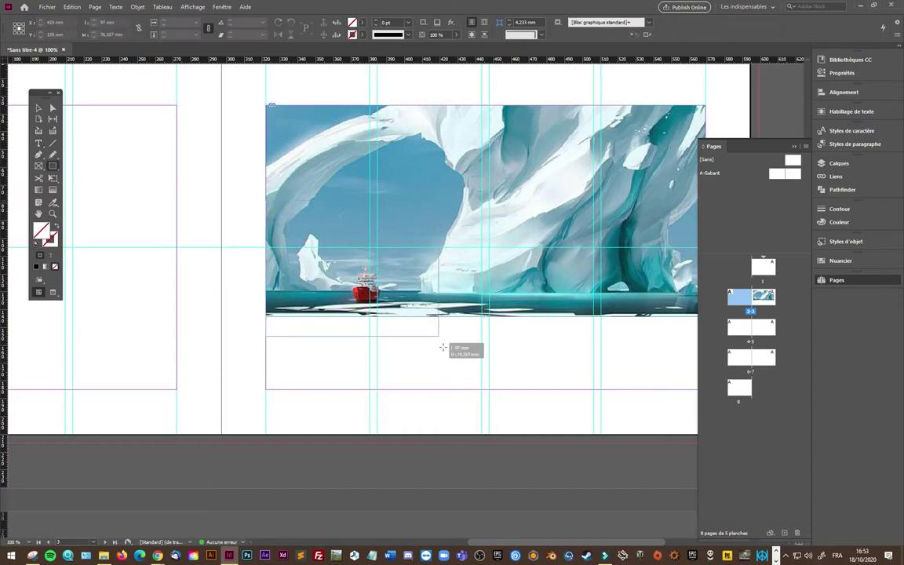
pyautogui.moveTo(480, 386); pyautogui.dragTo(481, 389)
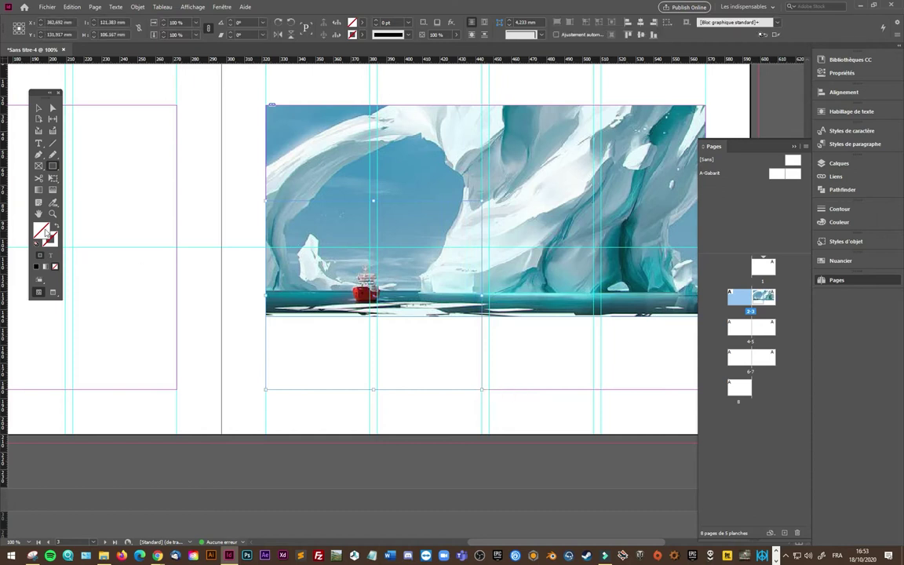
pyautogui.doubleClick(43, 231)
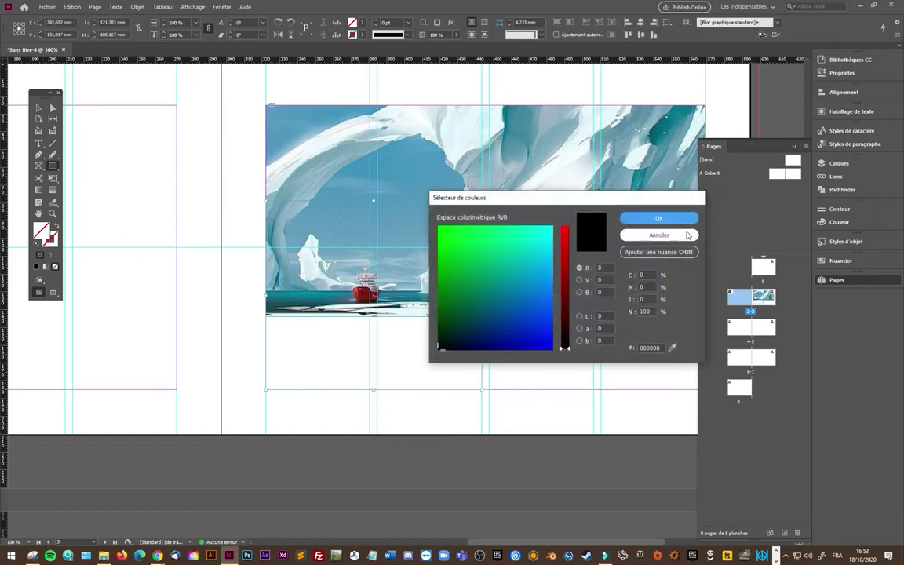
pyautogui.click(659, 235)
pyautogui.click(836, 262)
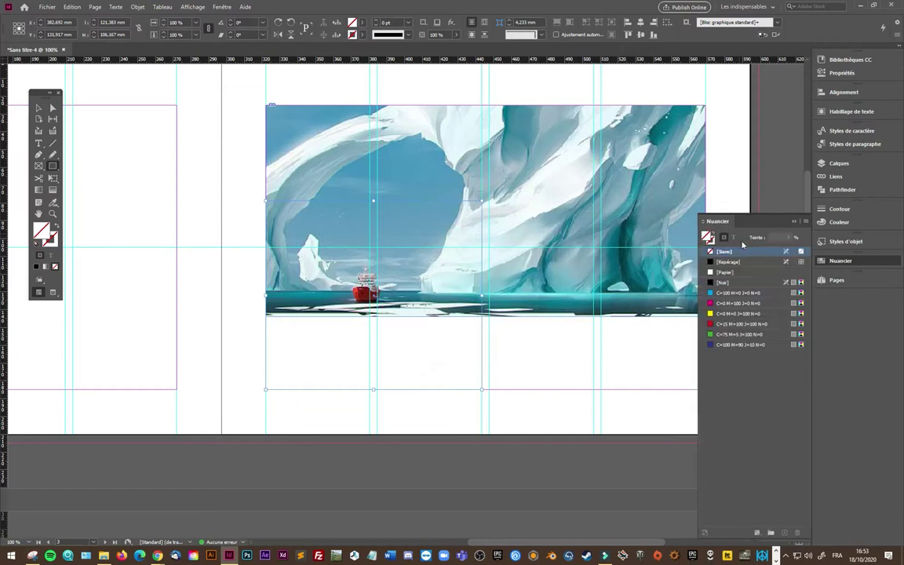
pyautogui.click(735, 276)
# - Draw a small empty frame overlapping the image's bottom edge
pyautogui.moveTo(555, 543)
pyautogui.mouseDown()
pyautogui.moveTo(424, 547)
pyautogui.moveTo(542, 547)
pyautogui.mouseUp()
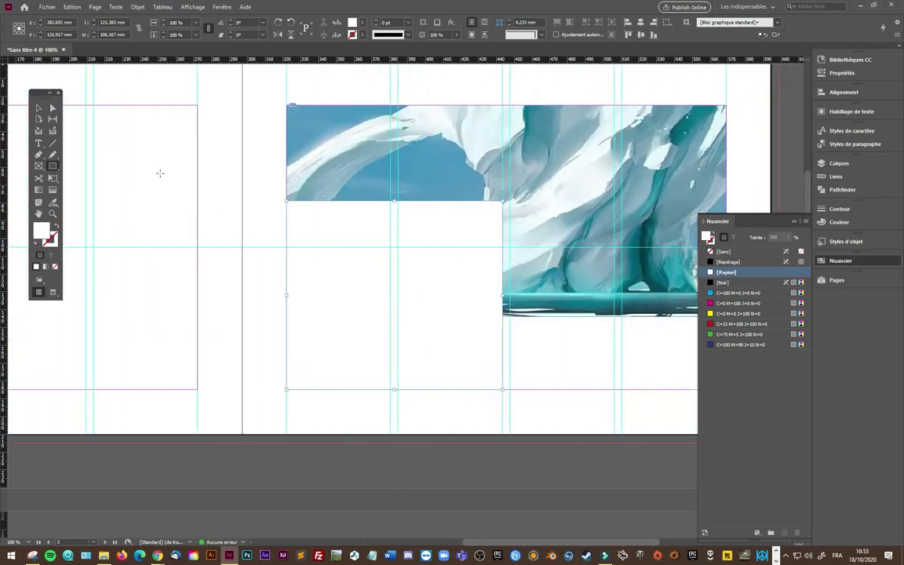
pyautogui.click(53, 168)
pyautogui.moveTo(551, 334); pyautogui.dragTo(452, 268)
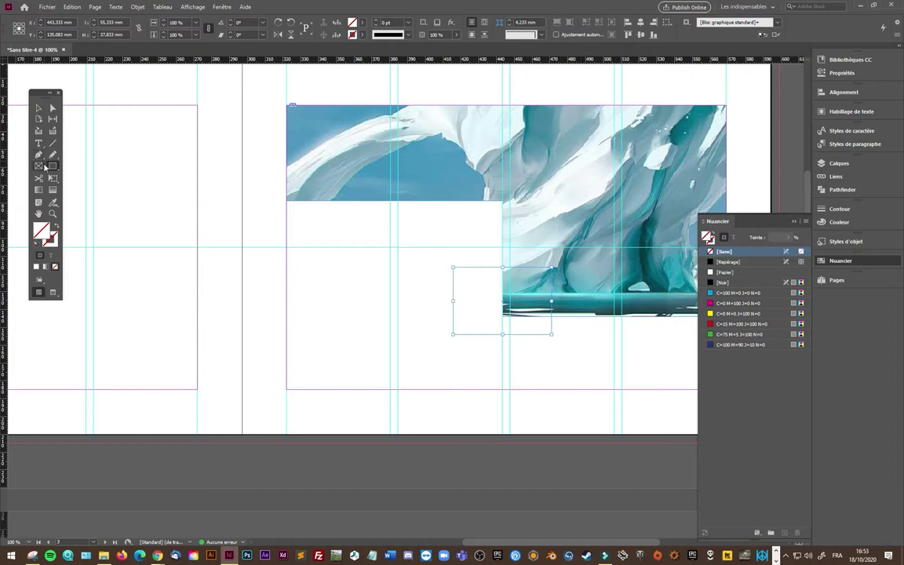
# - Add the iceberg image's colour theme to Swatches and fill the small rectangle with C=87 M=37 J=41 N=25
pyautogui.click(54, 205)
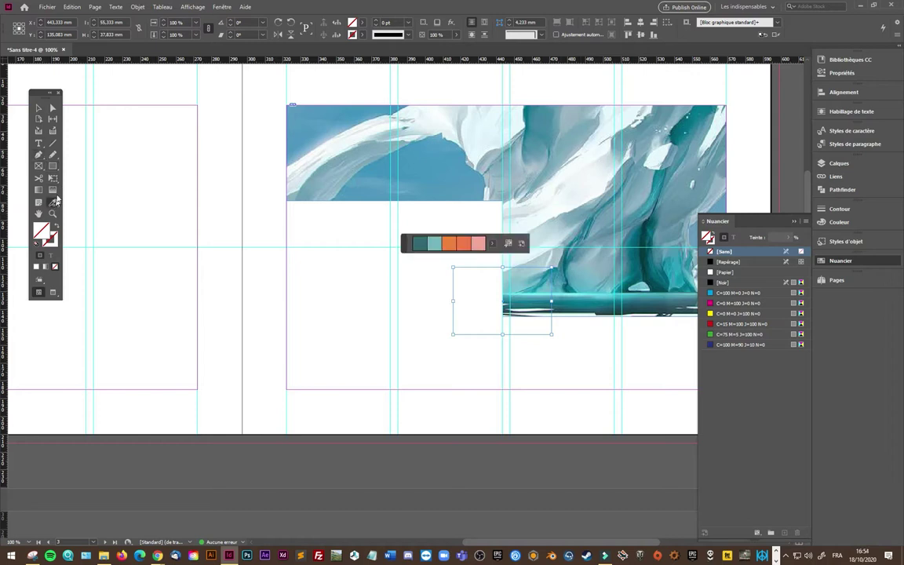
pyautogui.click(556, 154)
pyautogui.click(509, 245)
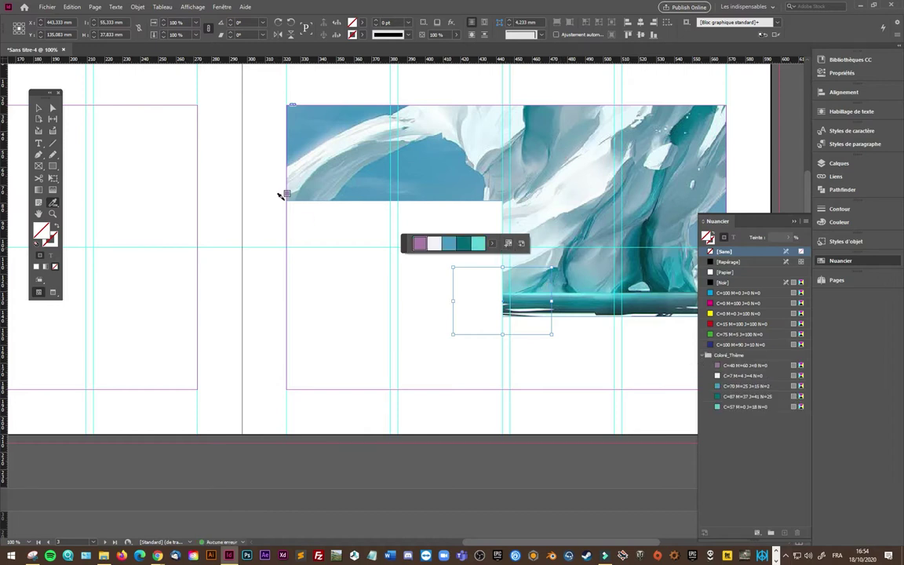
pyautogui.click(38, 107)
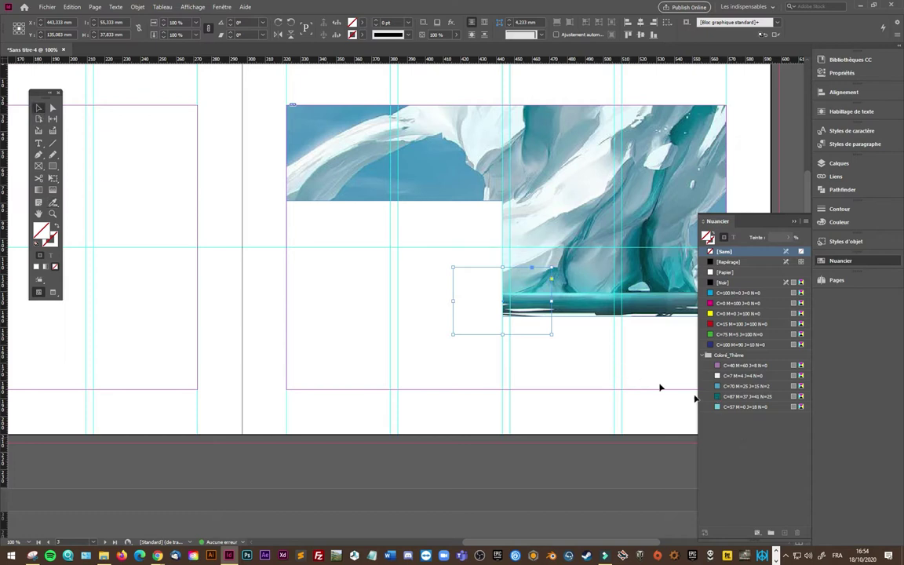
pyautogui.click(749, 398)
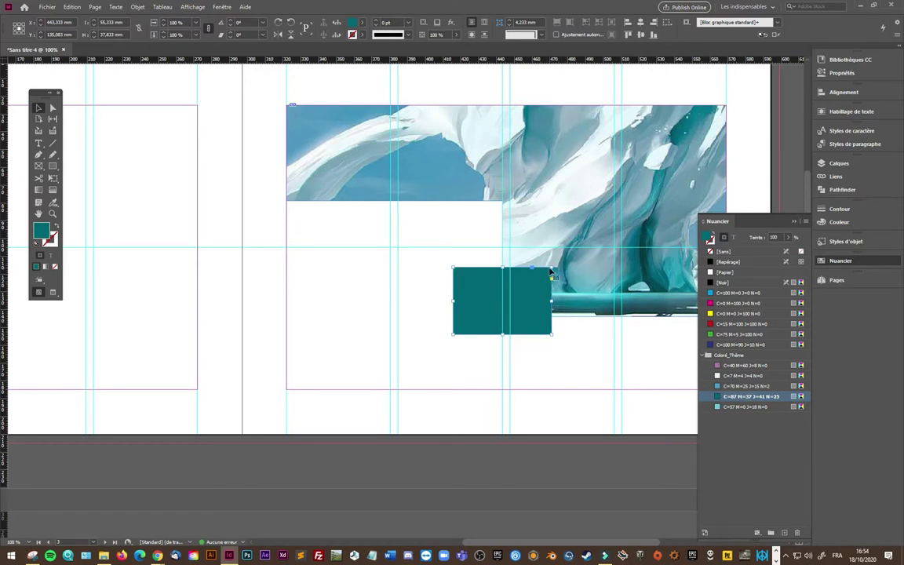
# - Nudge the iceberg picture slightly within its frame
pyautogui.click(52, 108)
pyautogui.click(593, 151)
pyautogui.moveTo(579, 163)
pyautogui.mouseDown()
pyautogui.moveTo(590, 165)
pyautogui.moveTo(582, 156)
pyautogui.mouseUp()
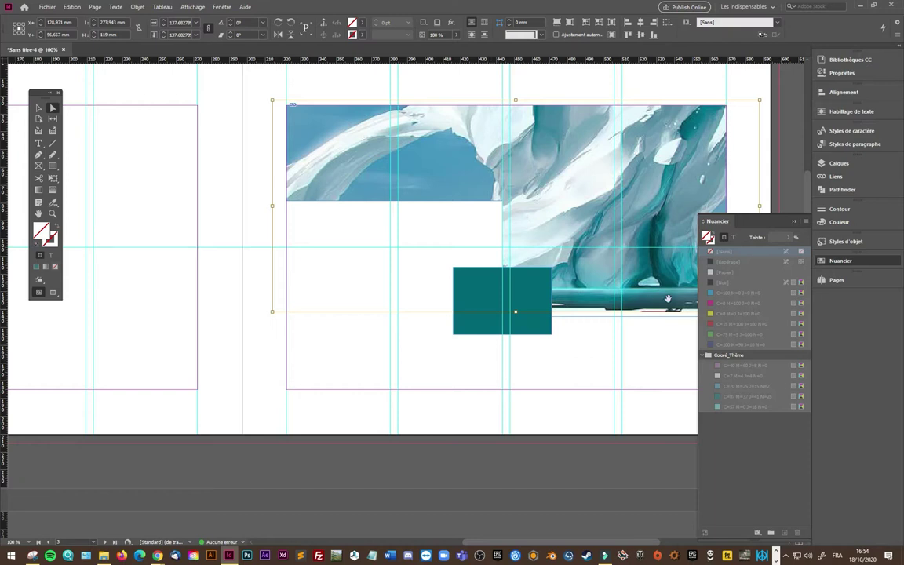
# - Flip the iceberg picture horizontally inside its frame and shift it slightly lower
pyautogui.click(795, 223)
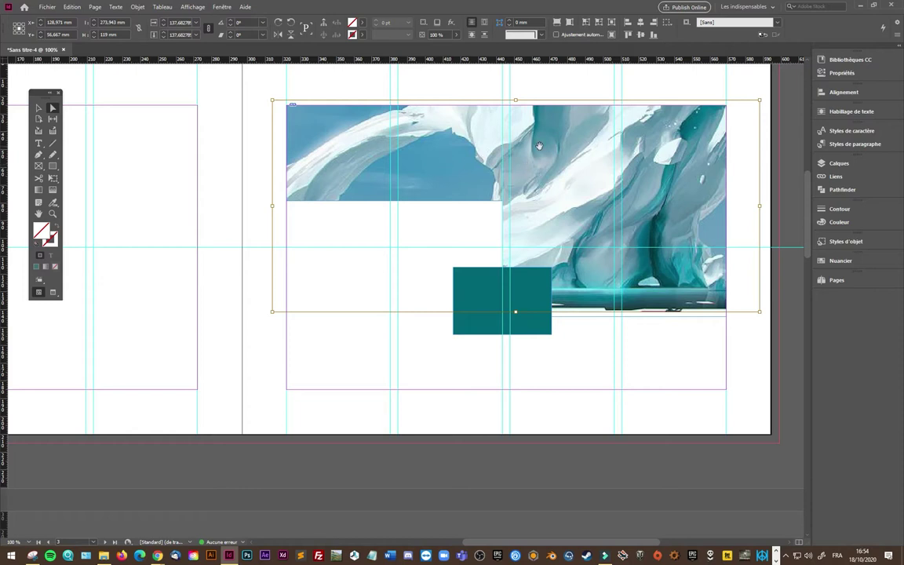
pyautogui.click(39, 108)
pyautogui.click(261, 141)
pyautogui.click(52, 108)
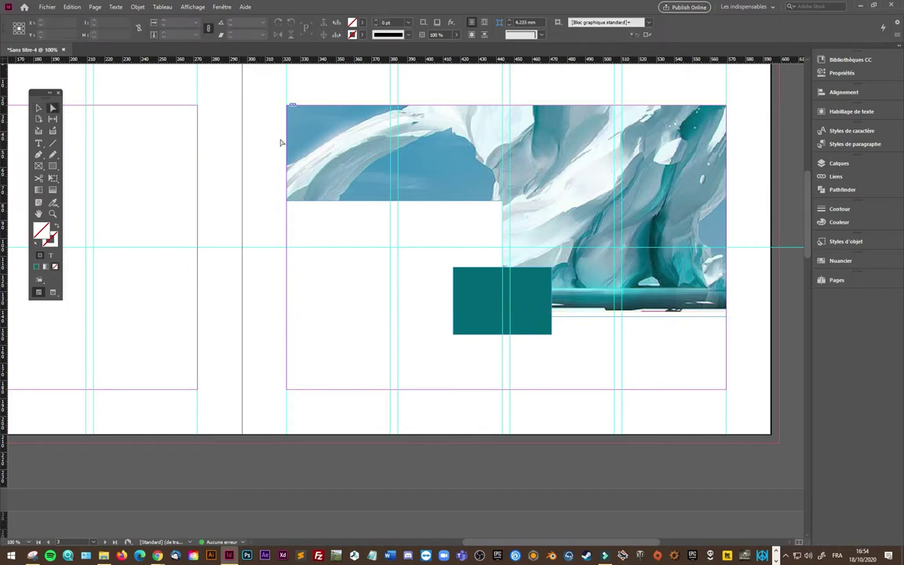
pyautogui.click(449, 155)
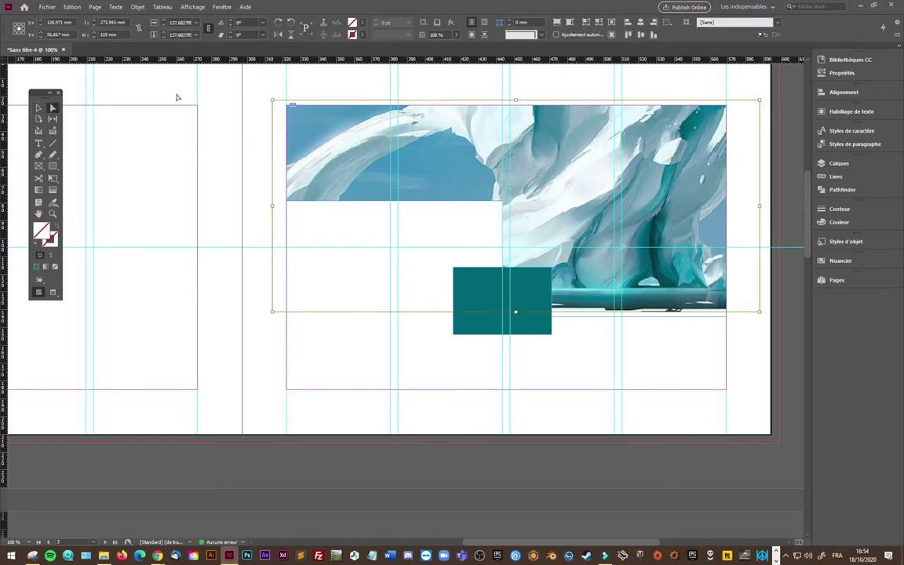
pyautogui.click(19, 30)
pyautogui.click(15, 26)
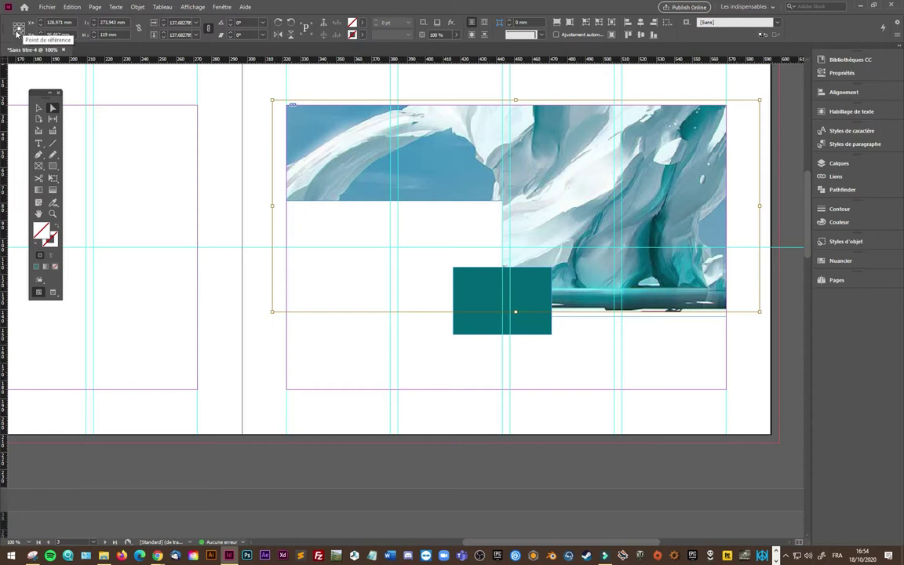
pyautogui.click(278, 37)
pyautogui.moveTo(493, 147); pyautogui.dragTo(551, 168)
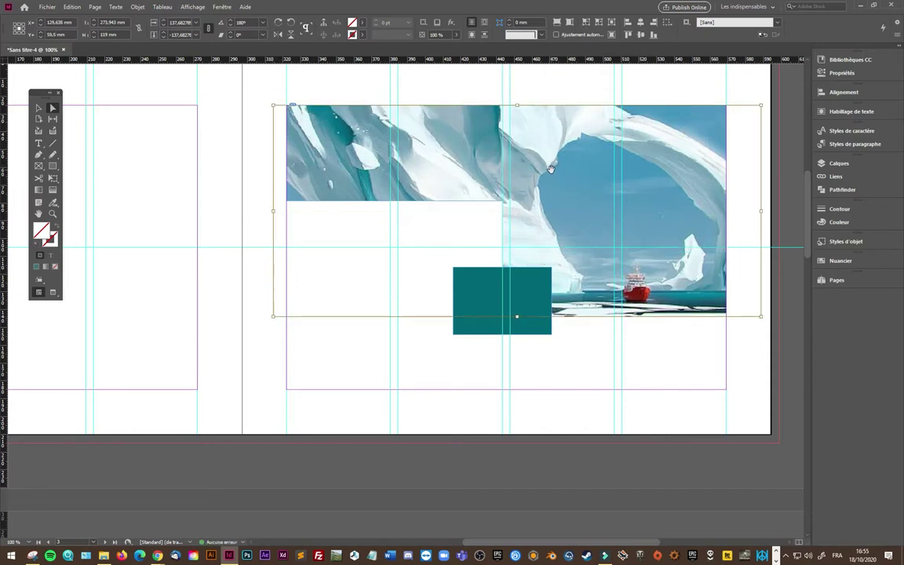
pyautogui.click(39, 107)
pyautogui.click(271, 189)
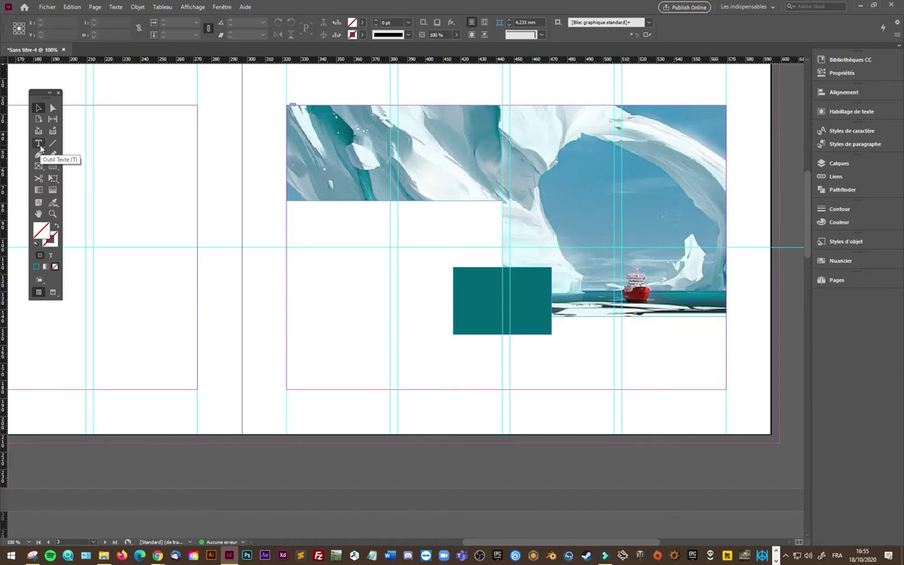
pyautogui.click(39, 145)
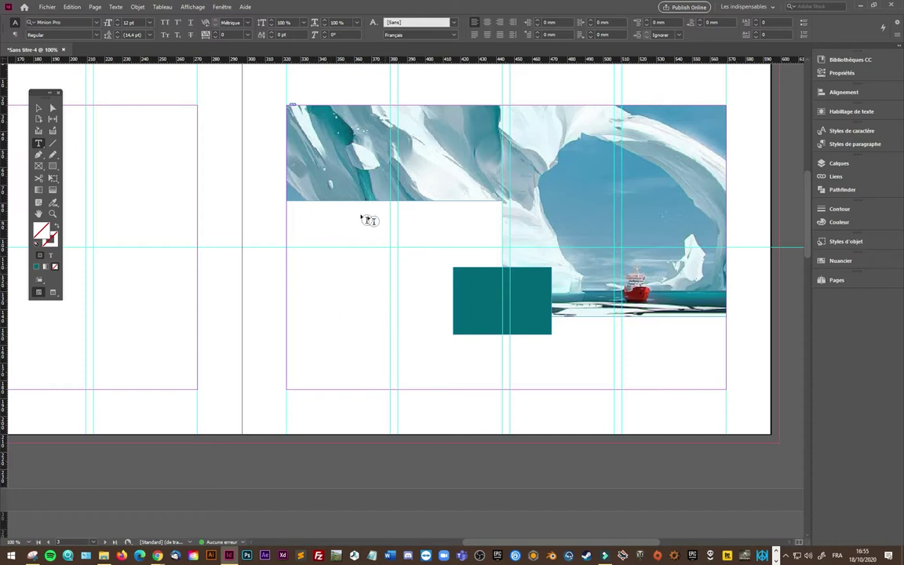
pyautogui.click(38, 107)
pyautogui.click(327, 234)
pyautogui.click(39, 143)
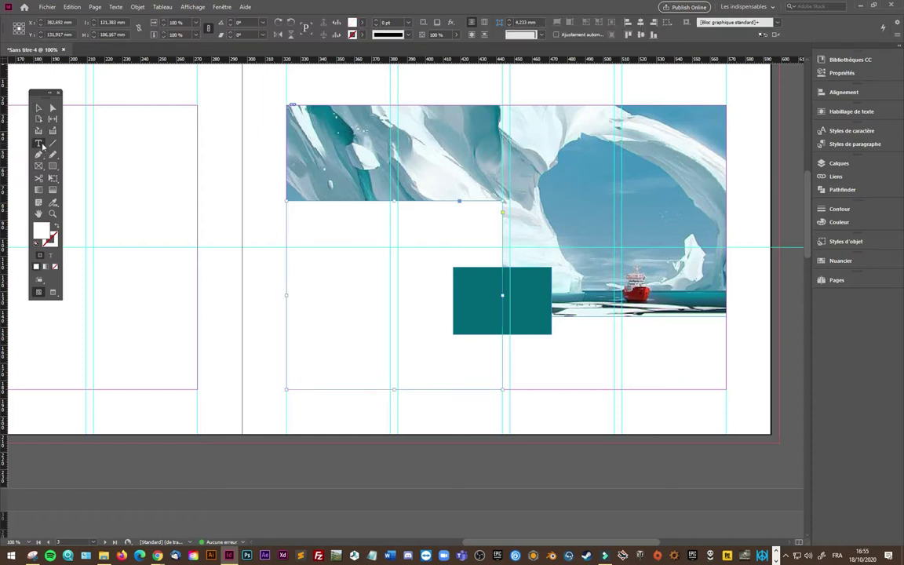
pyautogui.click(330, 242)
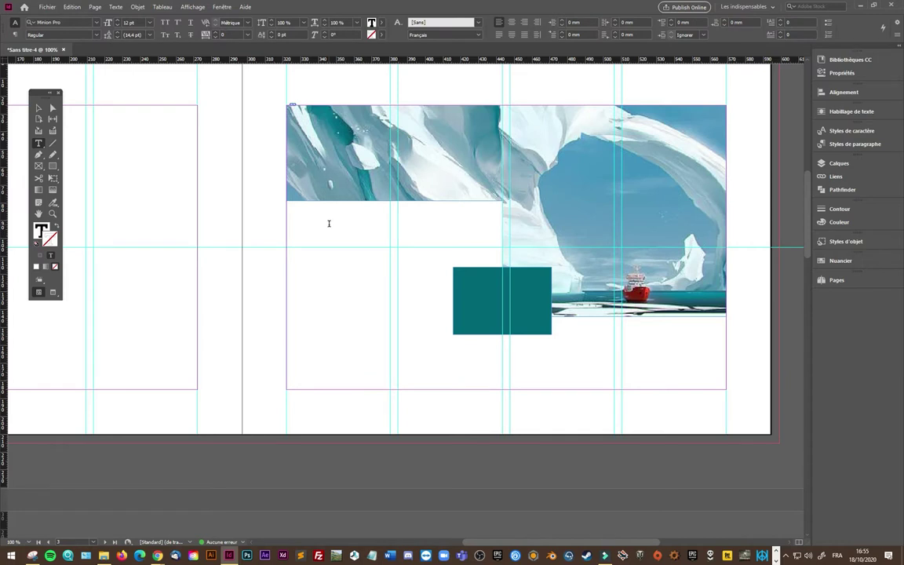
pyautogui.press('Escape')
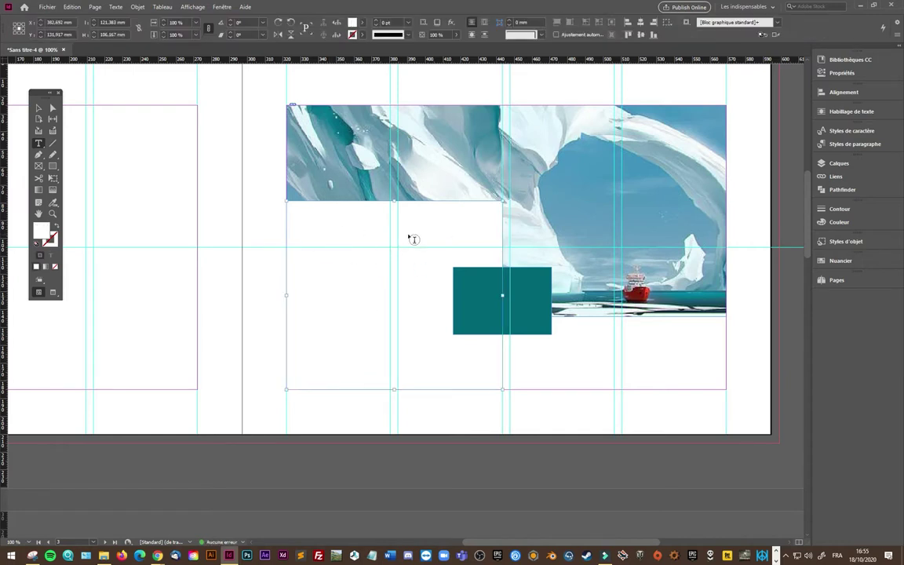
pyautogui.click(38, 108)
pyautogui.click(475, 231)
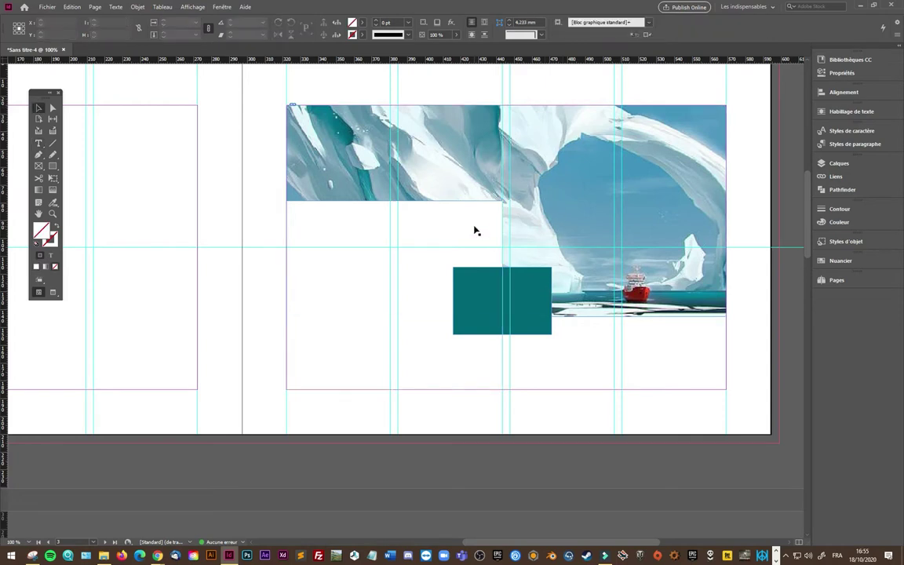
pyautogui.click(541, 280)
pyautogui.click(599, 195)
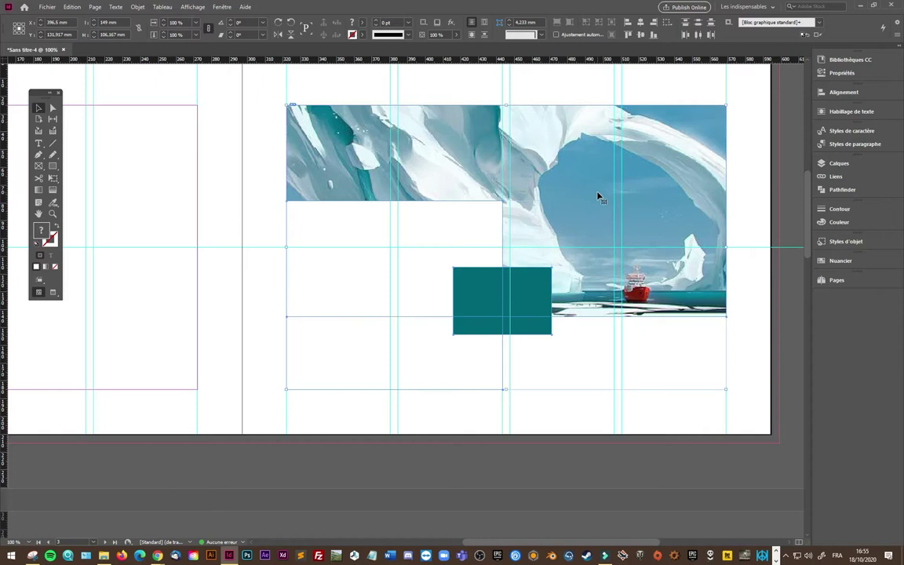
pyautogui.doubleClick(598, 196)
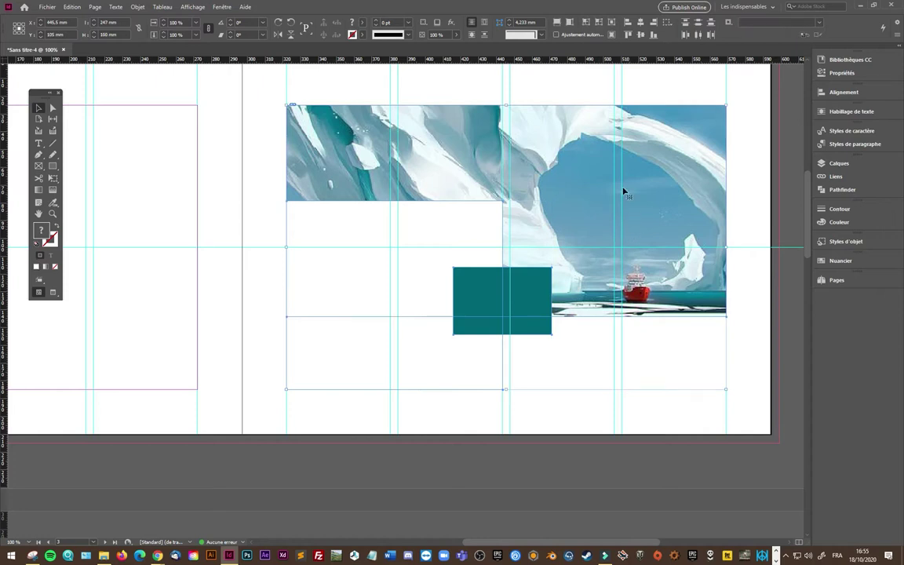
# - Add a new layer above Calque 1 and name it Txt
pyautogui.click(837, 164)
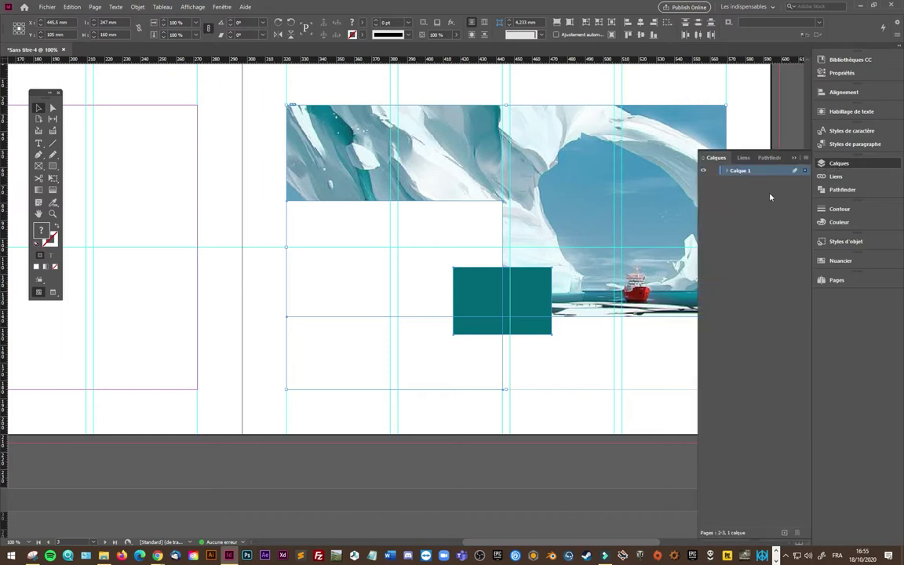
pyautogui.click(727, 171)
pyautogui.click(726, 172)
pyautogui.click(727, 172)
pyautogui.click(726, 171)
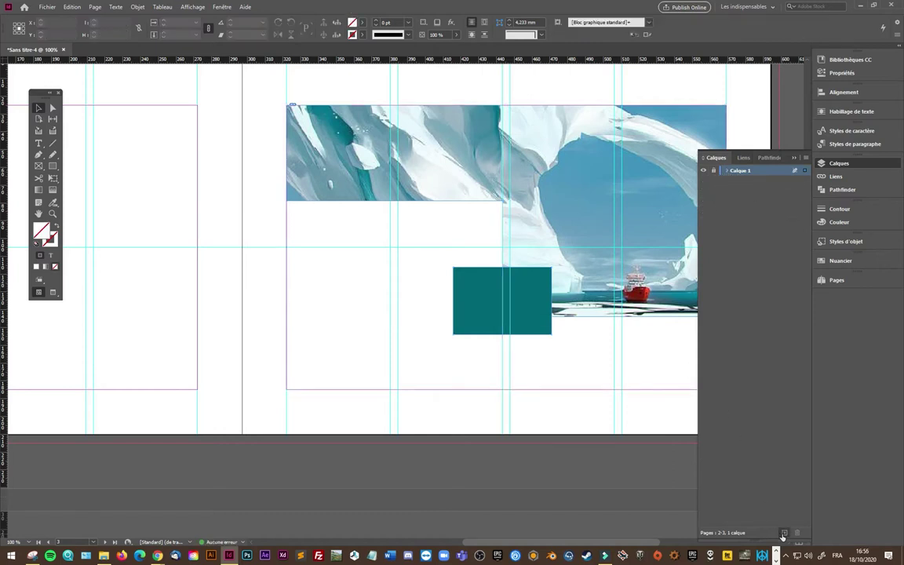
pyautogui.click(785, 533)
pyautogui.doubleClick(746, 172)
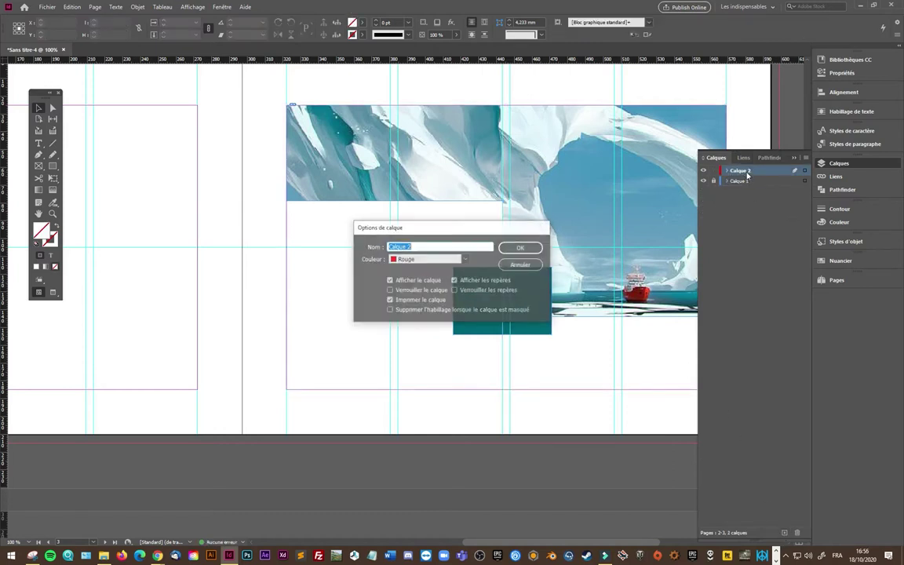
pyautogui.write('Txt')
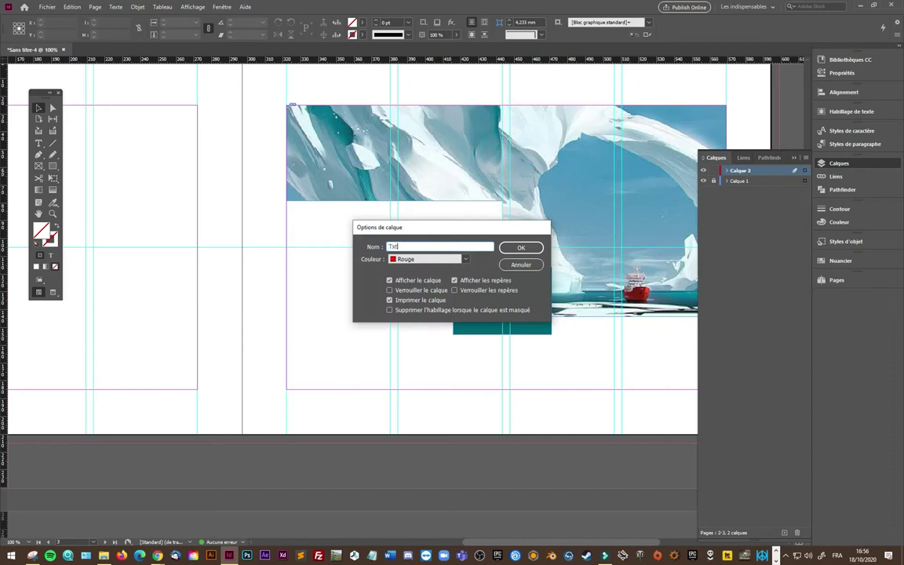
pyautogui.press('Return')
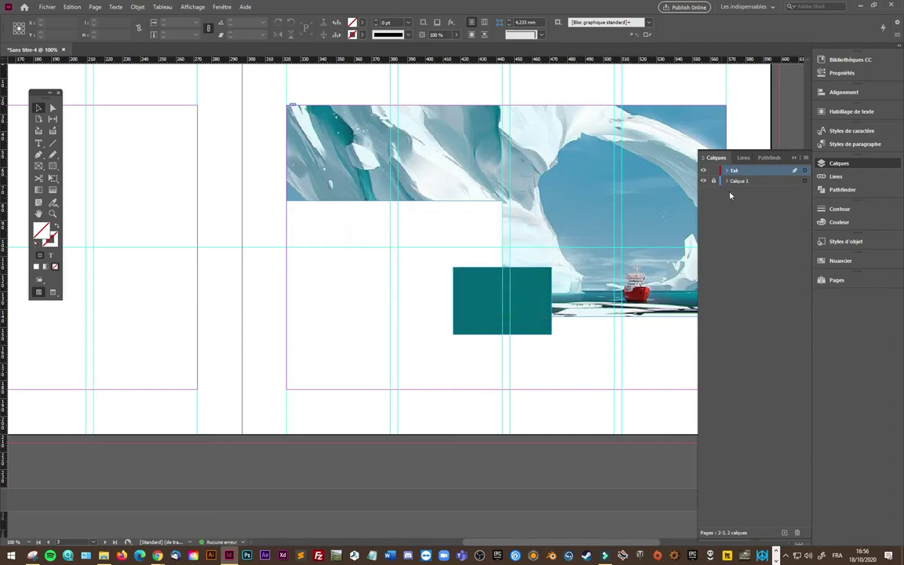
# - Rename Calque 1 to Images et fonds and make Txt the active layer
pyautogui.doubleClick(742, 183)
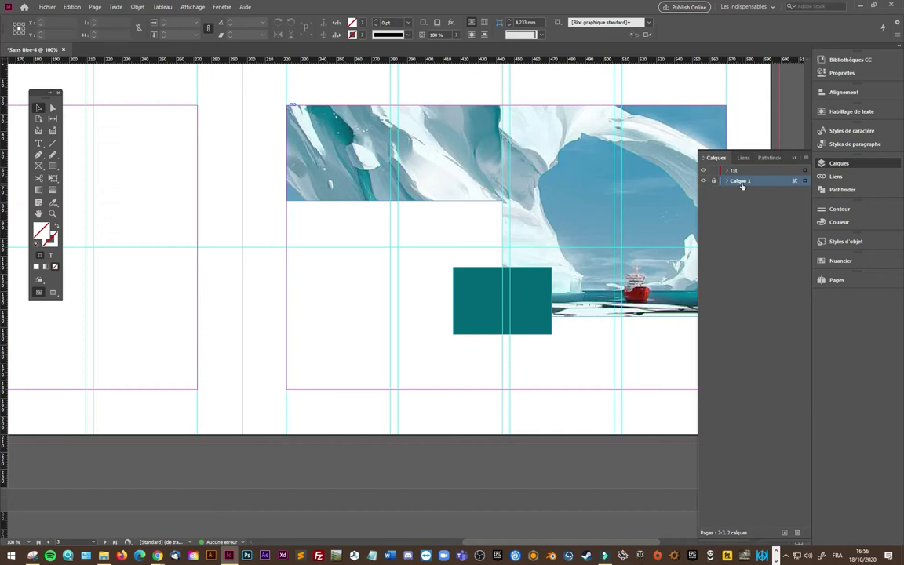
pyautogui.write('Images et fonds')
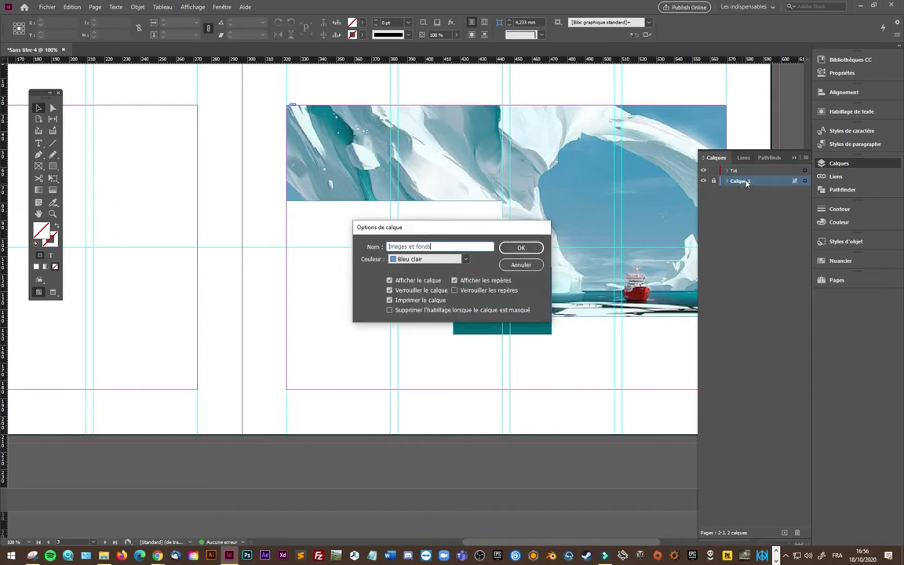
pyautogui.press('Return')
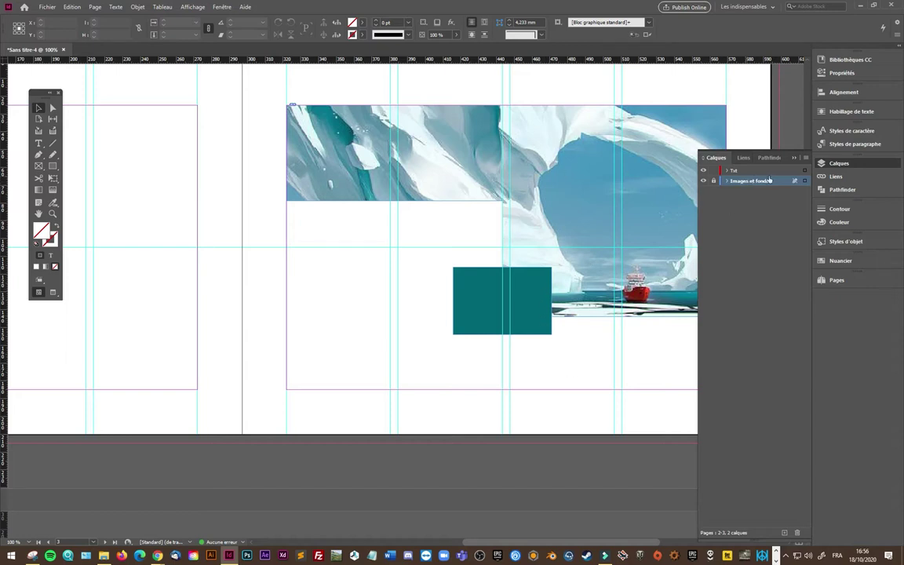
pyautogui.click(747, 171)
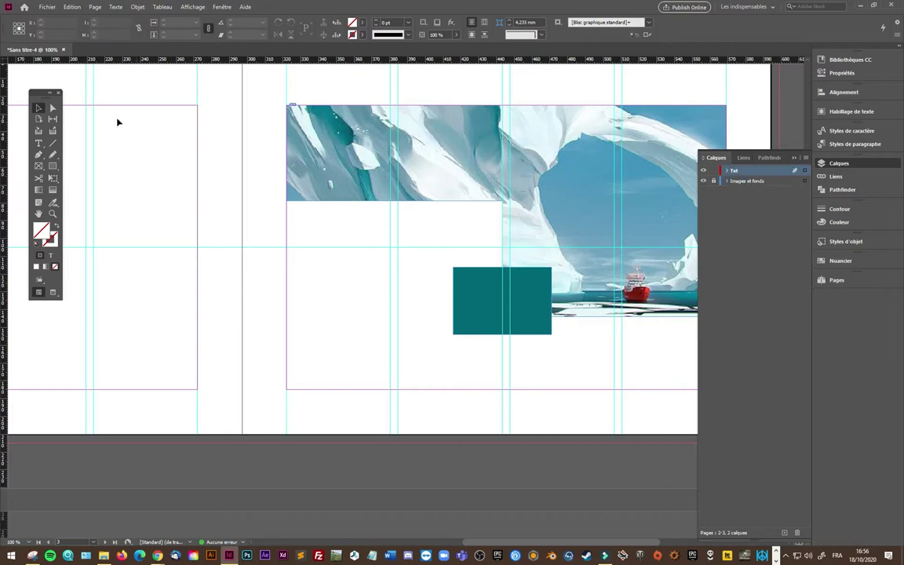
# - Draw an empty text frame below the top iceberg image with the Type tool
pyautogui.click(38, 144)
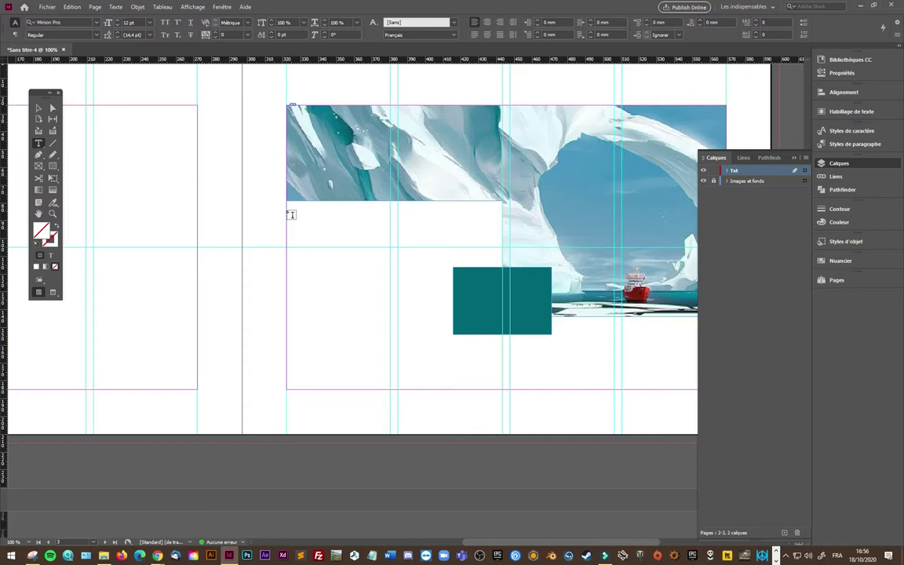
pyautogui.moveTo(288, 212); pyautogui.dragTo(290, 219)
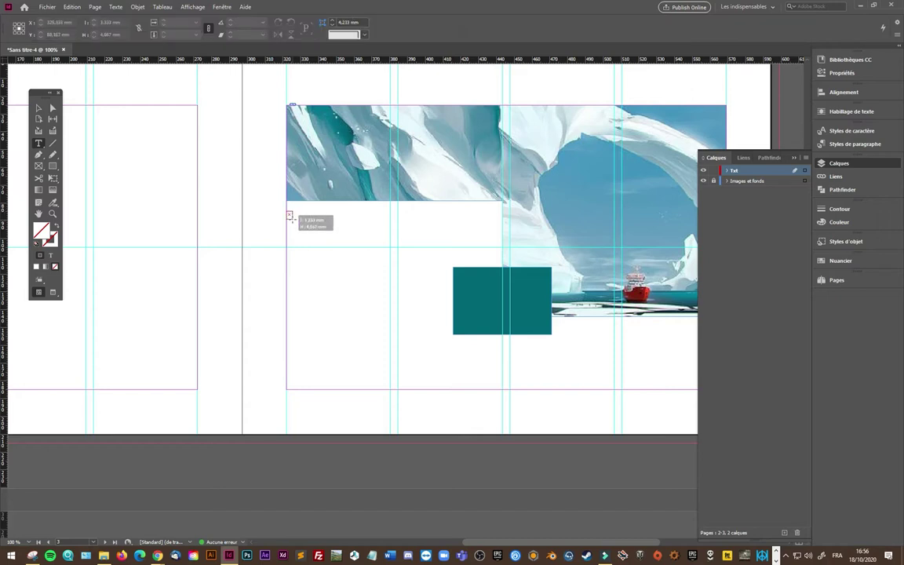
pyautogui.moveTo(290, 220); pyautogui.dragTo(443, 380)
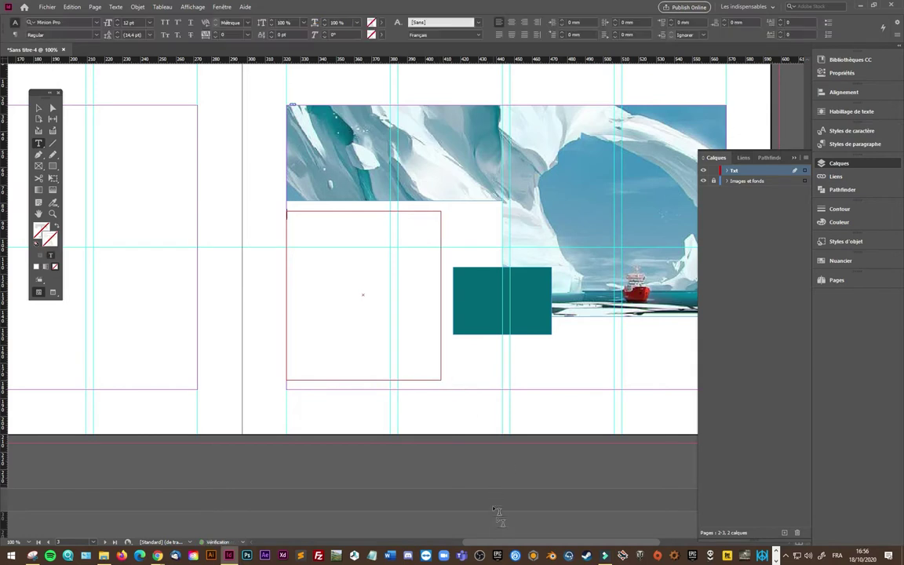
pyautogui.moveTo(516, 542); pyautogui.dragTo(556, 549)
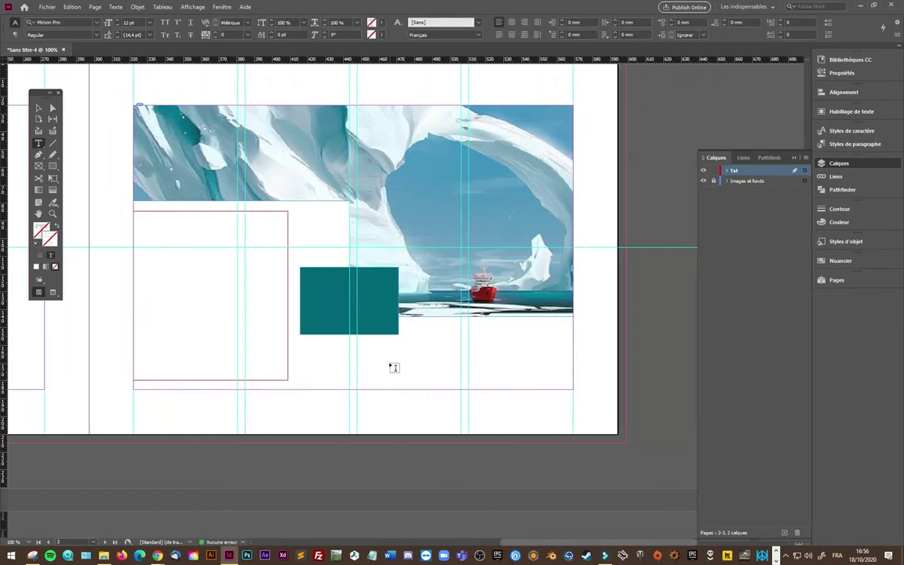
pyautogui.moveTo(358, 321); pyautogui.dragTo(575, 390)
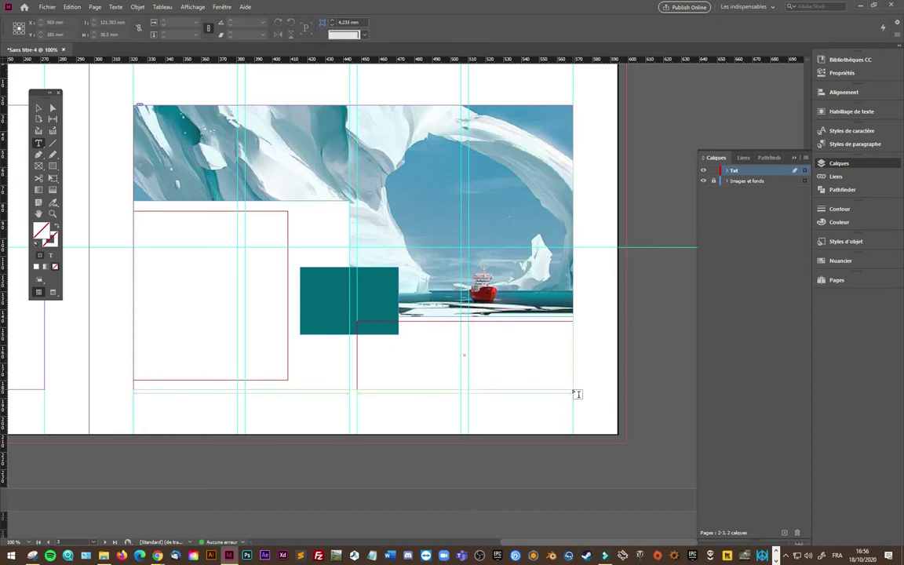
# - Resize the left text frame to one column, extending it down to the bottom margin
pyautogui.click(39, 108)
pyautogui.click(267, 370)
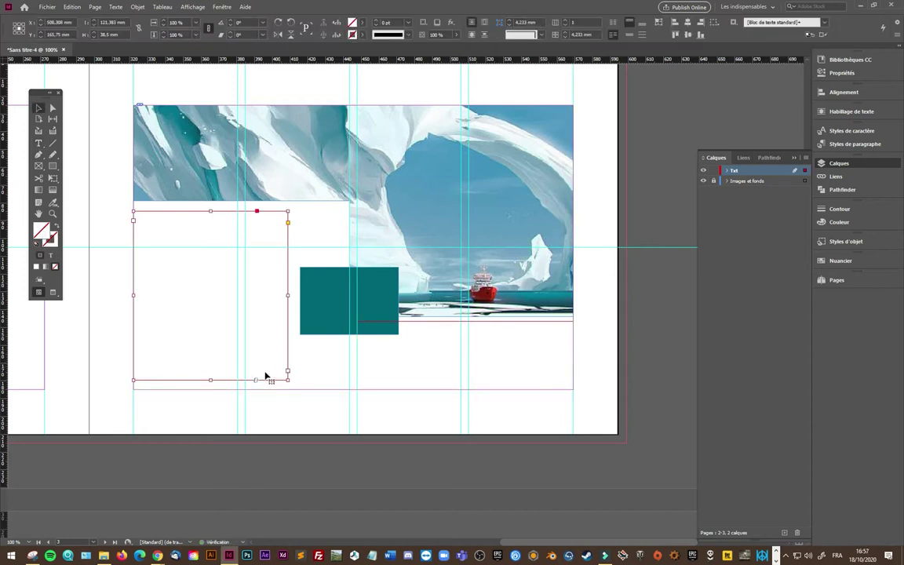
pyautogui.moveTo(210, 380); pyautogui.dragTo(210, 389)
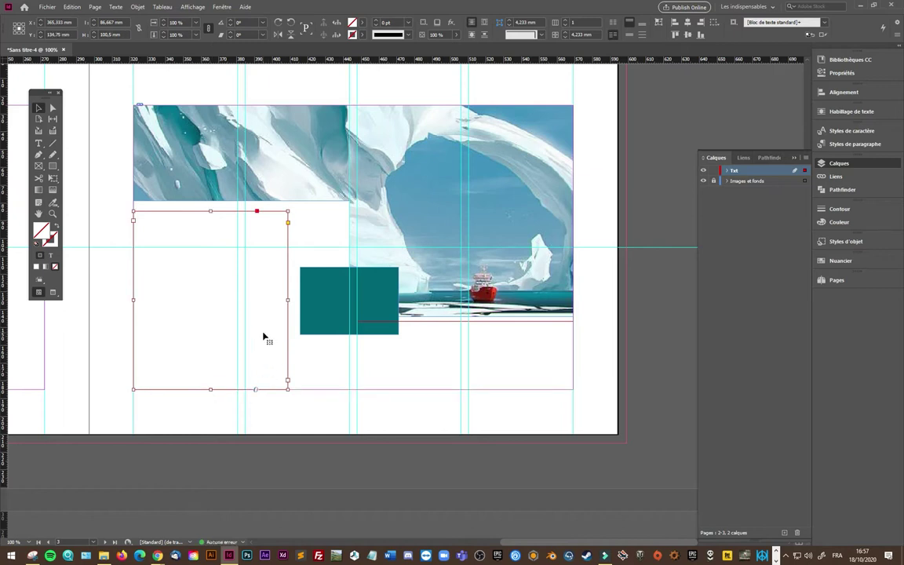
pyautogui.moveTo(284, 300); pyautogui.dragTo(237, 301)
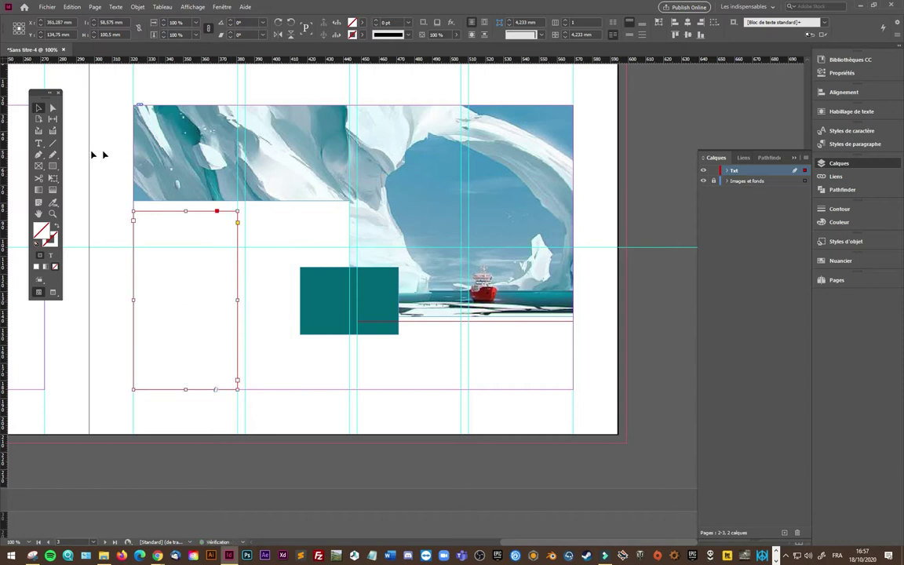
pyautogui.click(39, 143)
# - Alt-drag a copy of the empty text frame into the next column
pyautogui.click(39, 107)
pyautogui.moveTo(217, 288); pyautogui.dragTo(311, 288)
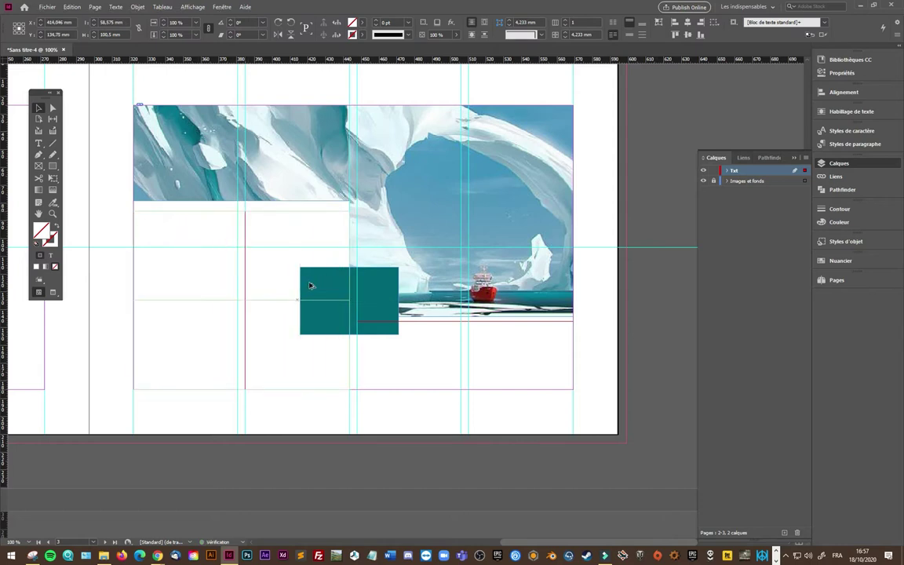
pyautogui.click(38, 143)
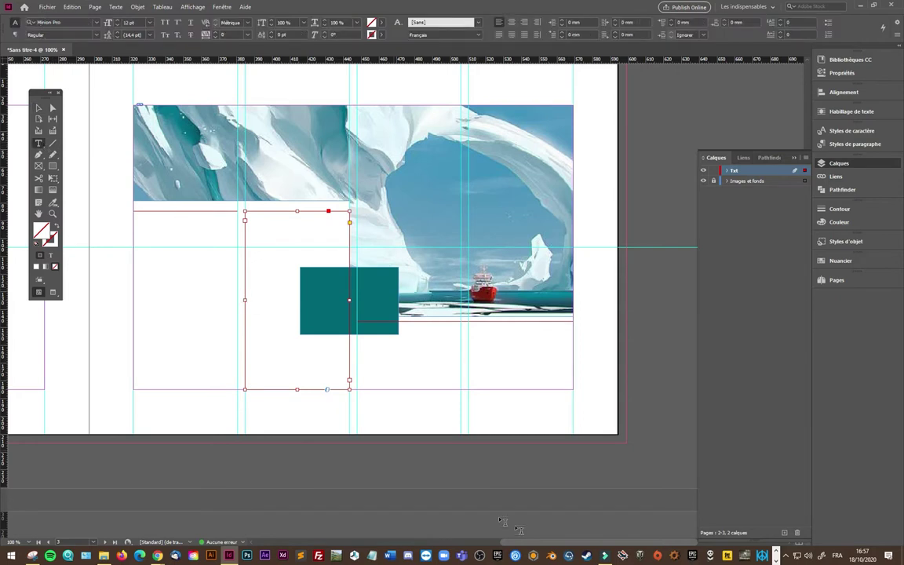
pyautogui.moveTo(541, 542); pyautogui.dragTo(335, 549)
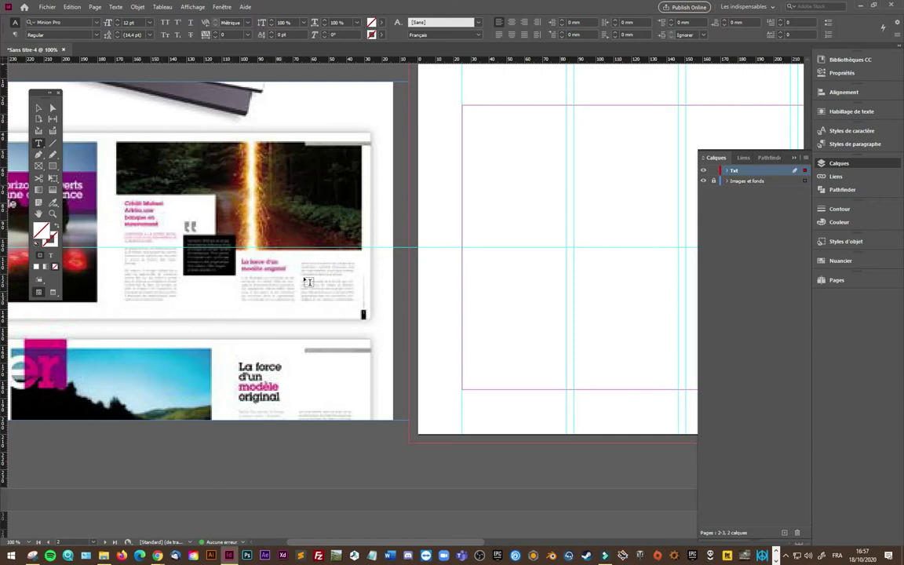
# - Scroll back to page 3 and deselect, showing both empty frames under the iceberg image
pyautogui.hscroll(1, 375, 493)
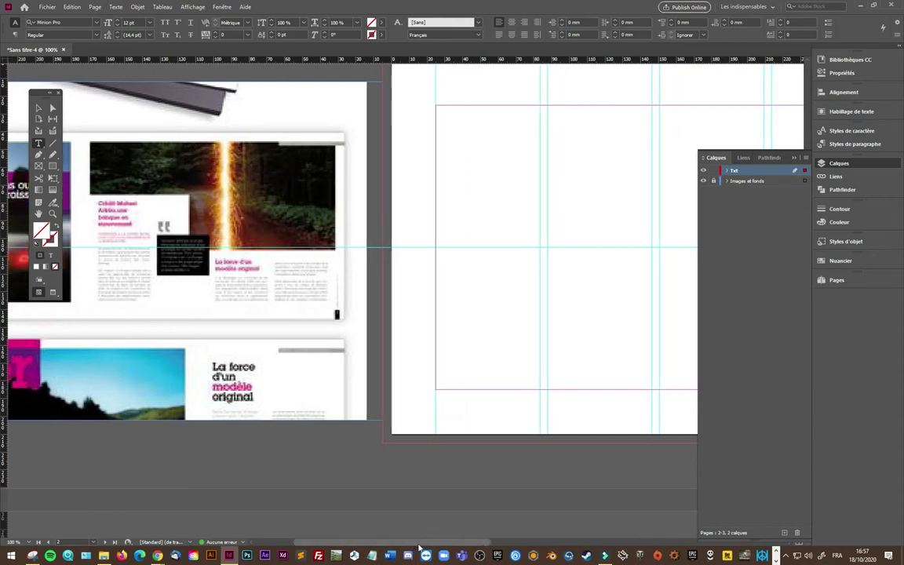
pyautogui.hscroll(1, 376, 479)
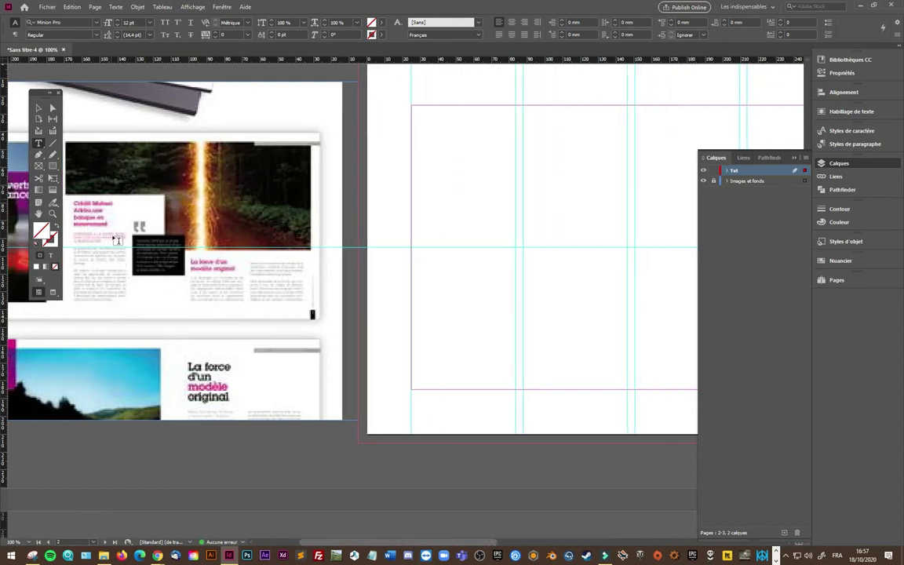
pyautogui.moveTo(446, 545); pyautogui.dragTo(595, 545)
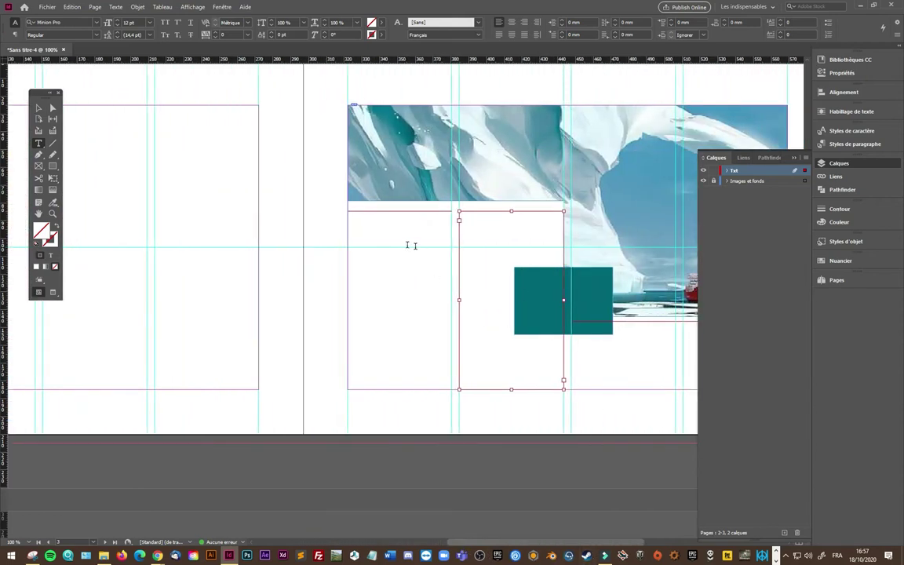
pyautogui.click(384, 229)
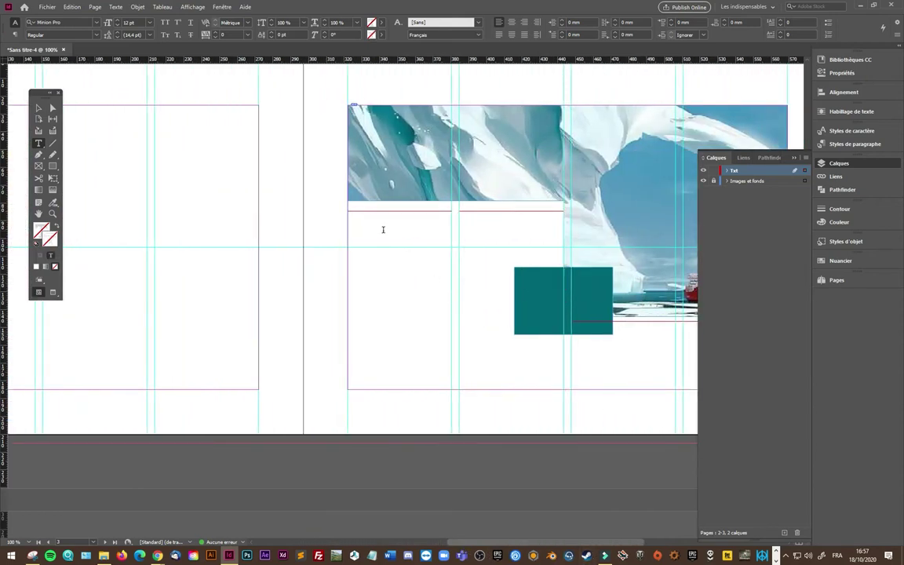
# - Fill the left frame with placeholder text, break it after 'lor', and select the first paragraph
pyautogui.rightClick(383, 233)
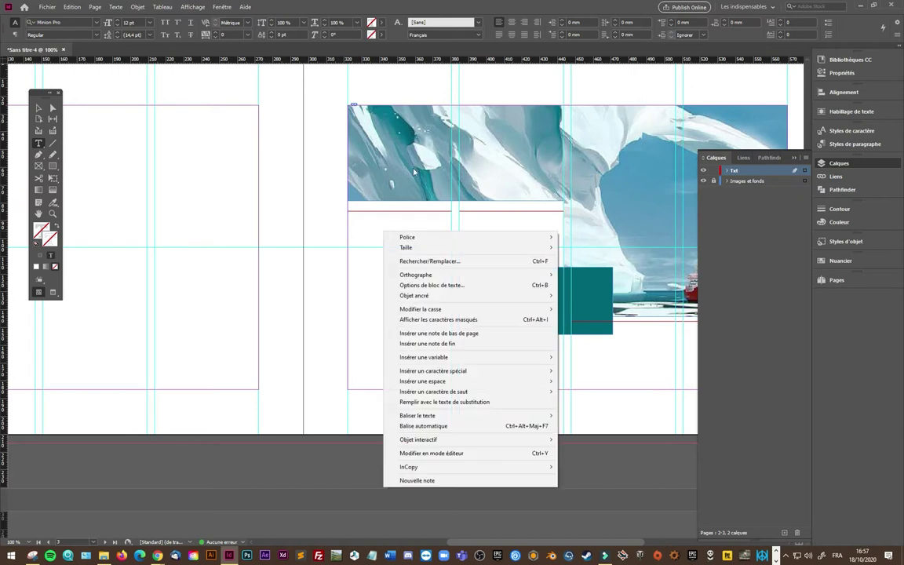
pyautogui.click(477, 402)
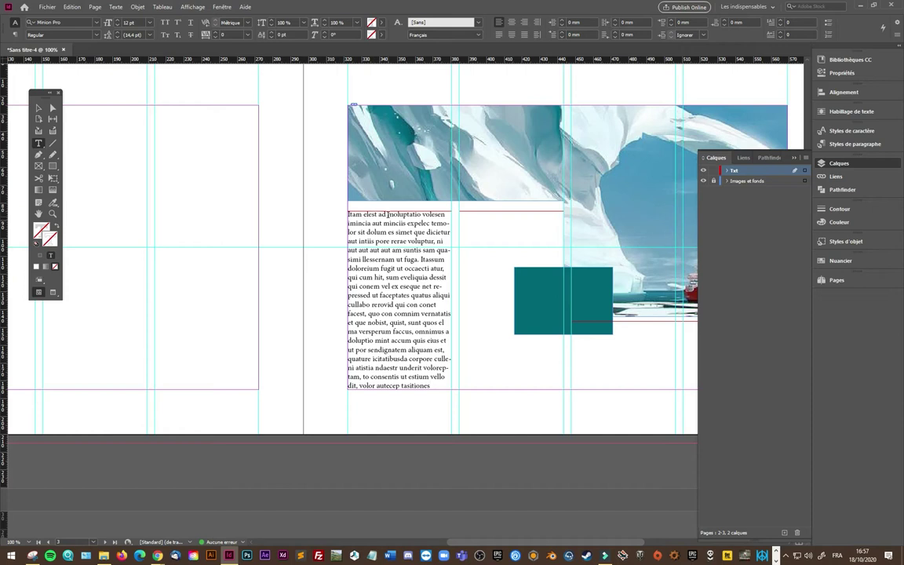
pyautogui.click(432, 224)
pyautogui.press('Return')
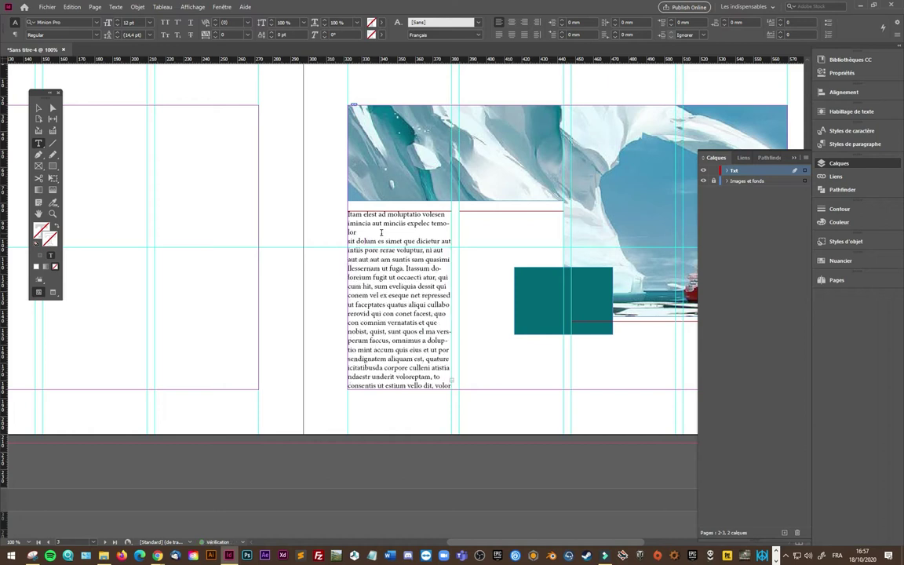
pyautogui.moveTo(365, 229); pyautogui.dragTo(344, 212)
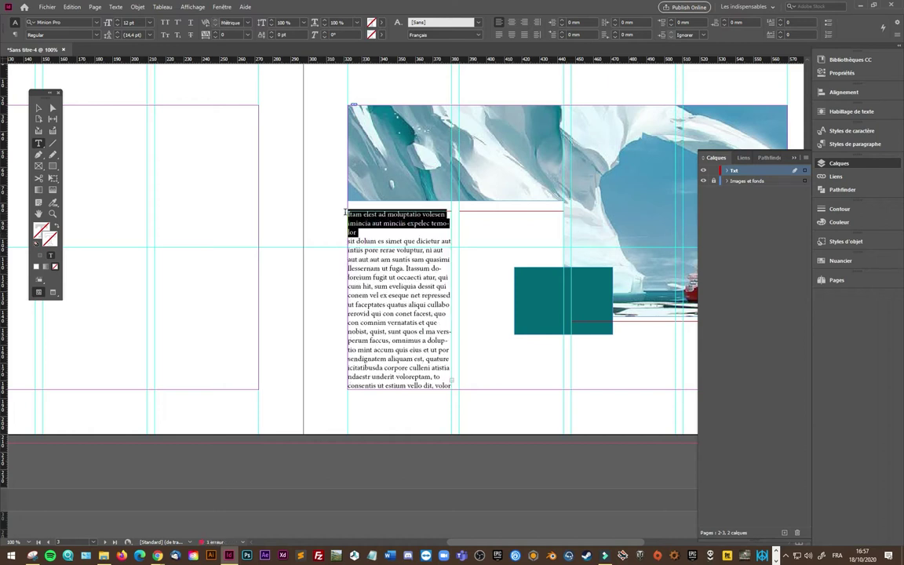
# - Set the selected headline's font size to 20 pt
pyautogui.click(96, 23)
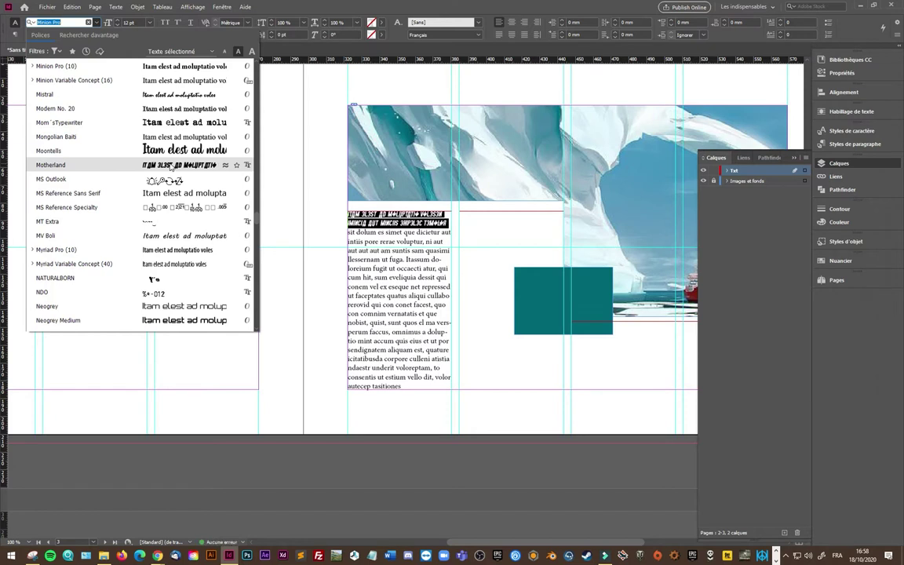
pyautogui.press('Escape')
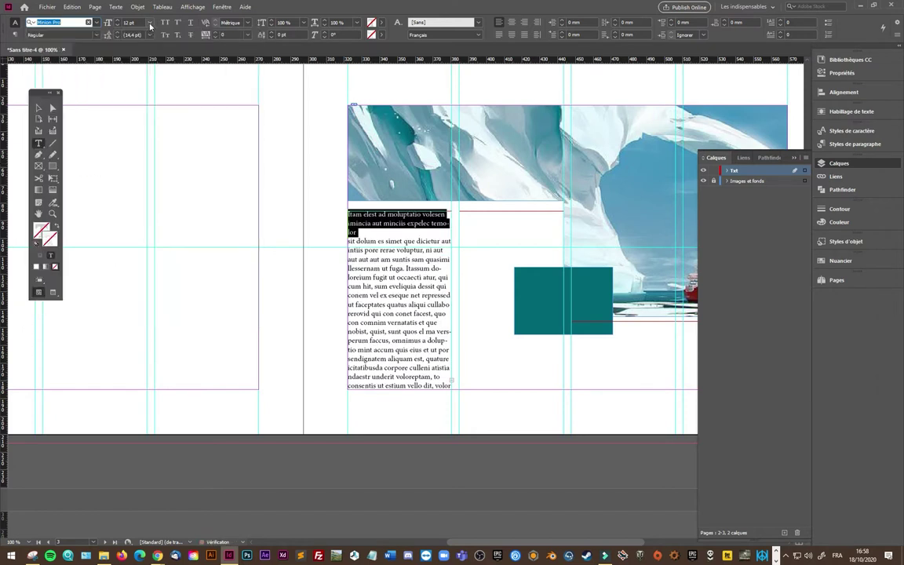
pyautogui.click(118, 21)
pyautogui.click(117, 21)
pyautogui.click(118, 22)
pyautogui.click(118, 21)
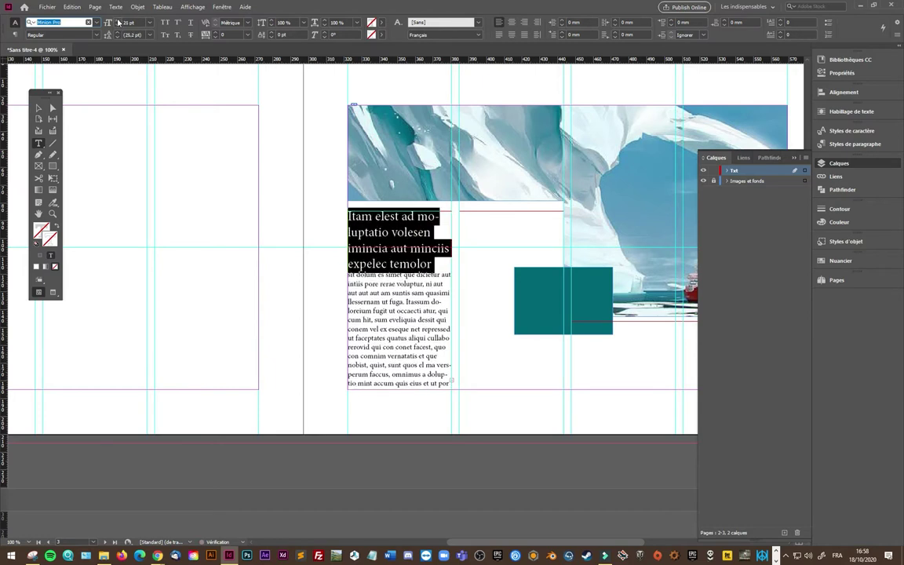
pyautogui.click(118, 24)
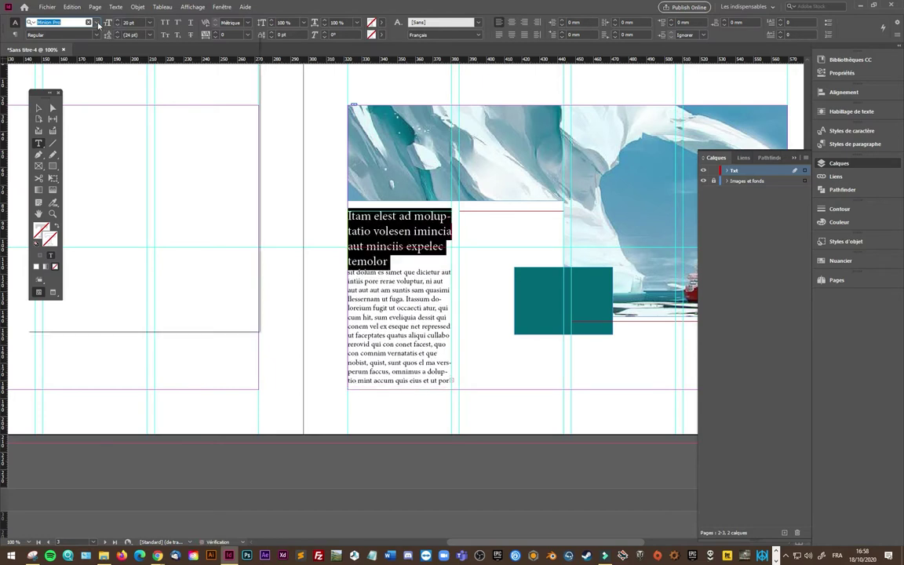
# - Browse the font list on the headline, then switch to dafont.com in Chrome
pyautogui.click(97, 23)
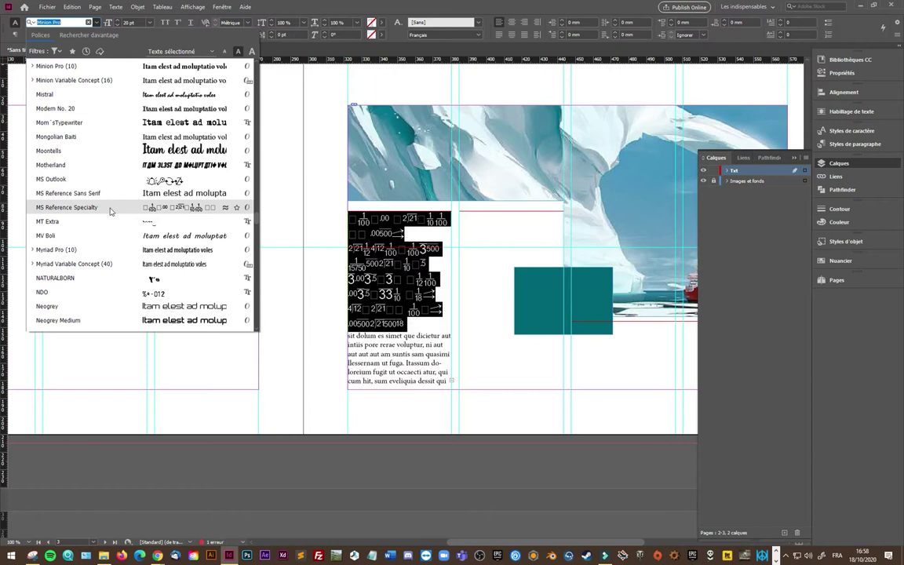
pyautogui.scroll(1, 121, 192)
pyautogui.scroll(1, 121, 191)
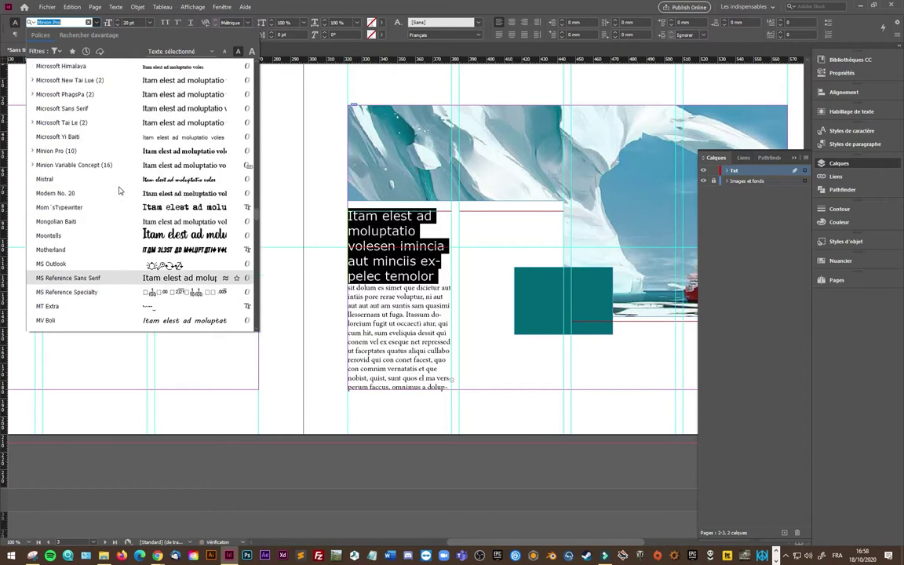
pyautogui.scroll(1, 121, 191)
pyautogui.scroll(1, 151, 161)
pyautogui.scroll(1, 151, 161)
pyautogui.scroll(1, 151, 161)
pyautogui.scroll(1, 152, 161)
pyautogui.scroll(1, 151, 161)
pyautogui.scroll(1, 151, 161)
pyautogui.scroll(2, 152, 161)
pyautogui.scroll(2, 151, 161)
pyautogui.scroll(2, 151, 161)
pyautogui.scroll(2, 151, 161)
pyautogui.scroll(2, 151, 161)
pyautogui.scroll(1, 151, 161)
pyautogui.scroll(1, 151, 161)
pyautogui.scroll(1, 152, 161)
pyautogui.scroll(2, 153, 161)
pyautogui.scroll(2, 153, 161)
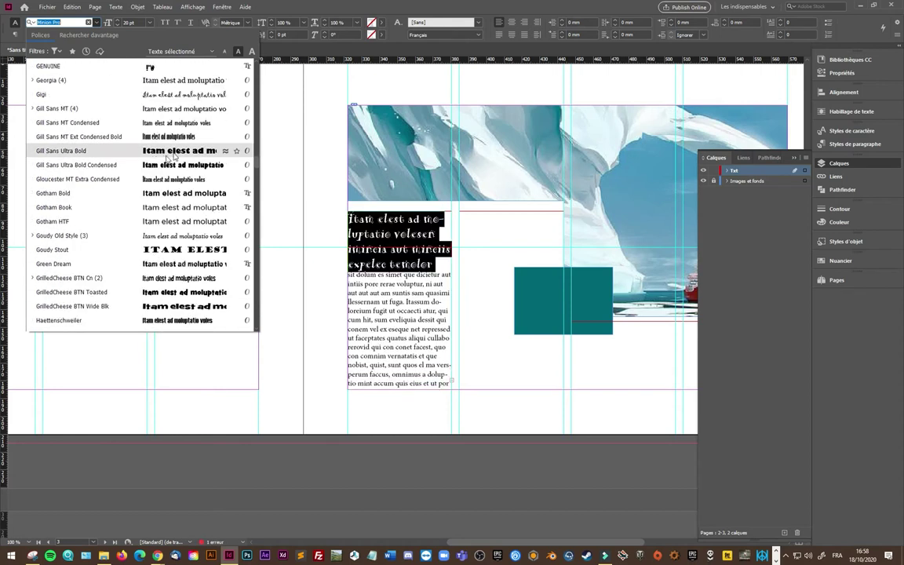
pyautogui.scroll(1, 169, 204)
pyautogui.scroll(2, 169, 203)
pyautogui.scroll(1, 168, 200)
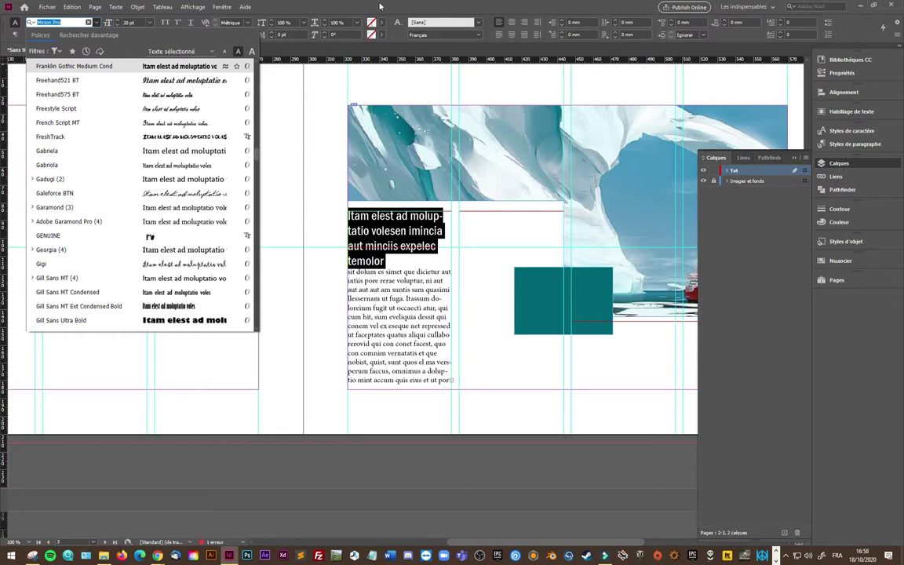
pyautogui.hotkey('alt', 'Tab')
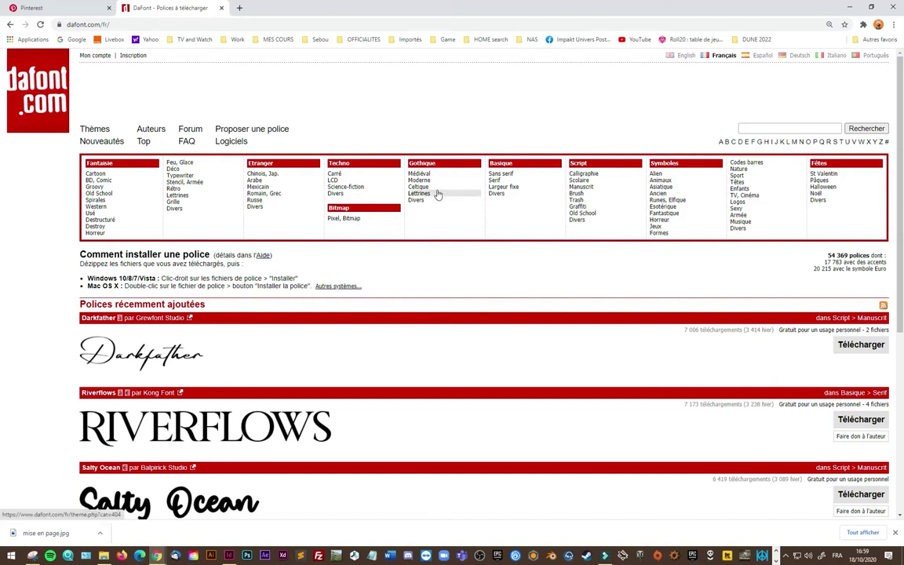
# - From DaFont's Script > Calligraphie category, download Birds of Paradise as birds_of_paradise.zip
pyautogui.click(582, 173)
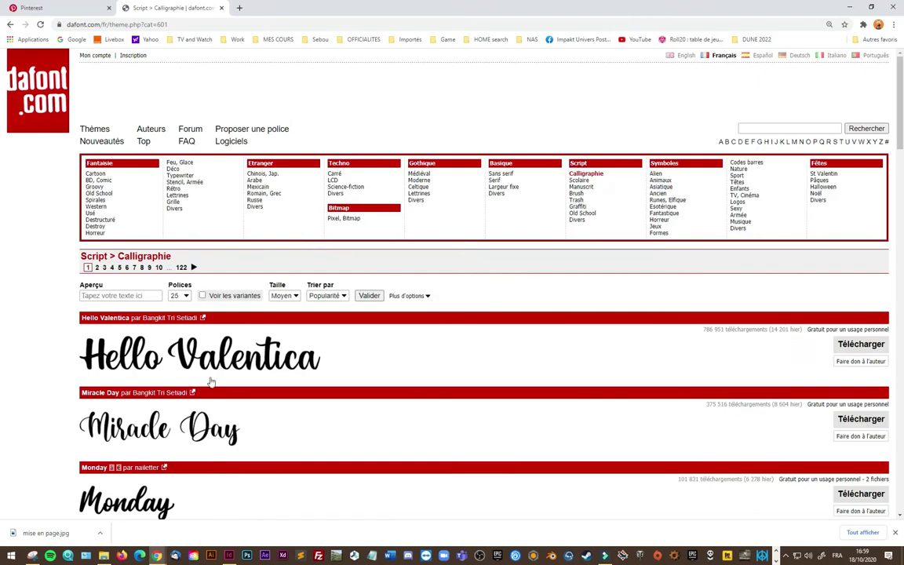
pyautogui.scroll(-3, 236, 388)
pyautogui.scroll(-3, 243, 391)
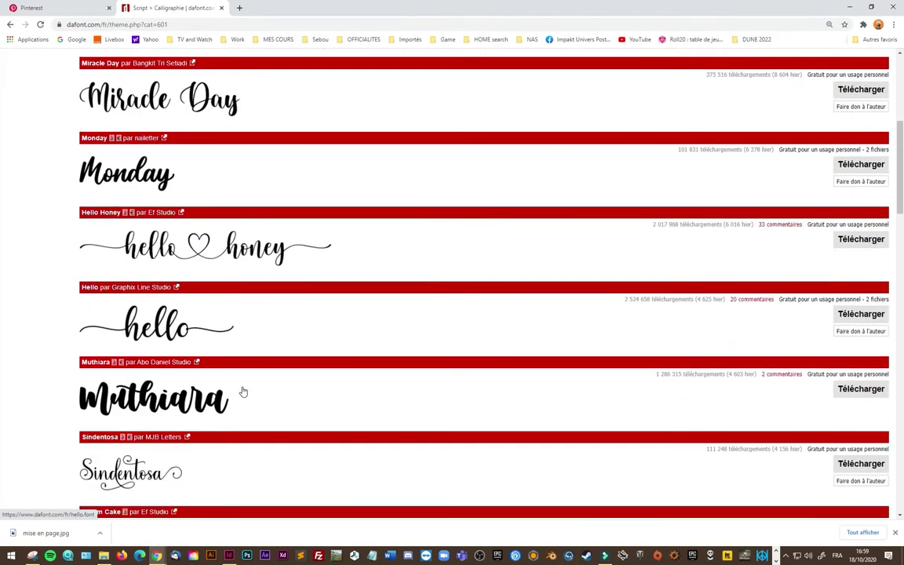
pyautogui.scroll(-5, 243, 390)
pyautogui.scroll(-4, 244, 390)
pyautogui.scroll(-2, 243, 390)
pyautogui.scroll(-2, 242, 393)
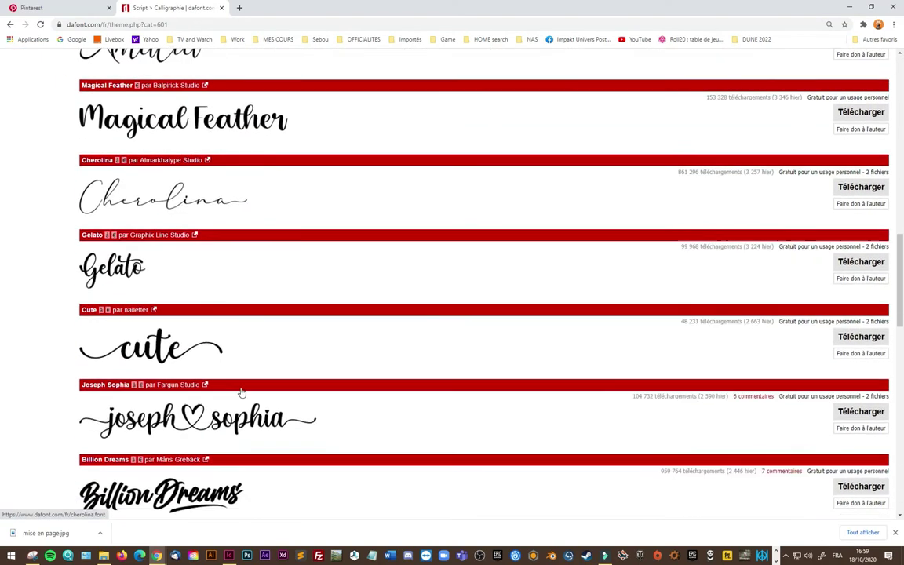
pyautogui.scroll(-3, 241, 392)
pyautogui.scroll(-4, 242, 399)
pyautogui.scroll(3, 243, 401)
pyautogui.scroll(-4, 236, 392)
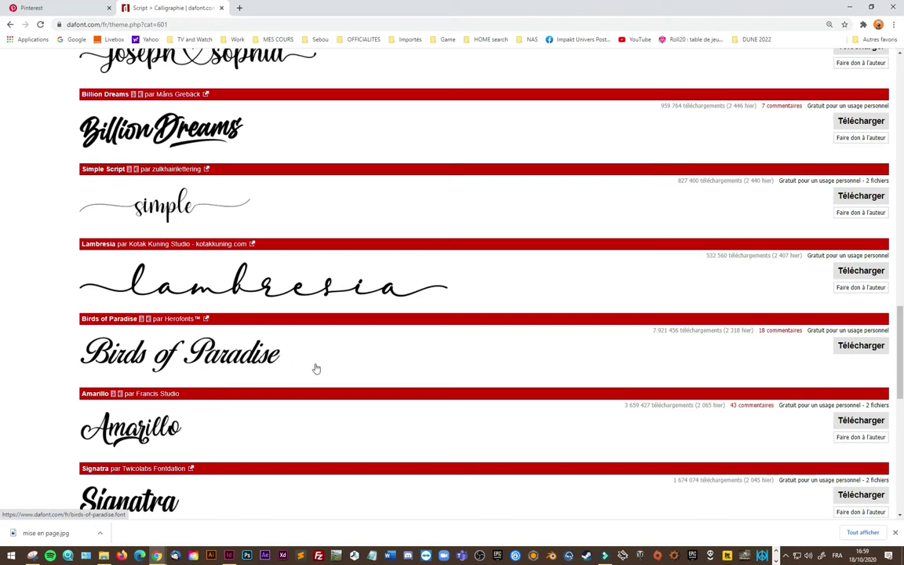
pyautogui.click(861, 346)
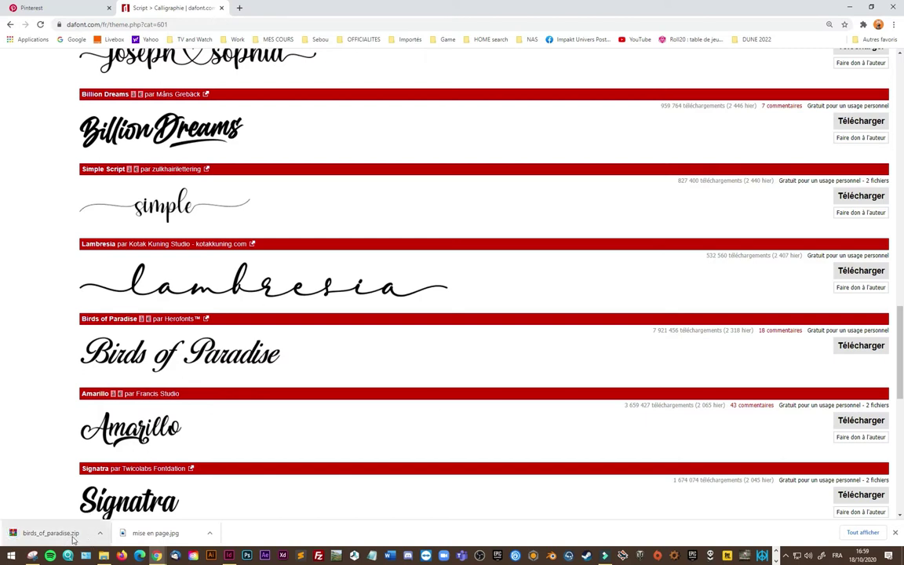
# - Install the Birds of Paradise TTF from birds_of_paradise.zip, then close the preview and archive
pyautogui.click(76, 536)
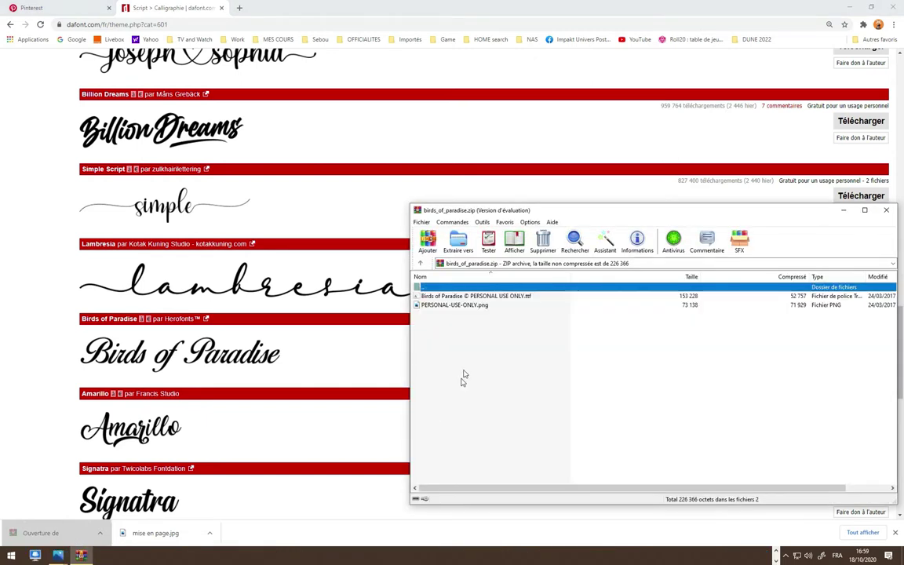
pyautogui.click(727, 324)
pyautogui.click(512, 298)
pyautogui.doubleClick(512, 297)
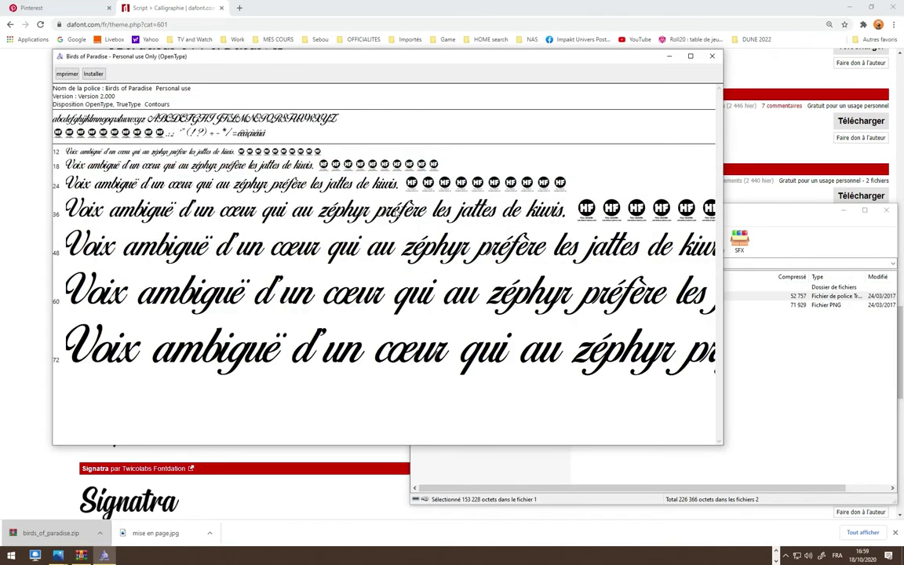
pyautogui.click(94, 74)
pyautogui.click(712, 59)
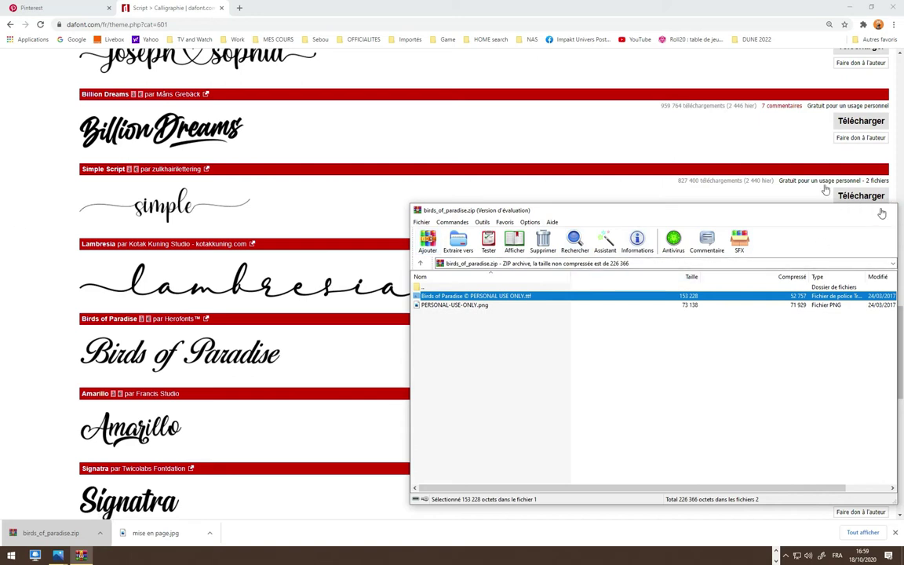
pyautogui.click(887, 209)
# - Search 'google fonts' in a new tab and open the Raleway font page
pyautogui.click(239, 8)
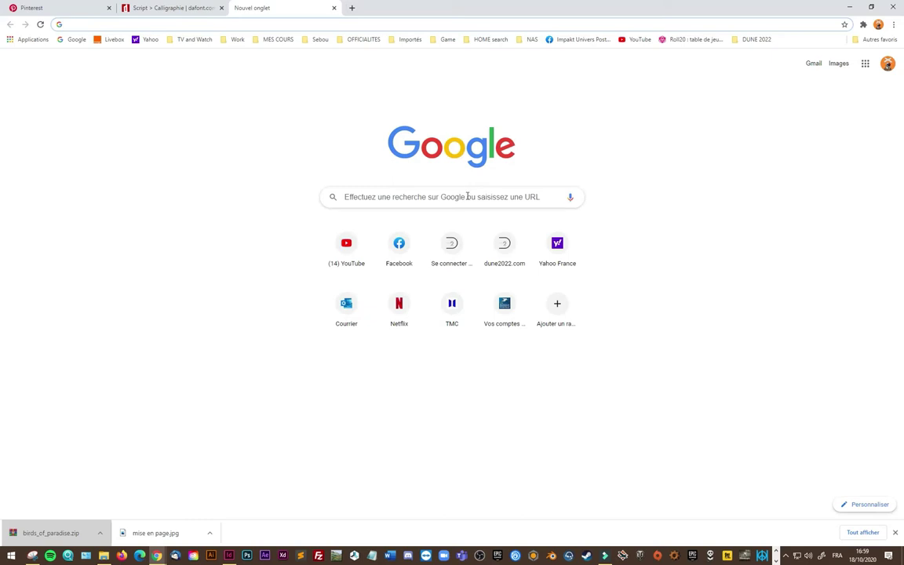
pyautogui.click(468, 196)
pyautogui.write('google fonts')
pyautogui.press('Return')
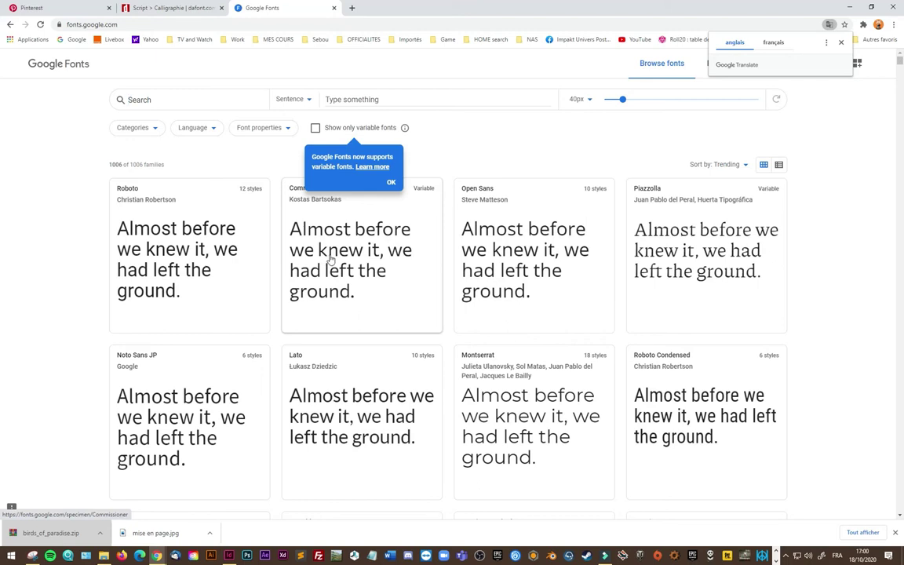
pyautogui.scroll(-3, 330, 259)
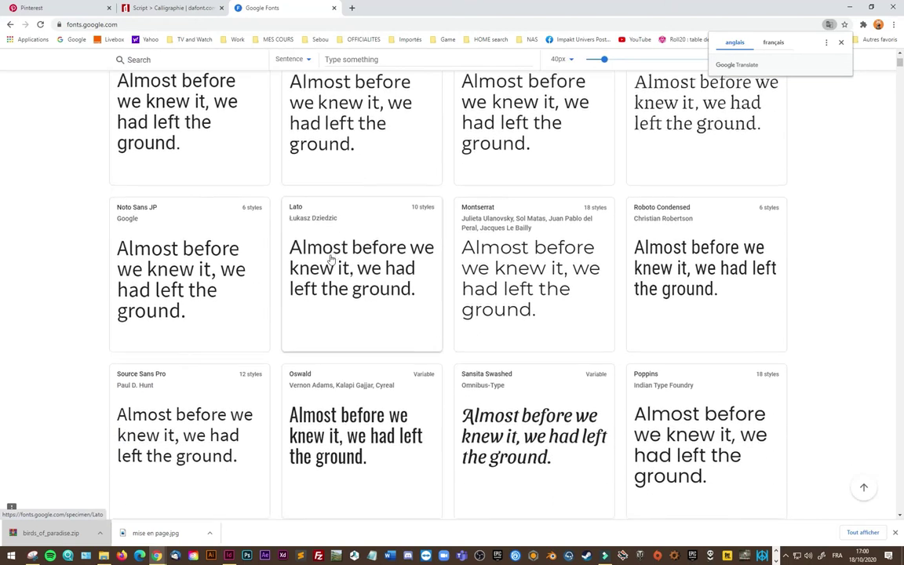
pyautogui.scroll(-2, 331, 259)
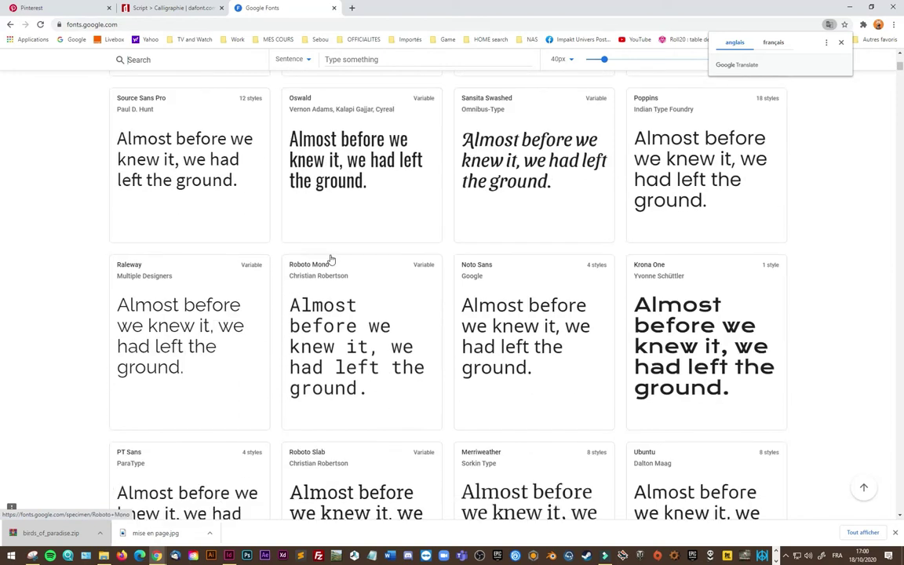
pyautogui.scroll(-2, 330, 259)
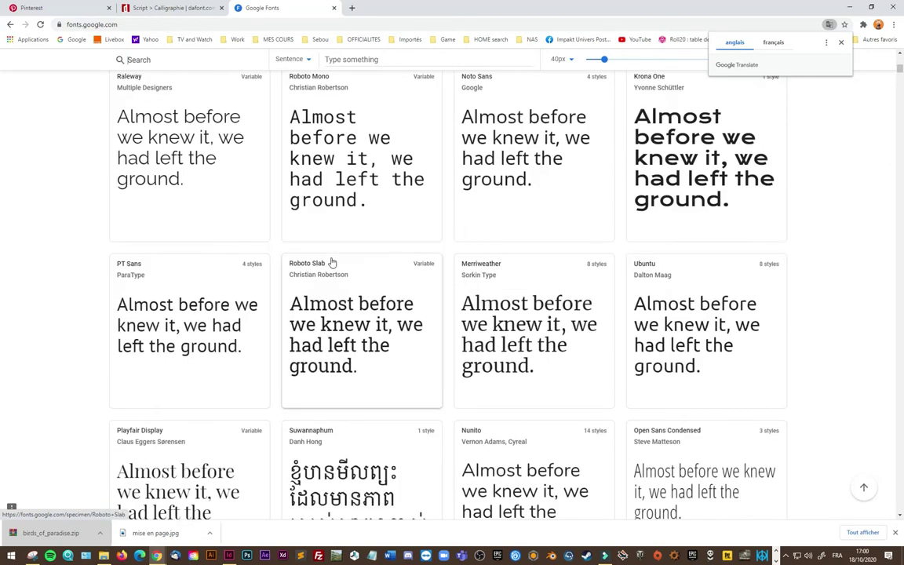
pyautogui.scroll(1, 331, 236)
pyautogui.click(190, 222)
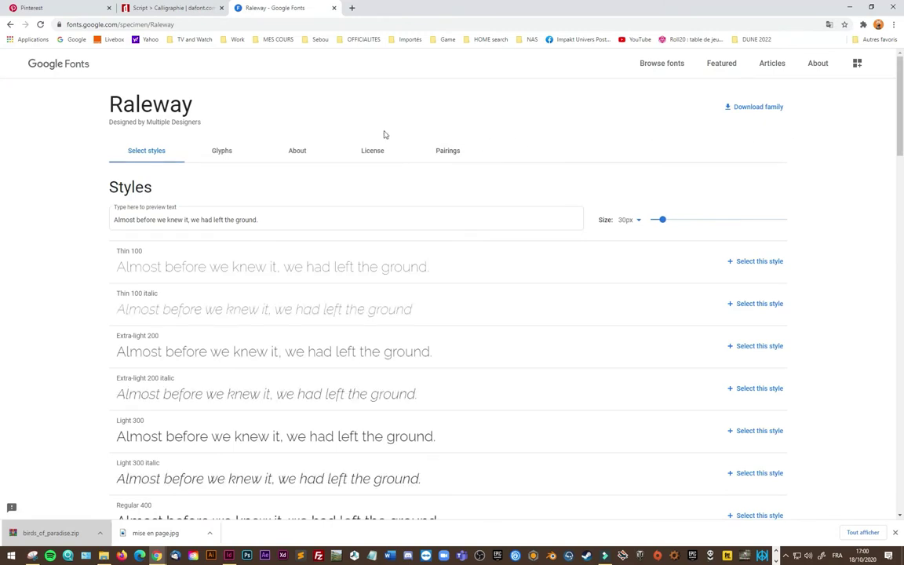
# - Select the Raleway styles Thin 100 through Semi-bold 600
pyautogui.click(773, 263)
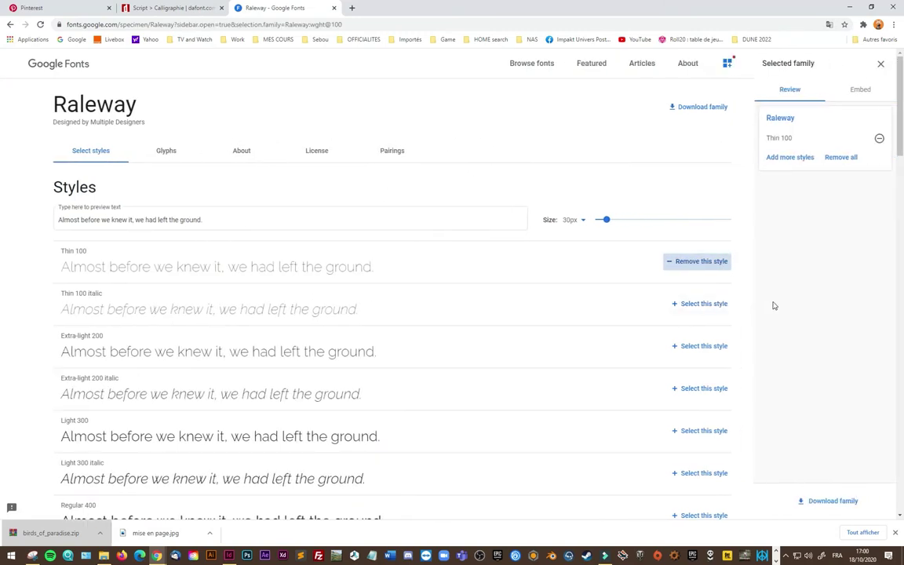
pyautogui.click(694, 305)
pyautogui.click(700, 350)
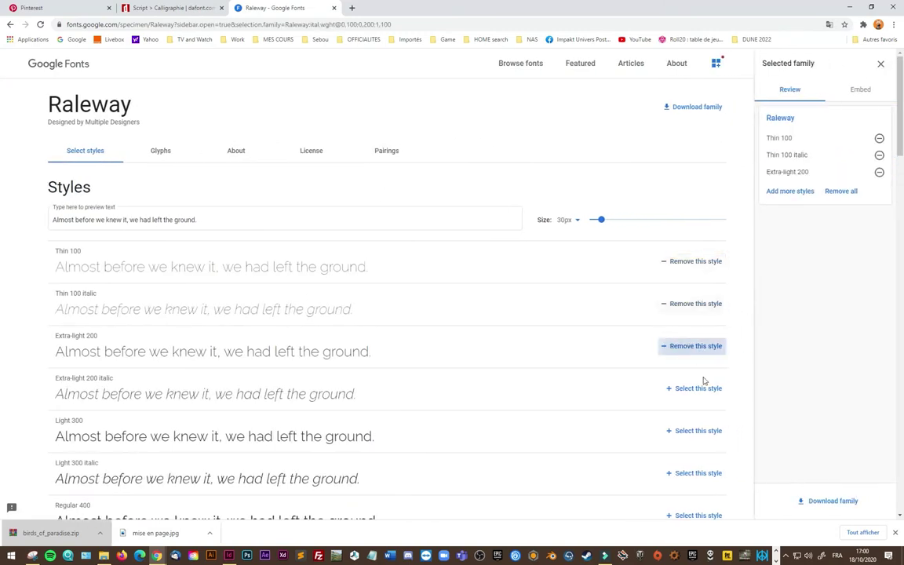
pyautogui.click(703, 434)
pyautogui.click(697, 389)
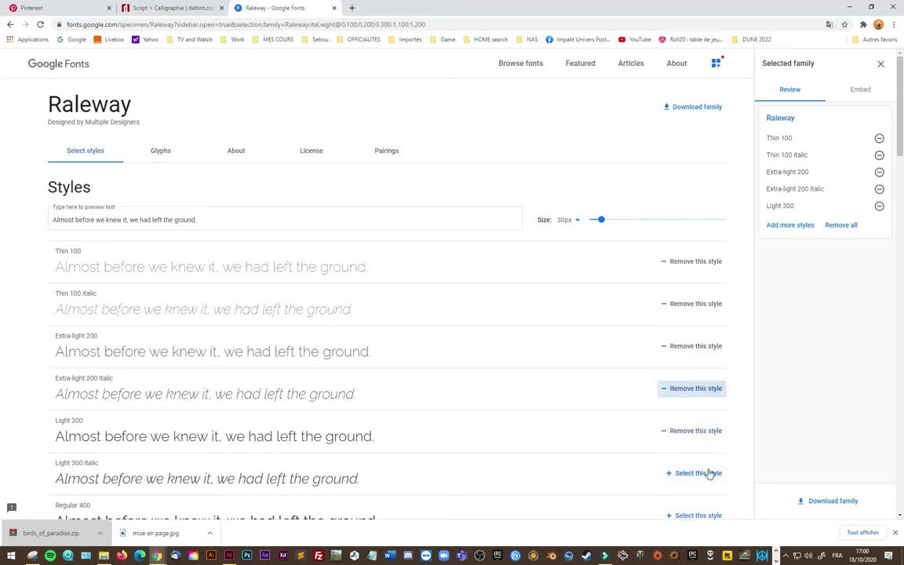
pyautogui.click(699, 473)
pyautogui.scroll(-3, 707, 447)
pyautogui.click(700, 328)
pyautogui.click(700, 369)
pyautogui.click(701, 412)
pyautogui.click(699, 455)
pyautogui.click(699, 497)
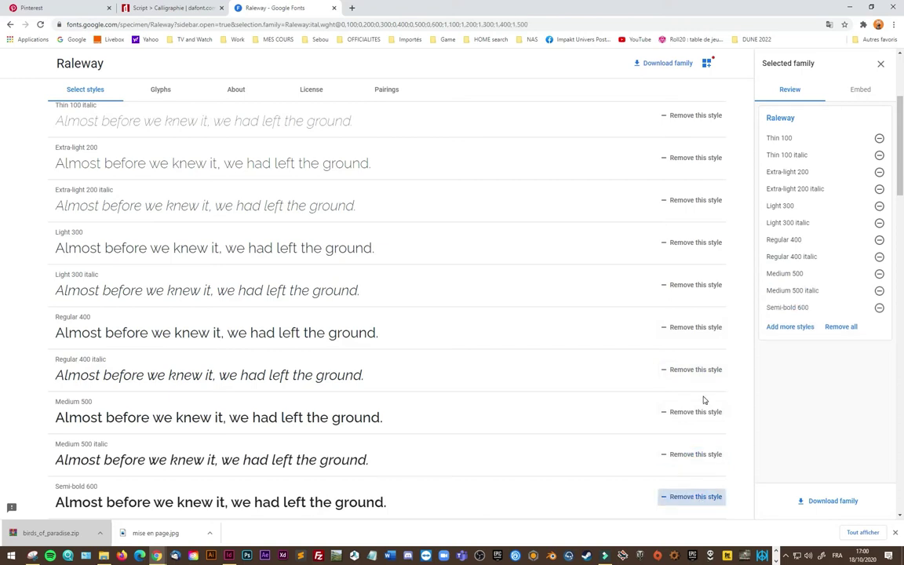
# - Select Semi-bold 600 italic through Black 900 italic and download the family as Raleway.zip
pyautogui.scroll(-3, 707, 397)
pyautogui.click(703, 354)
pyautogui.click(704, 395)
pyautogui.click(706, 437)
pyautogui.click(707, 478)
pyautogui.scroll(-3, 709, 458)
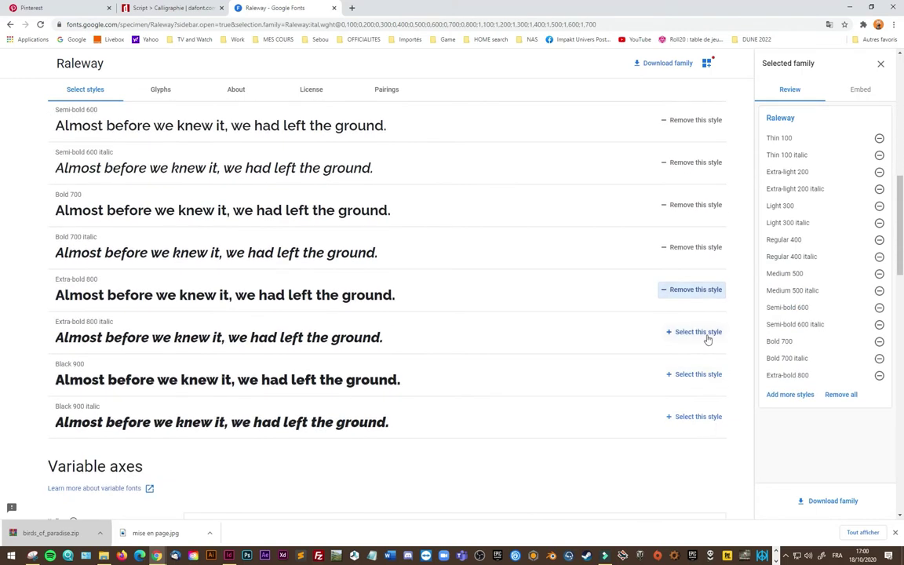
pyautogui.click(702, 332)
pyautogui.click(697, 375)
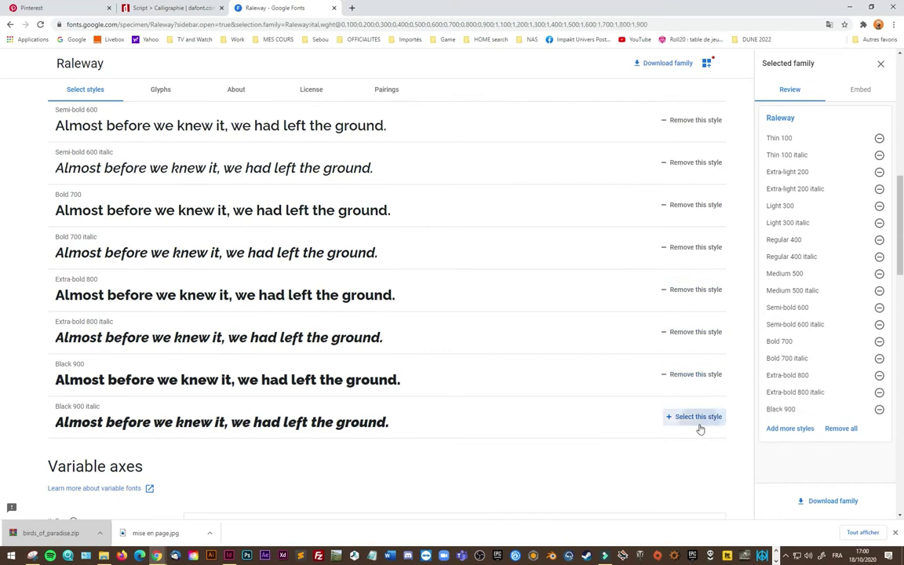
pyautogui.click(699, 416)
pyautogui.click(822, 503)
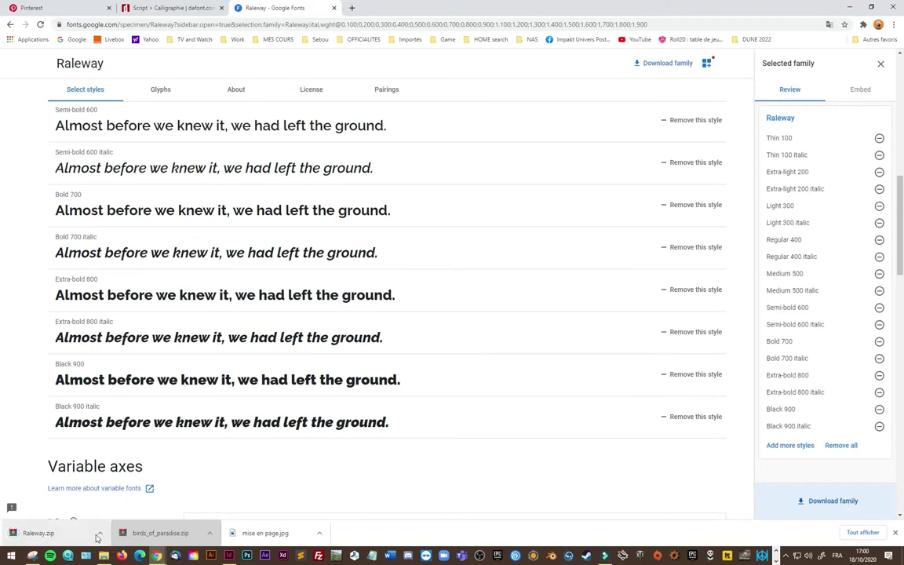
pyautogui.click(100, 533)
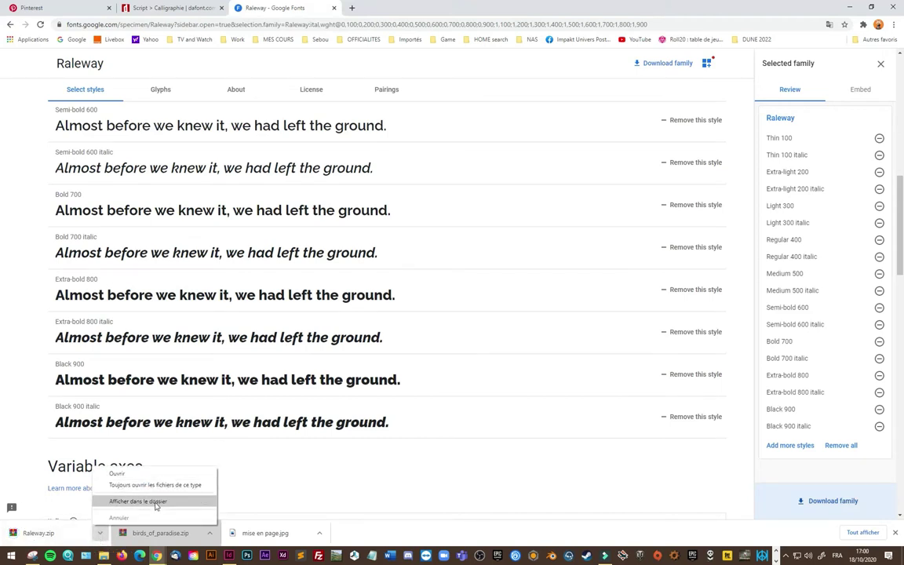
# - Open Raleway.zip in WinRAR and browse into its static folder of 18 TTF files
pyautogui.click(154, 502)
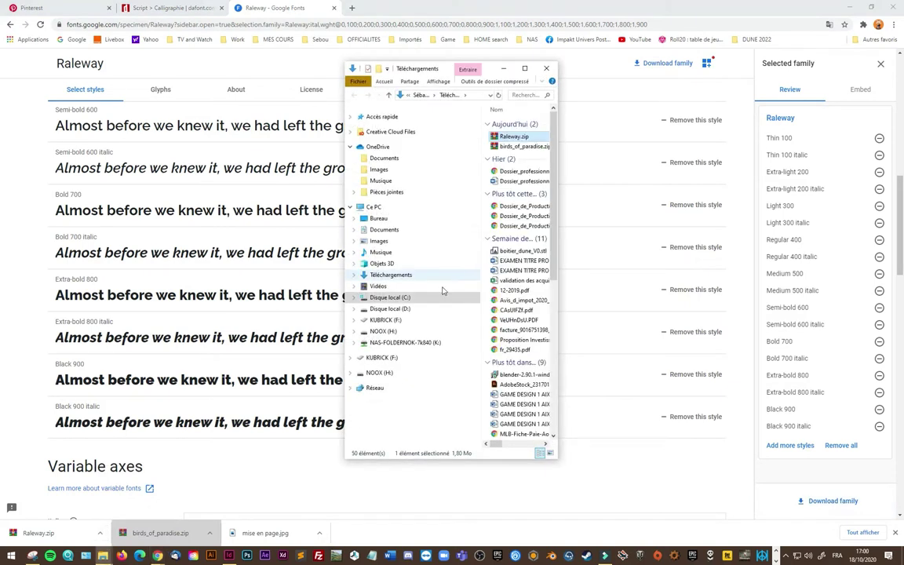
pyautogui.doubleClick(530, 138)
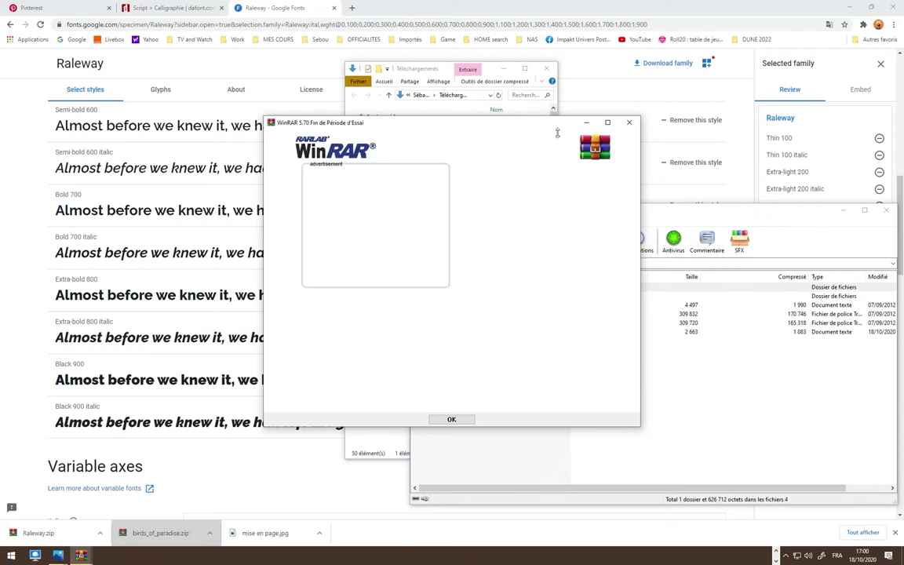
pyautogui.click(629, 122)
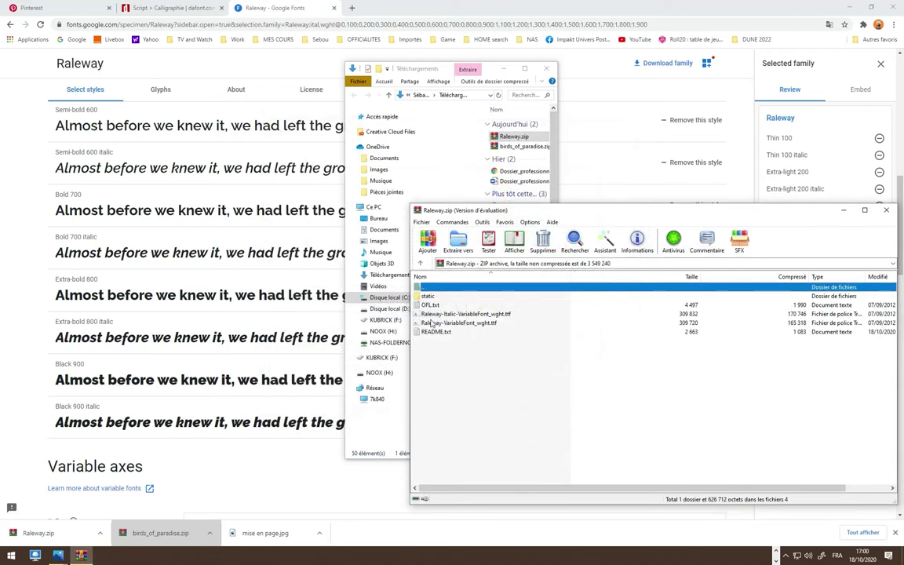
pyautogui.doubleClick(432, 297)
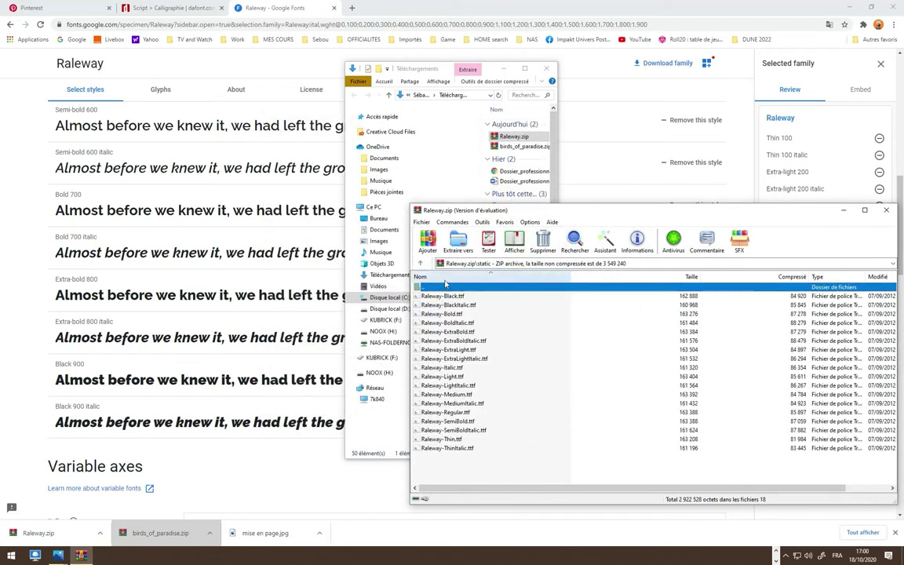
pyautogui.click(466, 297)
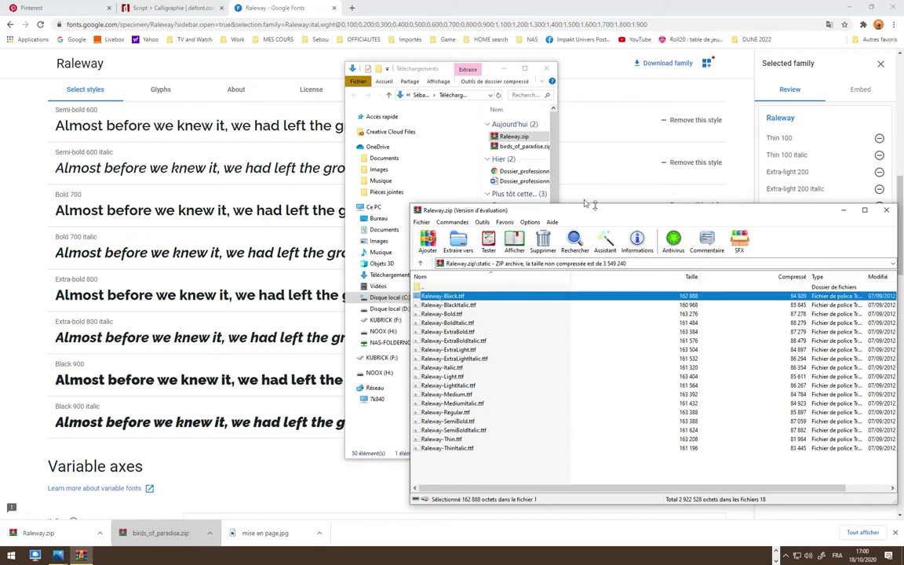
pyautogui.moveTo(760, 218); pyautogui.dragTo(710, 237)
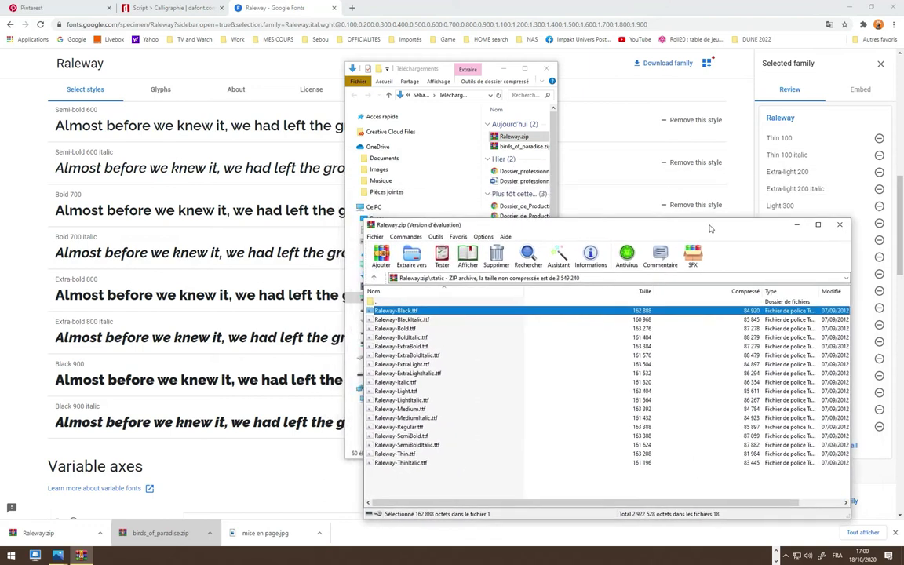
# - Navigate File Explorer to D:\Tuto en ligne INDD BRASSART\Sources
pyautogui.click(526, 137)
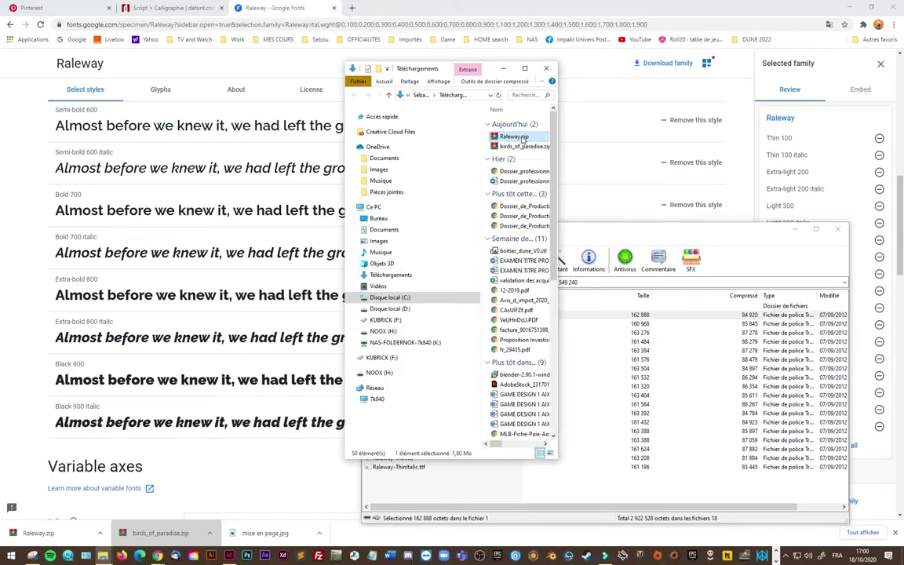
pyautogui.rightClick(518, 141)
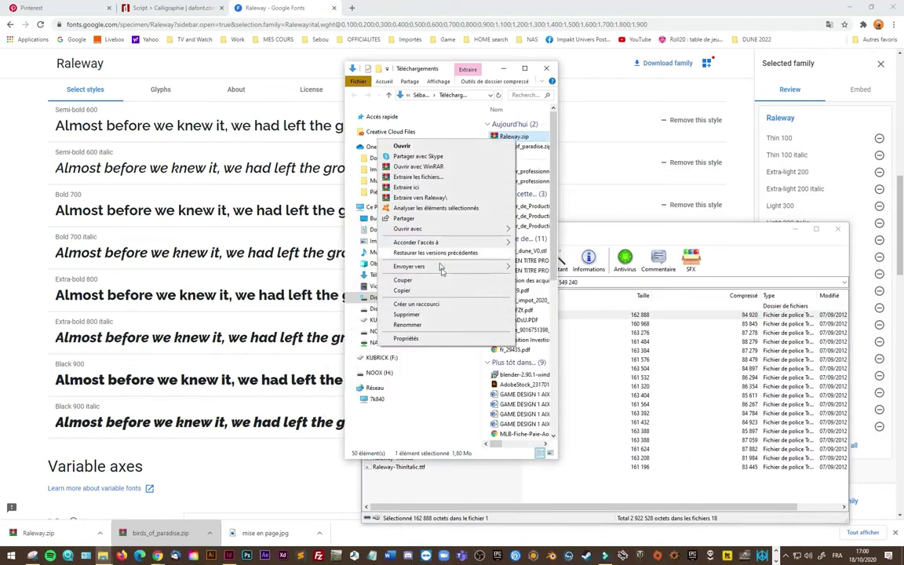
pyautogui.click(438, 293)
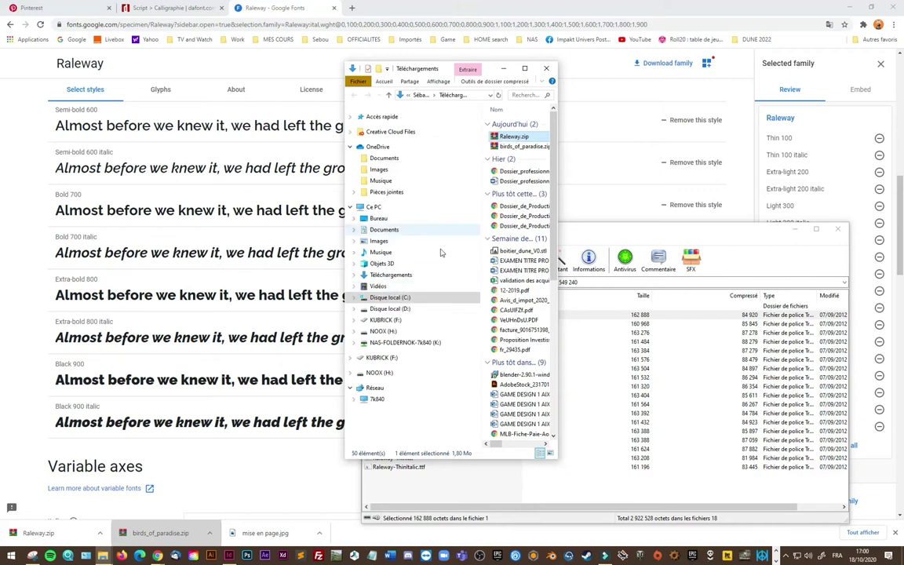
pyautogui.click(406, 308)
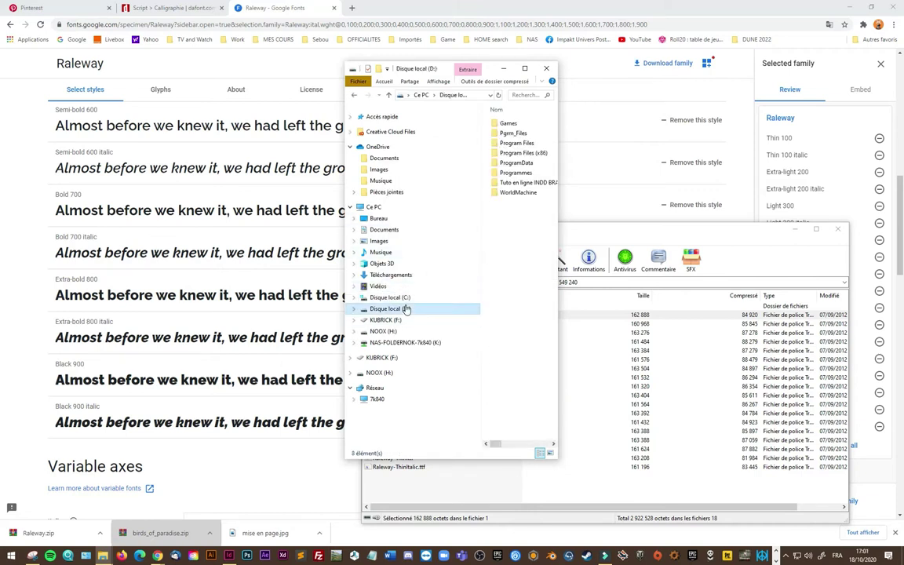
pyautogui.doubleClick(518, 182)
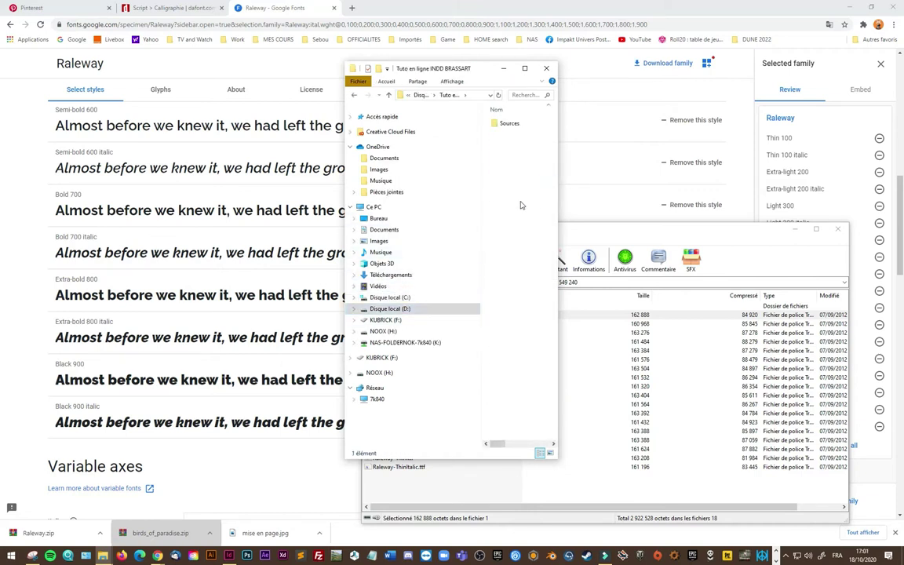
pyautogui.doubleClick(508, 124)
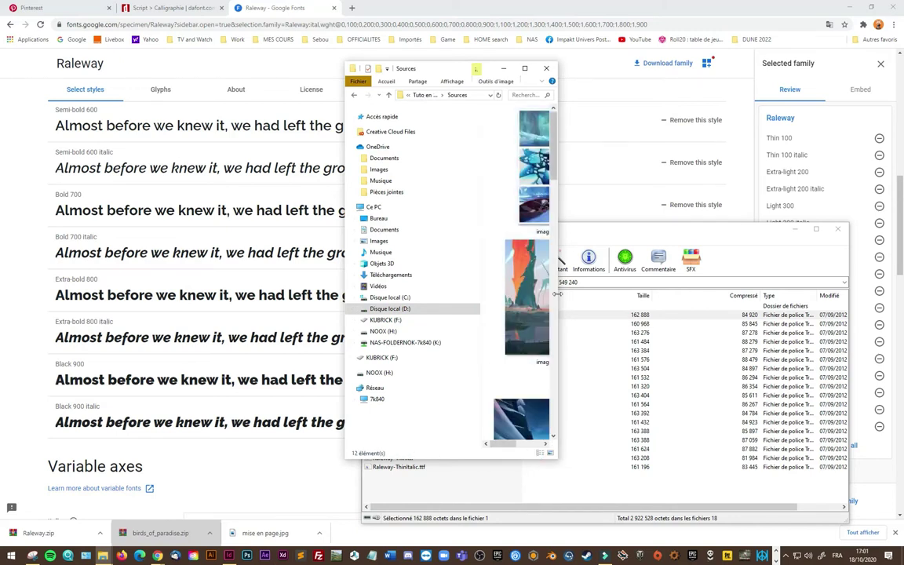
pyautogui.moveTo(555, 273); pyautogui.dragTo(844, 267)
pyautogui.moveTo(735, 80); pyautogui.dragTo(541, 82)
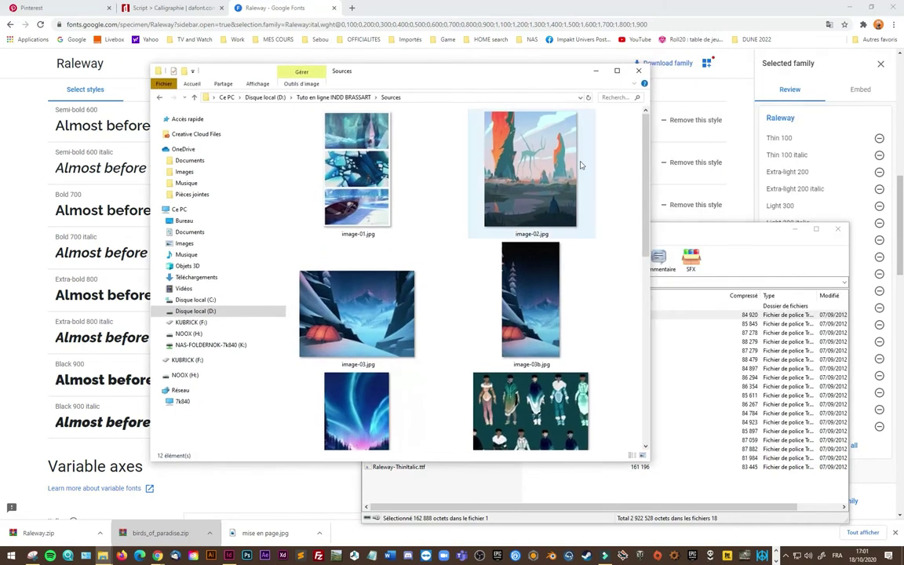
pyautogui.scroll(-5, 594, 285)
# - Extract Raleway.zip into the Sources folder with Extraire ici
pyautogui.click(390, 407)
pyautogui.rightClick(390, 407)
pyautogui.moveTo(282, 324)
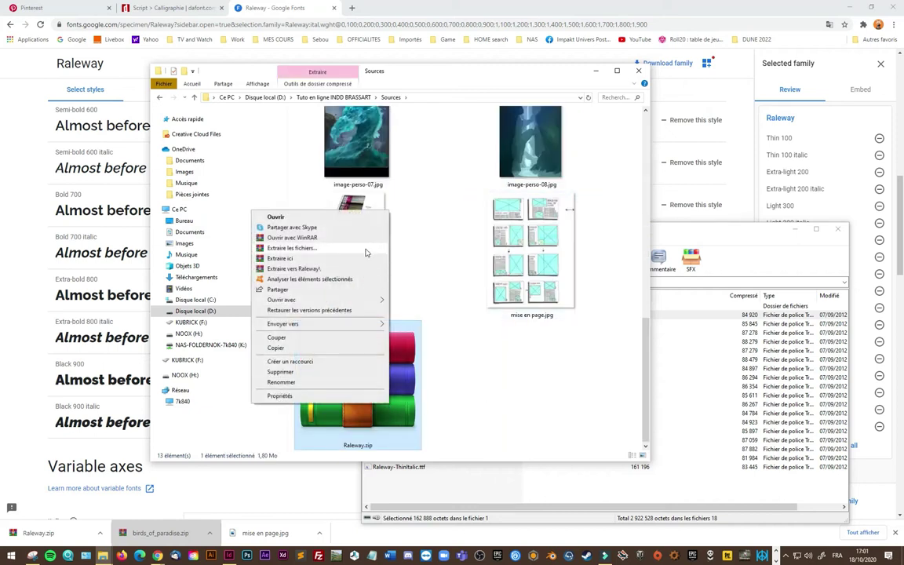
pyautogui.click(317, 267)
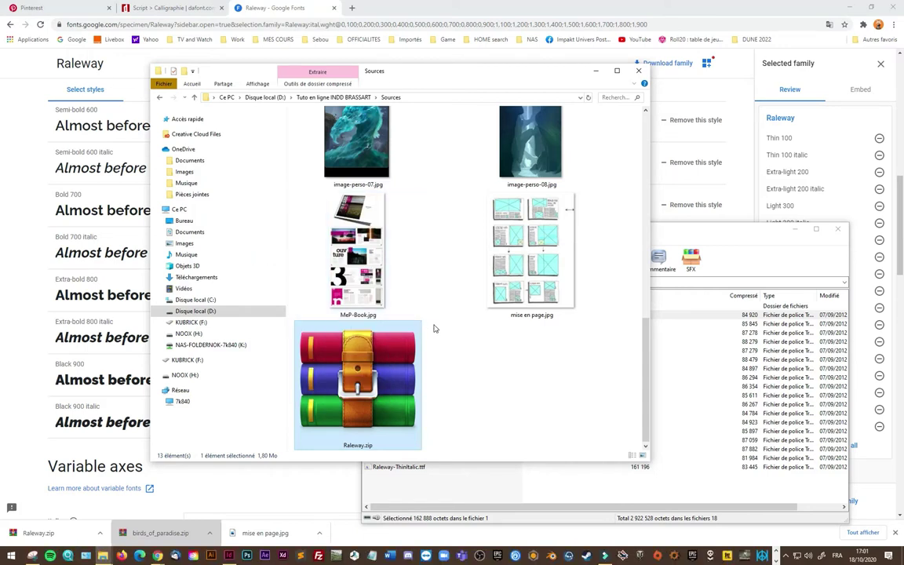
pyautogui.scroll(-3, 445, 365)
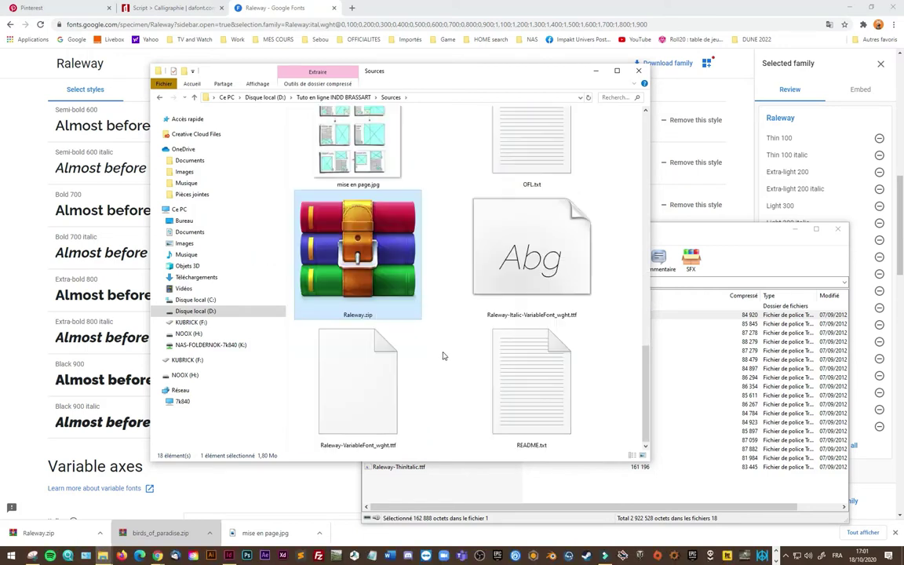
pyautogui.press('alt')
pyautogui.press('Escape')
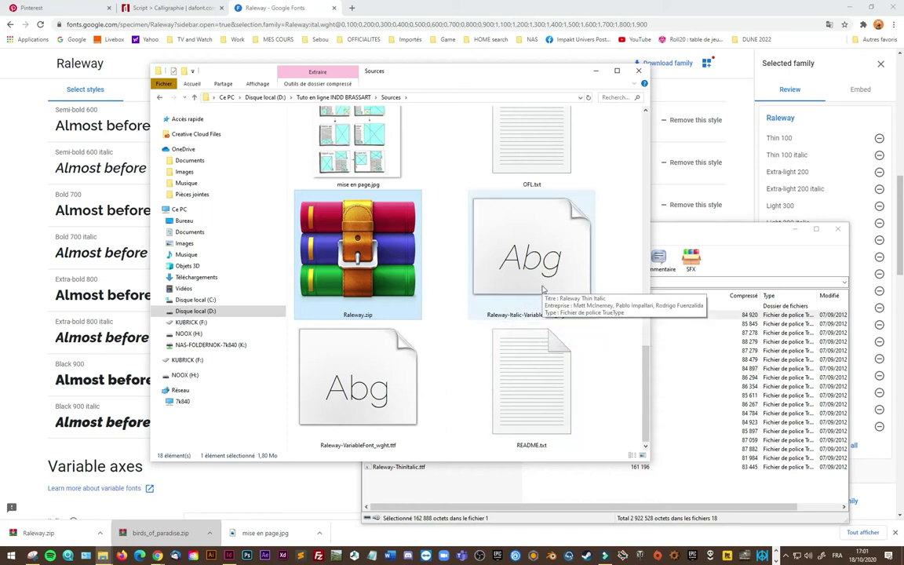
pyautogui.scroll(3, 478, 369)
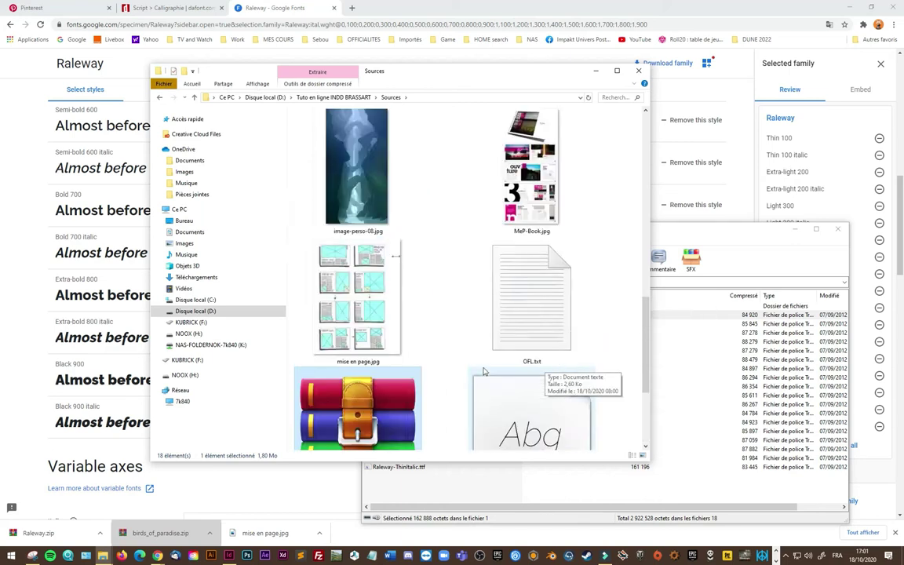
pyautogui.scroll(4, 481, 371)
pyautogui.scroll(3, 481, 367)
# - Install all 18 Raleway fonts from the static folder for all users
pyautogui.doubleClick(352, 189)
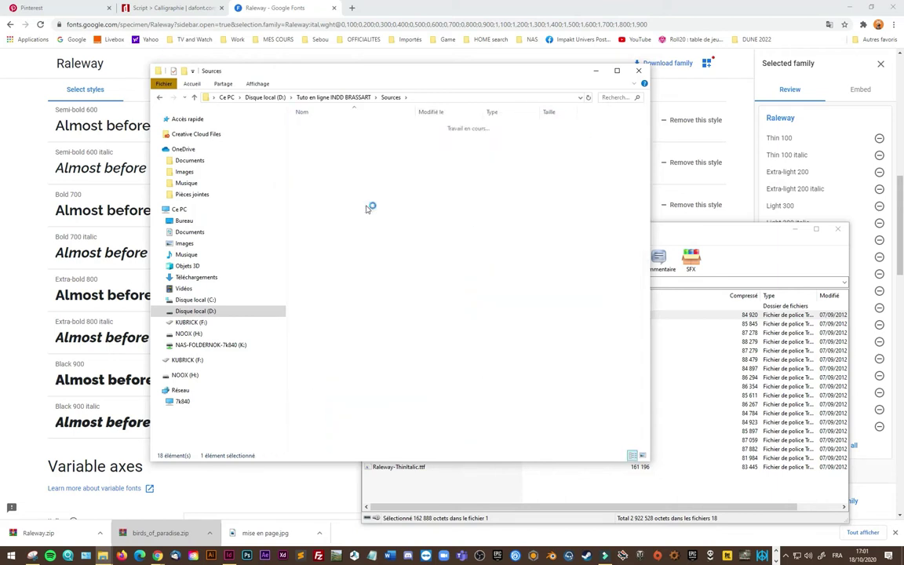
pyautogui.click(355, 128)
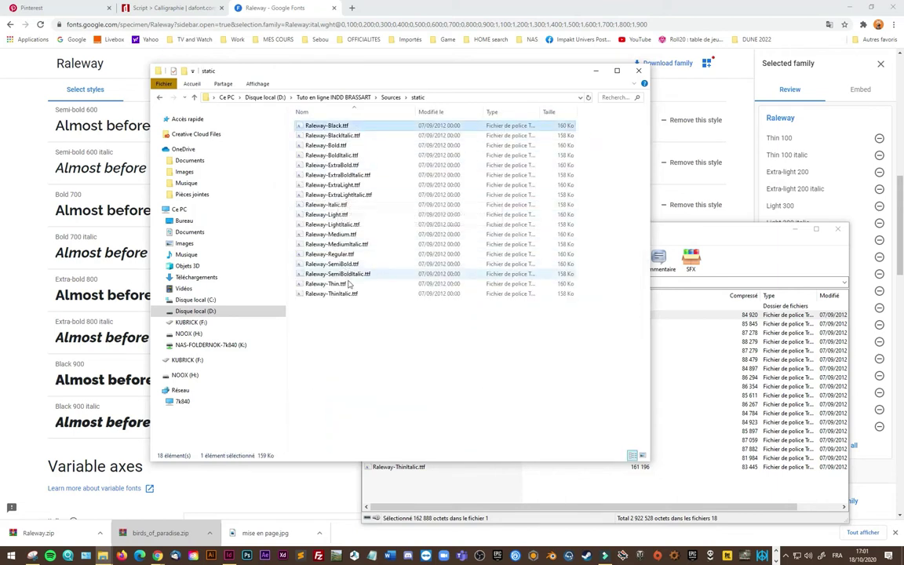
pyautogui.keyDown('shift'); pyautogui.click(354, 294); pyautogui.keyUp('shift')
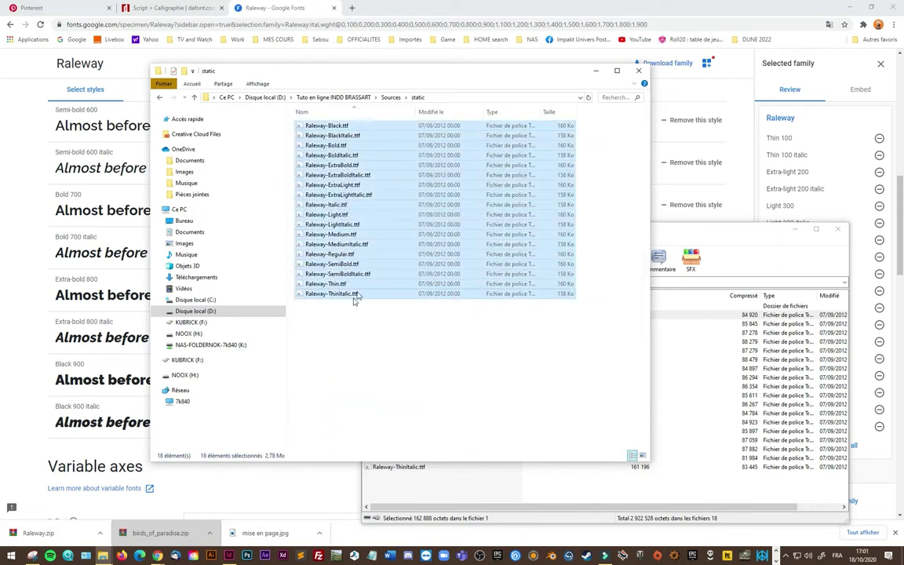
pyautogui.rightClick(370, 213)
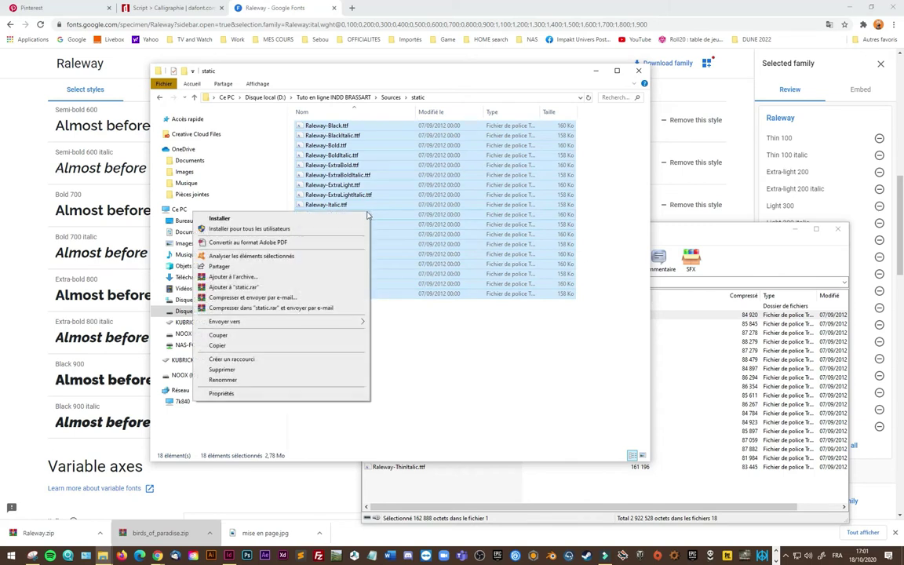
pyautogui.click(289, 230)
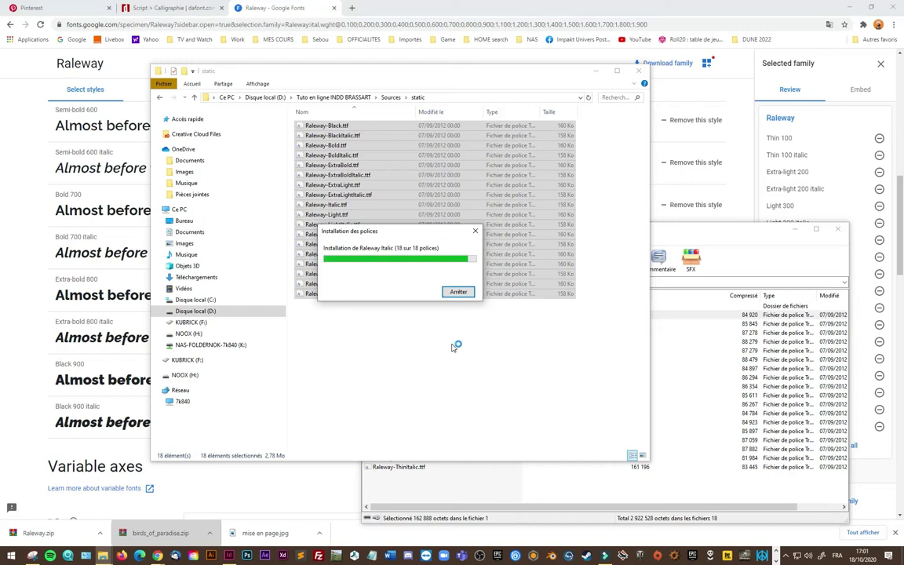
# - Set the three-line headline in Birds of Paradise Personal use, then select the body paragraph
pyautogui.scroll(-3, 86, 285)
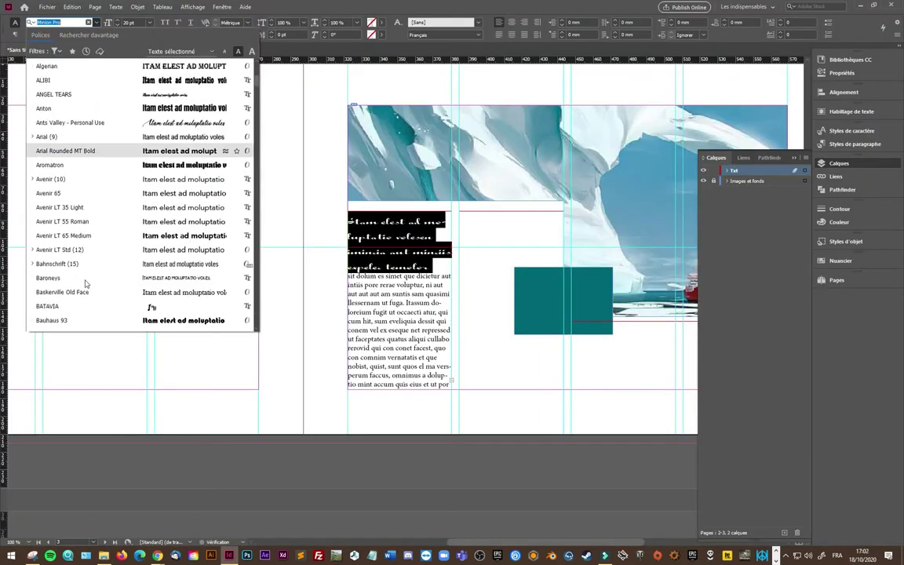
pyautogui.scroll(-2, 86, 284)
pyautogui.scroll(-1, 84, 281)
pyautogui.scroll(-2, 80, 279)
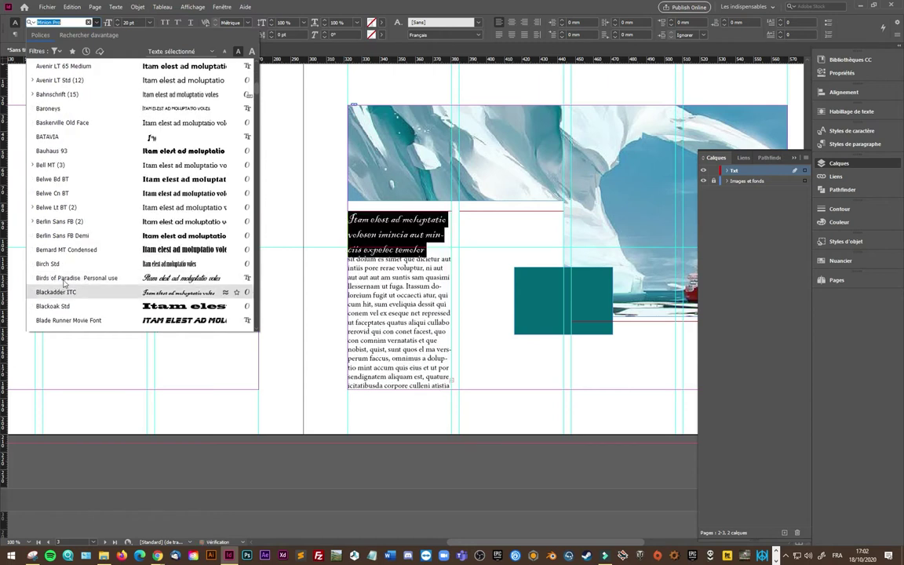
pyautogui.click(65, 284)
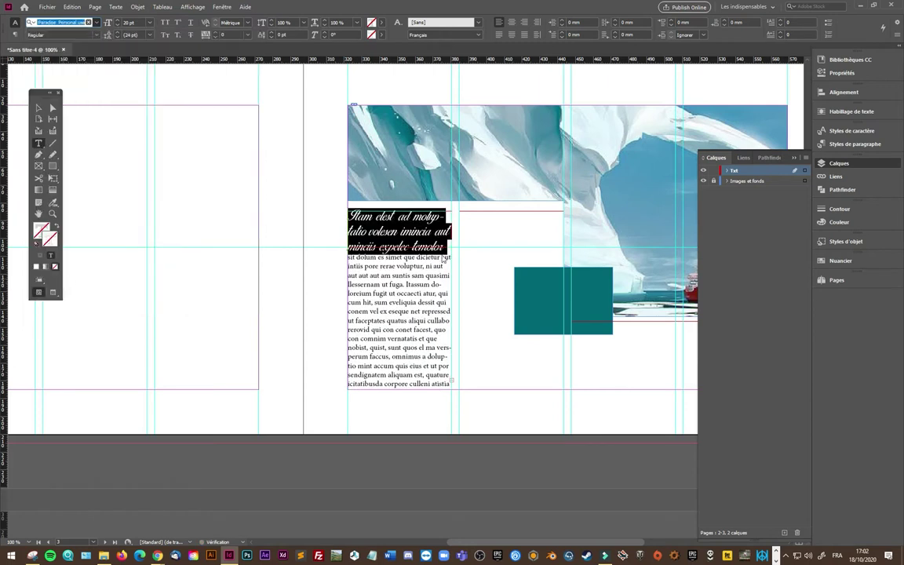
pyautogui.click(422, 244)
pyautogui.click(392, 220)
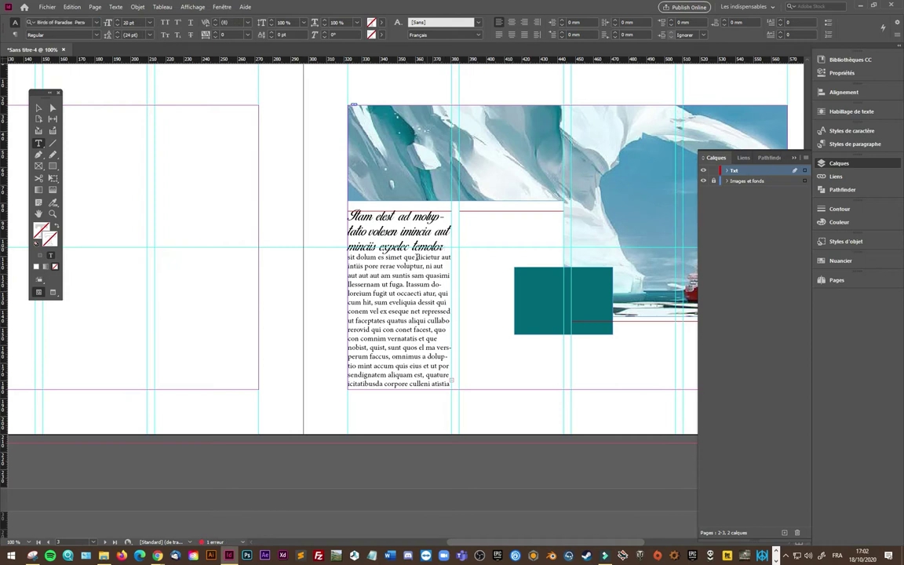
pyautogui.moveTo(355, 257); pyautogui.dragTo(438, 374)
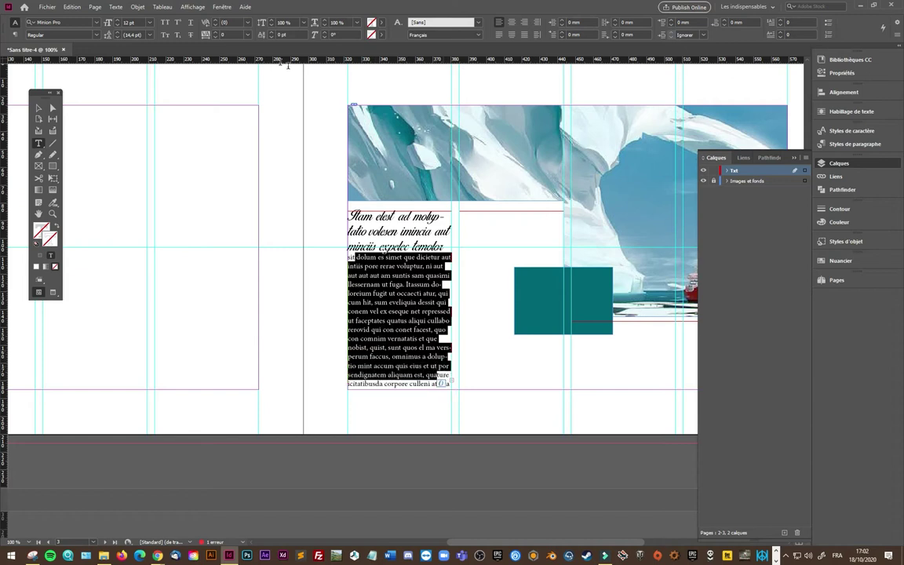
# - Set the selected body paragraph in Raleway Regular and zoom in on the text column
pyautogui.click(97, 24)
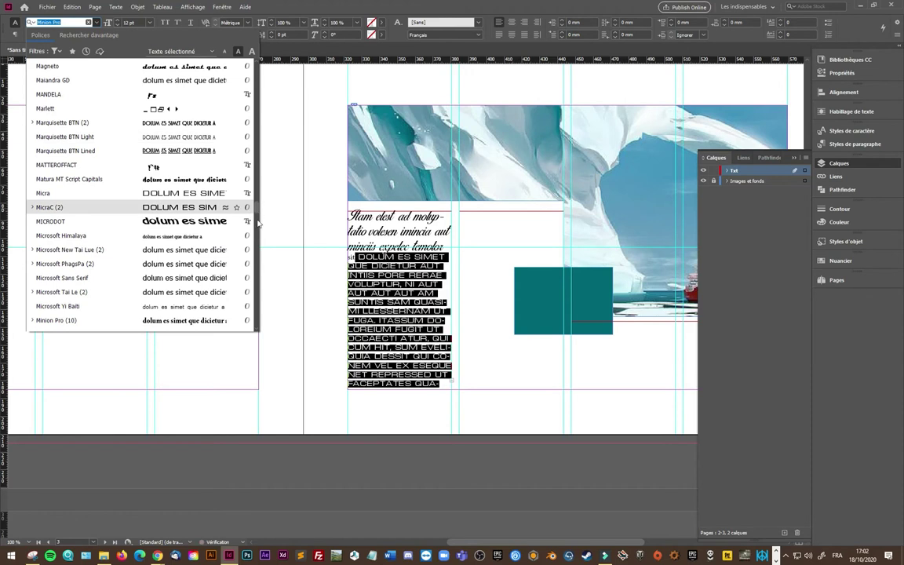
pyautogui.moveTo(257, 224)
pyautogui.mouseDown()
pyautogui.moveTo(258, 324)
pyautogui.moveTo(261, 294)
pyautogui.mouseUp()
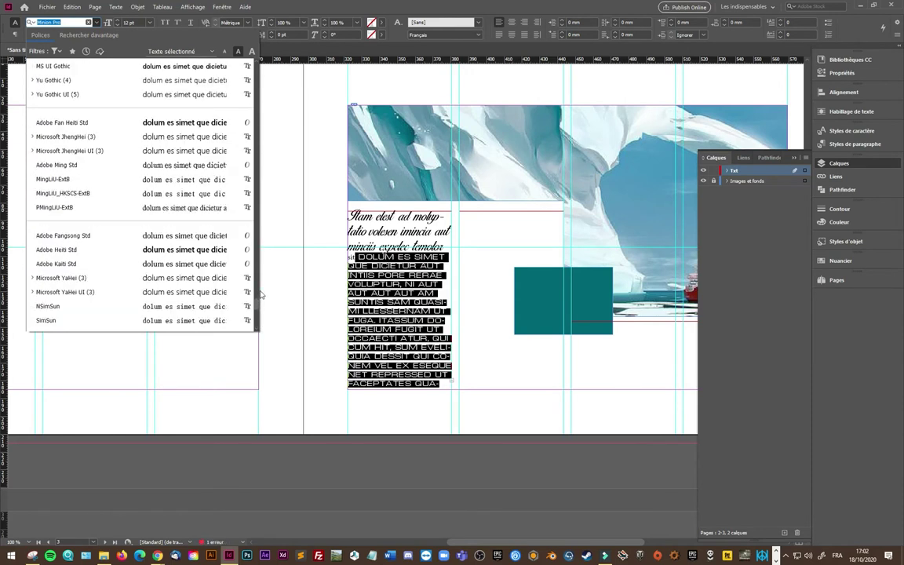
pyautogui.moveTo(262, 294); pyautogui.dragTo(255, 270)
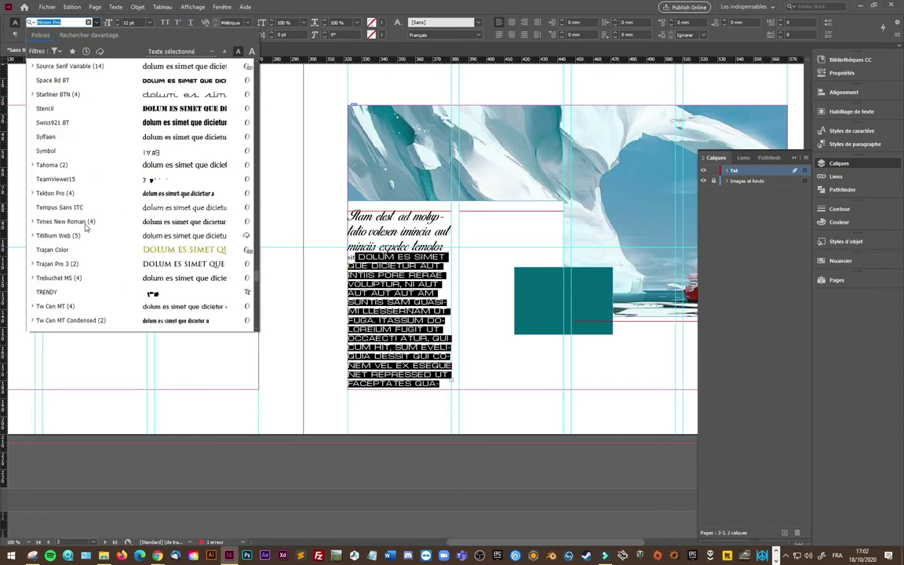
pyautogui.scroll(1, 86, 228)
pyautogui.scroll(1, 87, 228)
pyautogui.scroll(2, 87, 227)
pyautogui.write('t')
pyautogui.write('le')
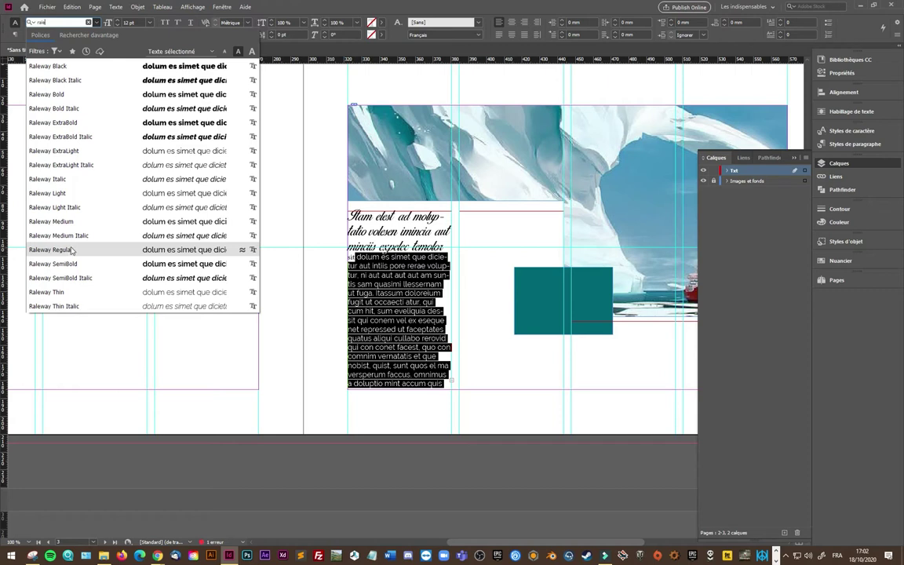
pyautogui.click(70, 250)
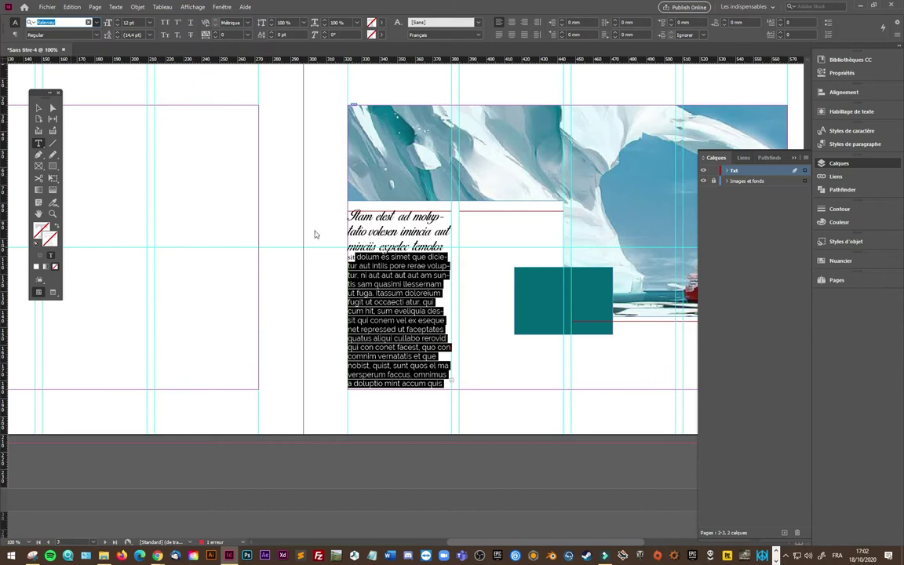
pyautogui.press('Return')
pyautogui.click(406, 312)
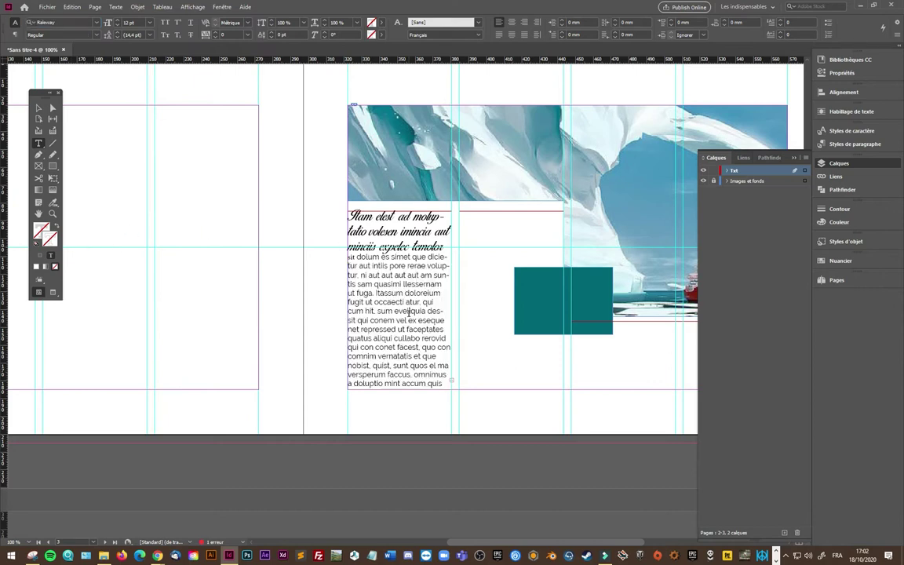
pyautogui.hotkey('ctrl', '=')
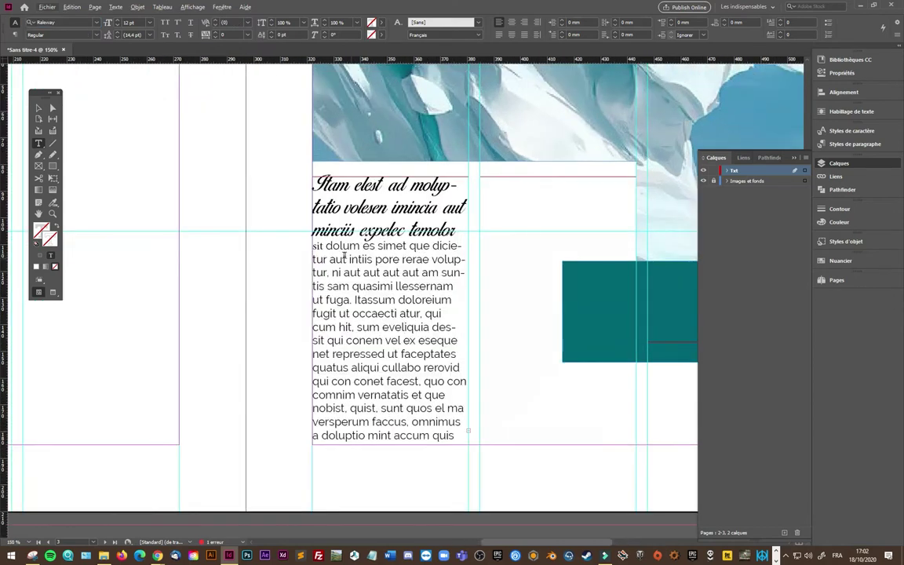
# - Delete the leading word 'sit' so the body starts with a capitalised 'Dolum'
pyautogui.doubleClick(318, 246)
pyautogui.click(344, 272)
pyautogui.moveTo(327, 246); pyautogui.dragTo(312, 246)
pyautogui.press('Delete')
pyautogui.press('Delete')
pyautogui.press('Delete')
pyautogui.write('D')
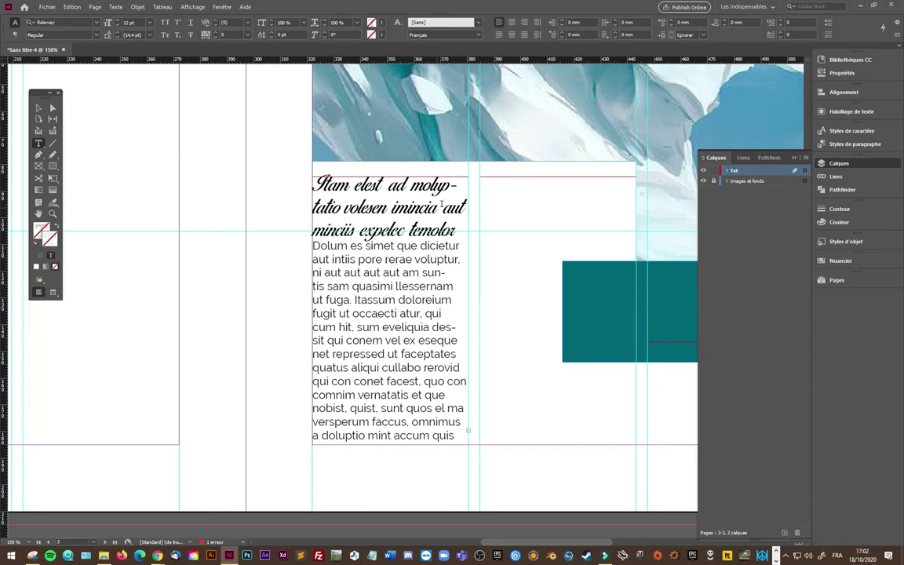
# - Enlarge the script headline to 24 pt
pyautogui.moveTo(459, 230)
pyautogui.mouseDown()
pyautogui.moveTo(337, 206)
pyautogui.moveTo(264, 161)
pyautogui.mouseUp()
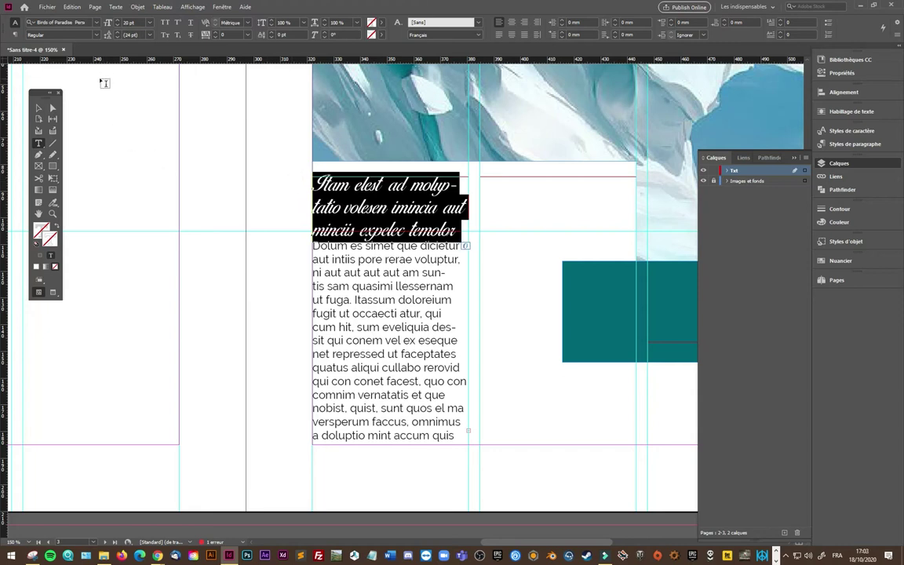
pyautogui.click(116, 20)
pyautogui.click(116, 21)
pyautogui.click(116, 20)
pyautogui.click(116, 21)
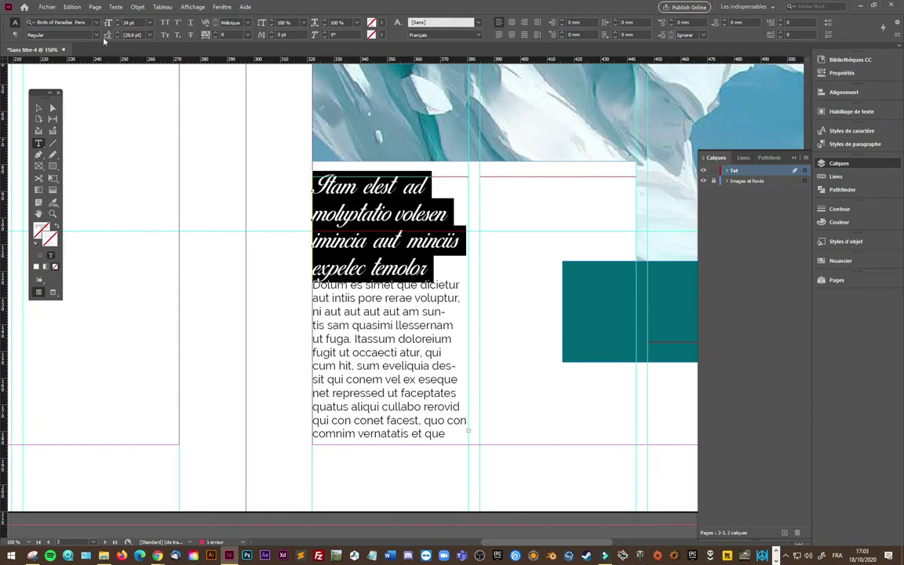
pyautogui.click(96, 35)
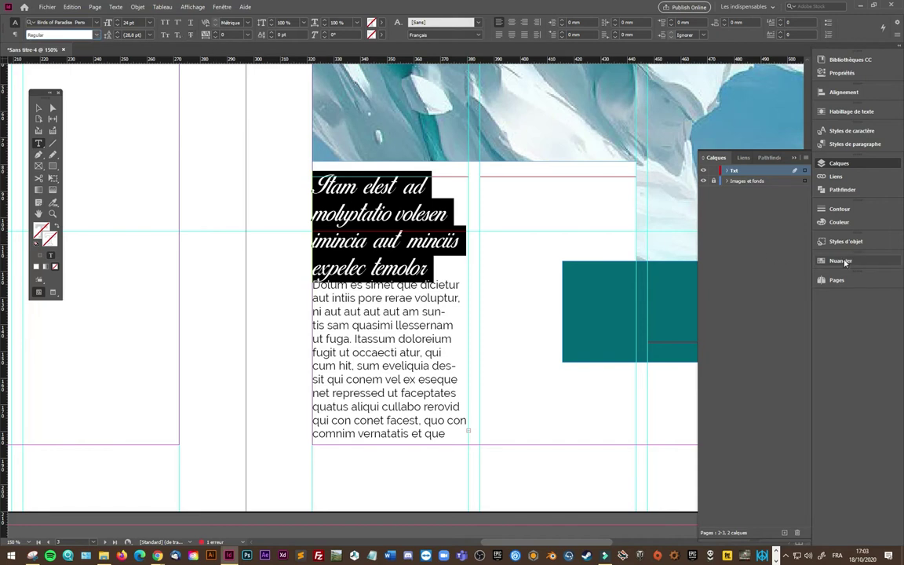
# - Fill the headline with the C=57 M=0 J=18 N=0 teal swatch and set its stroke to None
pyautogui.click(842, 262)
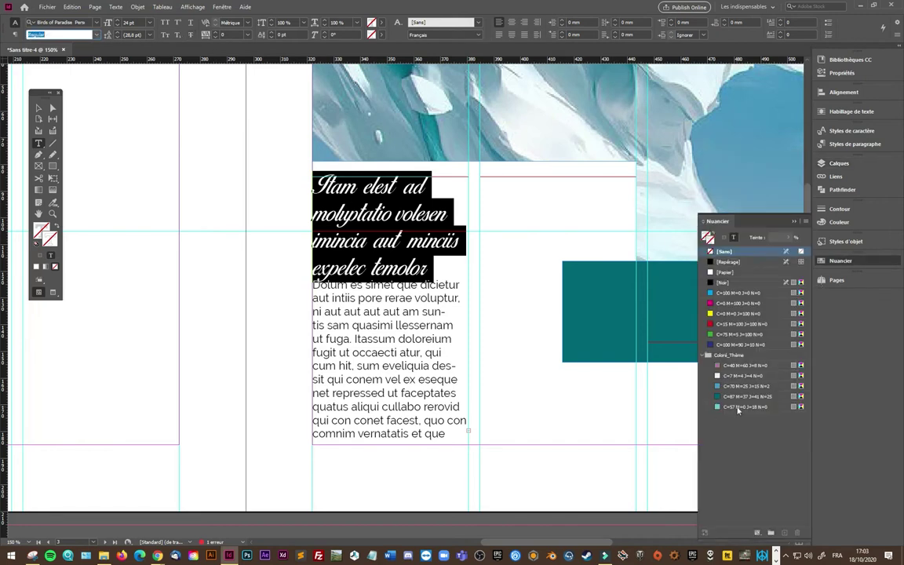
pyautogui.click(738, 408)
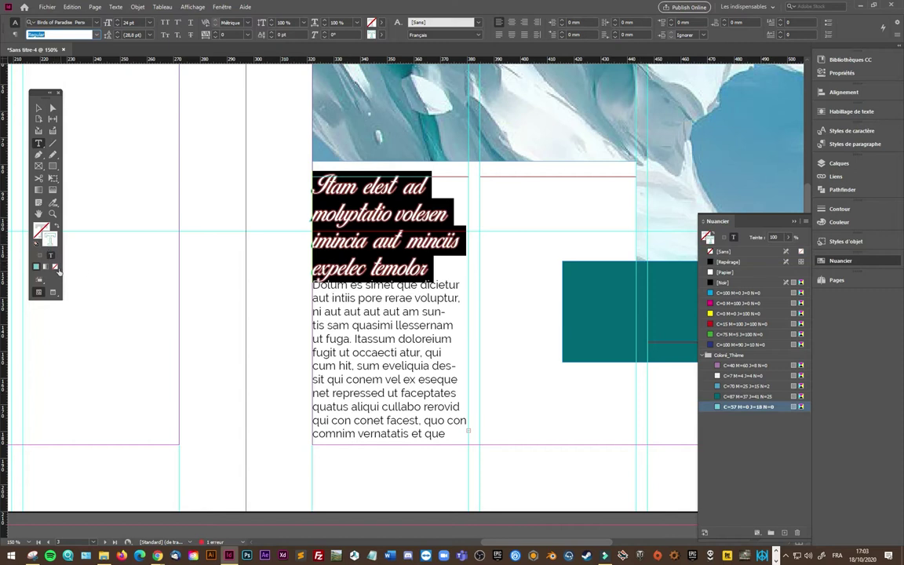
pyautogui.click(55, 267)
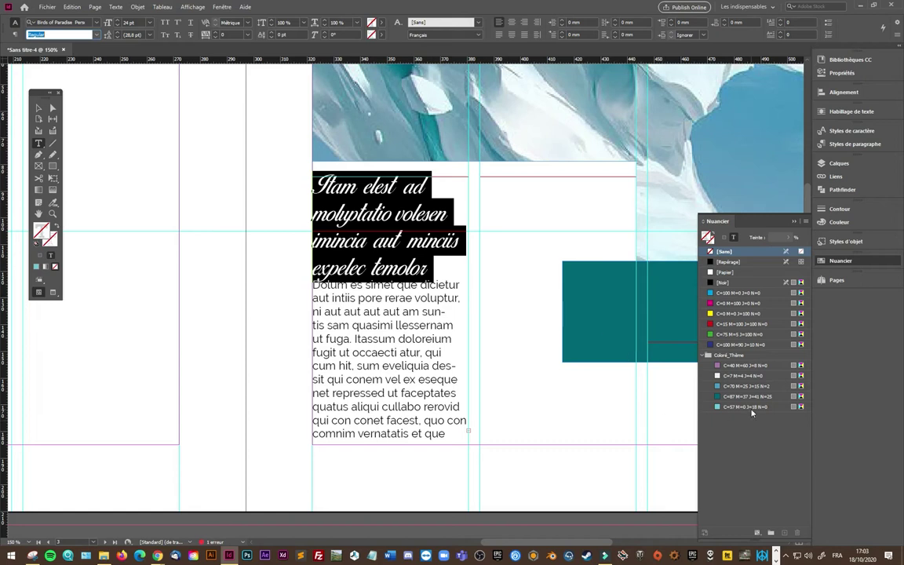
pyautogui.click(749, 407)
pyautogui.click(420, 268)
# - Tighten the whole headline's leading to 24 pt
pyautogui.click(382, 240)
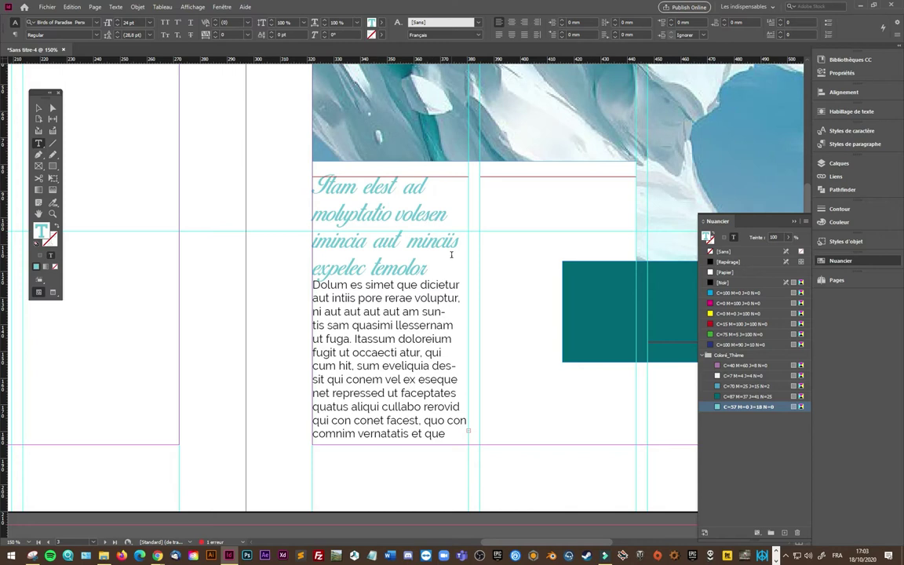
pyautogui.hotkey('ctrl', 'End')
pyautogui.keyDown('shift'); pyautogui.click(336, 201); pyautogui.keyUp('shift')
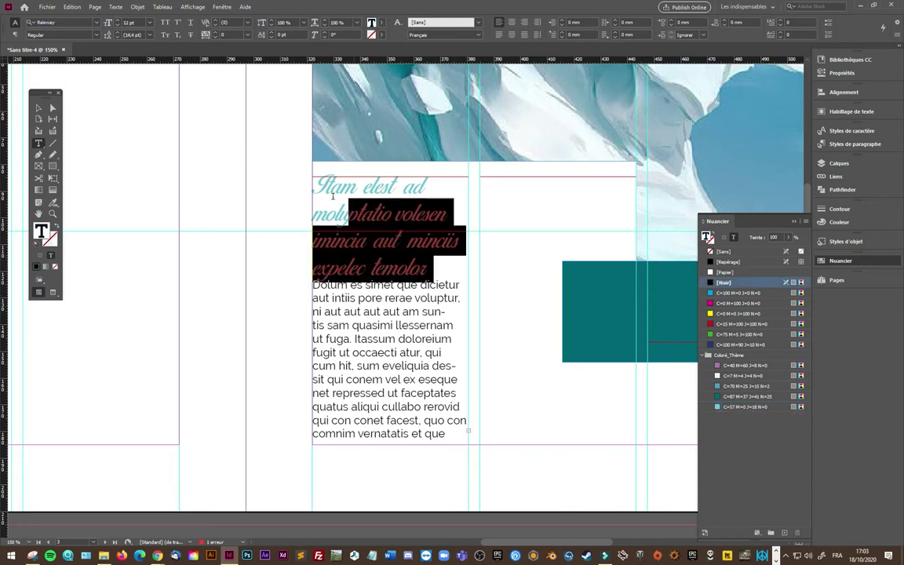
pyautogui.moveTo(333, 196); pyautogui.dragTo(282, 153)
pyautogui.click(119, 37)
pyautogui.click(119, 37)
pyautogui.click(118, 37)
pyautogui.click(118, 37)
pyautogui.write('24')
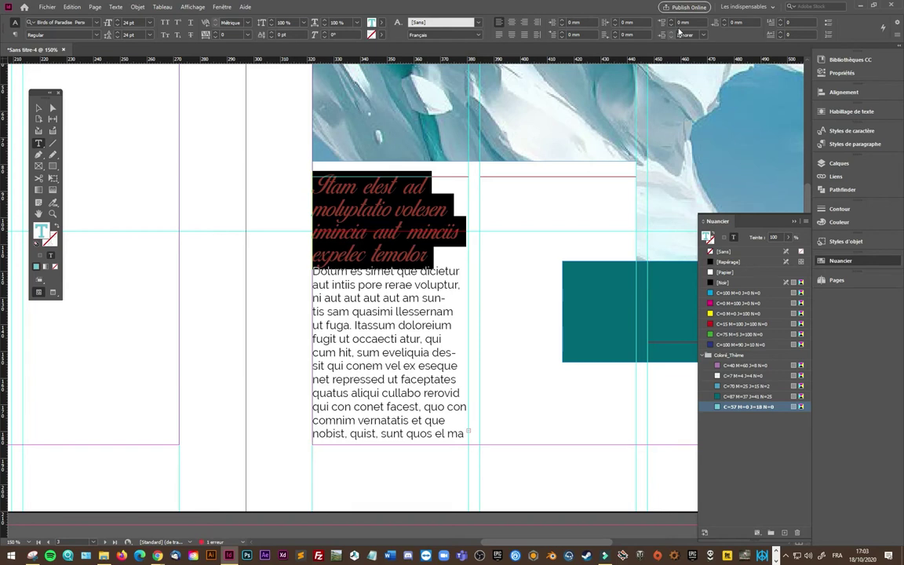
# - Add 4 mm of space after the headline paragraph
pyautogui.click(726, 22)
pyautogui.click(725, 22)
pyautogui.click(725, 22)
pyautogui.click(725, 22)
# - Set all the body text to 9 pt
pyautogui.click(375, 284)
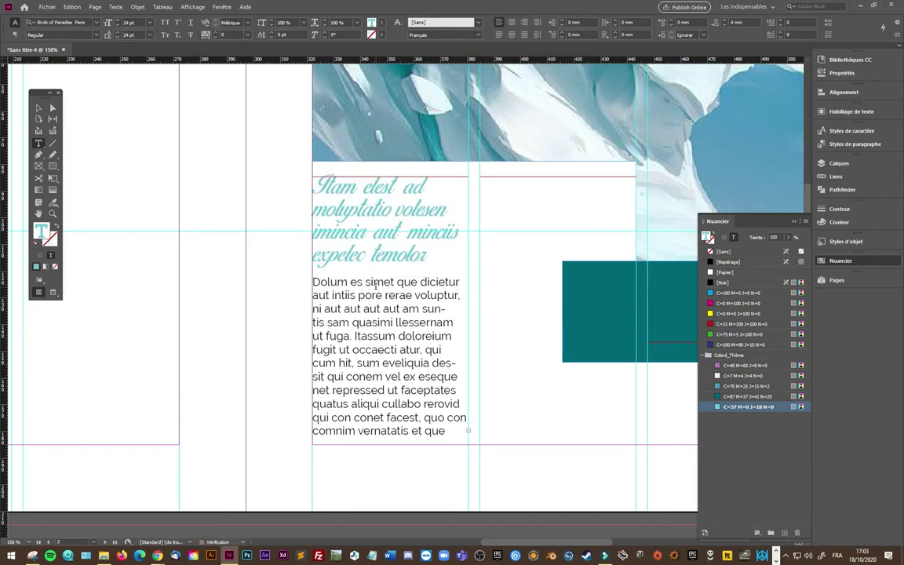
pyautogui.moveTo(321, 283); pyautogui.dragTo(369, 309)
pyautogui.click(118, 27)
pyautogui.click(117, 27)
pyautogui.click(118, 26)
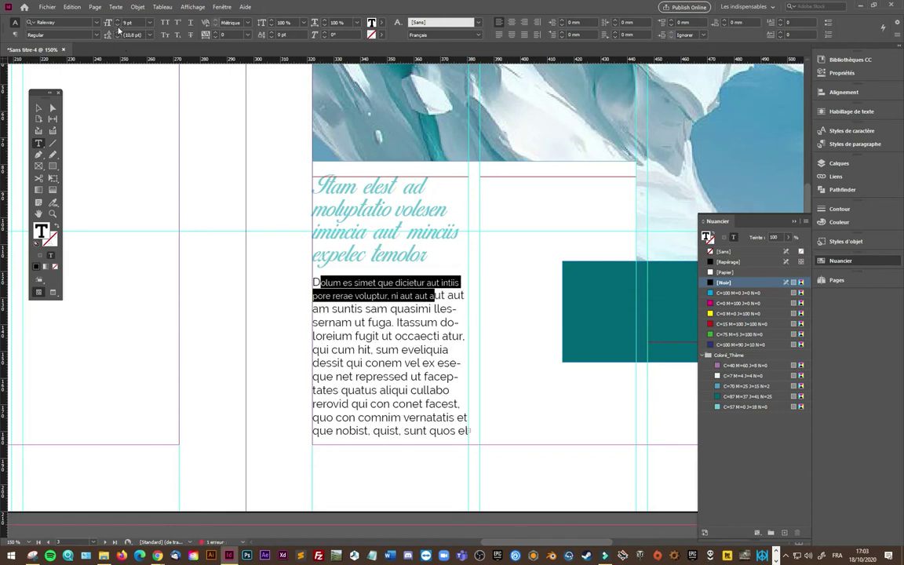
pyautogui.click(369, 283)
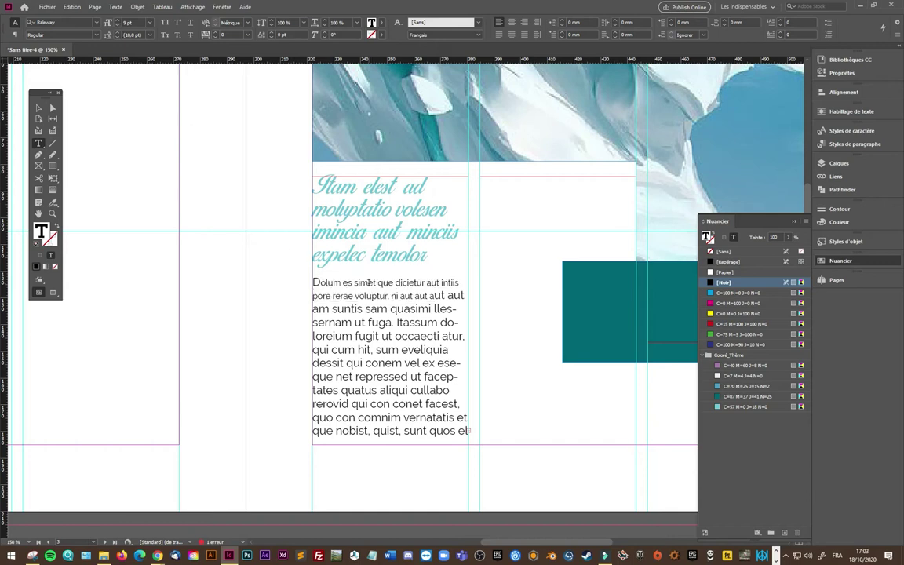
pyautogui.hotkey('ctrl', 'a')
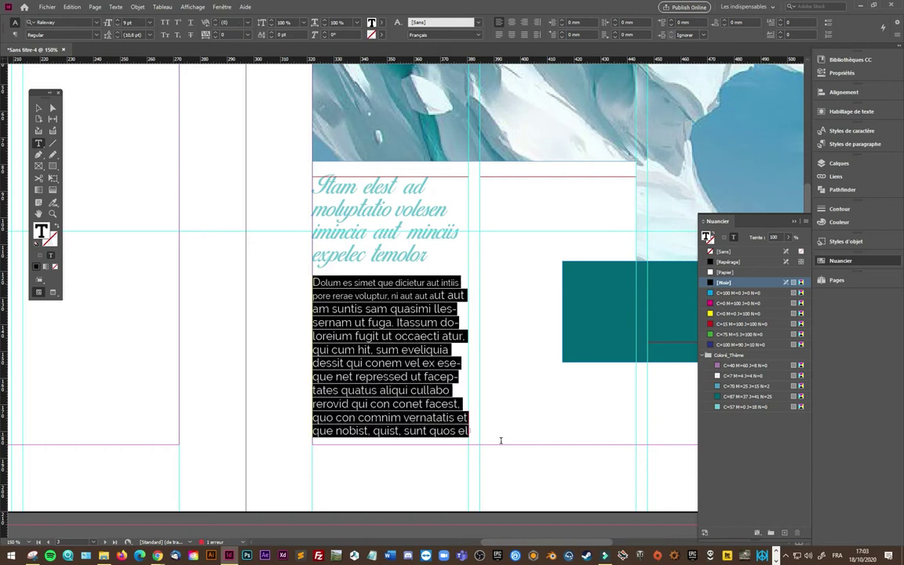
pyautogui.click(138, 23)
pyautogui.click(139, 65)
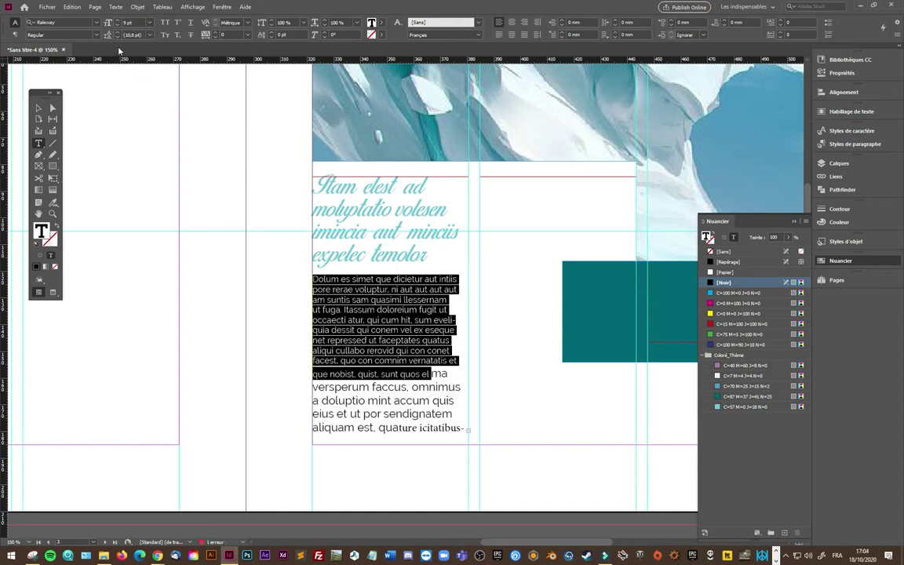
pyautogui.click(380, 336)
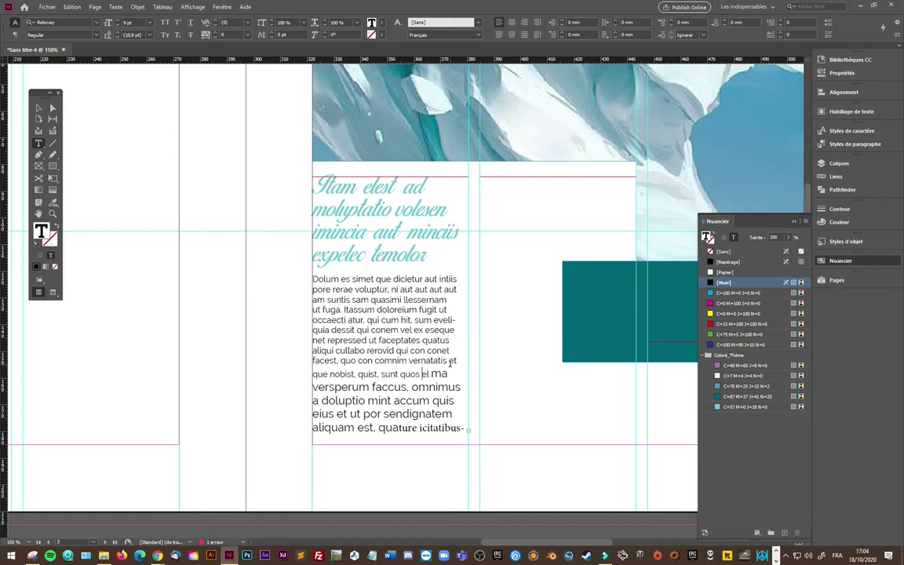
# - Break the body after 'quos', end it with a period, and justify that first paragraph
pyautogui.press('Return')
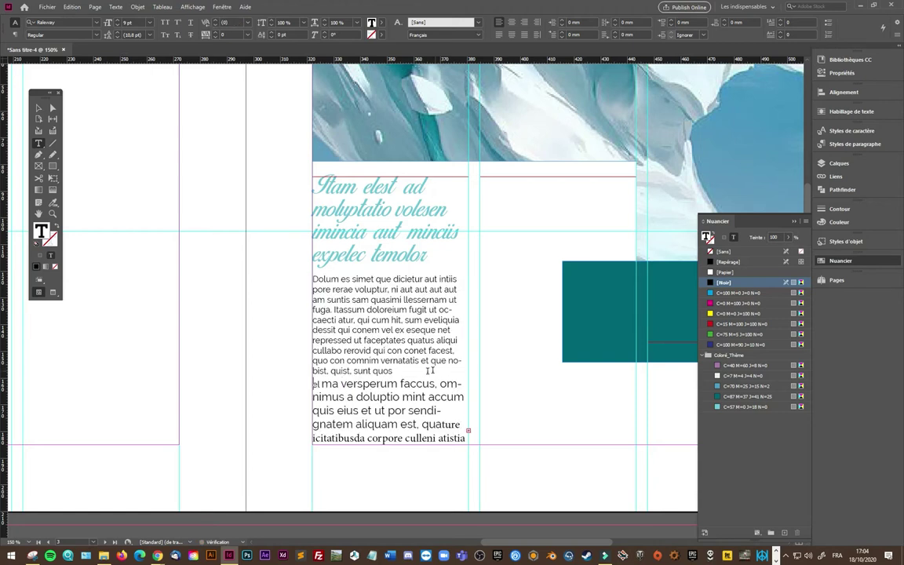
pyautogui.write('.')
pyautogui.moveTo(400, 370); pyautogui.dragTo(311, 279)
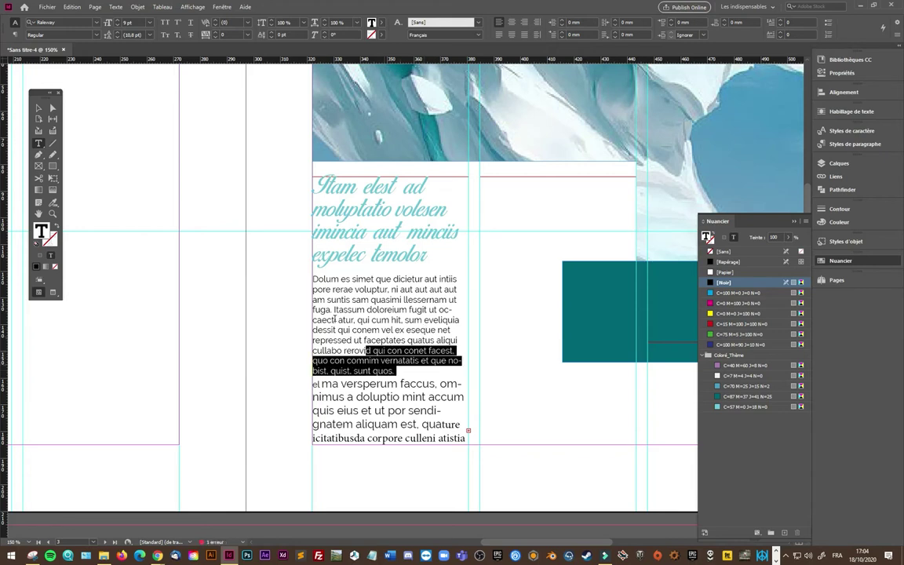
pyautogui.click(511, 34)
pyautogui.click(417, 401)
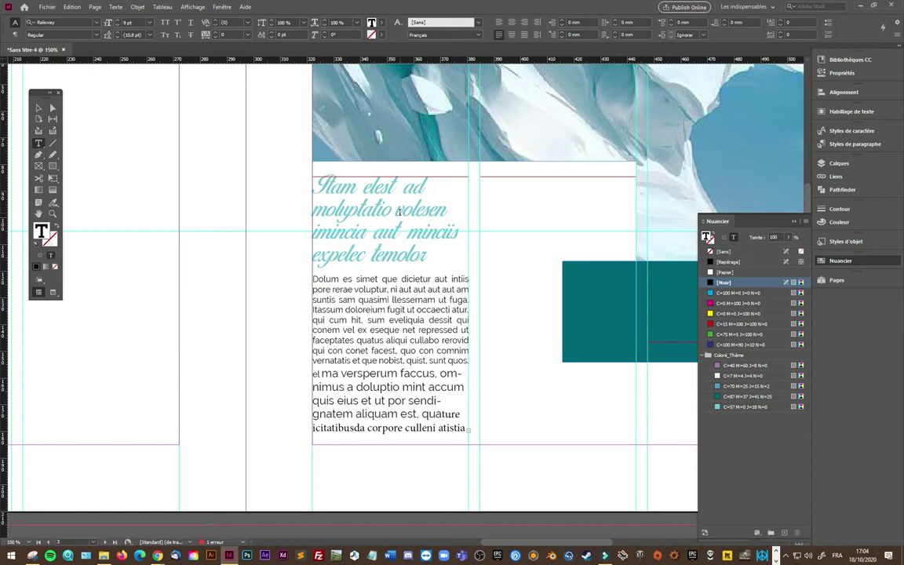
pyautogui.click(364, 187)
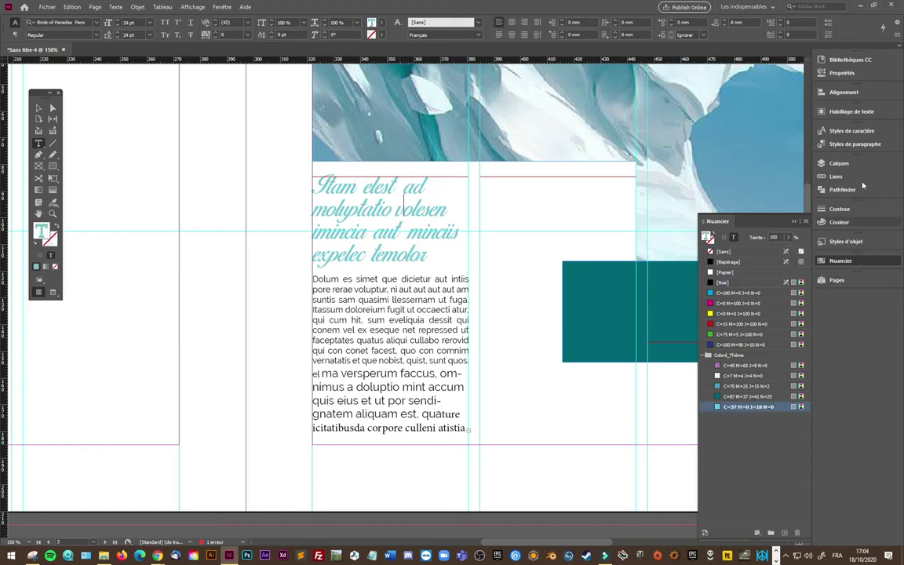
# - Create a paragraph style named Titre from the headline
pyautogui.click(861, 149)
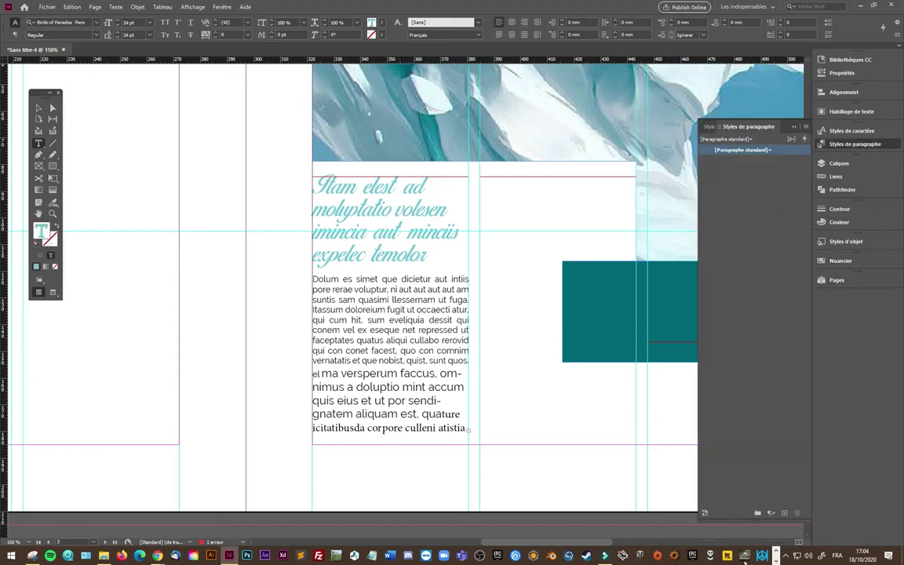
pyautogui.click(784, 513)
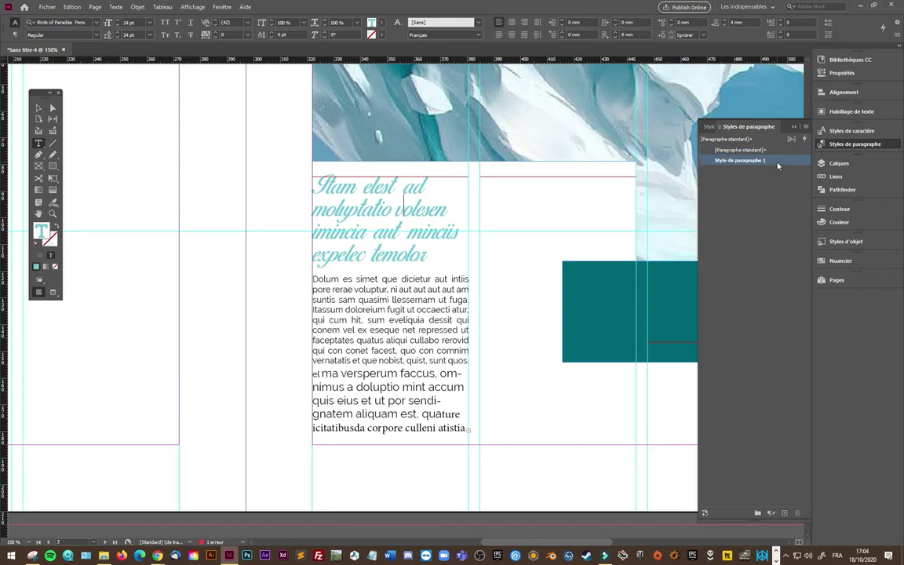
pyautogui.doubleClick(778, 162)
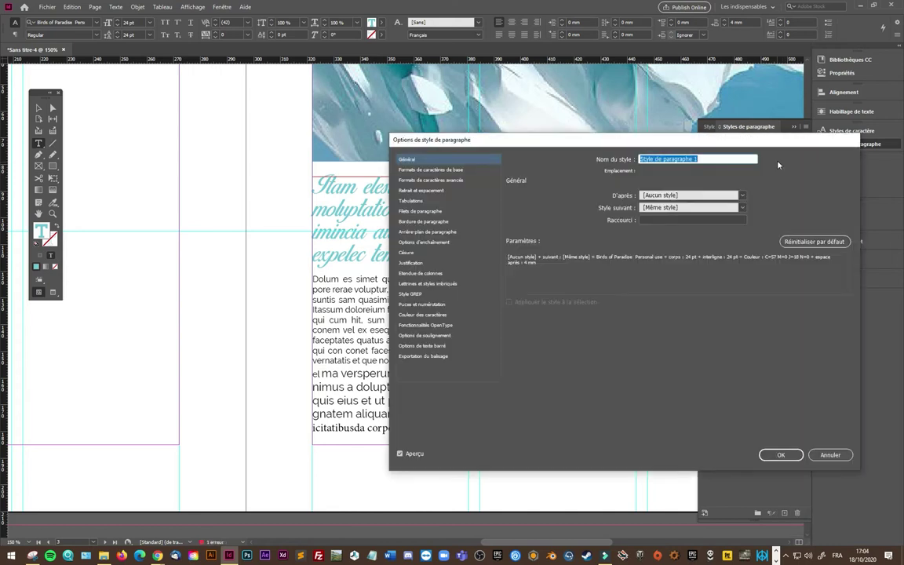
pyautogui.write('Titre')
pyautogui.click(772, 457)
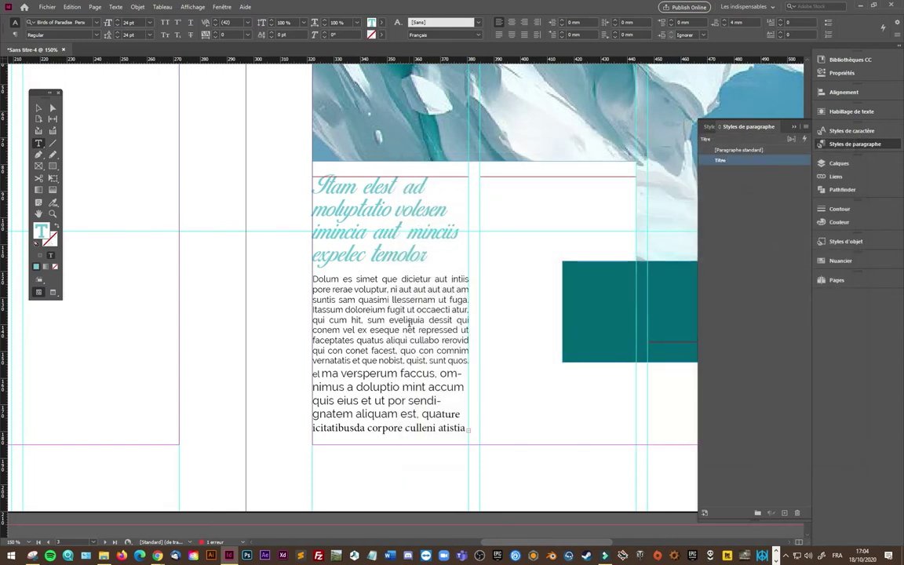
# - Create a Texte courant paragraph style from the body and apply it to the body text
pyautogui.click(785, 512)
pyautogui.doubleClick(760, 161)
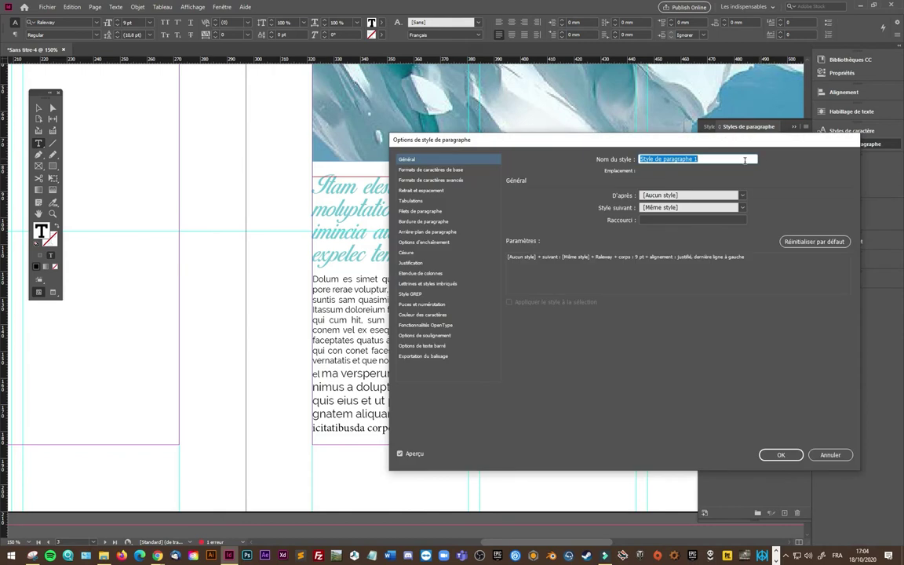
pyautogui.write('Texte courant')
pyautogui.click(781, 455)
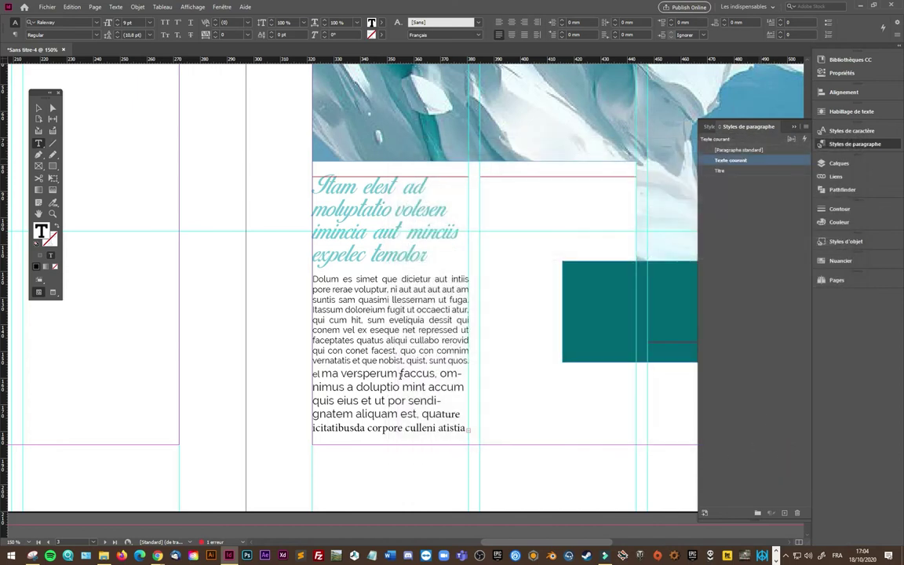
pyautogui.click(731, 160)
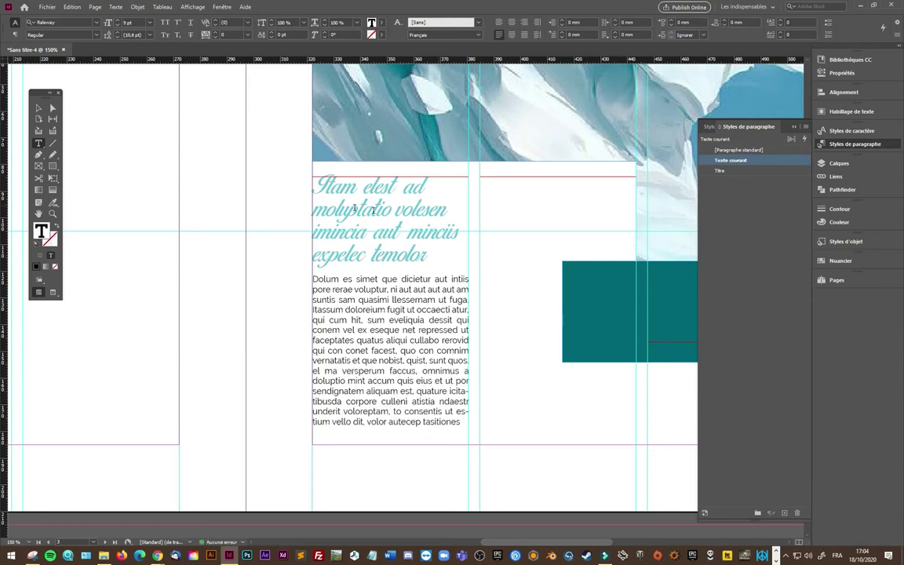
pyautogui.hotkey('ctrl', '-')
pyautogui.hotkey('ctrl', '-')
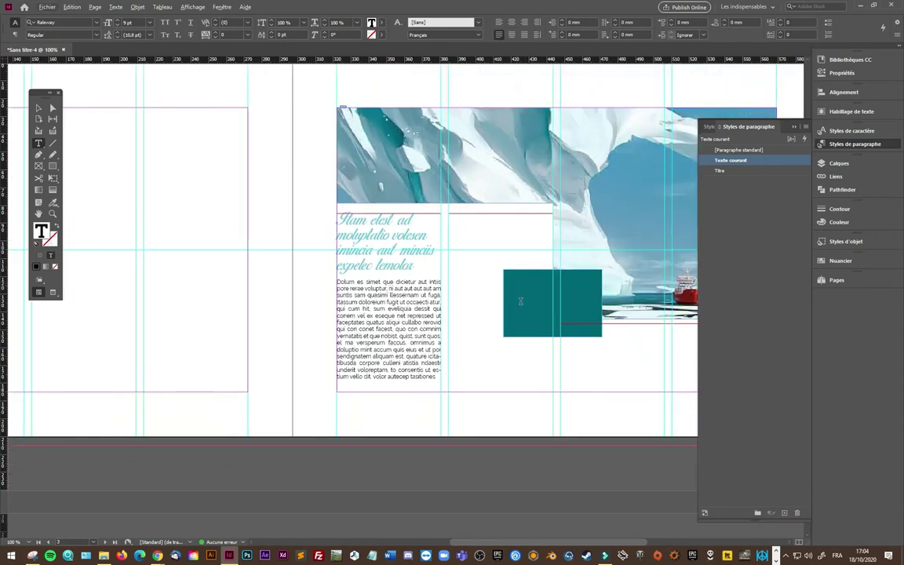
# - Draw a text frame over the upper iceberg image and fill it with placeholder text
pyautogui.click(38, 108)
pyautogui.click(201, 98)
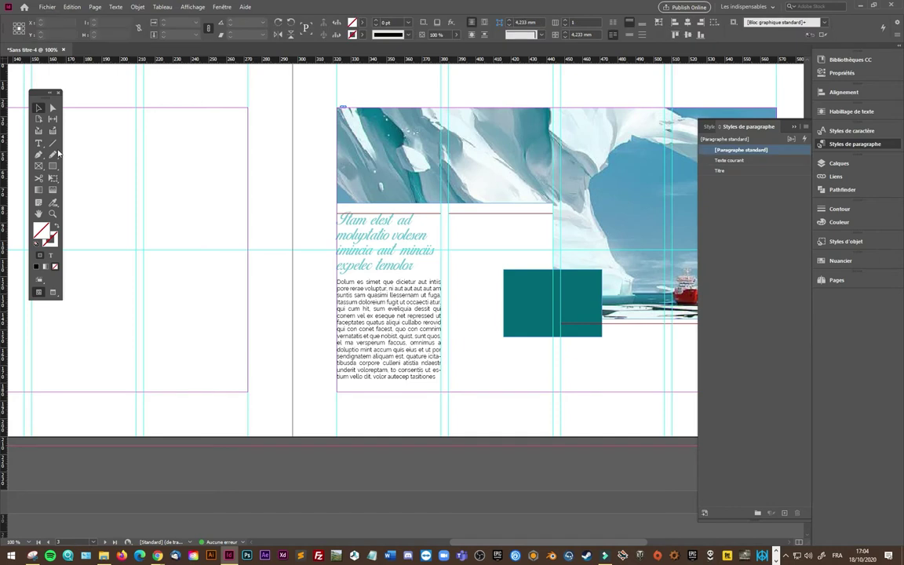
pyautogui.press('t')
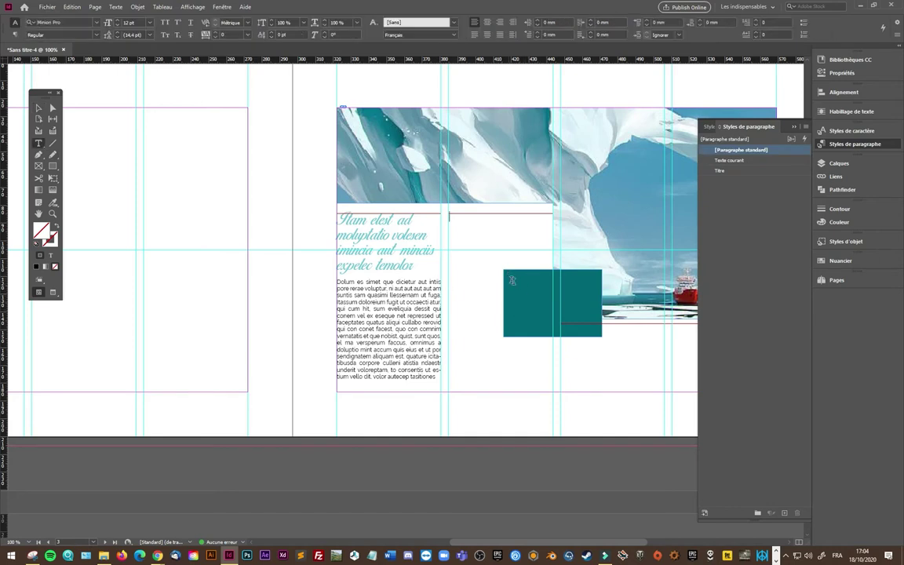
pyautogui.click(460, 250)
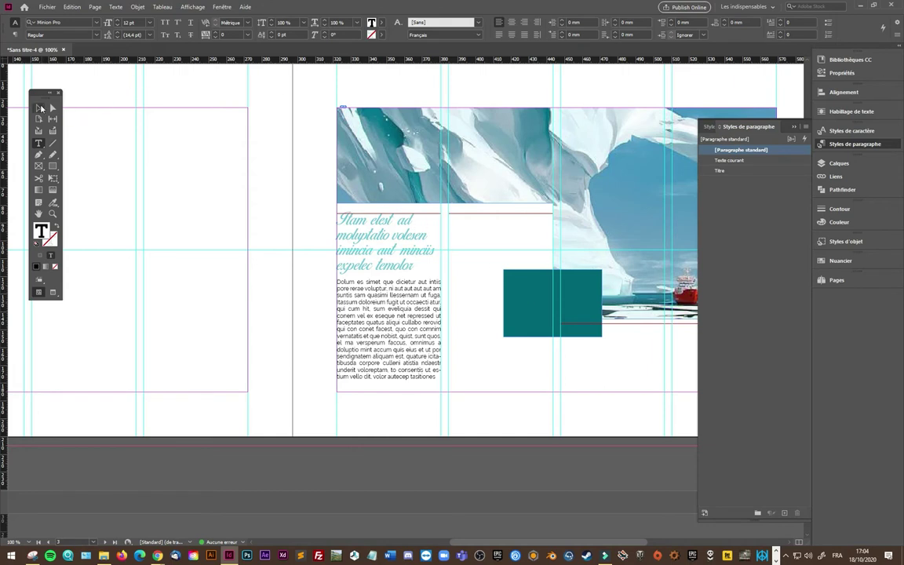
pyautogui.click(38, 108)
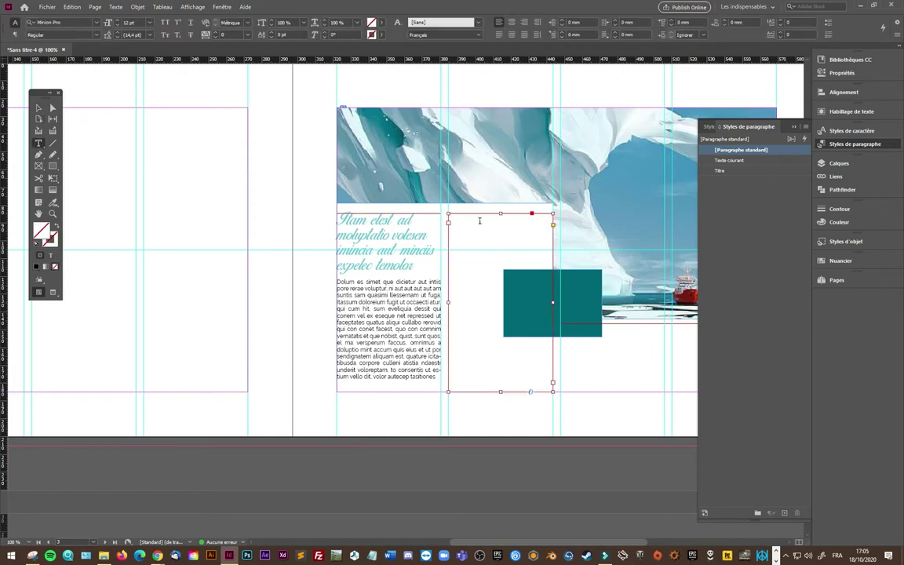
pyautogui.moveTo(566, 145); pyautogui.dragTo(652, 199)
pyautogui.rightClick(589, 152)
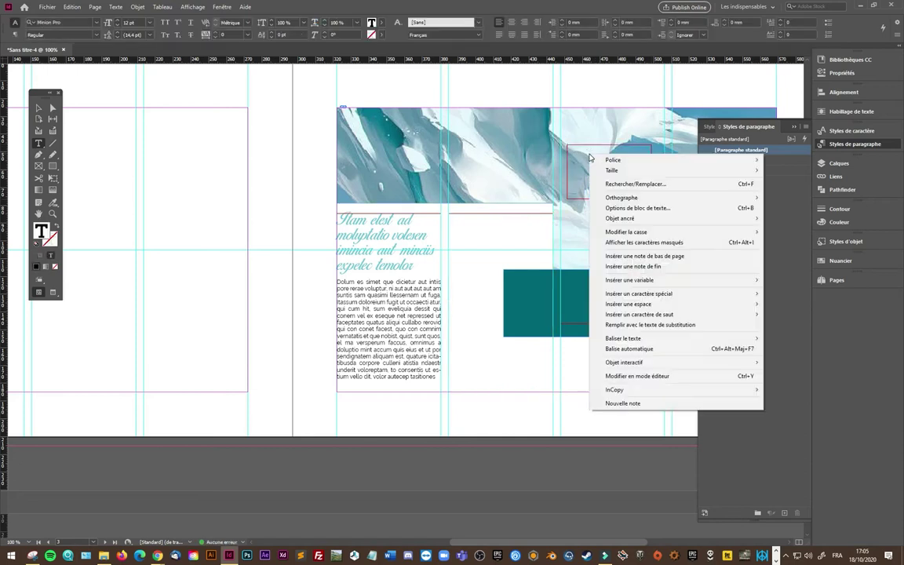
pyautogui.click(663, 325)
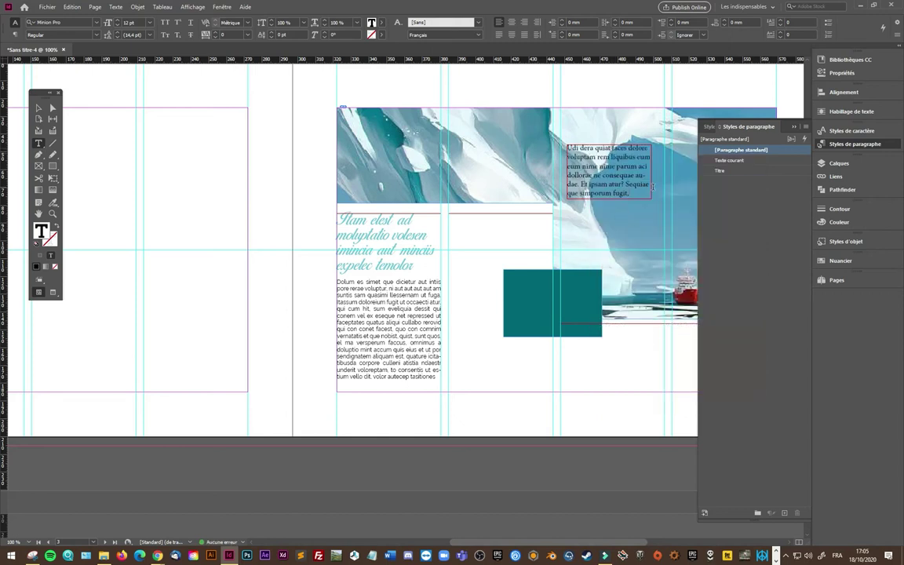
# - Apply Texte courant to the caption and make all its text white [Papier] Raleway SemiBold
pyautogui.click(730, 161)
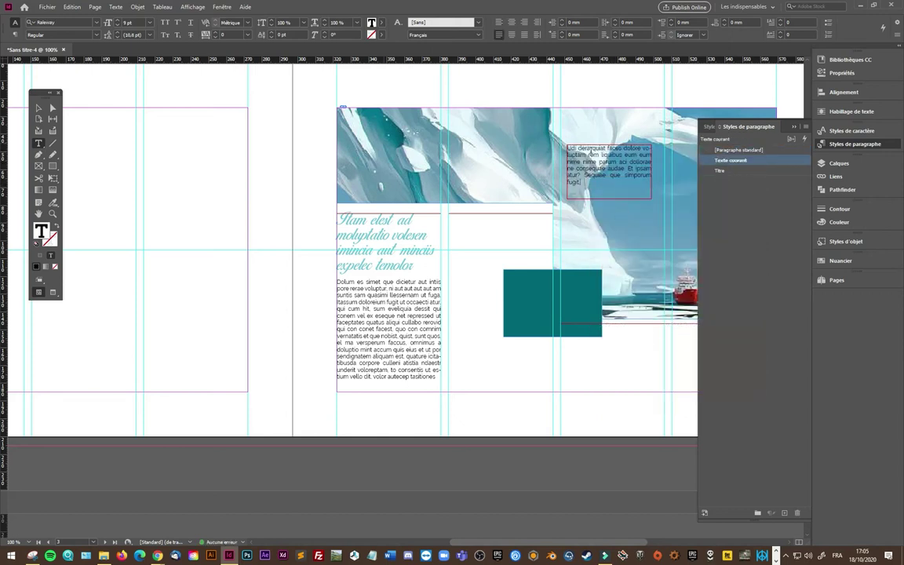
pyautogui.hotkey('ctrl', 'a')
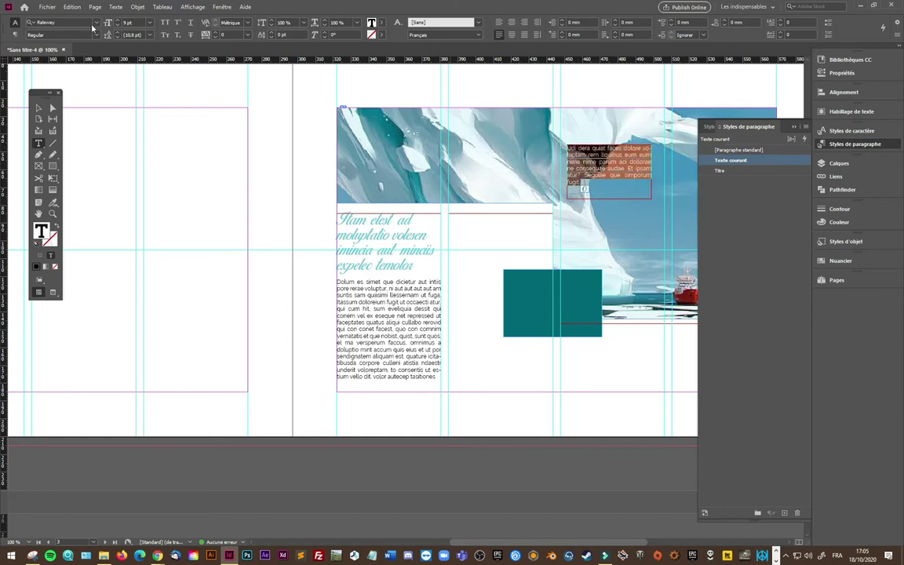
pyautogui.click(97, 35)
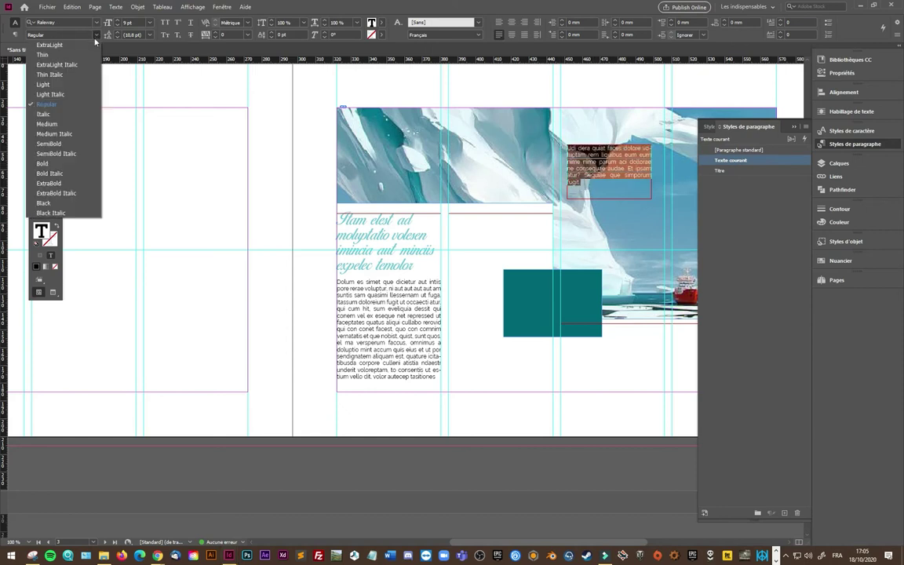
pyautogui.click(49, 144)
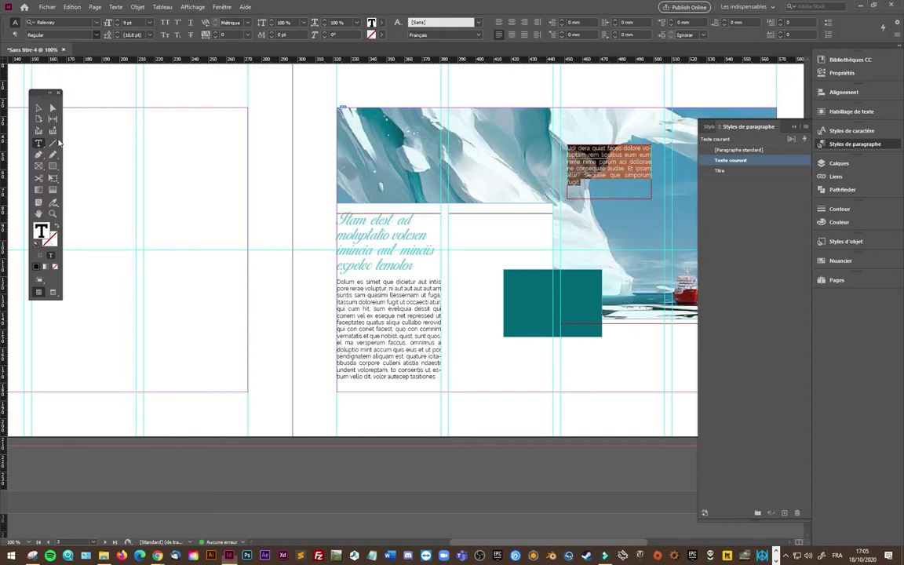
pyautogui.click(281, 36)
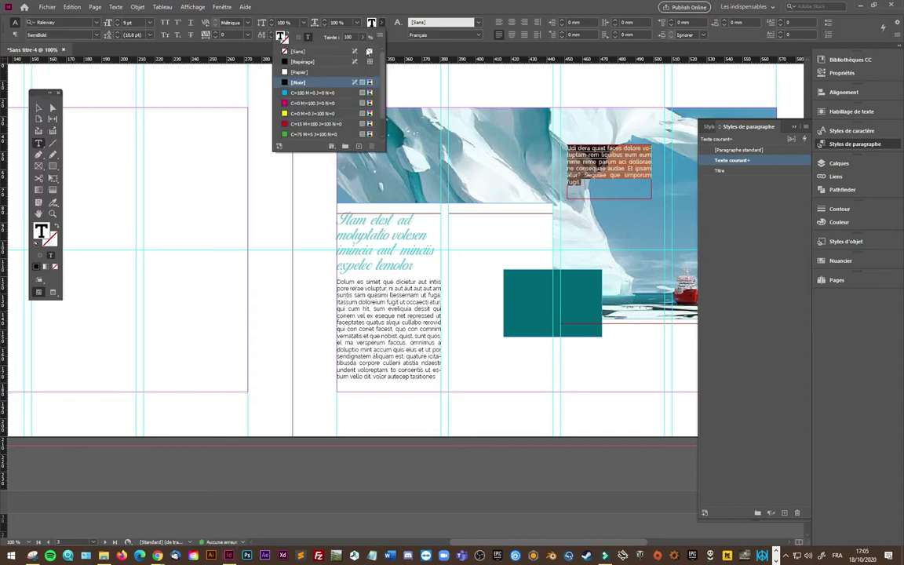
pyautogui.click(303, 72)
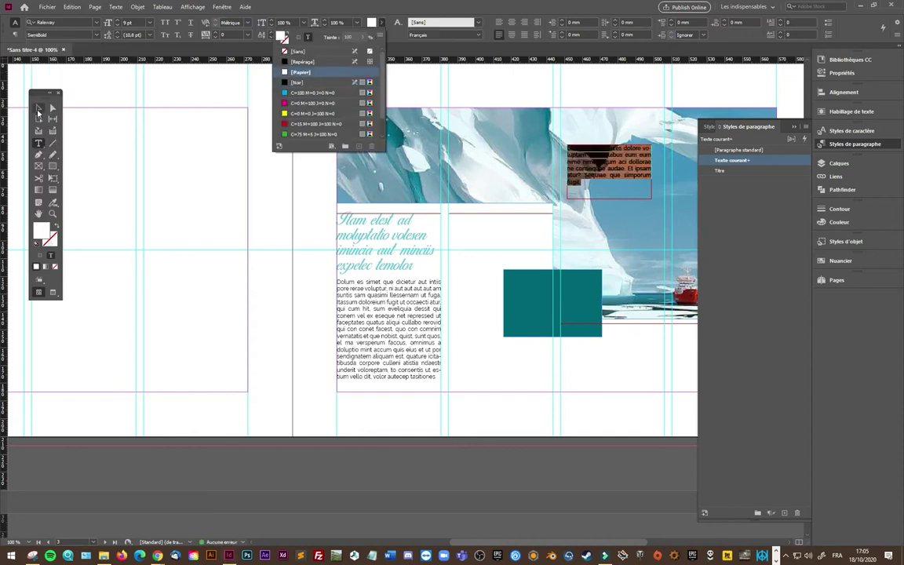
pyautogui.hotkey('ctrl', '=')
pyautogui.press('Escape')
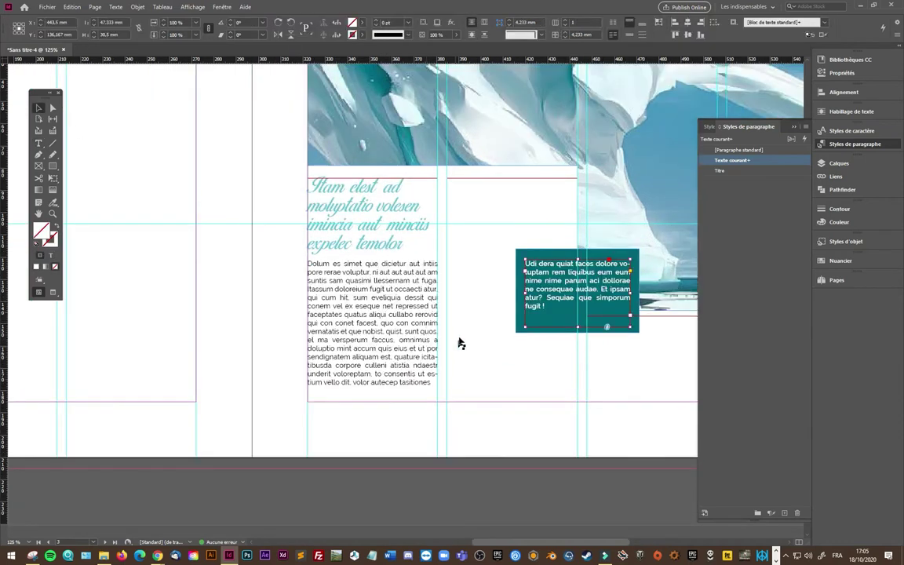
pyautogui.scroll(-2, 461, 342)
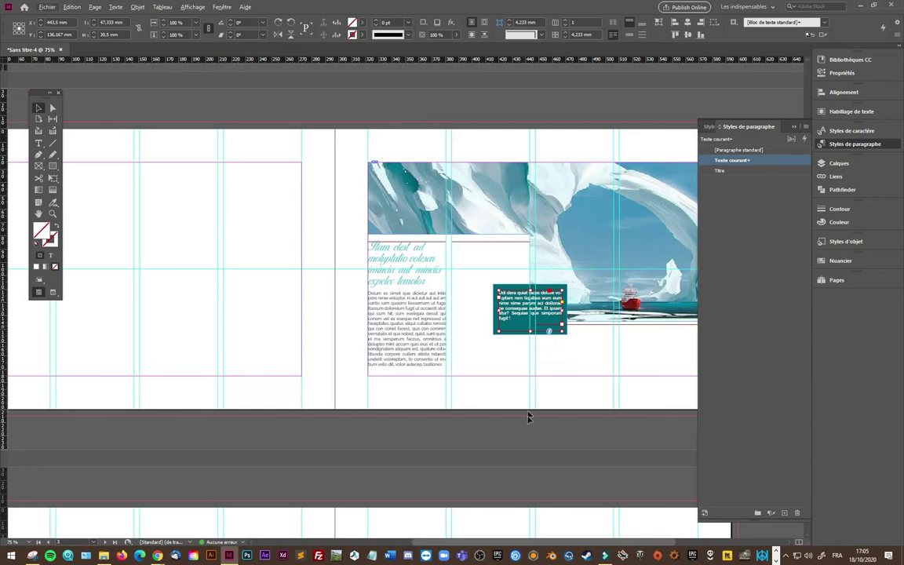
pyautogui.hscroll(2, 466, 491)
pyautogui.hscroll(2, 466, 491)
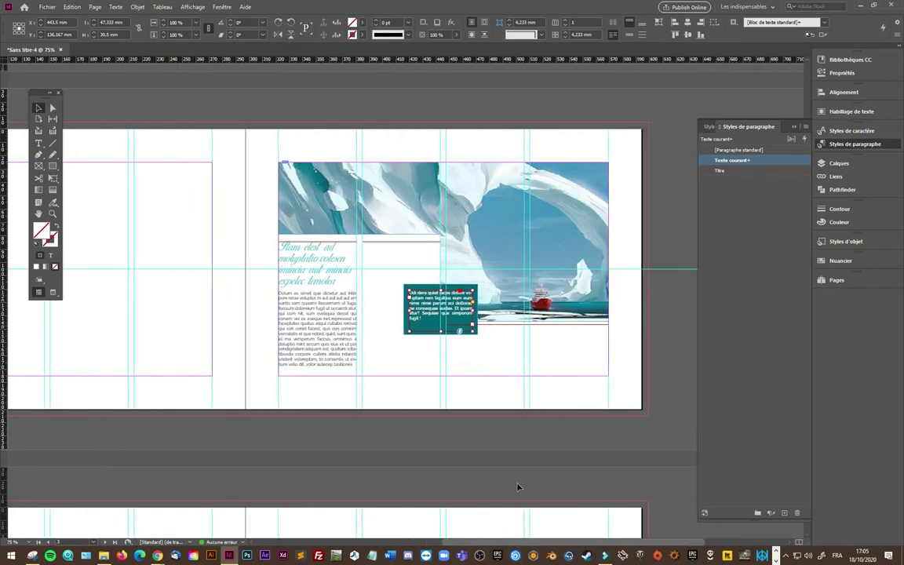
pyautogui.scroll(1, 362, 348)
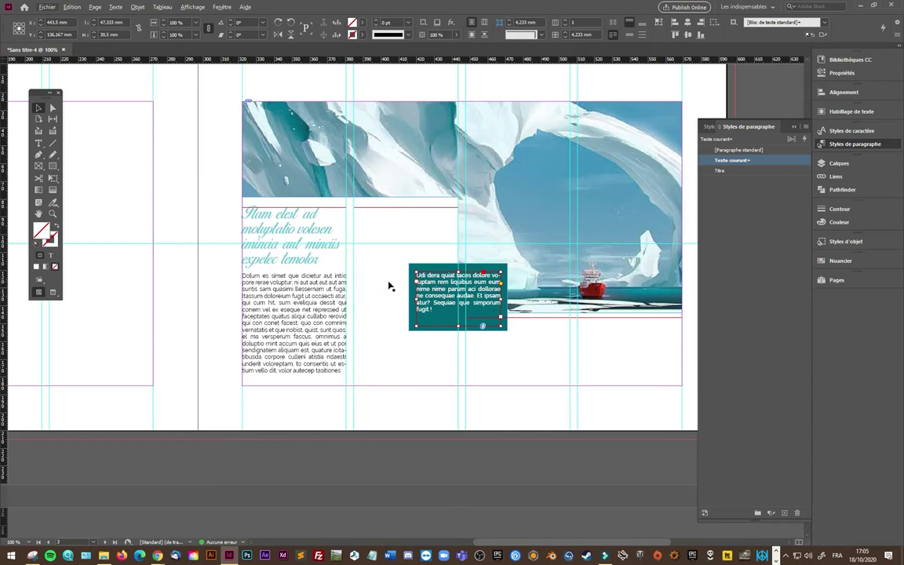
# - Widen the headline and body frame rightward up to the teal block
pyautogui.click(379, 340)
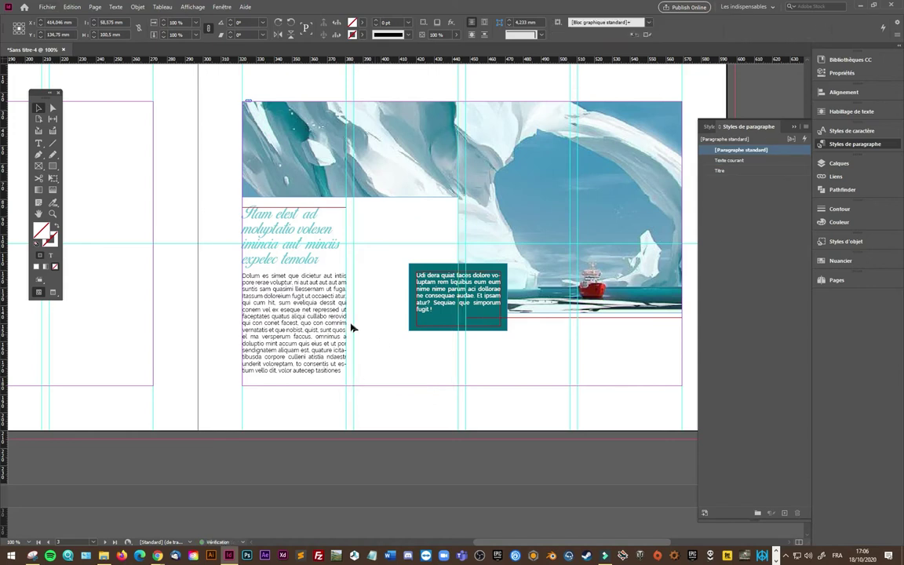
pyautogui.click(325, 275)
pyautogui.moveTo(348, 296); pyautogui.dragTo(402, 299)
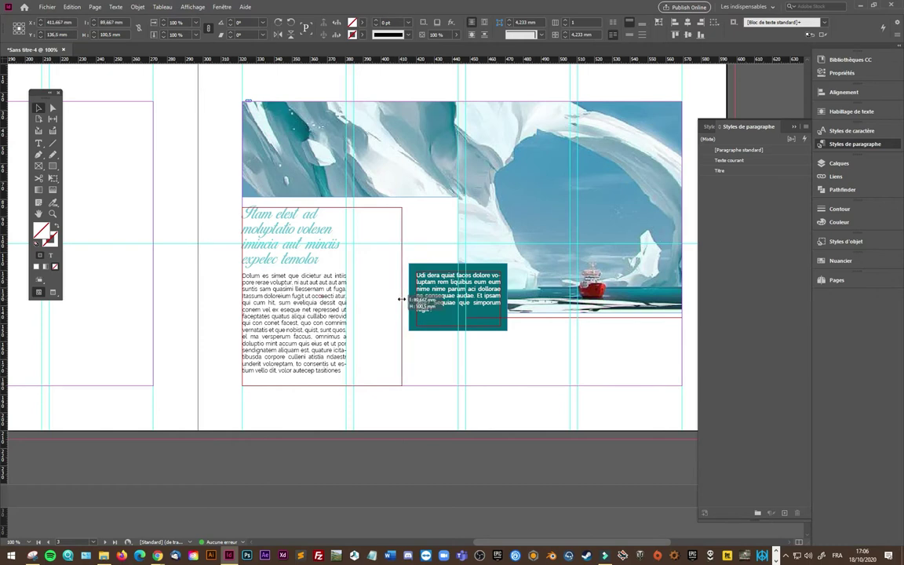
pyautogui.moveTo(402, 299); pyautogui.dragTo(402, 302)
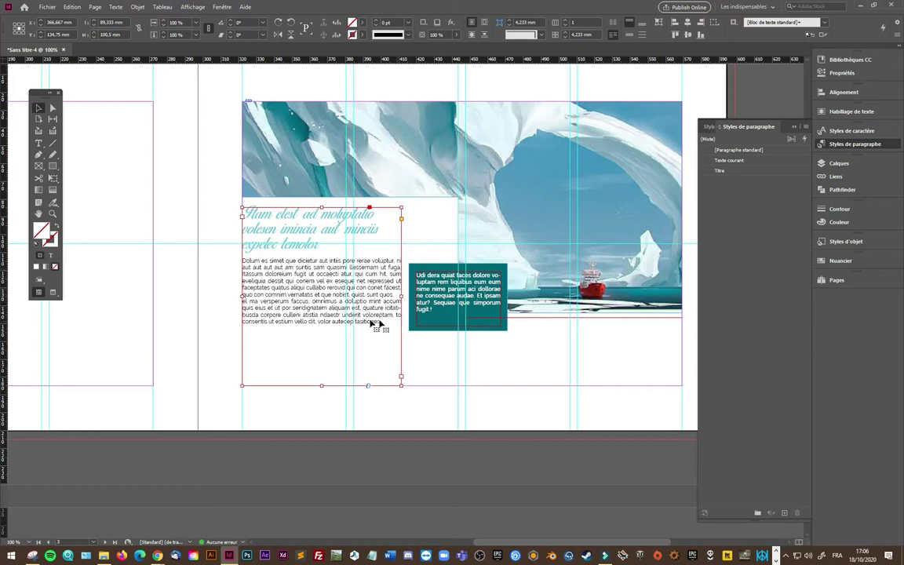
# - Extend the body with more placeholder text down to the bottom margin
pyautogui.click(39, 143)
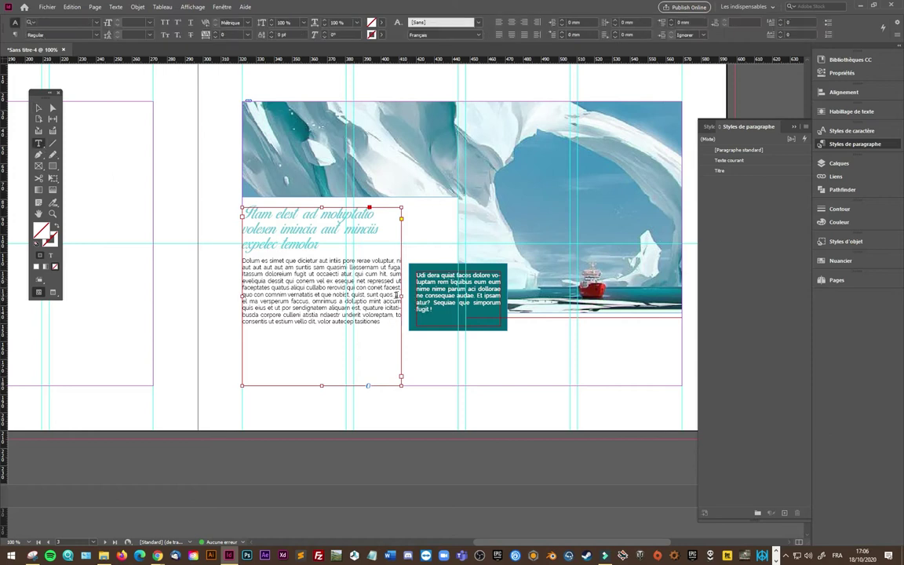
pyautogui.click(389, 321)
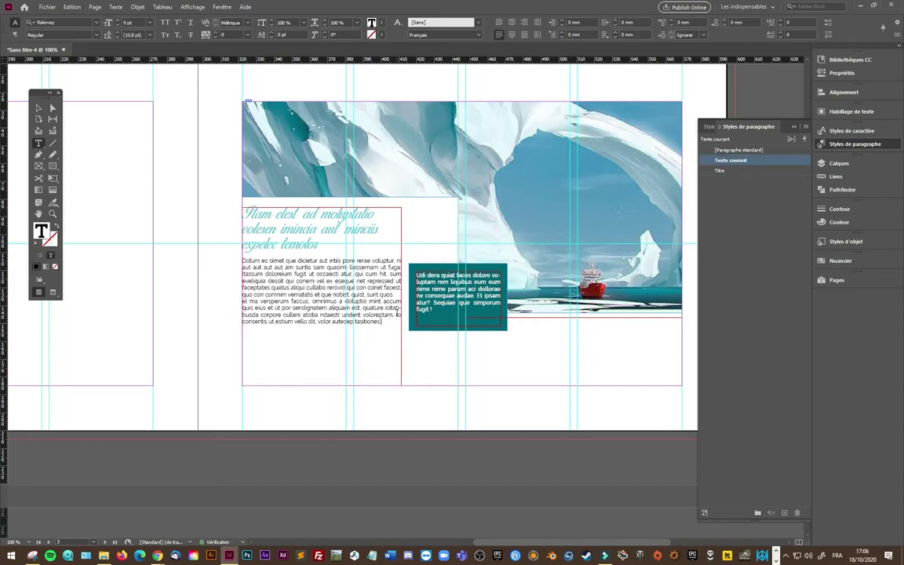
pyautogui.rightClick(288, 326)
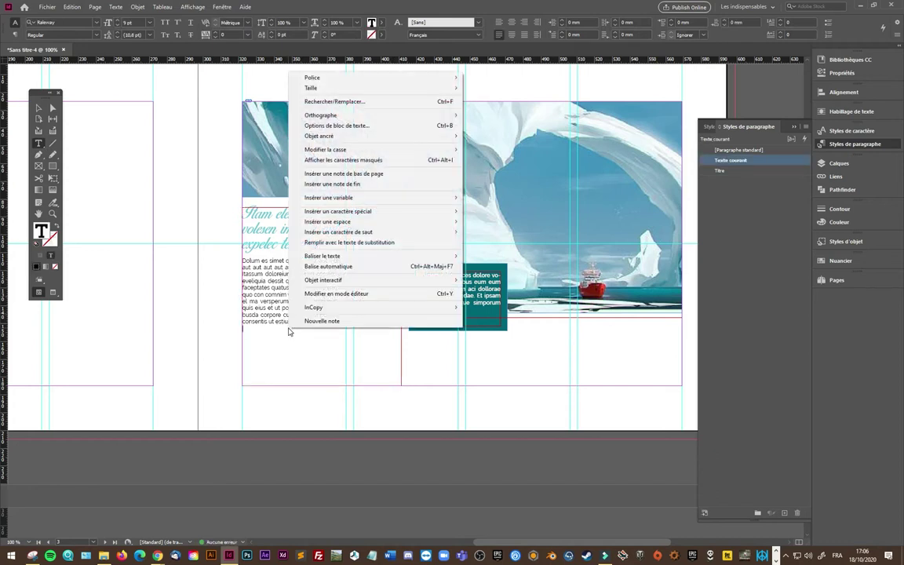
pyautogui.click(357, 240)
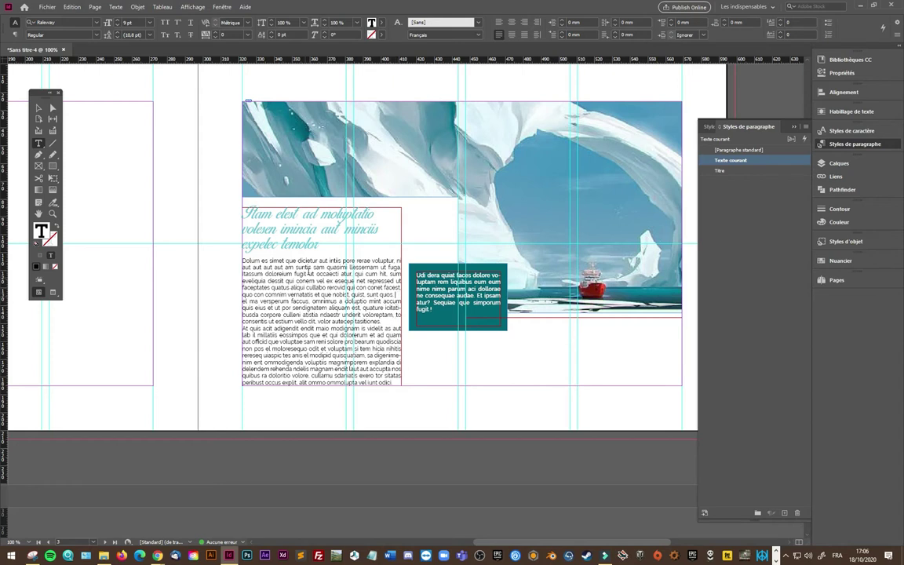
# - Set the Texte courant style's Espace après to 2 mm under Retrait et espacement
pyautogui.doubleClick(730, 160)
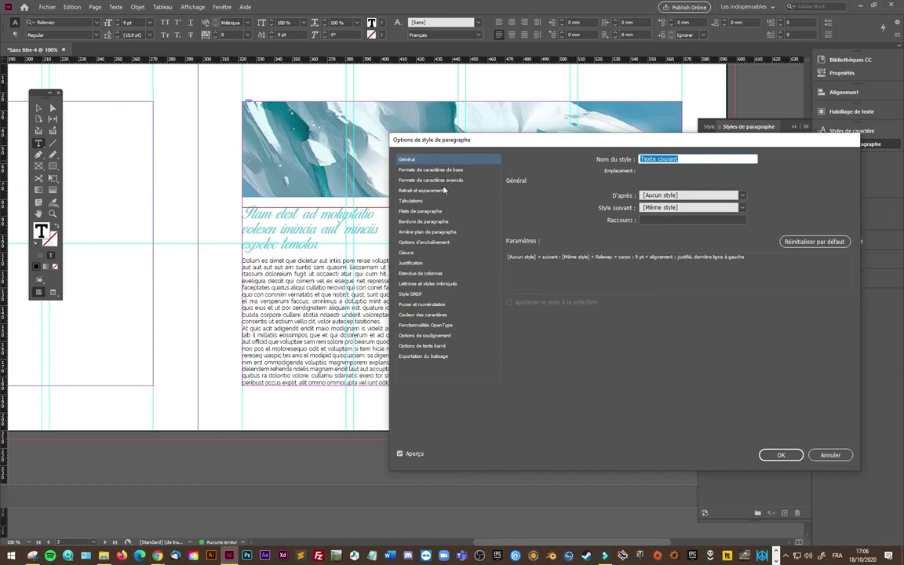
pyautogui.click(424, 190)
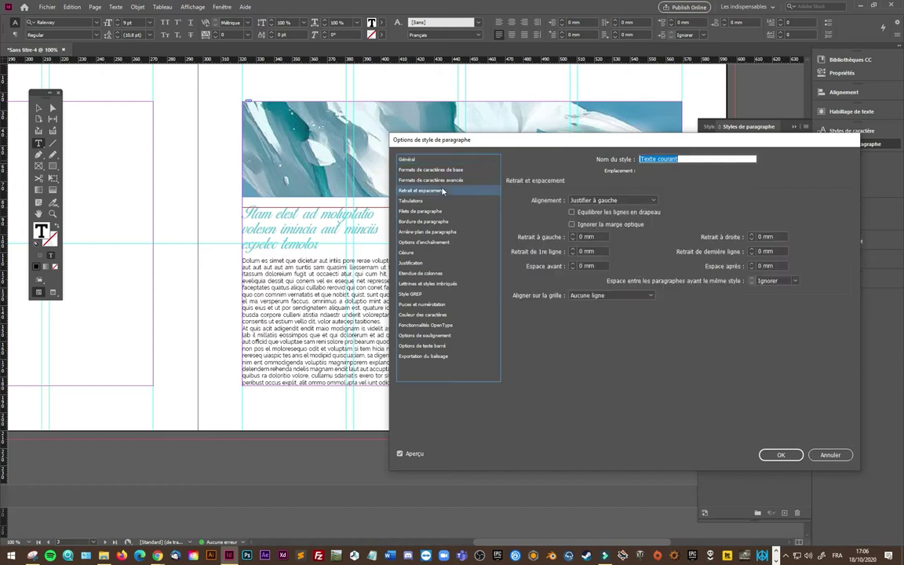
pyautogui.click(752, 264)
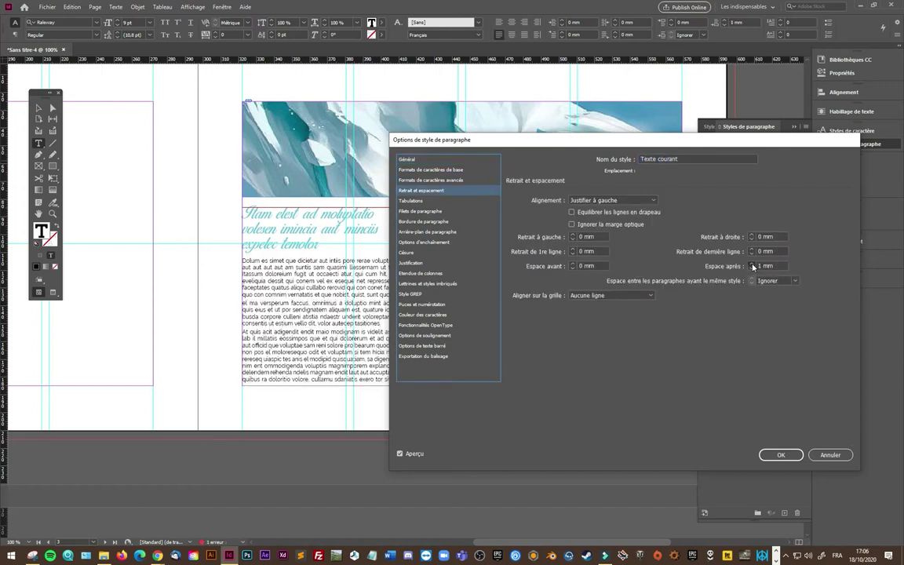
pyautogui.click(752, 265)
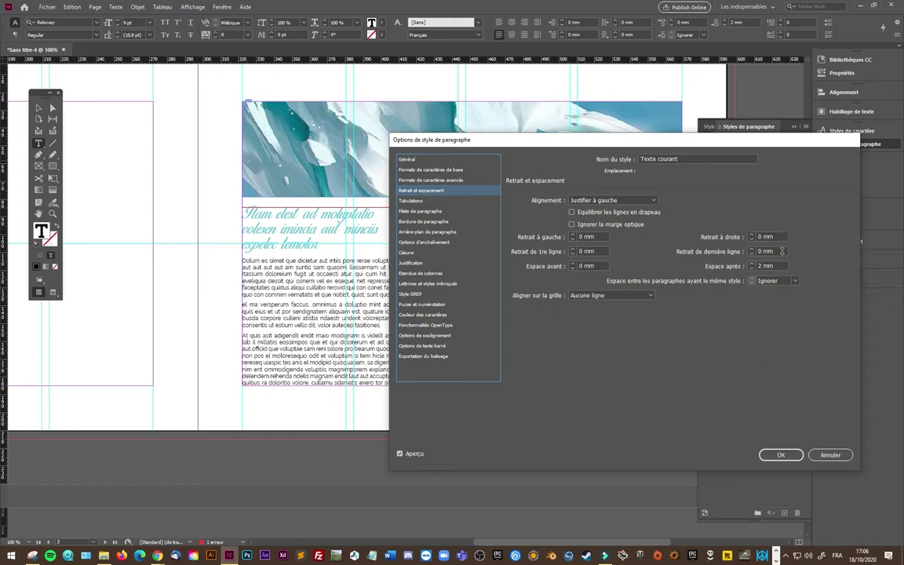
pyautogui.click(780, 456)
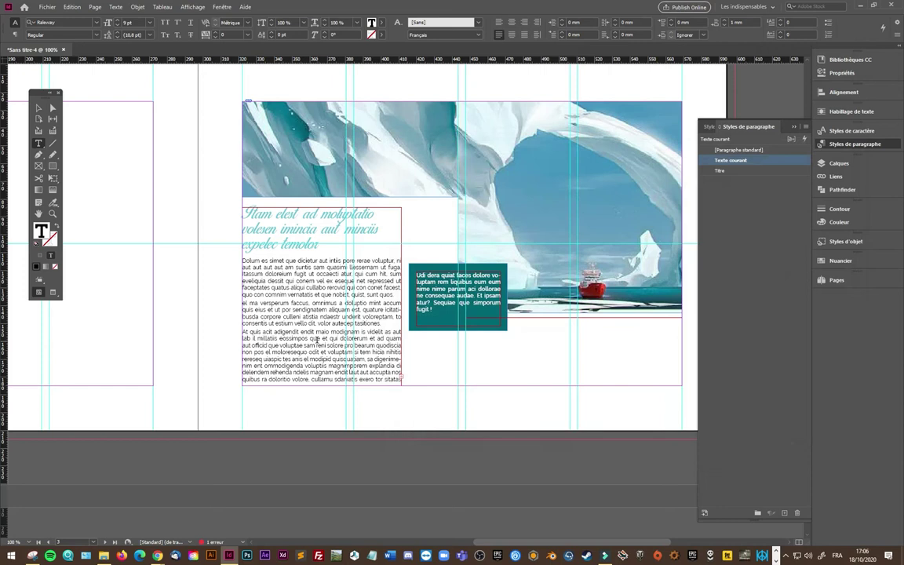
# - Try drawing a new frame for the body's overflow text, then undo it
pyautogui.click(38, 107)
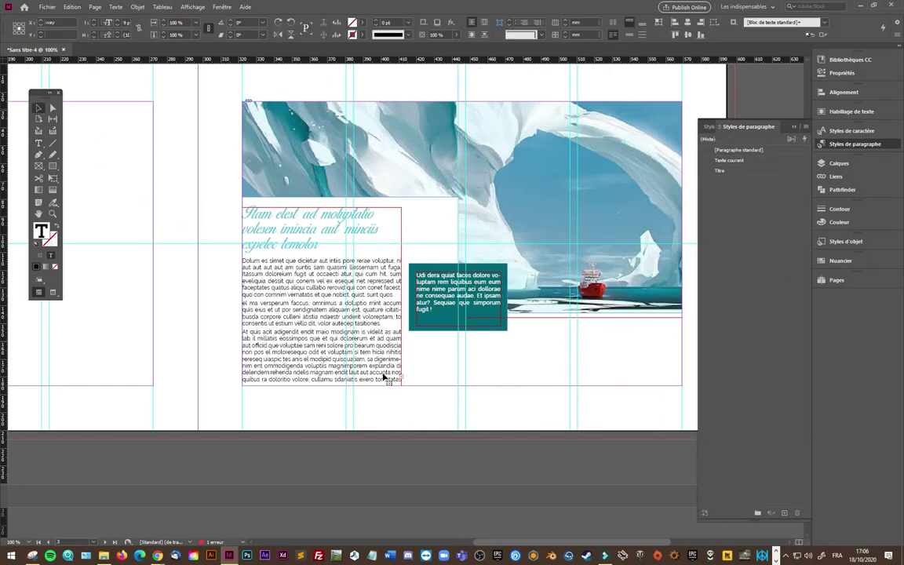
pyautogui.click(384, 377)
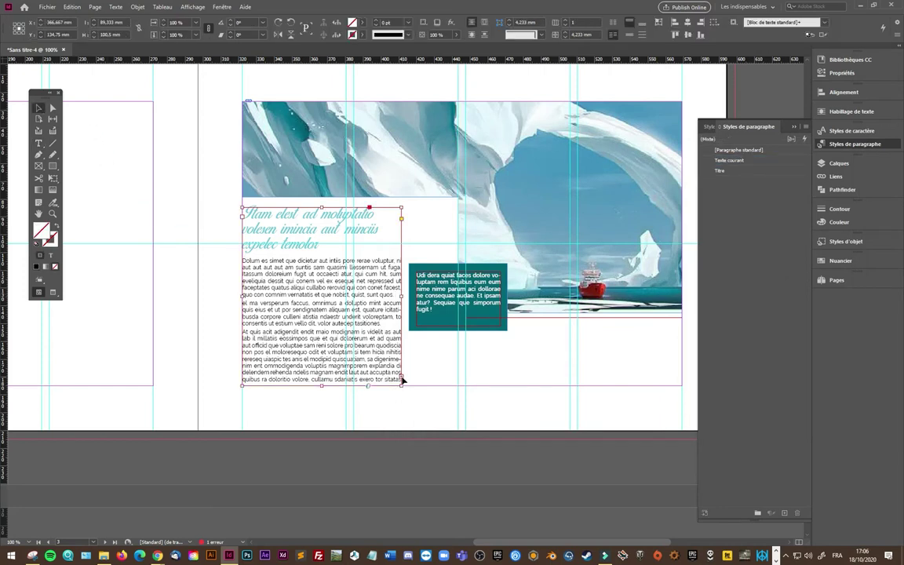
pyautogui.moveTo(508, 352); pyautogui.dragTo(592, 414)
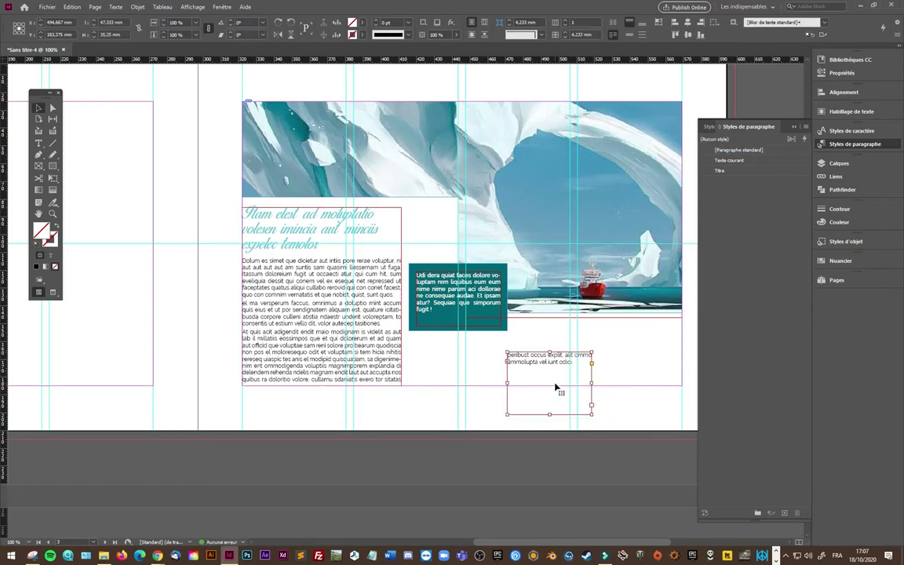
pyautogui.hotkey('ctrl', 'z')
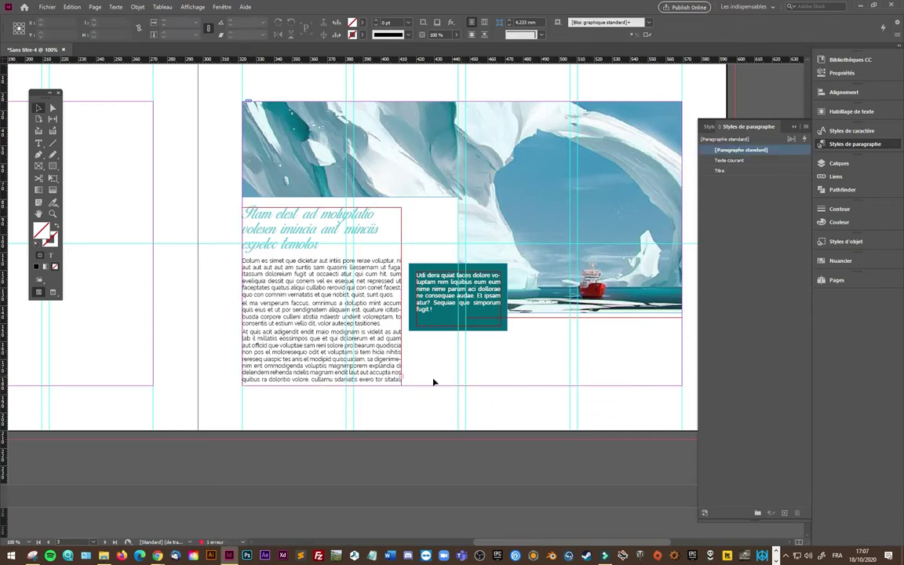
# - Try threading the overset text into the lower-right frame, undo it, and open the Story Editor
pyautogui.click(403, 380)
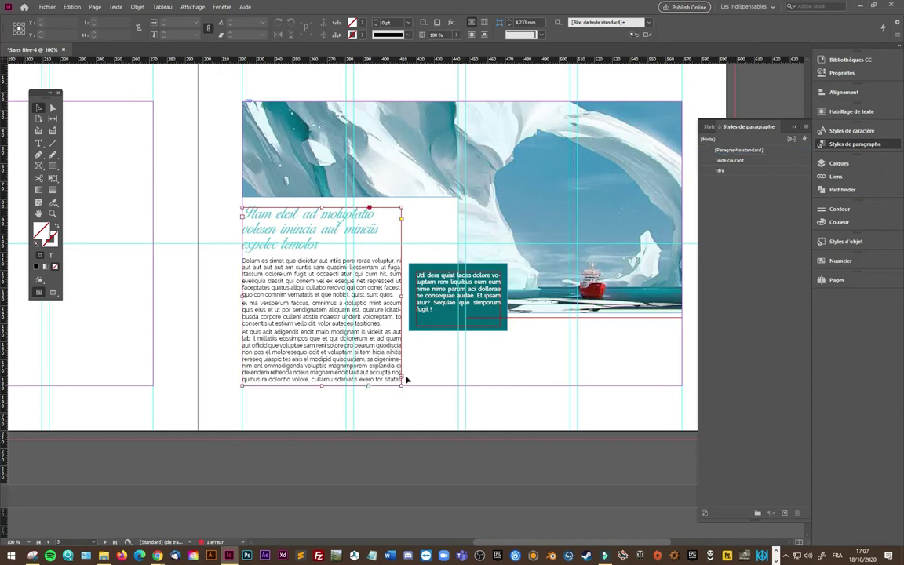
pyautogui.click(402, 380)
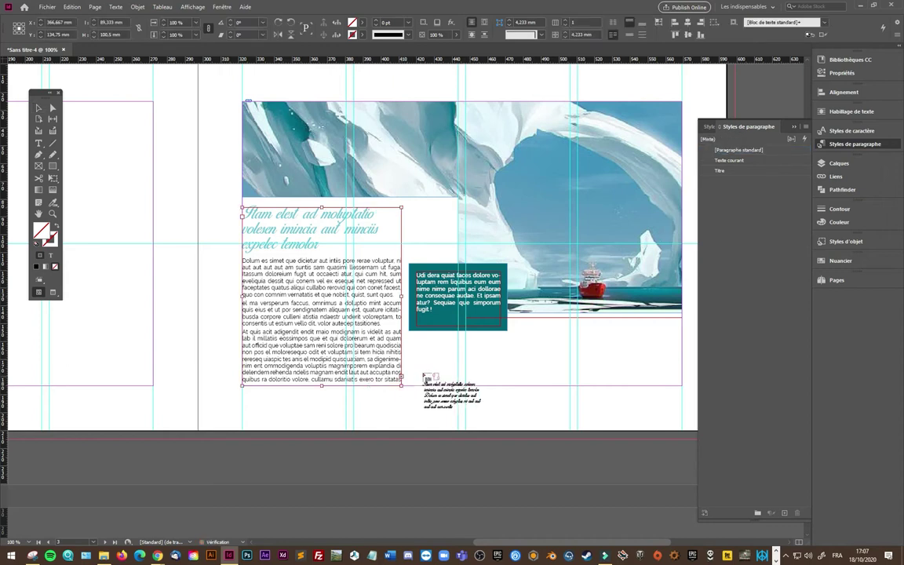
pyautogui.click(527, 360)
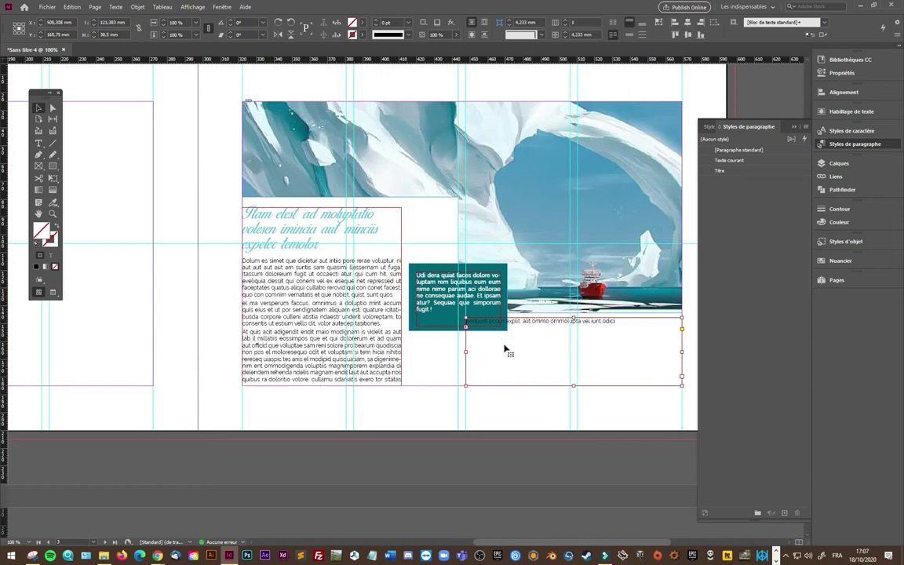
pyautogui.press('Delete')
pyautogui.click(401, 383)
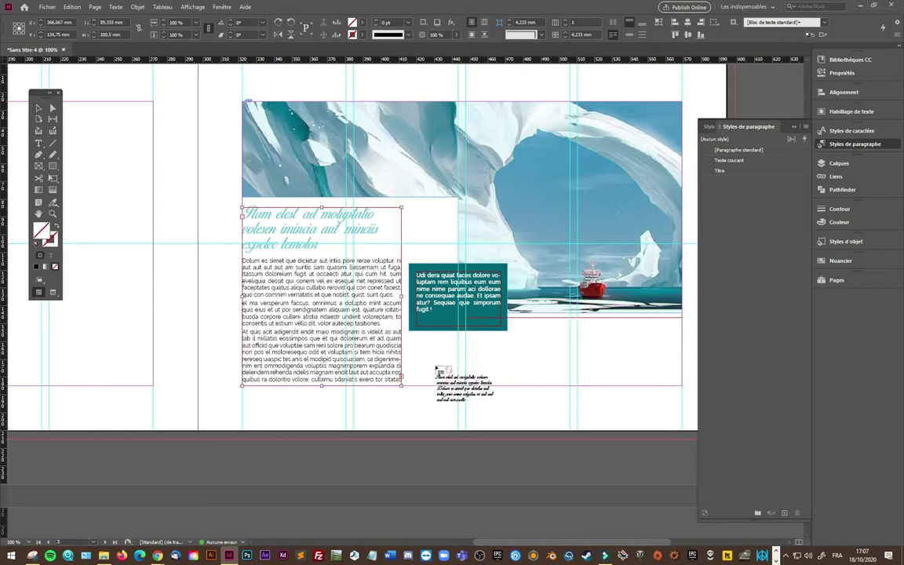
pyautogui.click(38, 108)
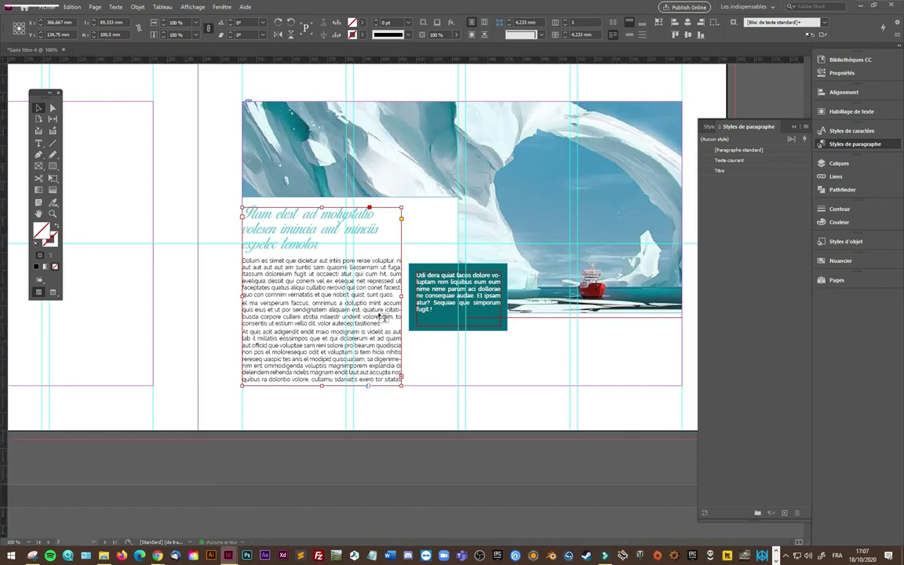
pyautogui.hotkey('ctrl', 'y')
# - Delete the overset text after 'ra doloritio volore.' in the Story Editor, then close it
pyautogui.scroll(-1, 167, 310)
pyautogui.scroll(-1, 141, 275)
pyautogui.moveTo(113, 63); pyautogui.dragTo(547, 84)
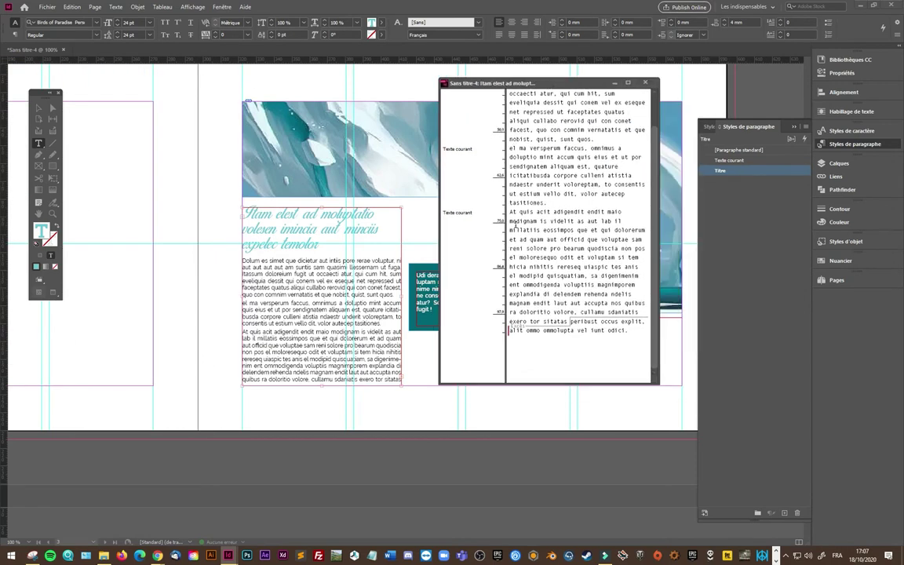
pyautogui.scroll(1, 514, 223)
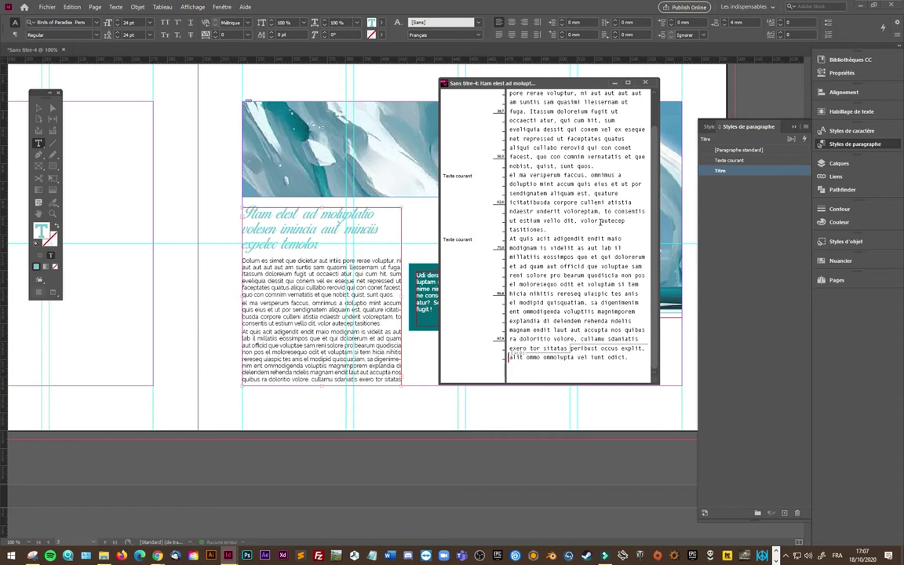
pyautogui.scroll(2, 655, 217)
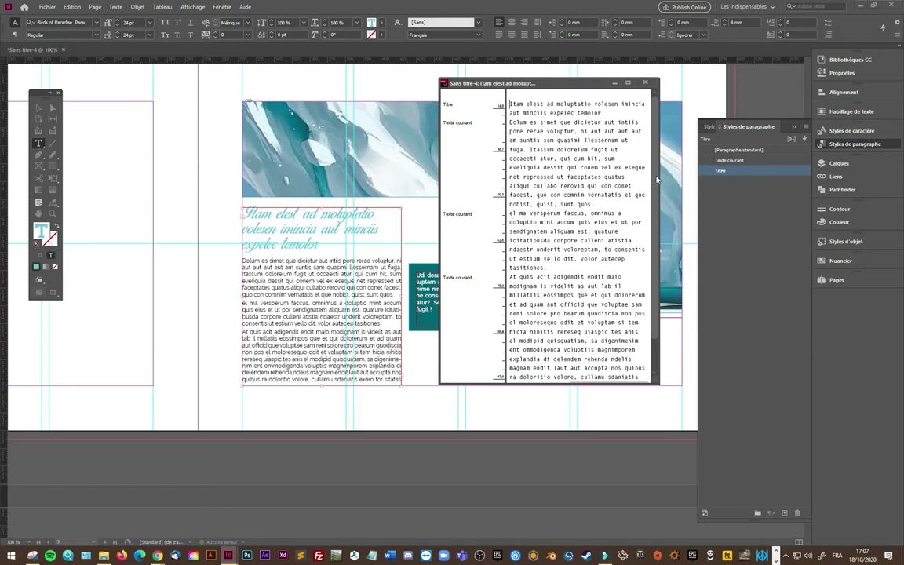
pyautogui.scroll(-2, 648, 283)
pyautogui.moveTo(632, 362); pyautogui.dragTo(578, 343)
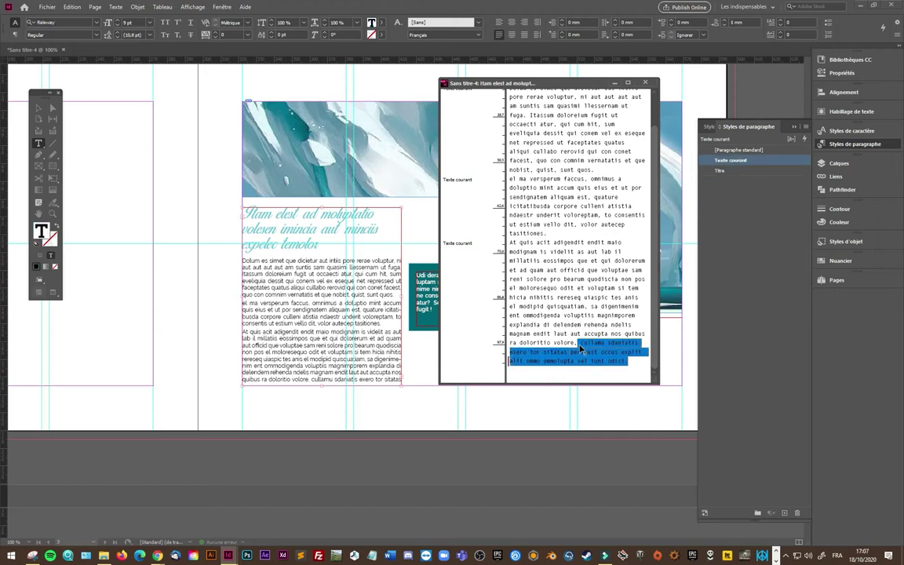
pyautogui.press('BackSpace')
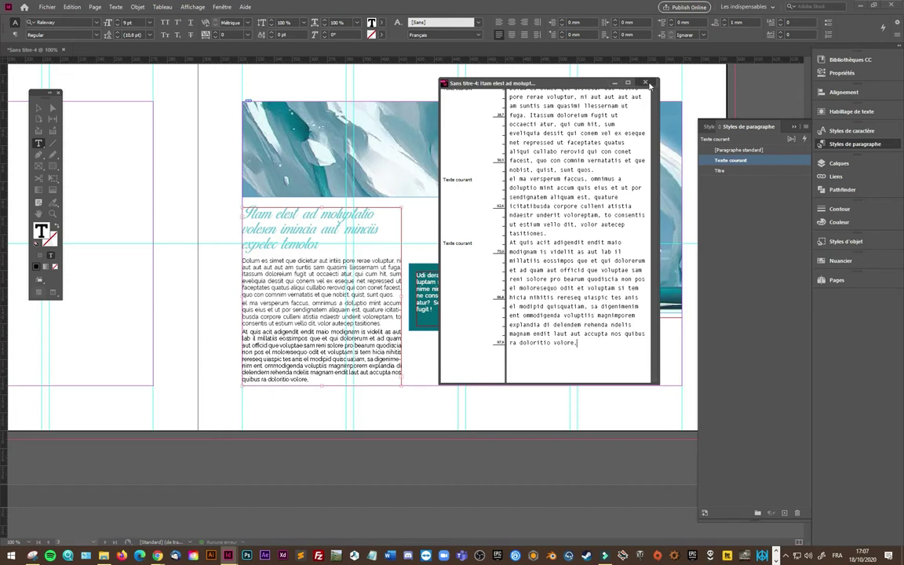
pyautogui.hotkey('ctrl', 'y')
pyautogui.press('Escape')
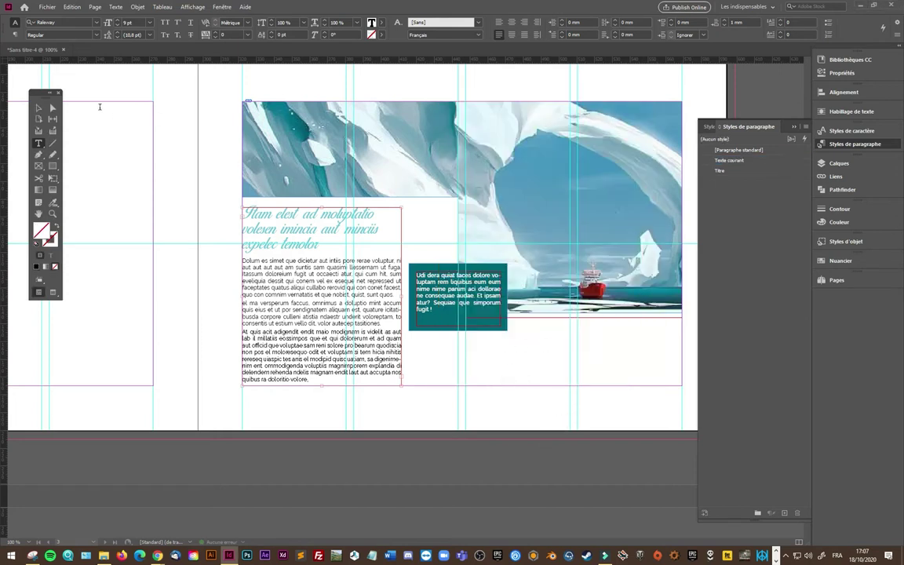
# - Flow the heading and body text into the frame below the image, set to 2 columns
pyautogui.click(548, 361)
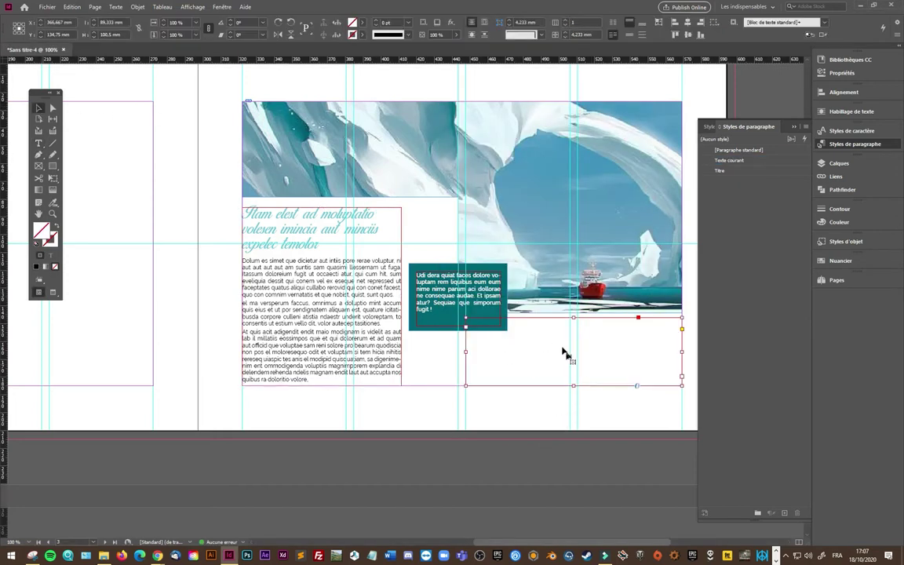
pyautogui.moveTo(680, 352)
pyautogui.mouseDown()
pyautogui.moveTo(570, 354)
pyautogui.moveTo(683, 352)
pyautogui.mouseUp()
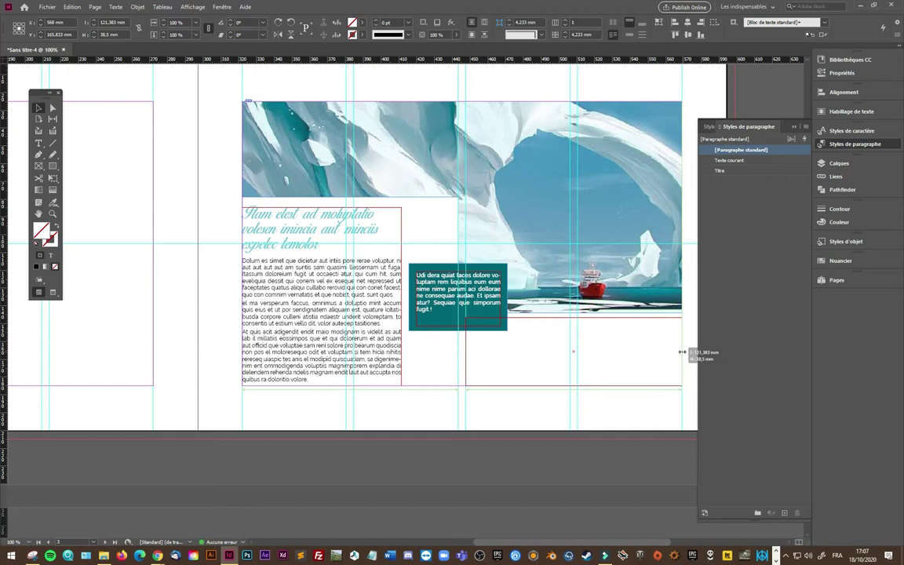
pyautogui.moveTo(682, 353); pyautogui.dragTo(682, 353)
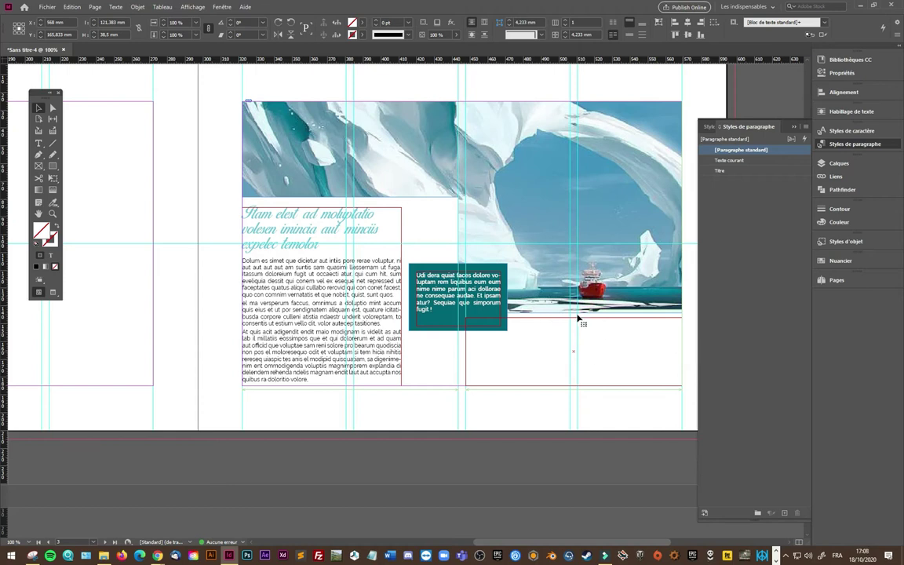
pyautogui.click(516, 347)
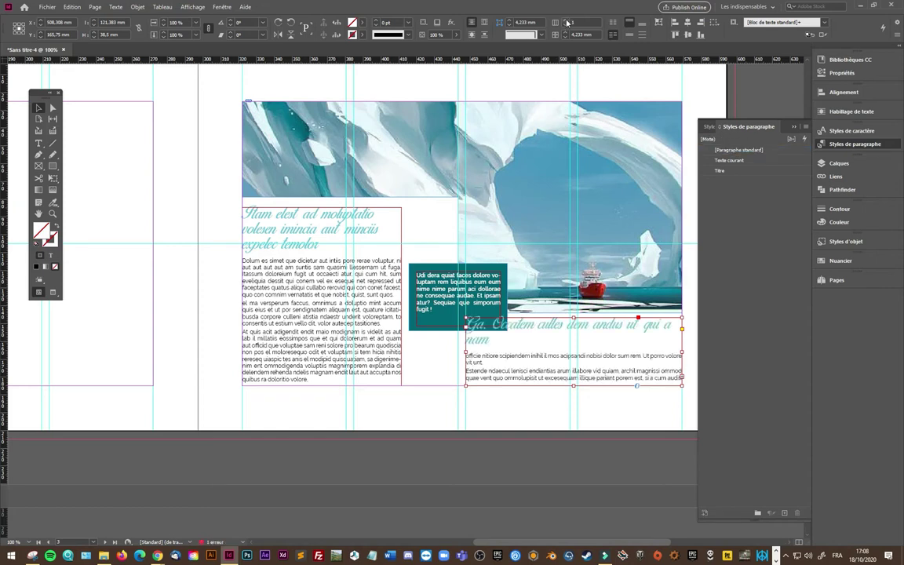
pyautogui.click(567, 21)
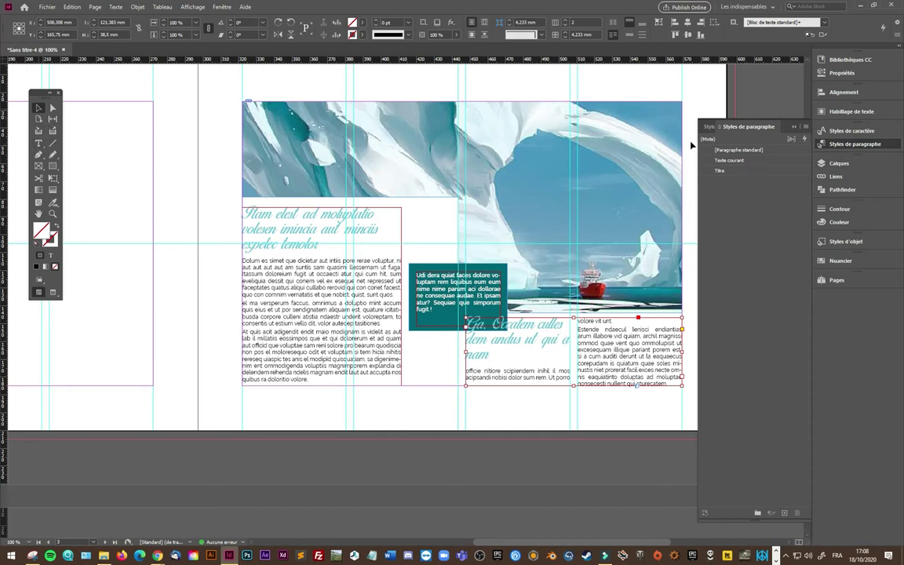
# - Set the Titre style's column layout to Etendue de colonnes spanning Tous
pyautogui.doubleClick(756, 172)
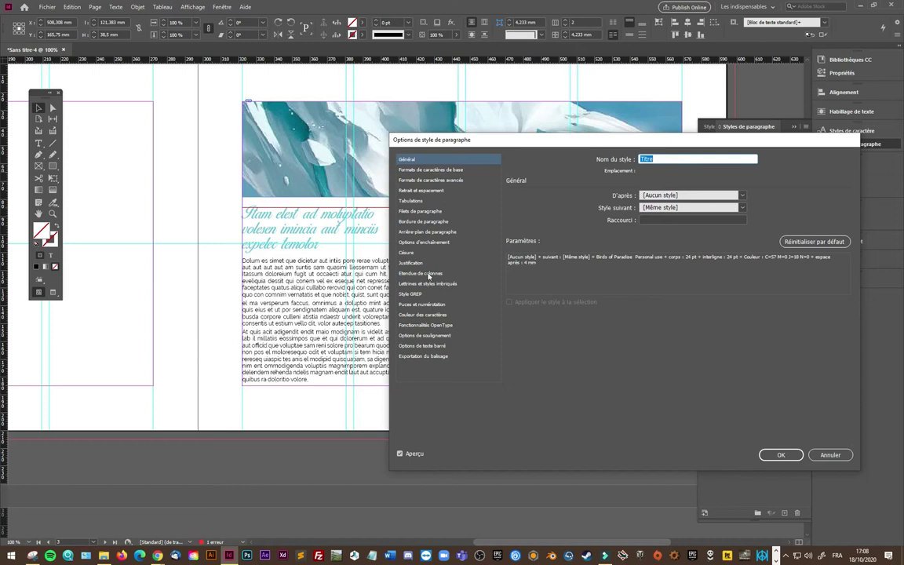
pyautogui.click(428, 274)
pyautogui.click(675, 202)
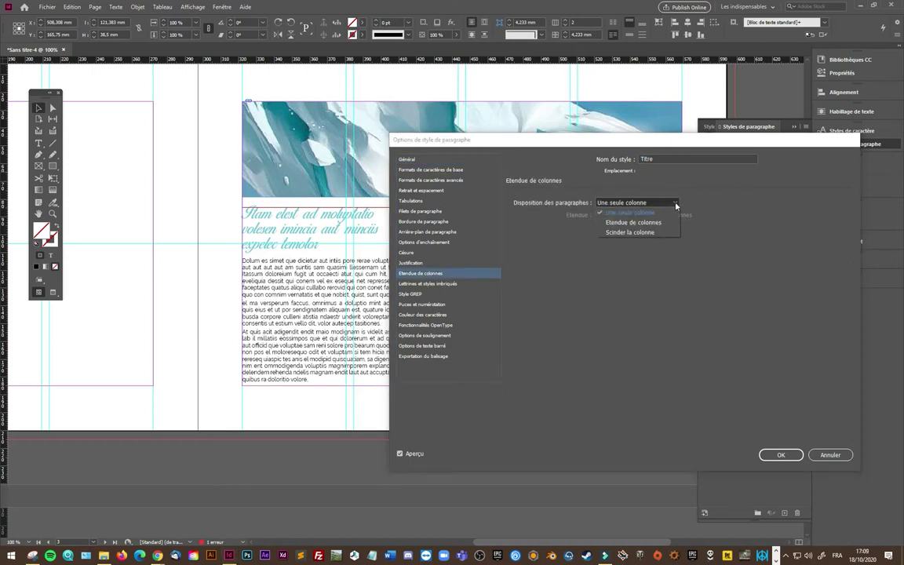
pyautogui.click(662, 223)
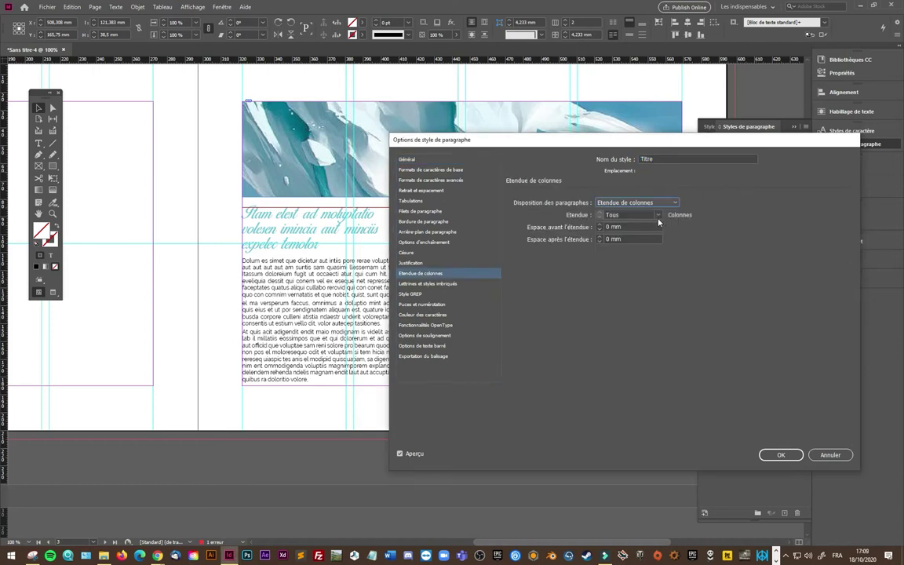
pyautogui.click(781, 455)
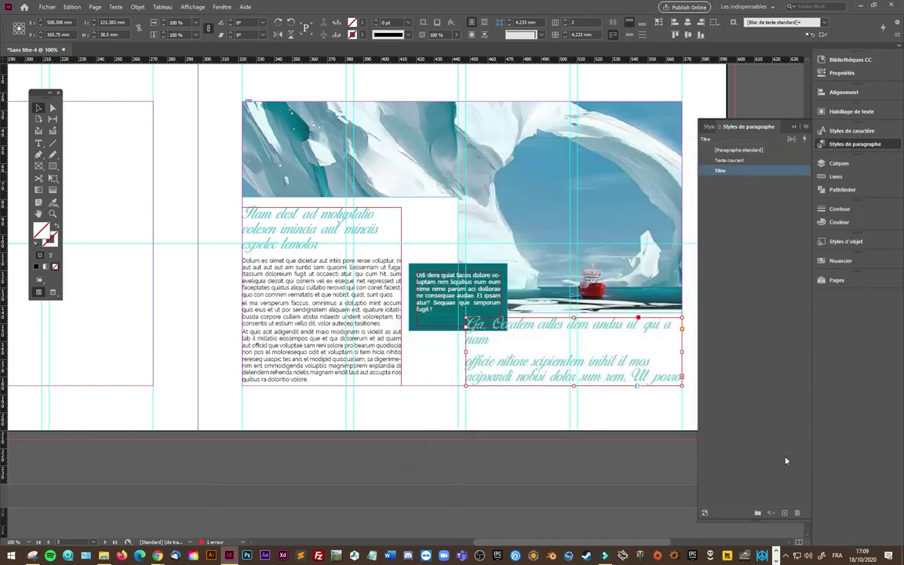
# - Apply Texte courant to the officie nitiore and Estende paragraphs below the title
pyautogui.click(38, 143)
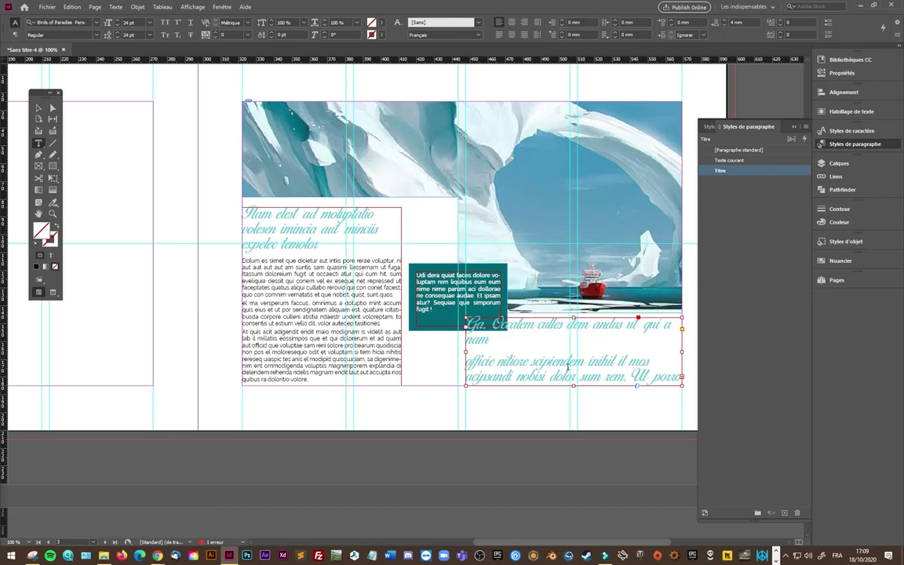
pyautogui.click(591, 366)
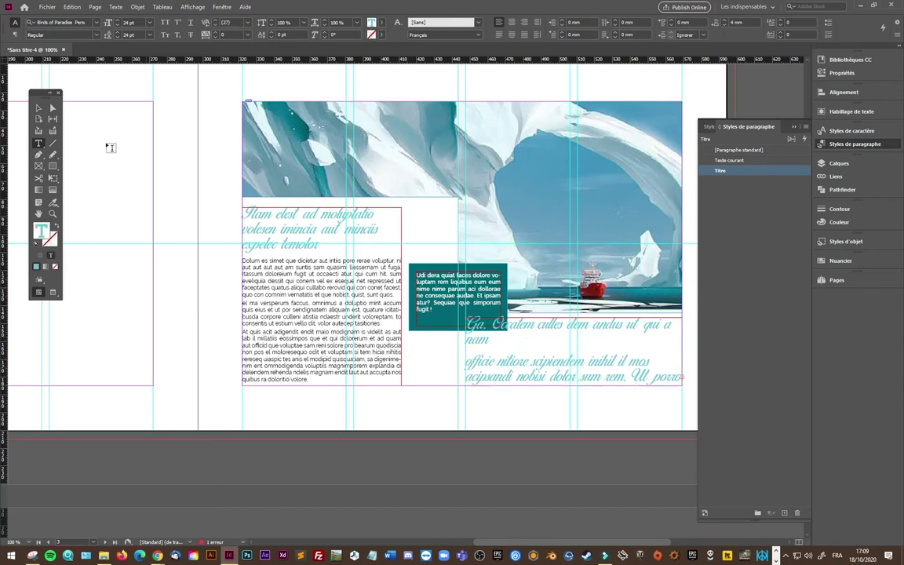
pyautogui.click(38, 107)
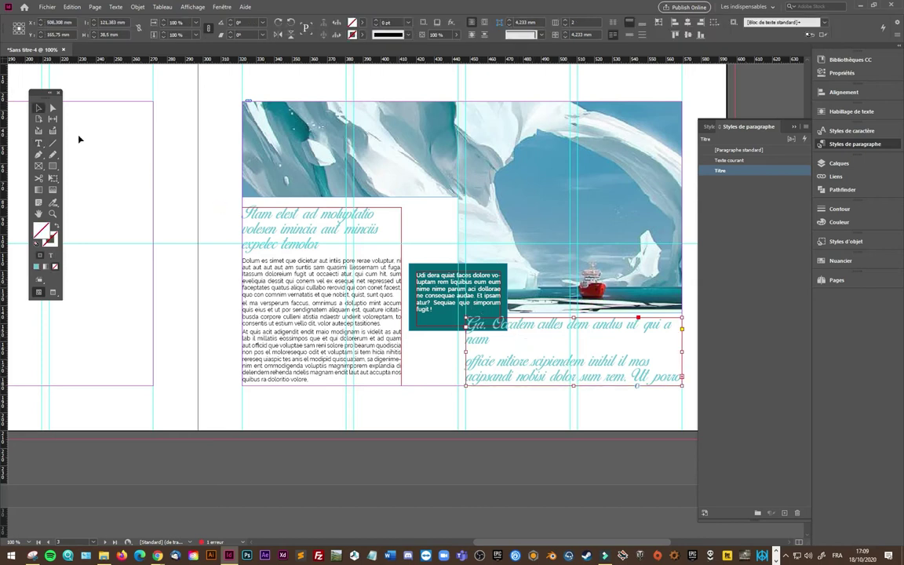
pyautogui.click(38, 144)
pyautogui.click(571, 328)
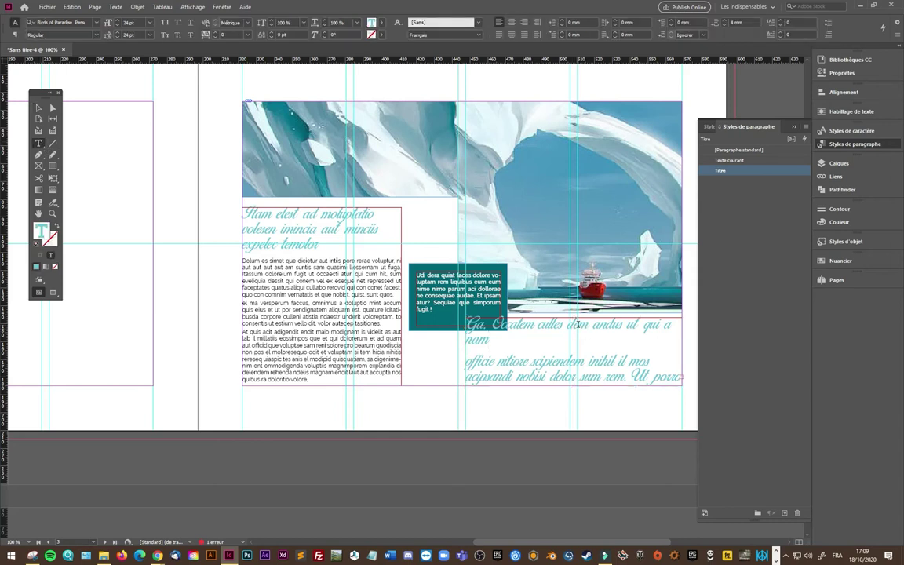
pyautogui.click(561, 362)
pyautogui.click(730, 160)
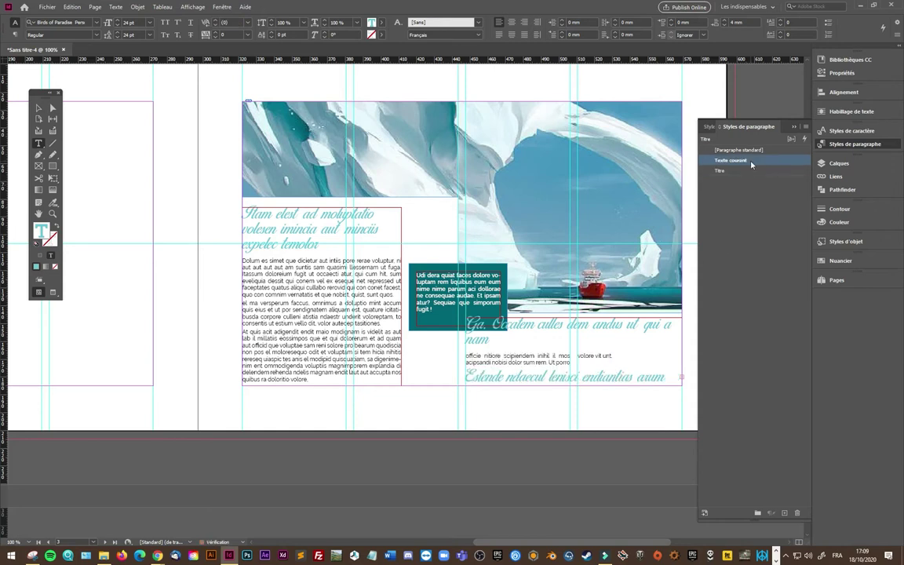
pyautogui.click(612, 379)
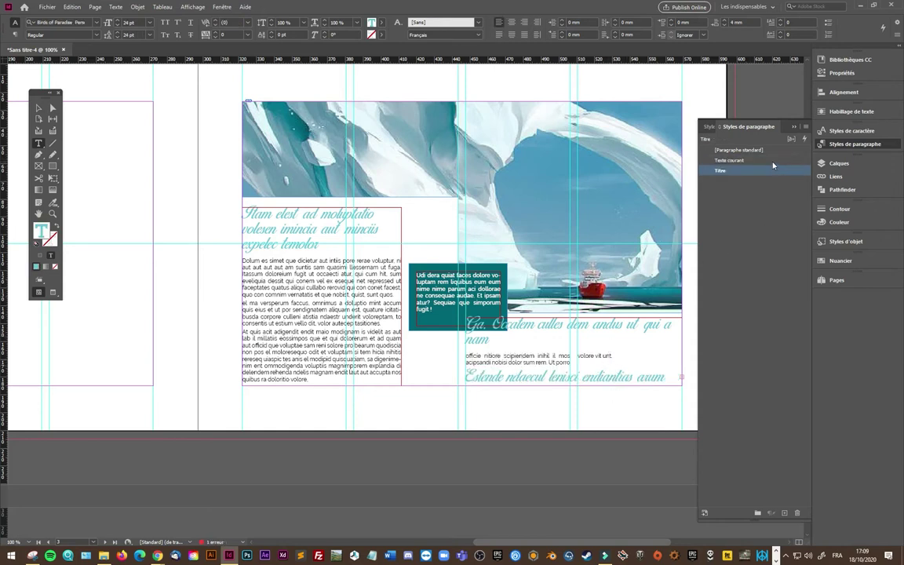
pyautogui.click(772, 160)
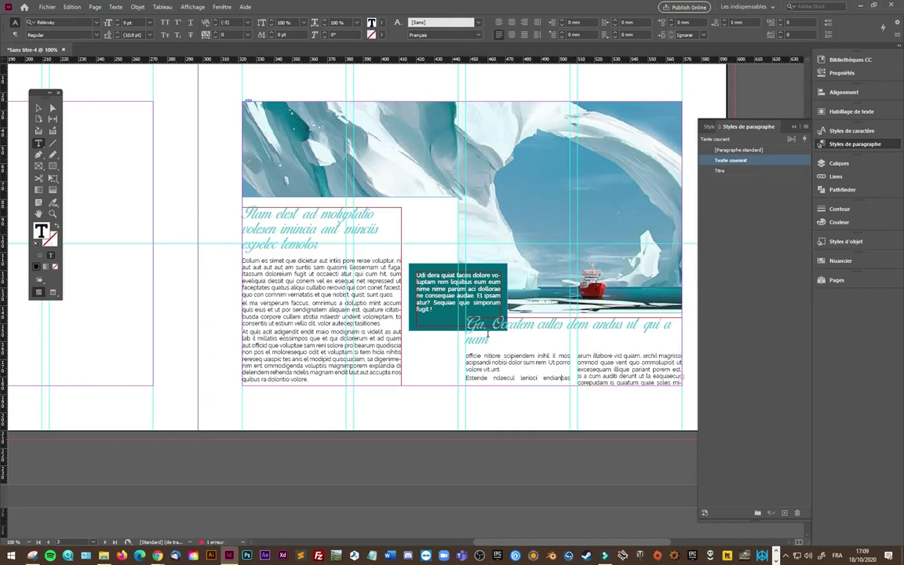
# - Append 'imna umolus bouchus cousus' to the end of the title line
pyautogui.click(493, 339)
pyautogui.write('imna u')
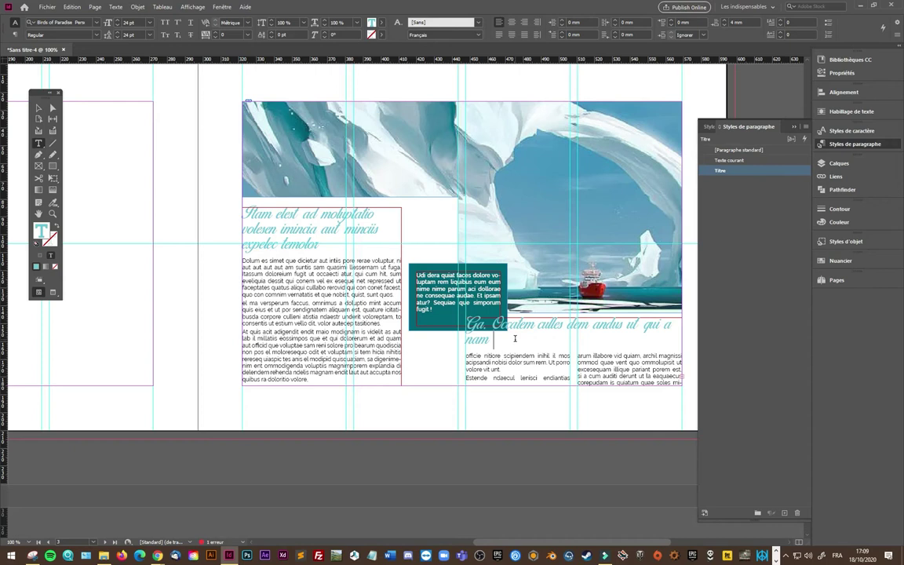
pyautogui.write('molus bouchus cousus')
pyautogui.click(552, 366)
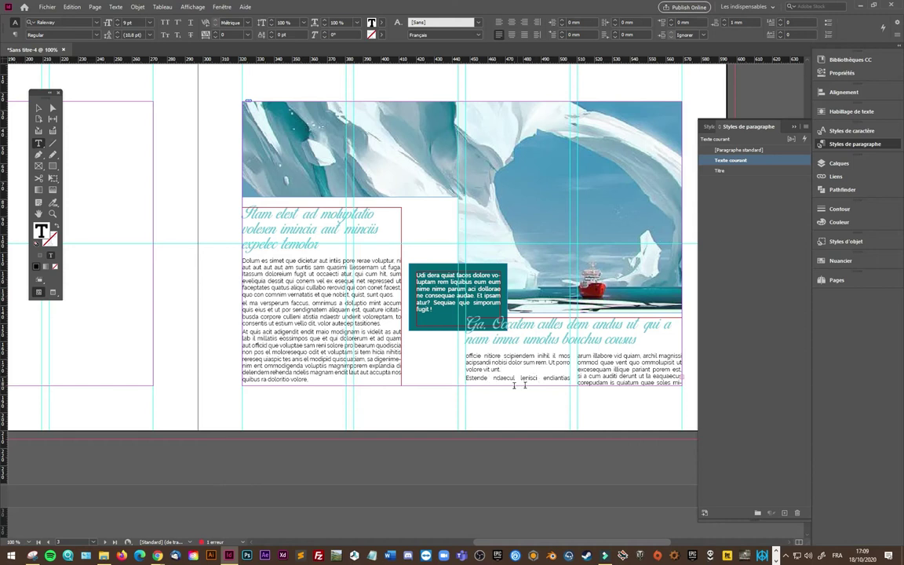
# - Remove extra returns so the Estende and illabore lines join the preceding paragraph
pyautogui.press('Return')
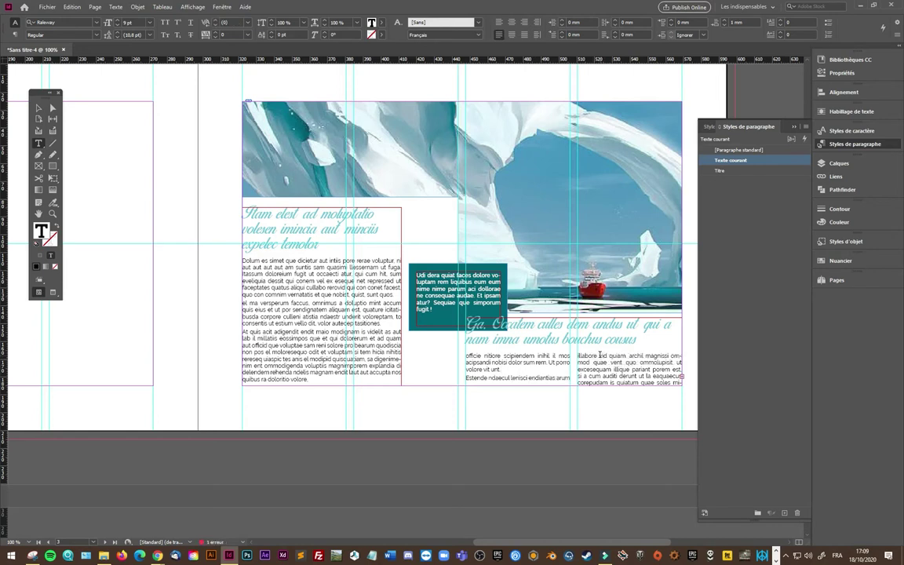
pyautogui.press('Return')
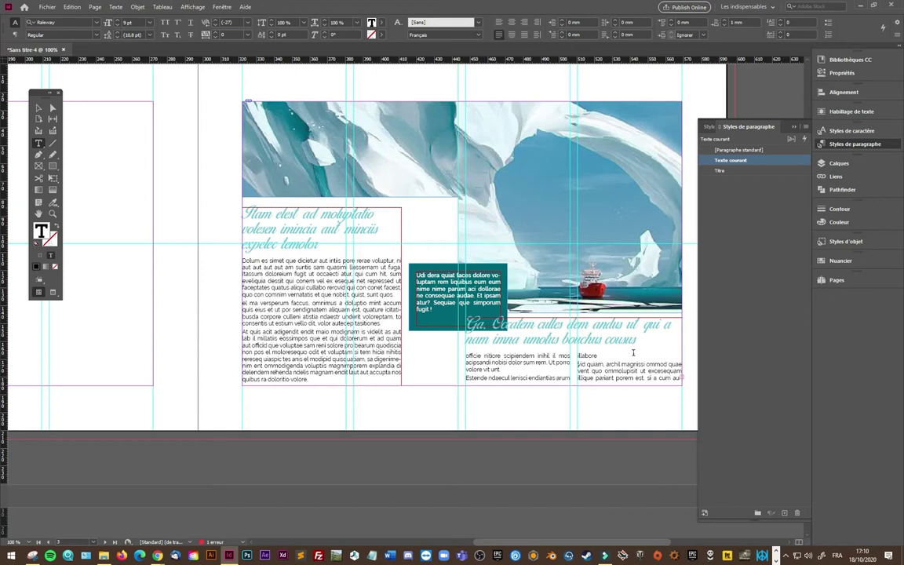
pyautogui.doubleClick(597, 356)
pyautogui.click(602, 355)
pyautogui.press('Delete')
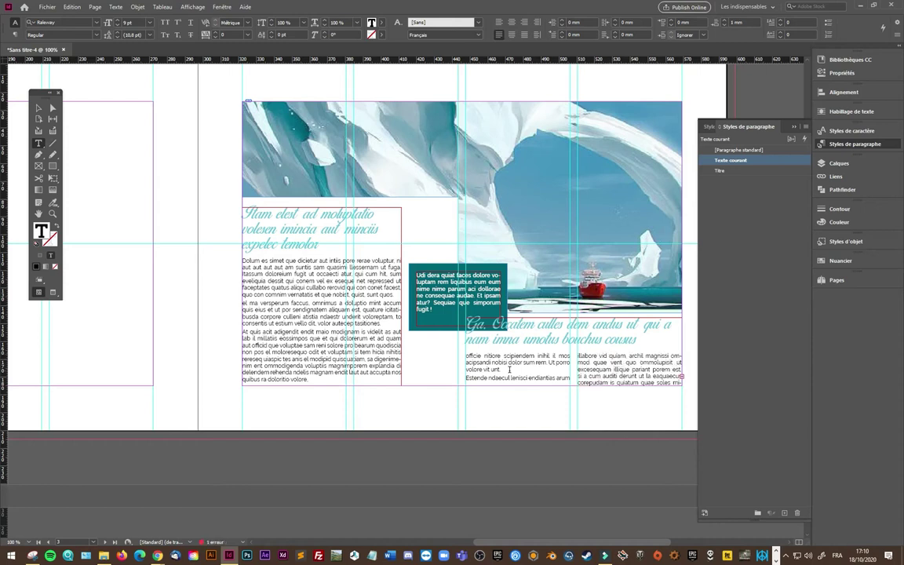
pyautogui.press('Delete')
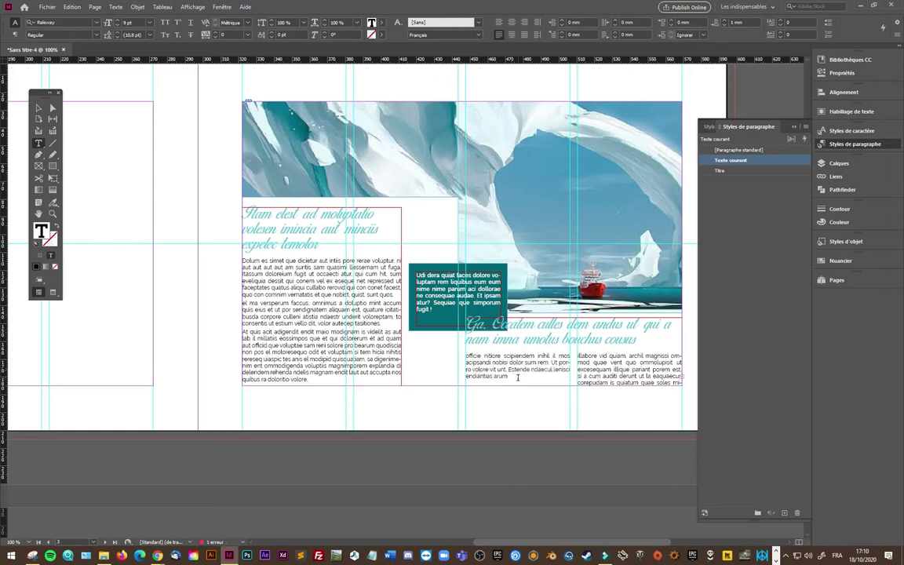
pyautogui.press('Delete')
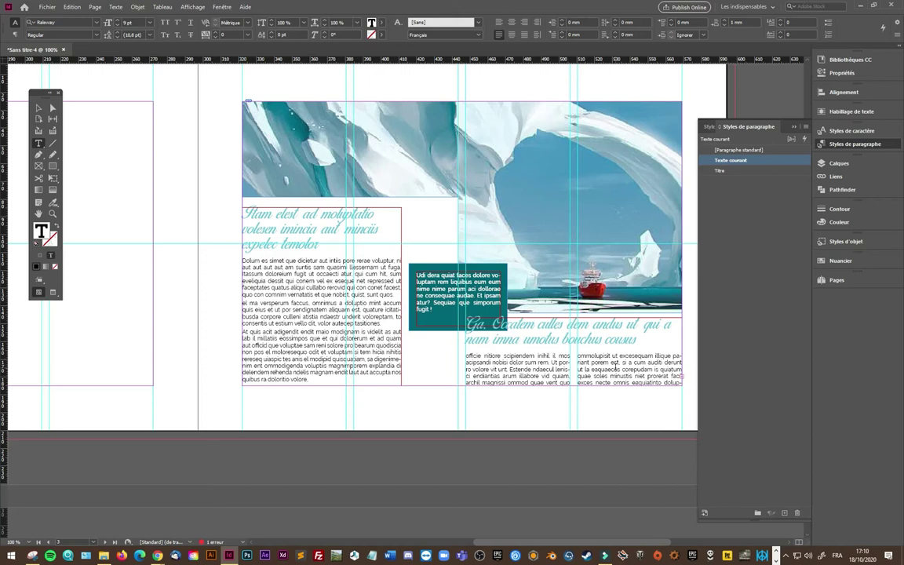
# - In the Story Editor, replace the text from 'omnis' onward with a period, ending 'facil exces necte.'
pyautogui.click(672, 378)
pyautogui.hotkey('ctrl', 'y')
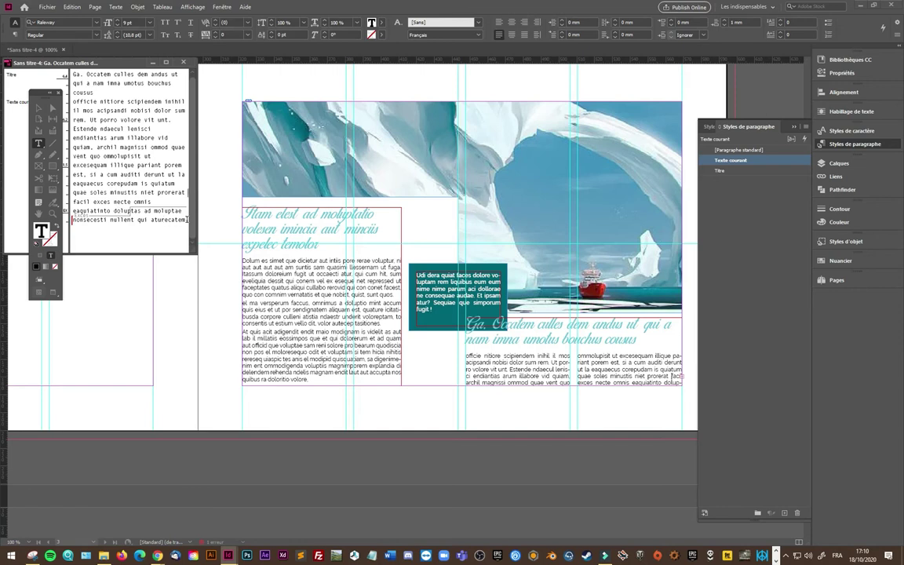
pyautogui.moveTo(187, 219); pyautogui.dragTo(133, 200)
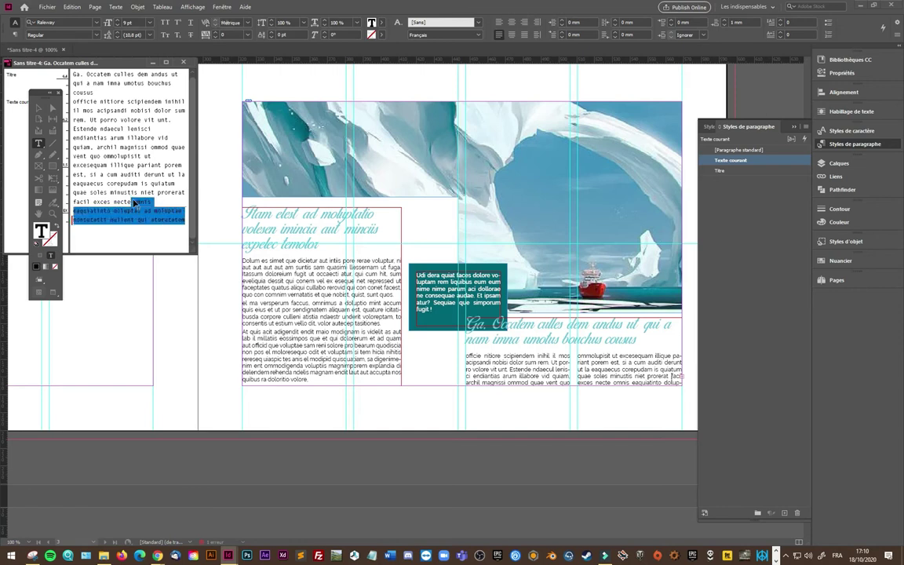
pyautogui.write('.')
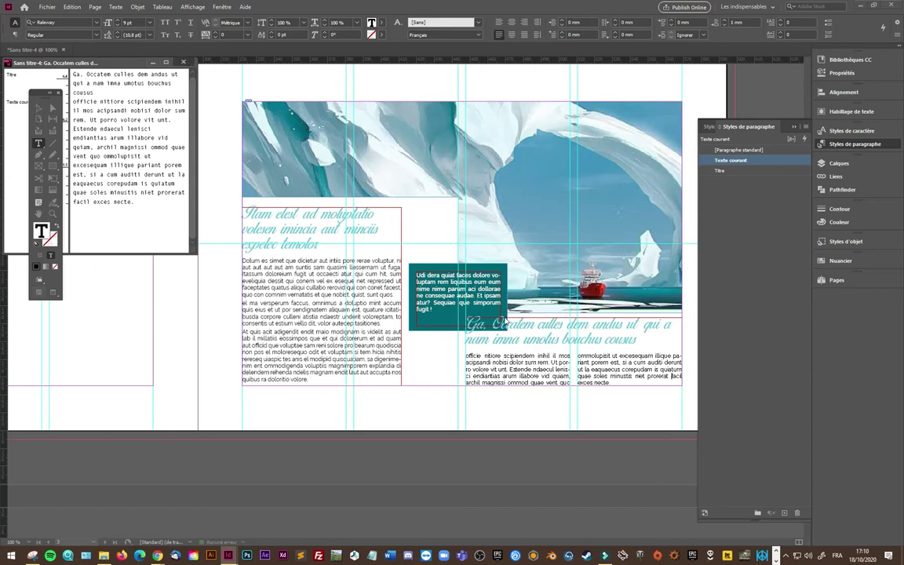
pyautogui.click(183, 62)
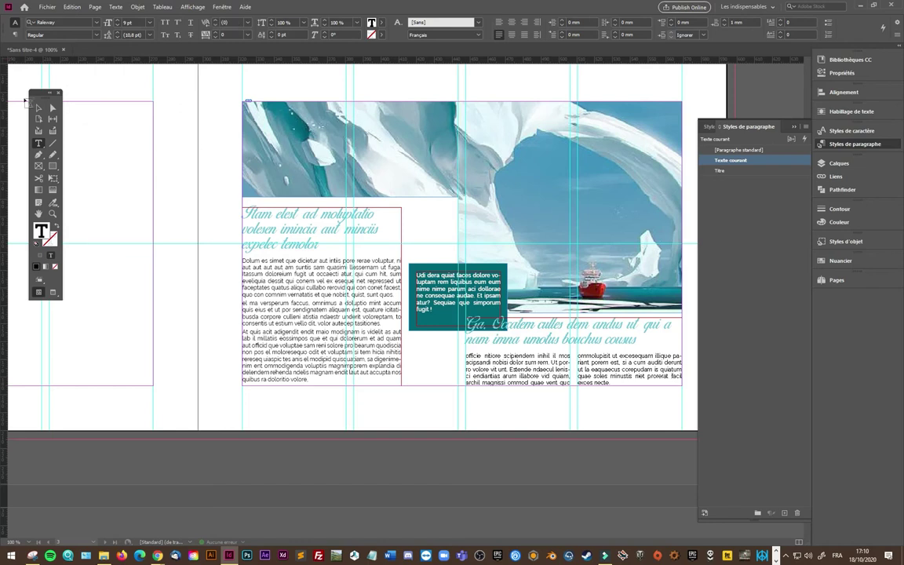
pyautogui.click(39, 109)
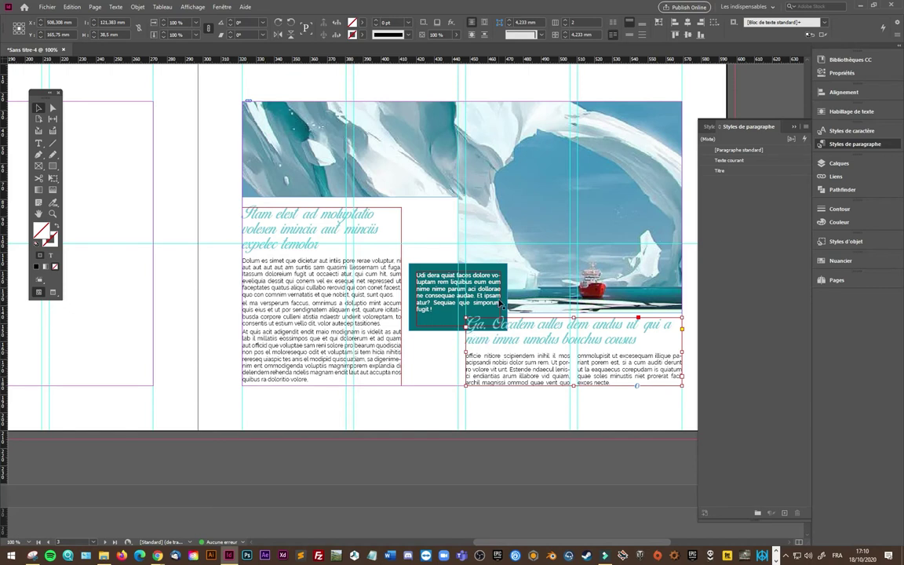
# - Move the teal text box left so it overlaps the left text column
pyautogui.press('F7')
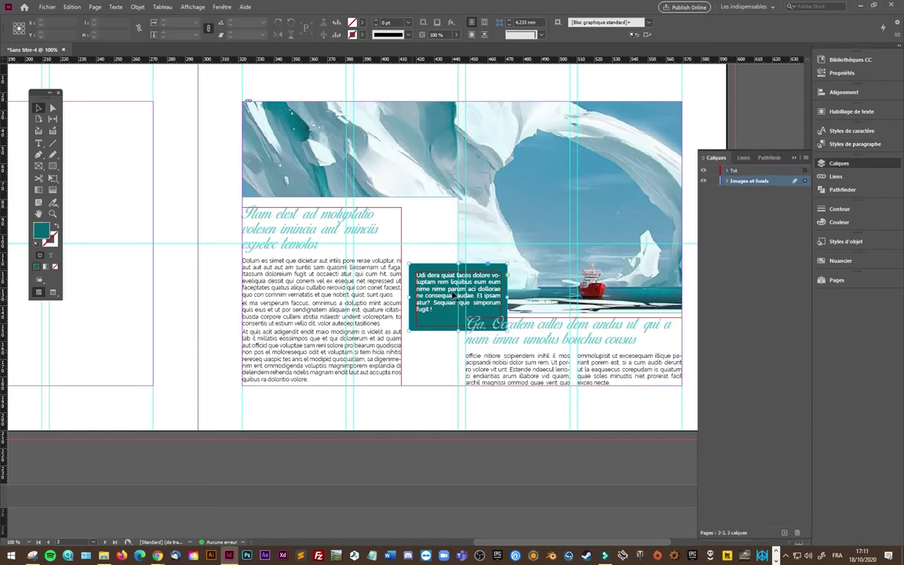
pyautogui.click(452, 295)
pyautogui.moveTo(452, 295); pyautogui.dragTo(406, 295)
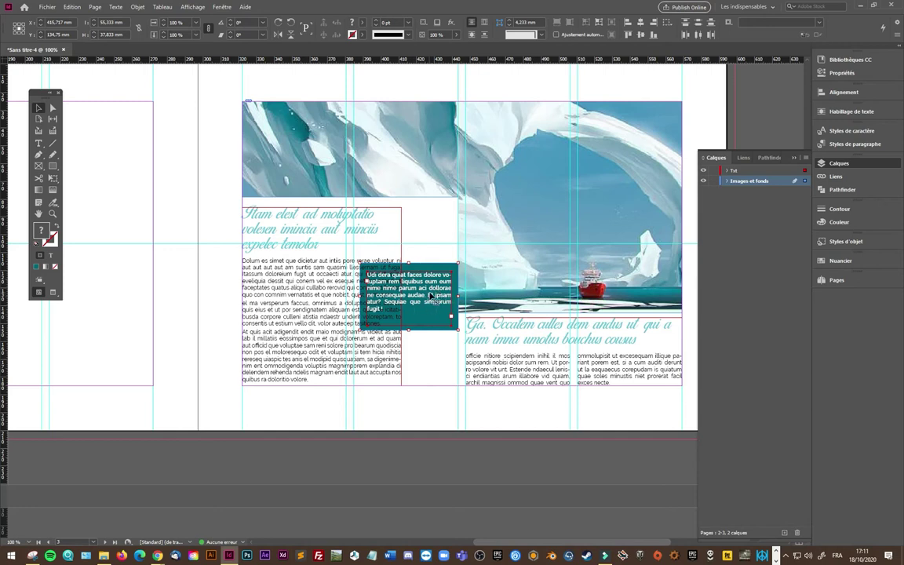
# - Narrow the white frame beneath the iceberg image by dragging its right edge inward
pyautogui.click(453, 229)
pyautogui.click(413, 197)
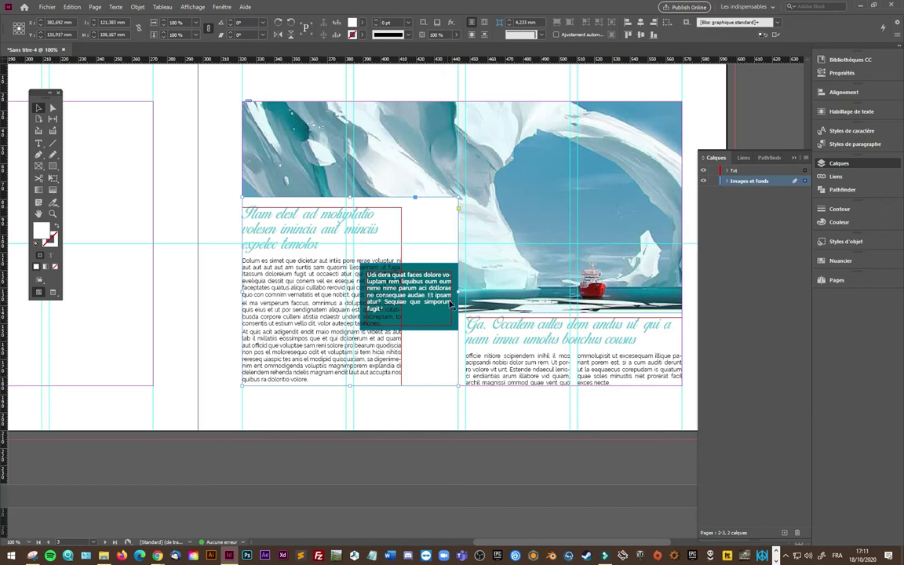
pyautogui.moveTo(458, 290); pyautogui.dragTo(441, 293)
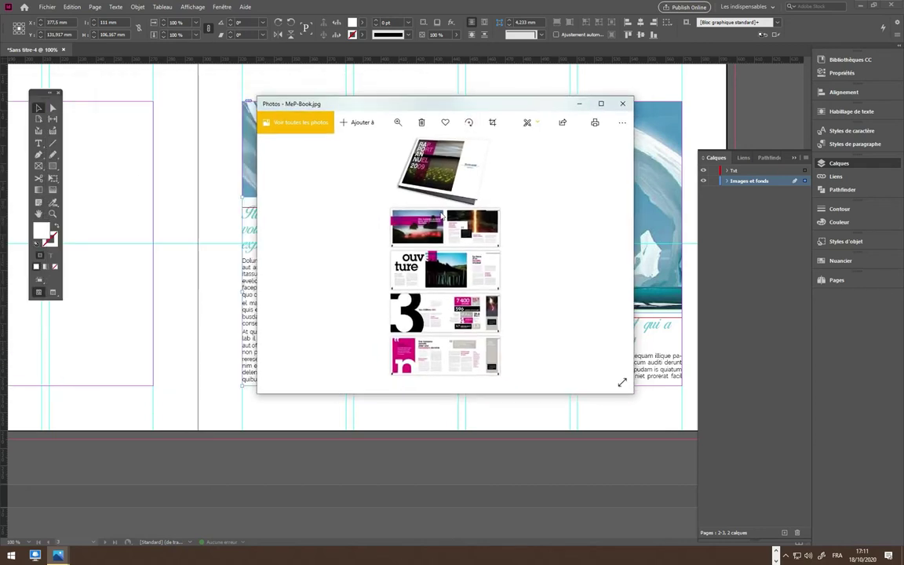
# - Zoom into the MeP-Book reference image in Photos, then close the viewer
pyautogui.click(398, 121)
pyautogui.moveTo(355, 146); pyautogui.dragTo(384, 146)
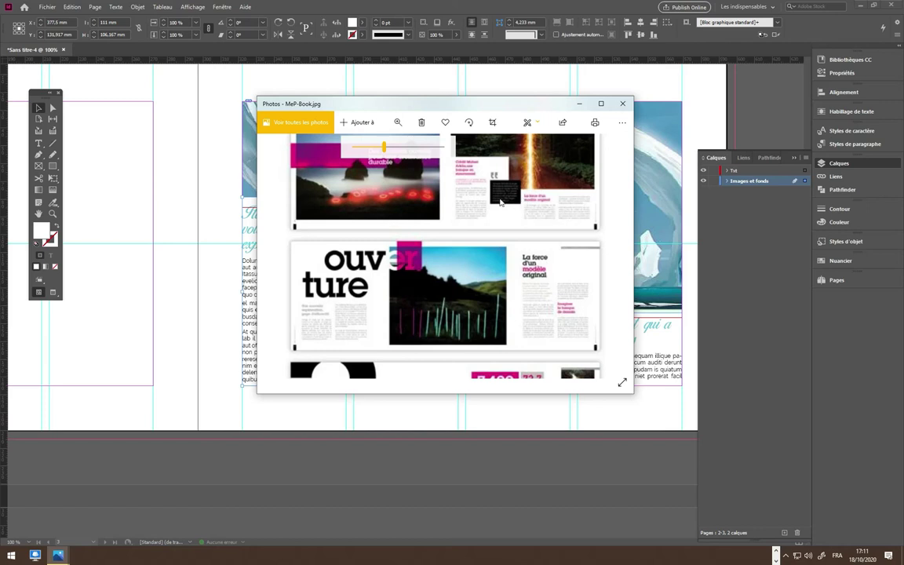
pyautogui.moveTo(502, 110); pyautogui.dragTo(384, 152)
pyautogui.click(282, 165)
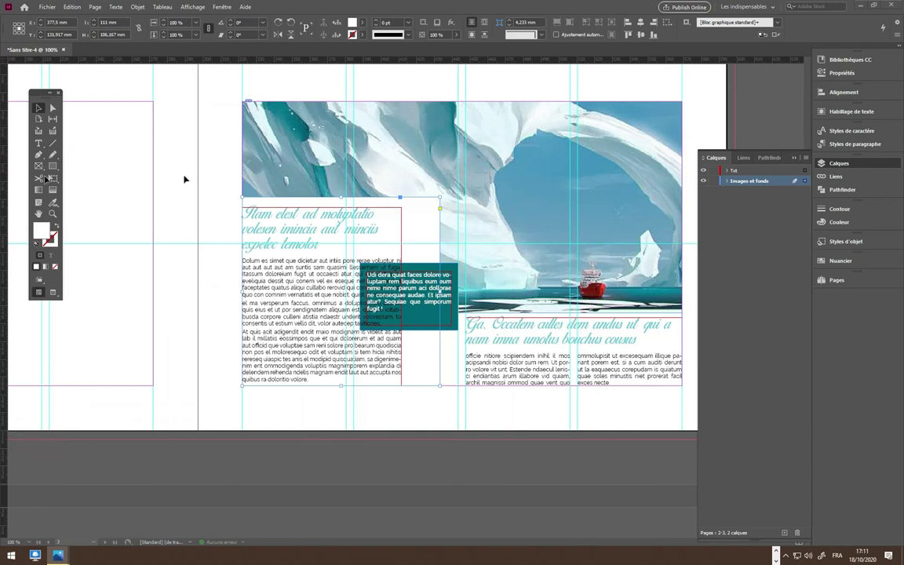
# - Narrow the left-page text frame so it stops before the teal box
pyautogui.click(374, 245)
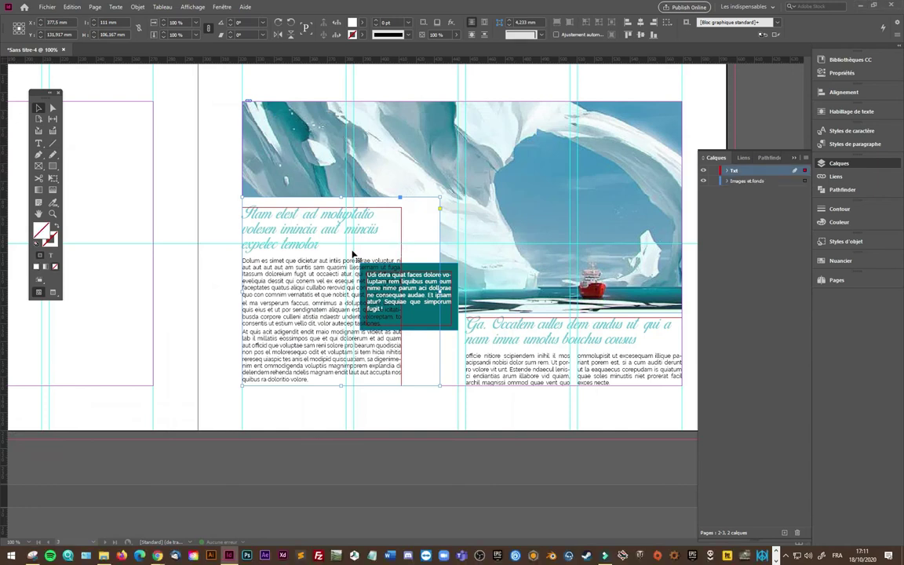
pyautogui.moveTo(361, 267); pyautogui.dragTo(373, 301)
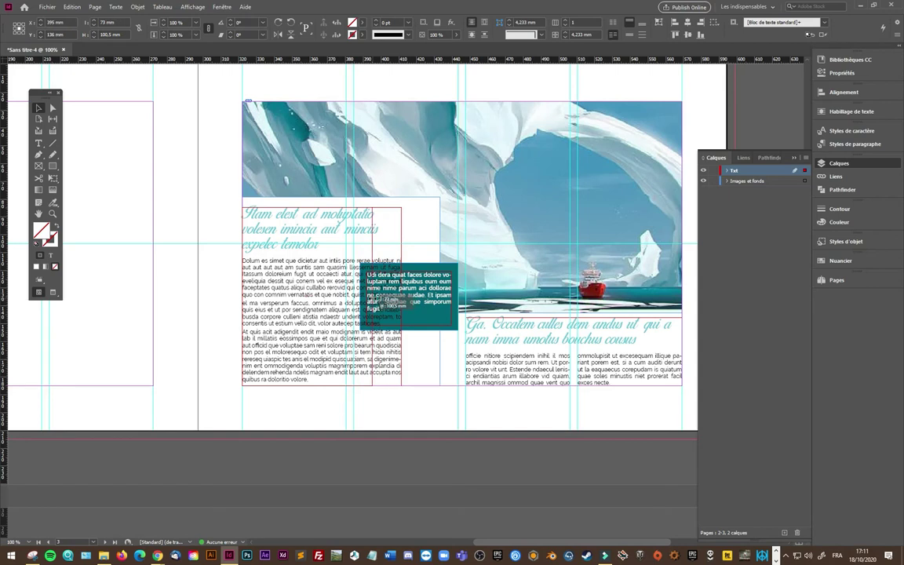
pyautogui.moveTo(377, 299); pyautogui.dragTo(353, 296)
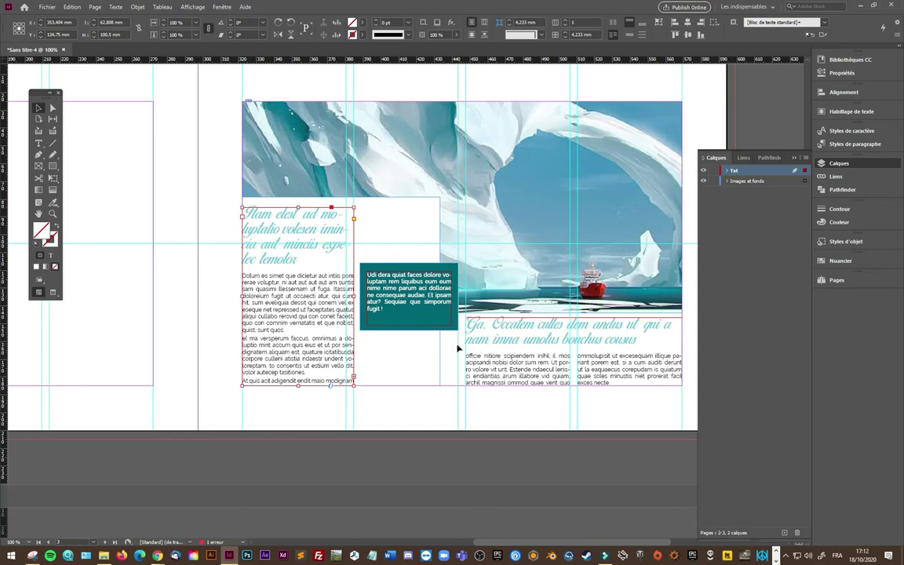
pyautogui.moveTo(354, 297); pyautogui.dragTo(356, 297)
# - Adjust the teal box's left edge and add a vertical guide at X 391 mm
pyautogui.click(366, 301)
pyautogui.moveTo(361, 297); pyautogui.dragTo(364, 298)
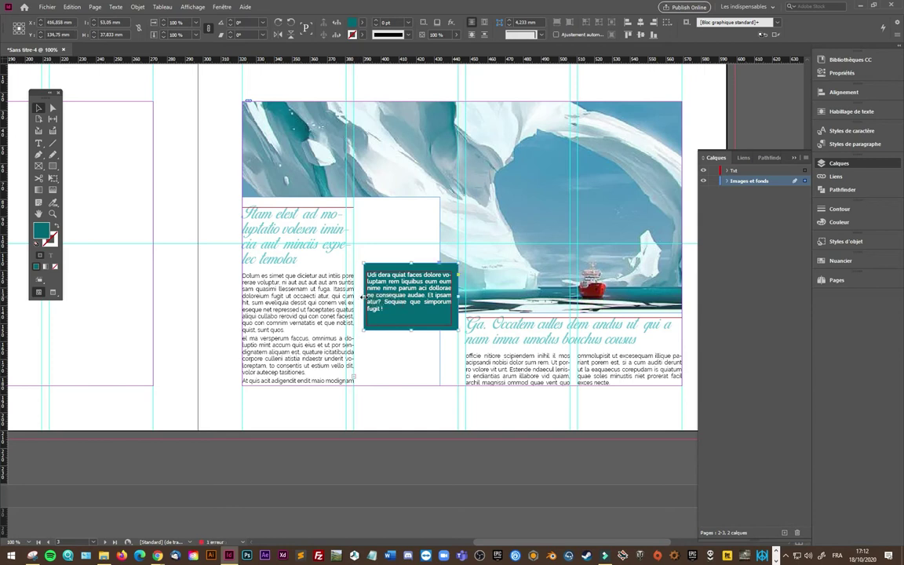
pyautogui.moveTo(363, 296); pyautogui.dragTo(360, 296)
pyautogui.moveTo(5, 219); pyautogui.dragTo(362, 184)
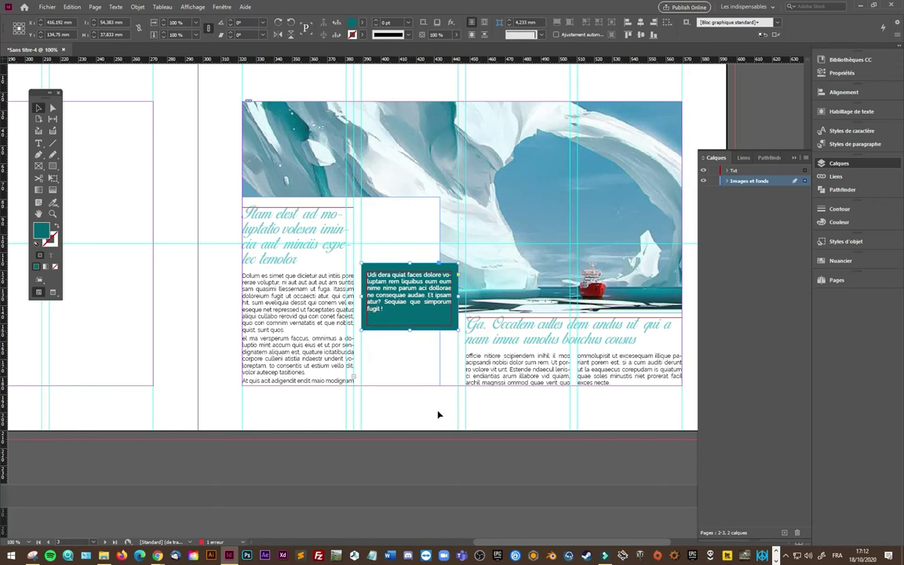
pyautogui.click(386, 275)
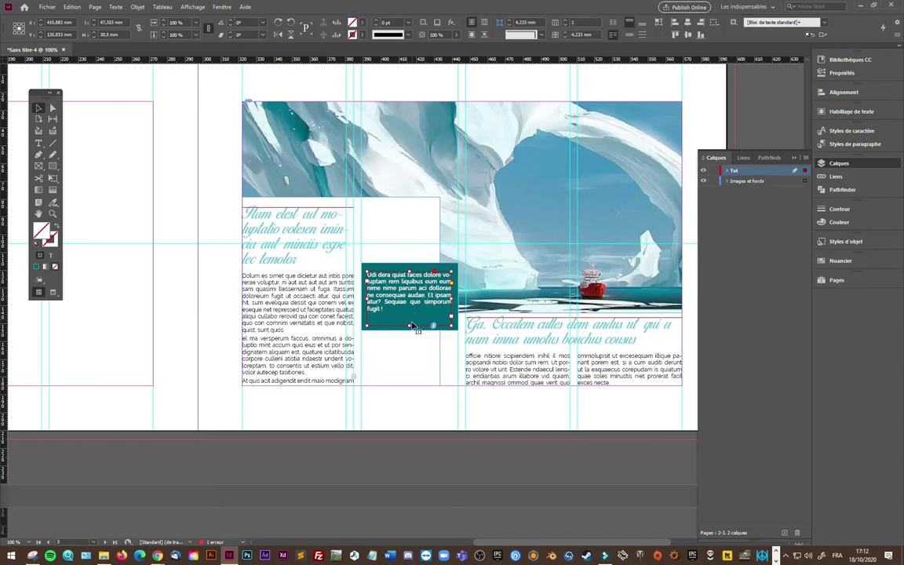
# - Reposition the quote's text frame within the teal box, moving it down then back up
pyautogui.moveTo(410, 326); pyautogui.dragTo(409, 322)
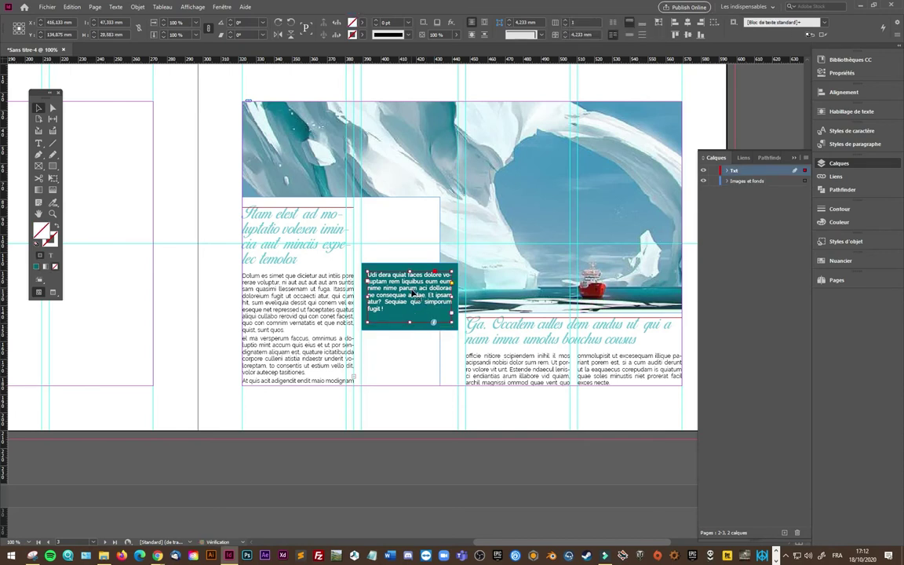
pyautogui.moveTo(414, 296); pyautogui.dragTo(414, 293)
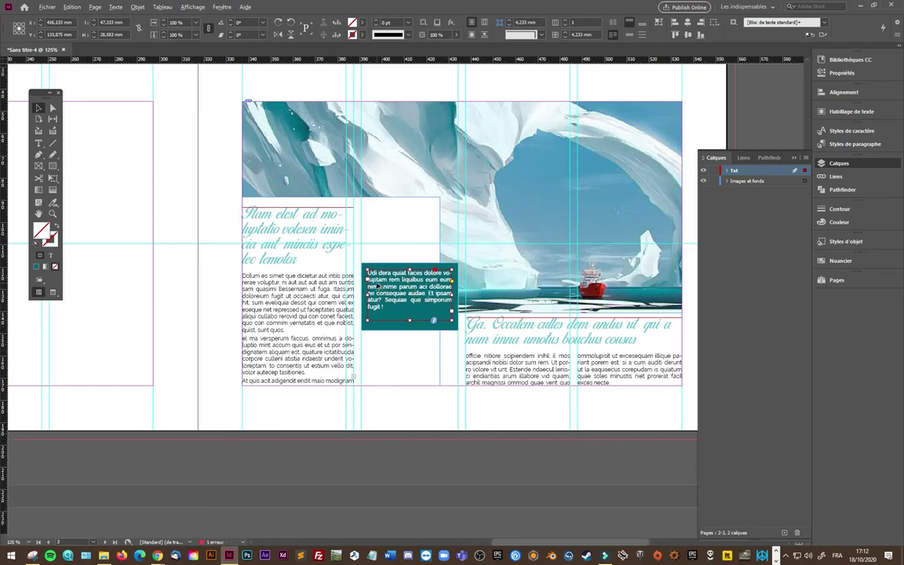
pyautogui.scroll(2, 381, 286)
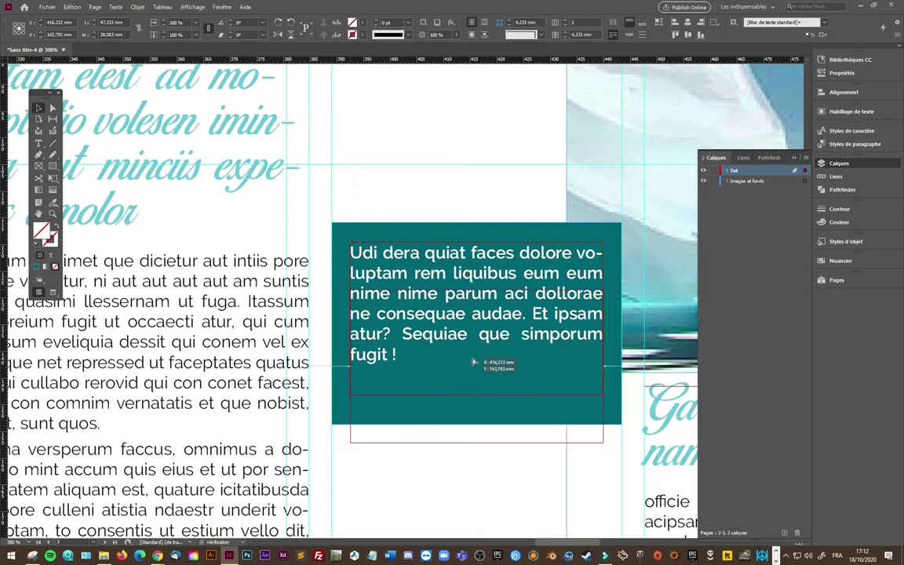
pyautogui.moveTo(472, 333); pyautogui.dragTo(472, 382)
pyautogui.moveTo(410, 369); pyautogui.dragTo(410, 314)
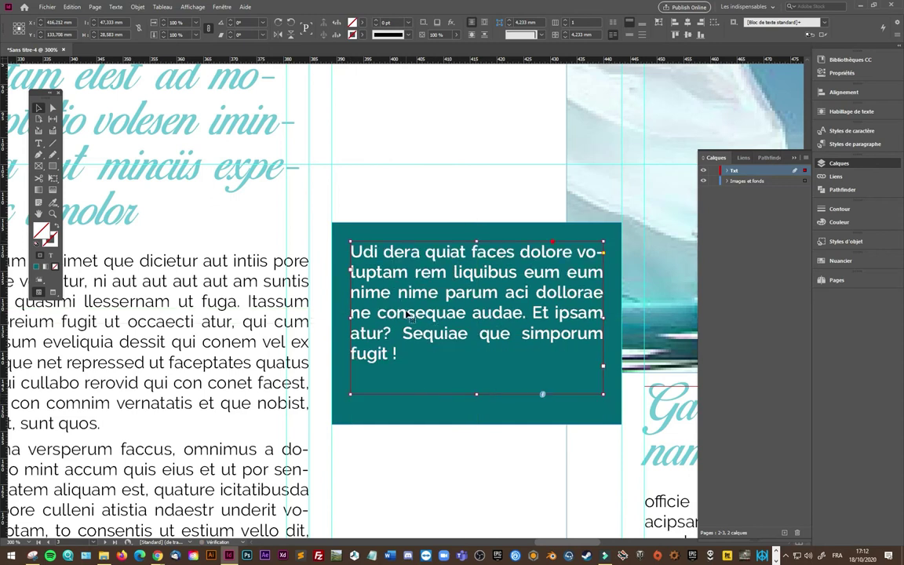
# - Zoom out to review the whole spread and check the iceberg image frame
pyautogui.hotkey('ctrl', '1')
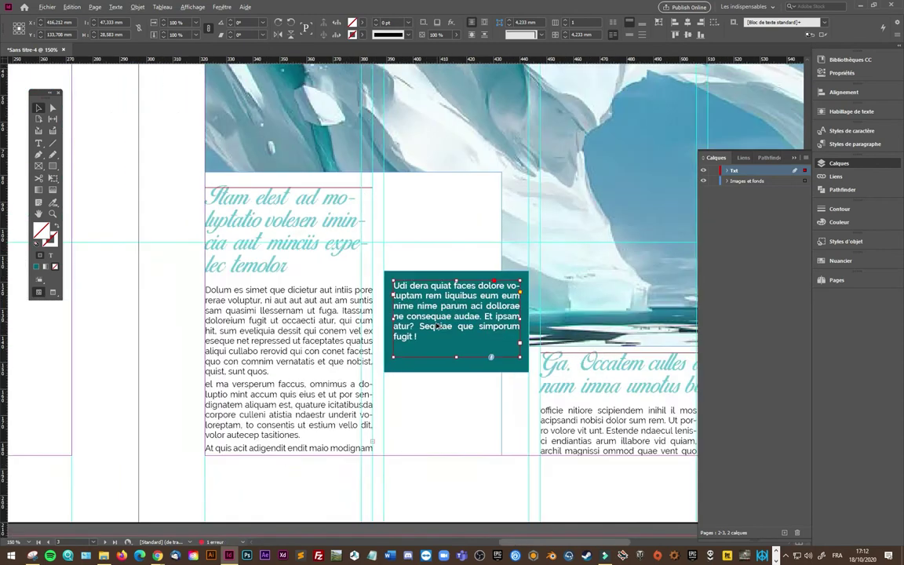
pyautogui.hotkey('ctrl', '-')
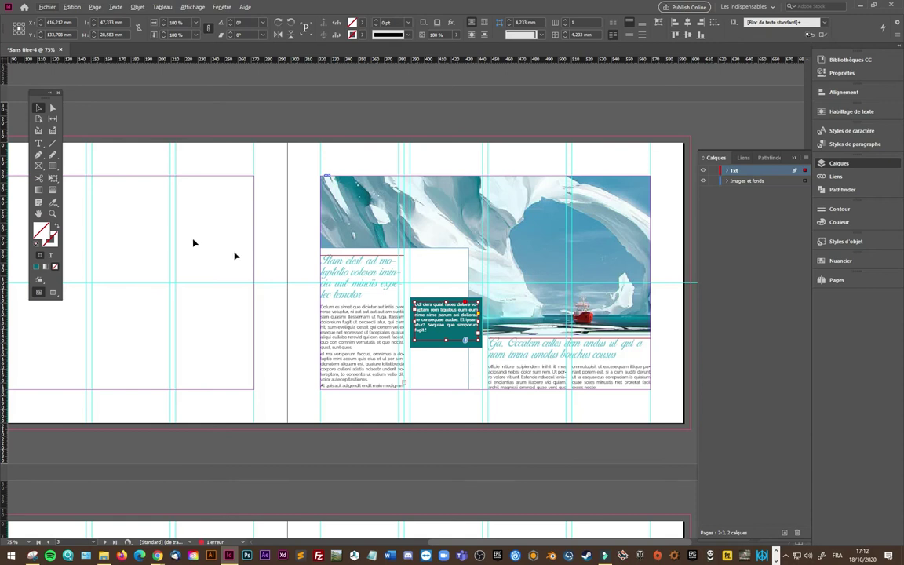
pyautogui.click(52, 108)
pyautogui.click(518, 456)
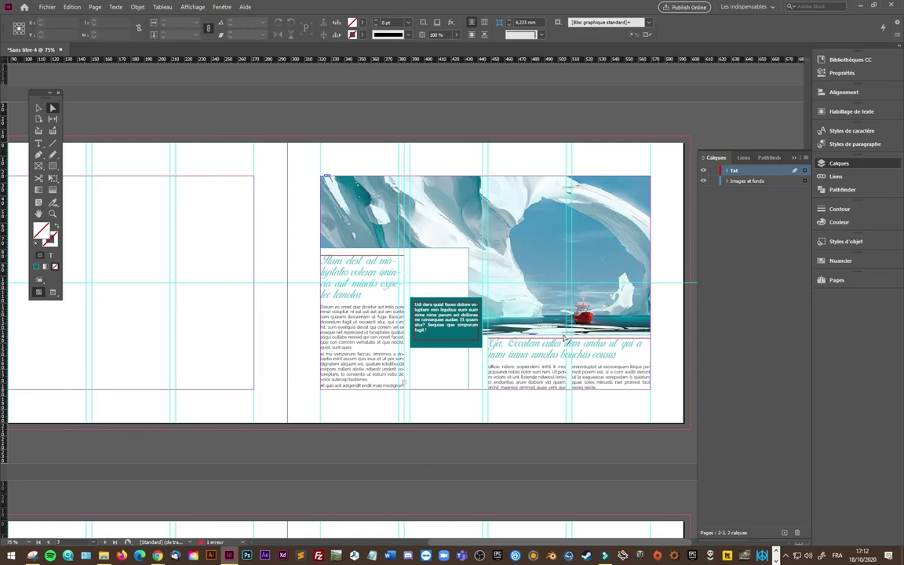
pyautogui.scroll(2, 563, 340)
pyautogui.press('v')
pyautogui.click(488, 293)
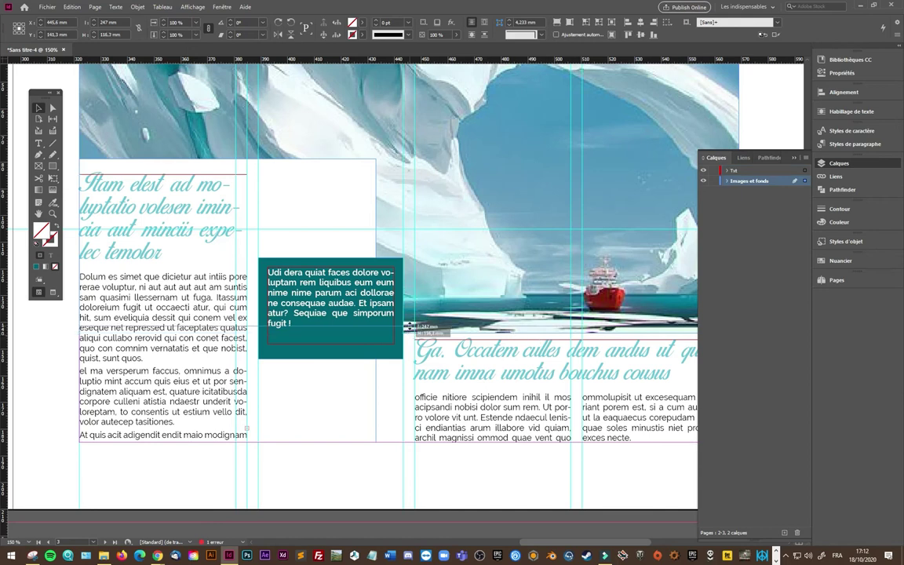
pyautogui.scroll(-2, 621, 287)
pyautogui.click(662, 331)
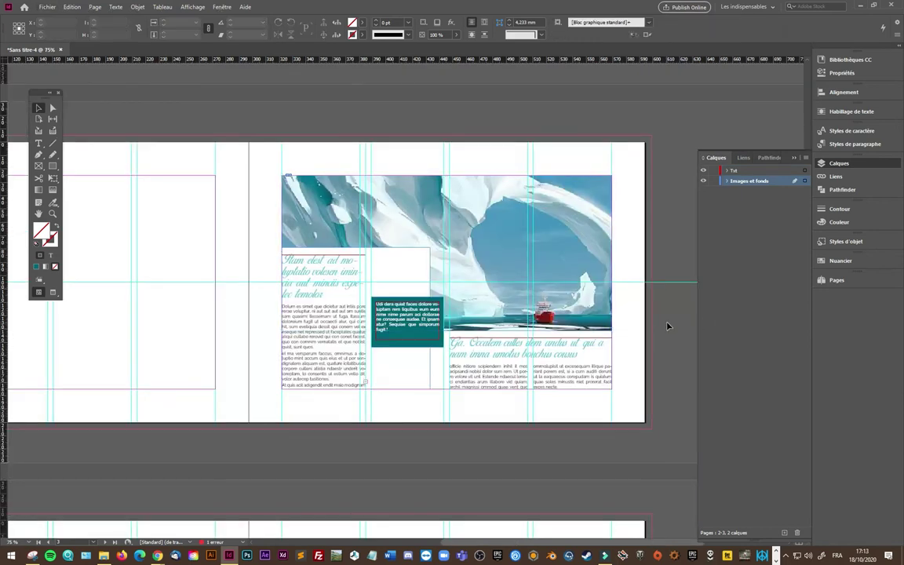
pyautogui.hotkey('shift', 'w')
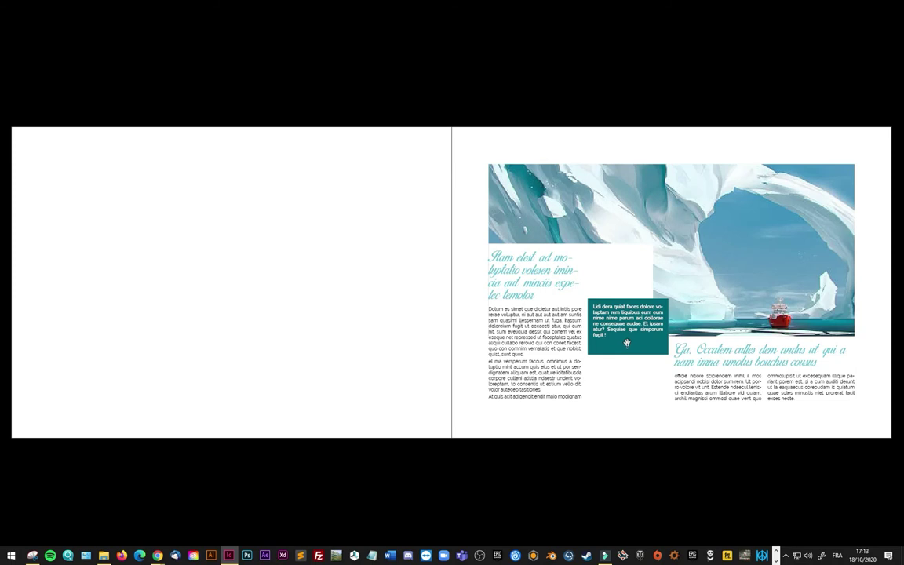
pyautogui.press('Escape')
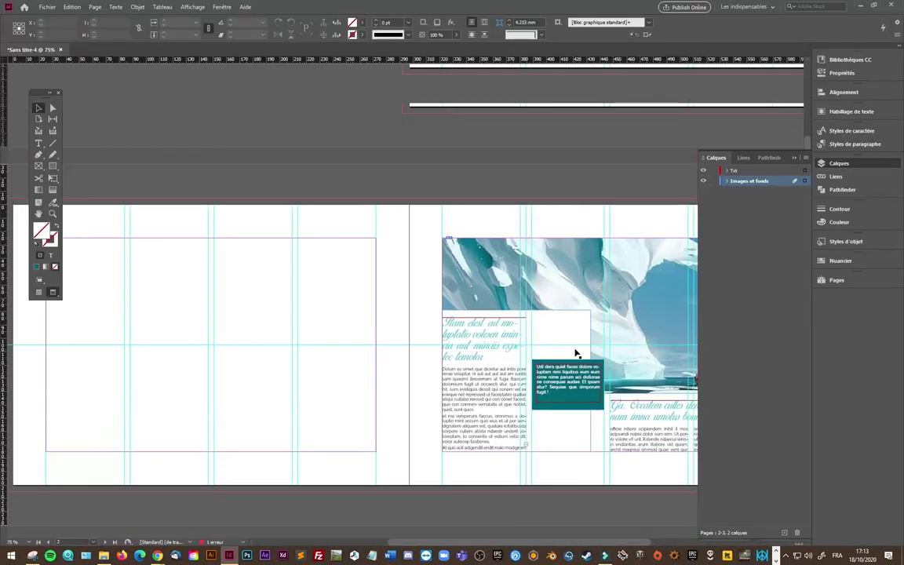
# - Set the whole teal box quote to Raleway Italic
pyautogui.keyDown('alt'); pyautogui.scroll(2, 569, 451); pyautogui.keyUp('alt')
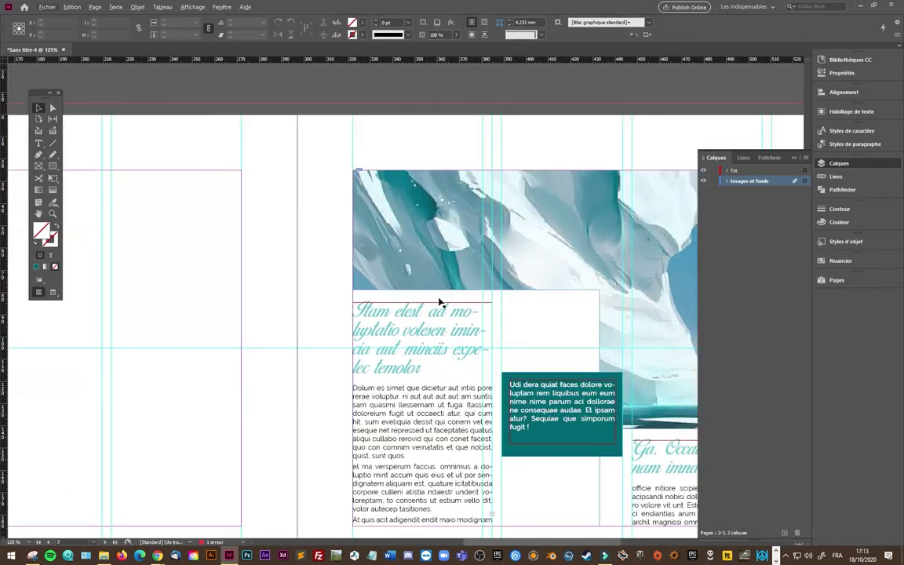
pyautogui.click(39, 144)
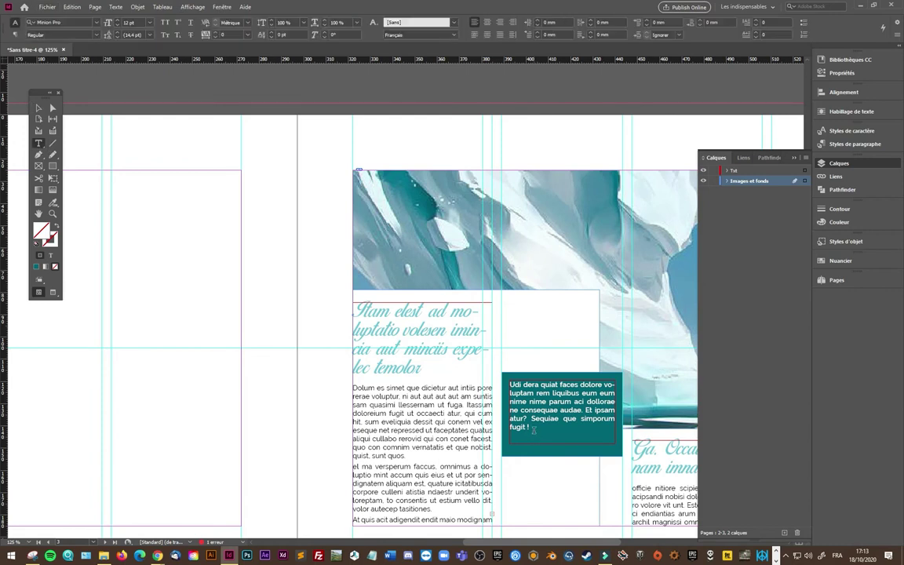
pyautogui.click(533, 432)
pyautogui.hotkey('ctrl', 'a')
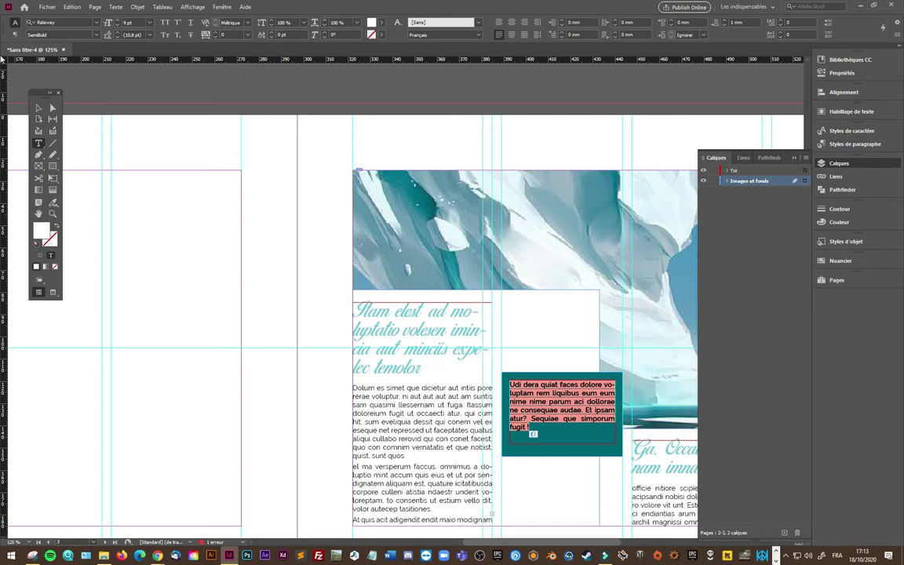
pyautogui.click(97, 35)
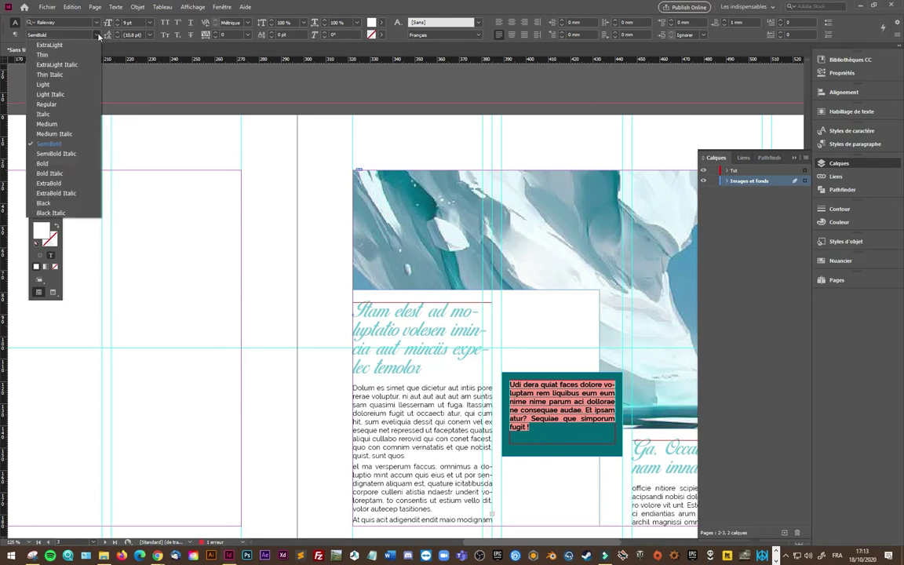
pyautogui.click(58, 114)
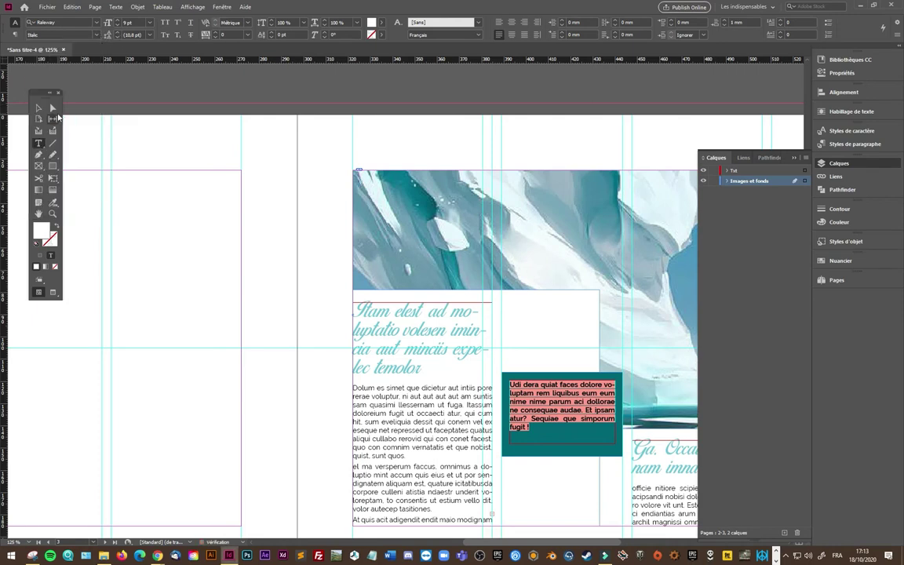
pyautogui.click(610, 438)
# - Copy the quote's last sentence to its start and add « » guillemets
pyautogui.moveTo(602, 419); pyautogui.dragTo(572, 410)
pyautogui.hotkey('ctrl', 'c')
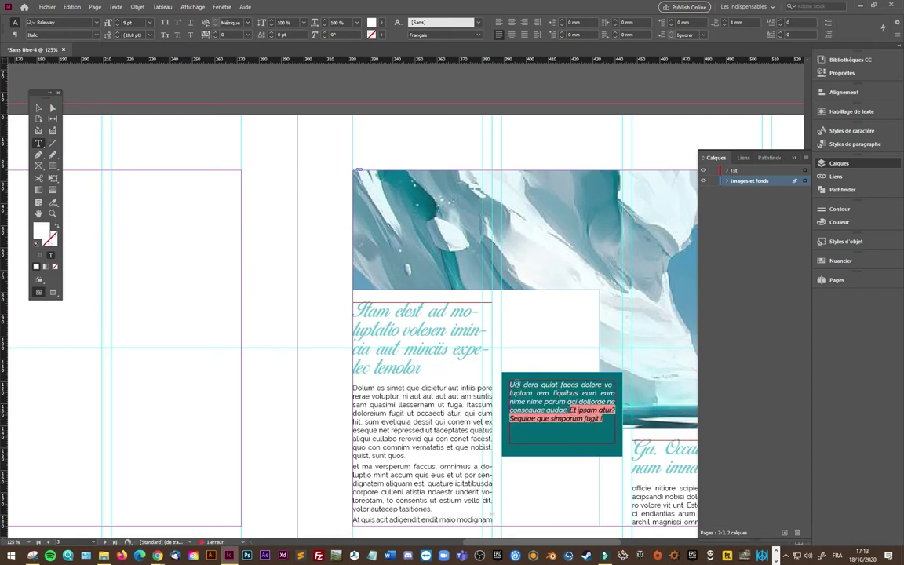
pyautogui.click(512, 385)
pyautogui.moveTo(512, 384); pyautogui.dragTo(541, 397)
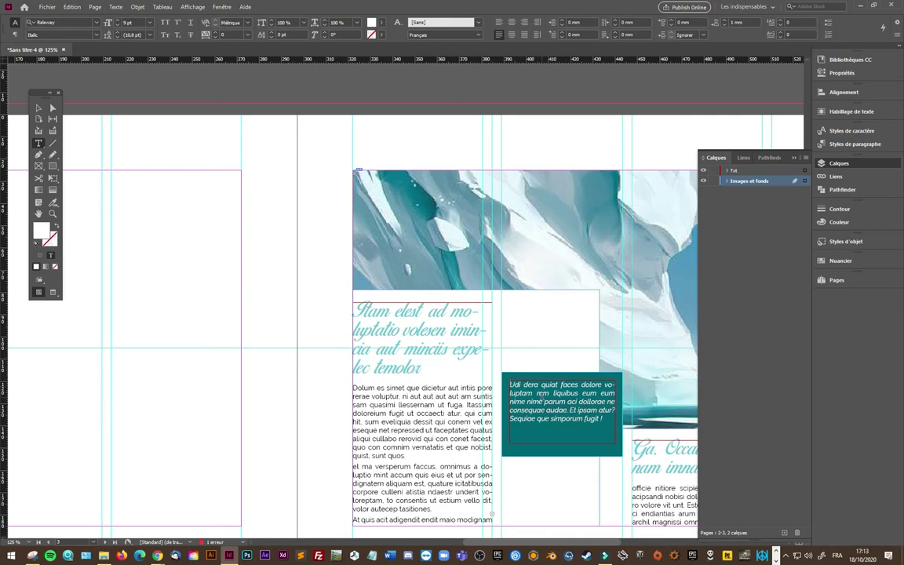
pyautogui.hotkey('ctrl', 'v')
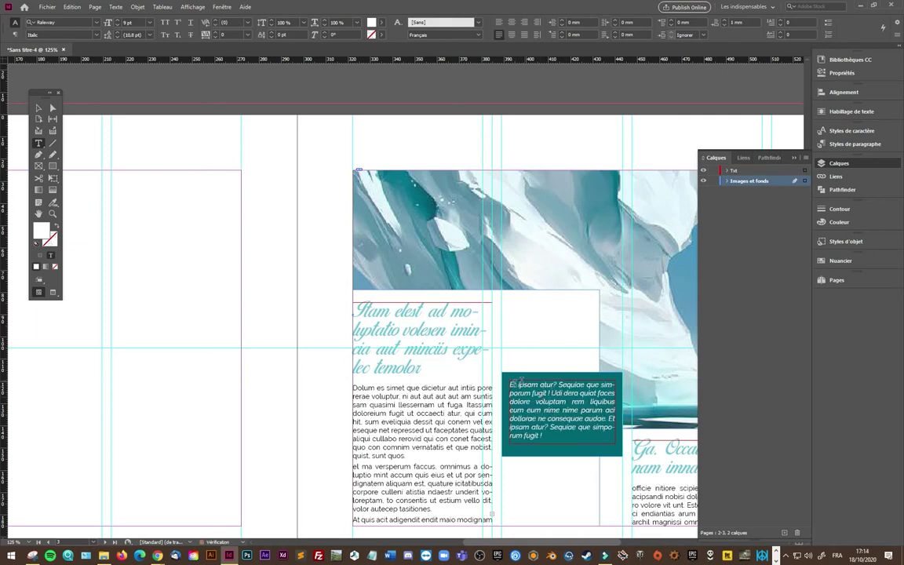
pyautogui.write('«')
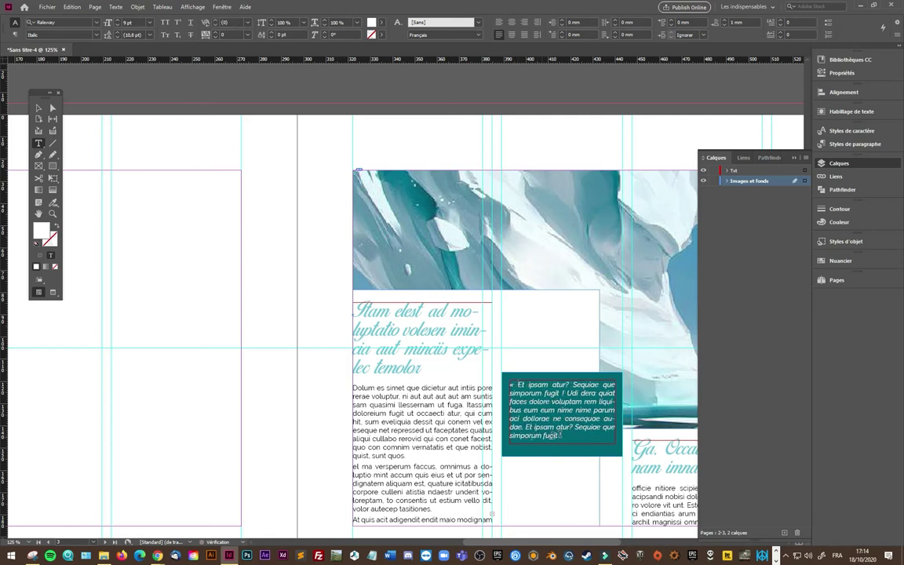
pyautogui.press('Home')
pyautogui.write('«')
# - Place the text cursor in the left-page heading of the left column
pyautogui.click(36, 109)
pyautogui.click(461, 414)
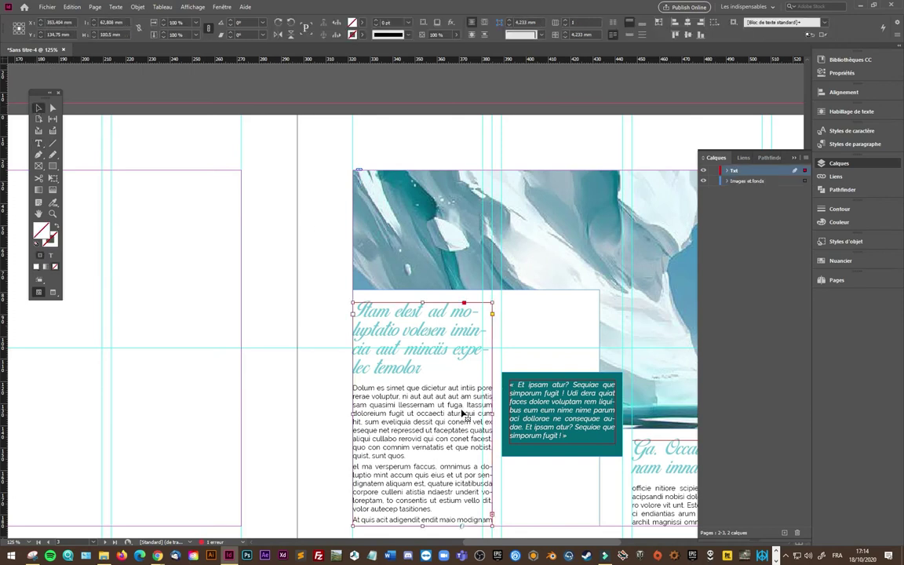
pyautogui.scroll(-1, 462, 409)
pyautogui.click(38, 144)
pyautogui.tripleClick(393, 342)
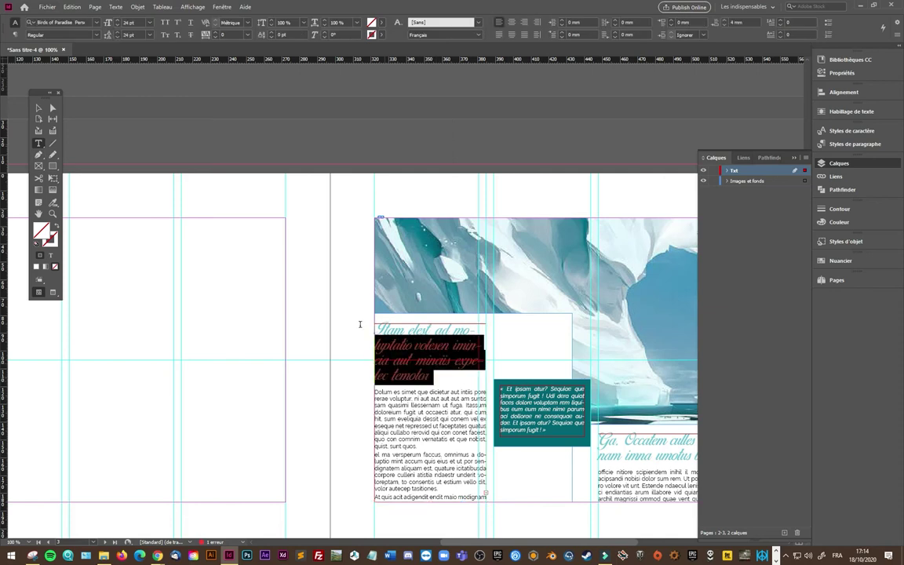
pyautogui.moveTo(361, 324); pyautogui.dragTo(376, 323)
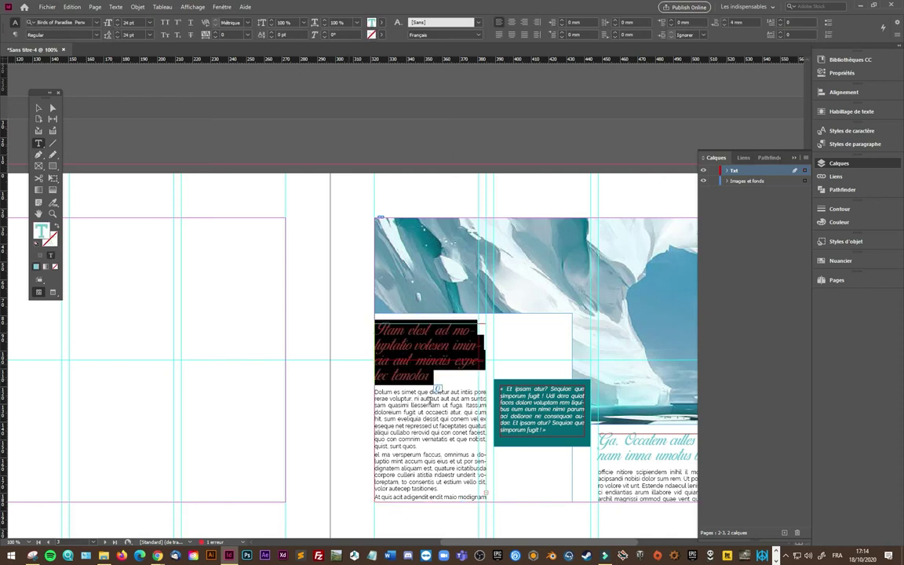
pyautogui.click(383, 338)
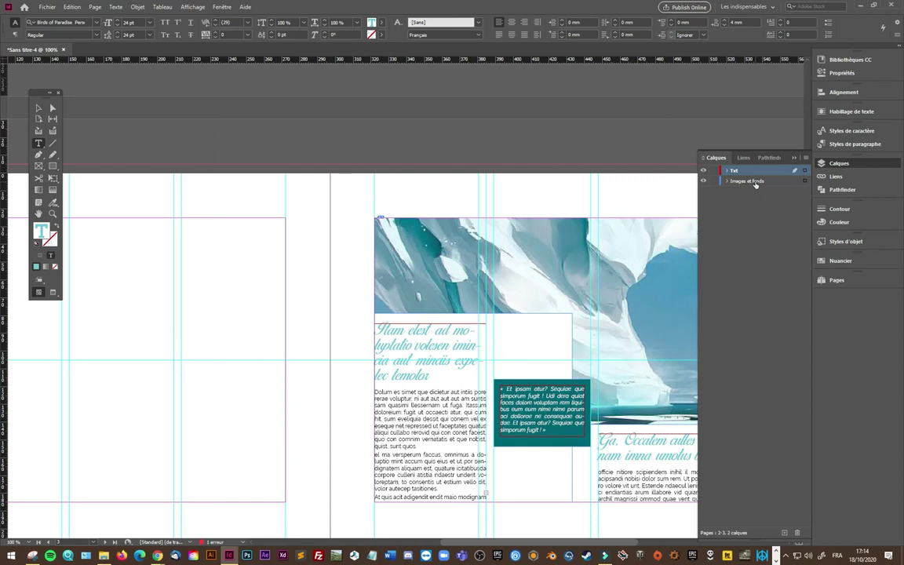
# - Open Paragraph Style Options for the Titre style
pyautogui.click(855, 143)
pyautogui.doubleClick(711, 139)
pyautogui.click(850, 209)
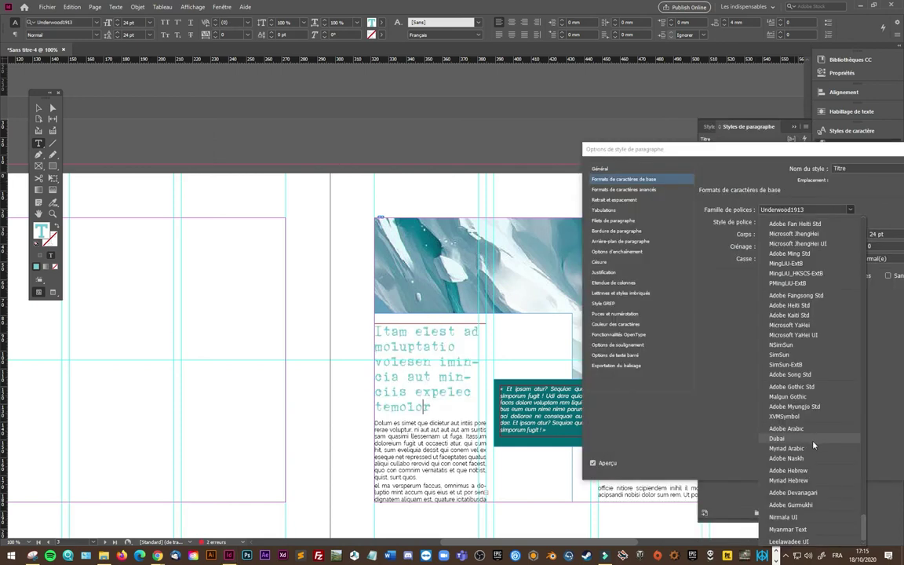
pyautogui.scroll(5, 812, 456)
pyautogui.scroll(3, 810, 466)
pyautogui.scroll(3, 809, 466)
pyautogui.scroll(3, 809, 466)
pyautogui.scroll(3, 811, 463)
pyautogui.scroll(3, 810, 464)
pyautogui.scroll(5, 810, 464)
pyautogui.scroll(5, 810, 440)
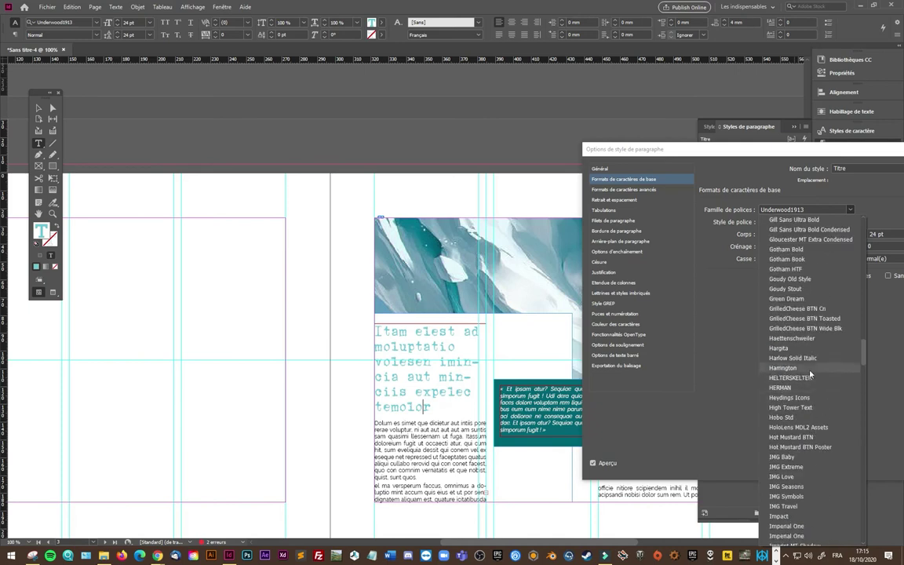
pyautogui.scroll(-5, 811, 378)
pyautogui.scroll(-5, 810, 380)
pyautogui.scroll(-5, 811, 382)
pyautogui.scroll(-5, 810, 383)
pyautogui.scroll(10, 823, 377)
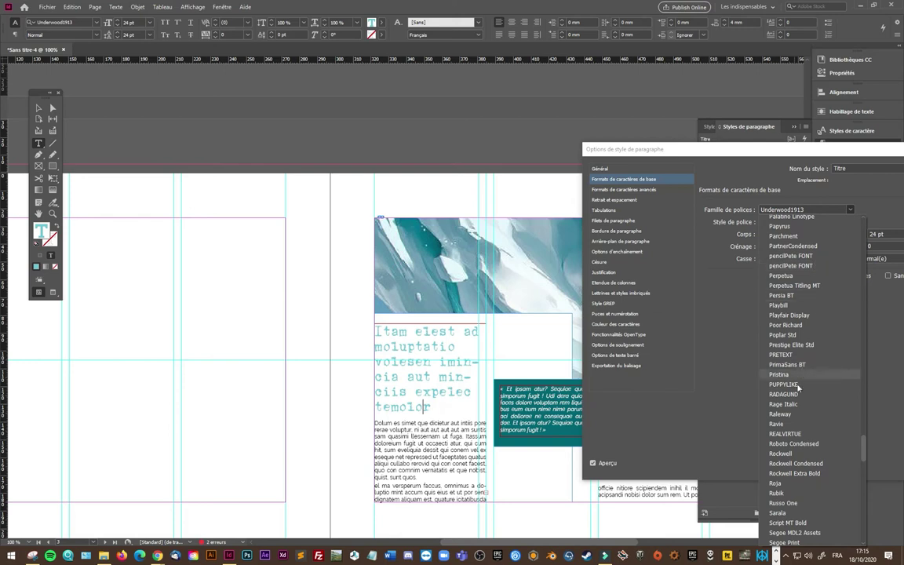
# - Change the Titre style's font to Raleway Bold and select the reflowed headline
pyautogui.click(785, 414)
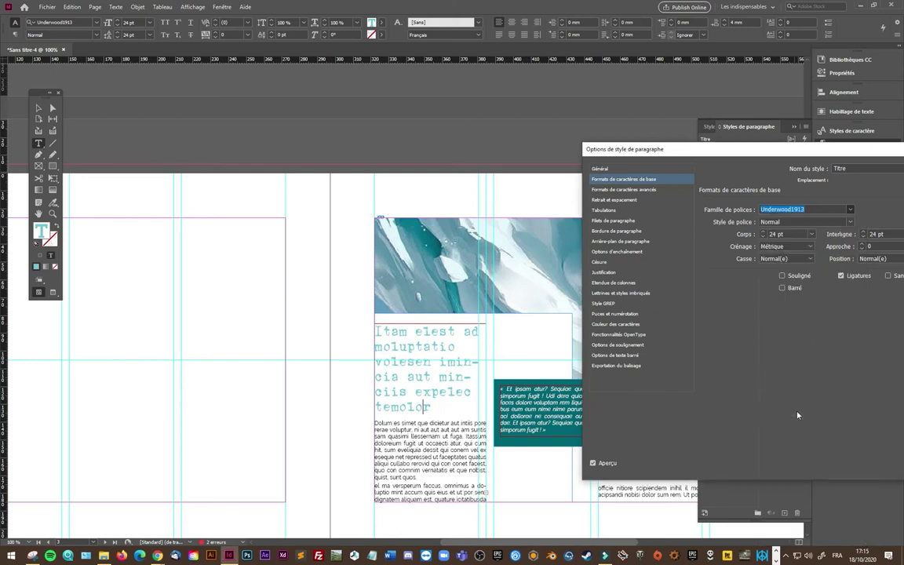
pyautogui.click(851, 223)
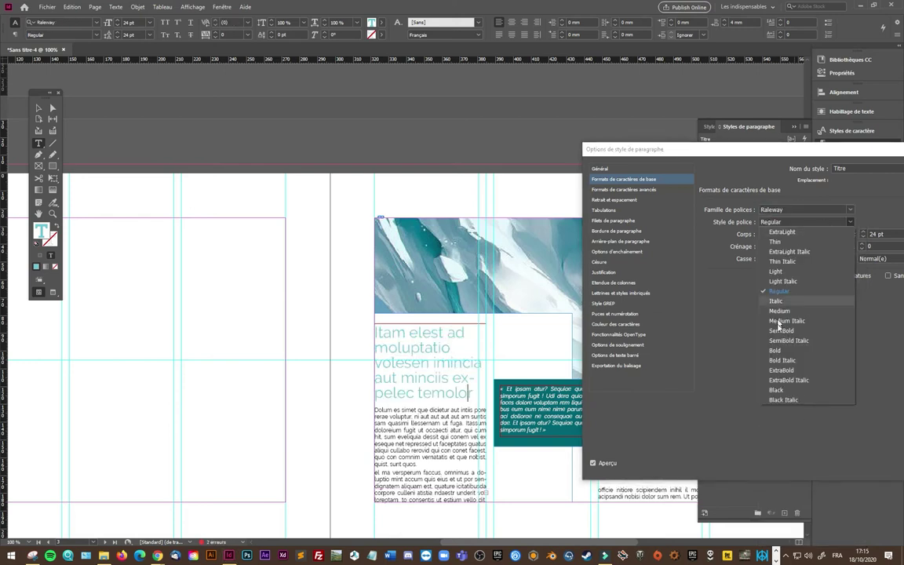
pyautogui.click(782, 370)
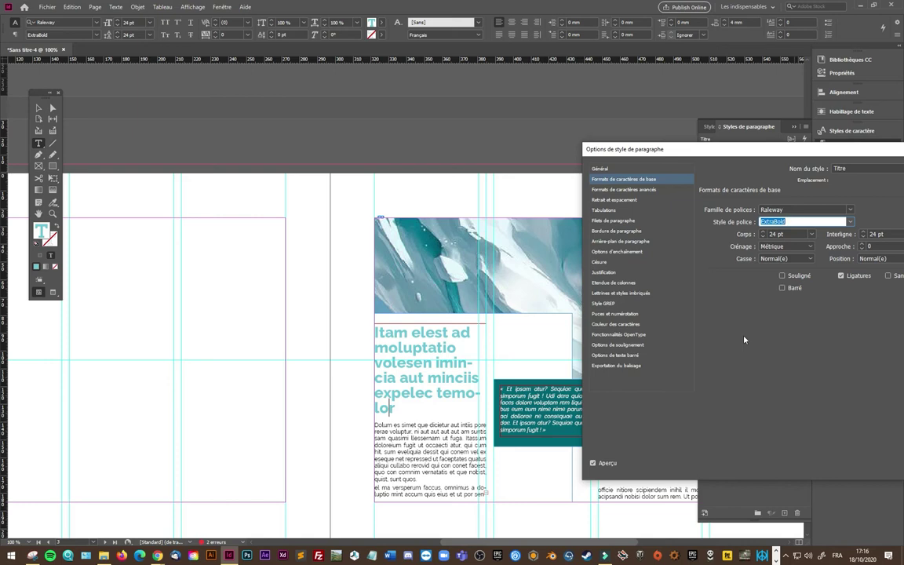
pyautogui.click(851, 222)
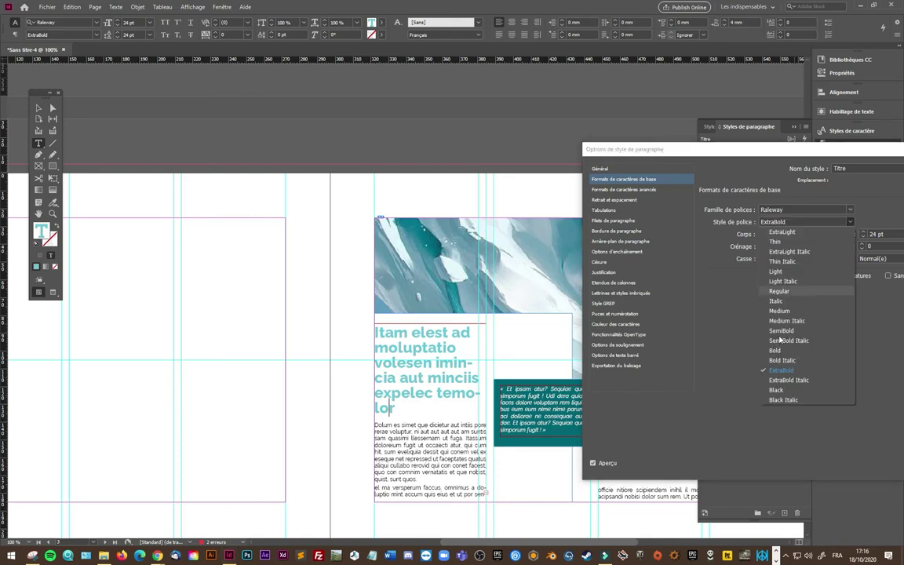
pyautogui.click(774, 354)
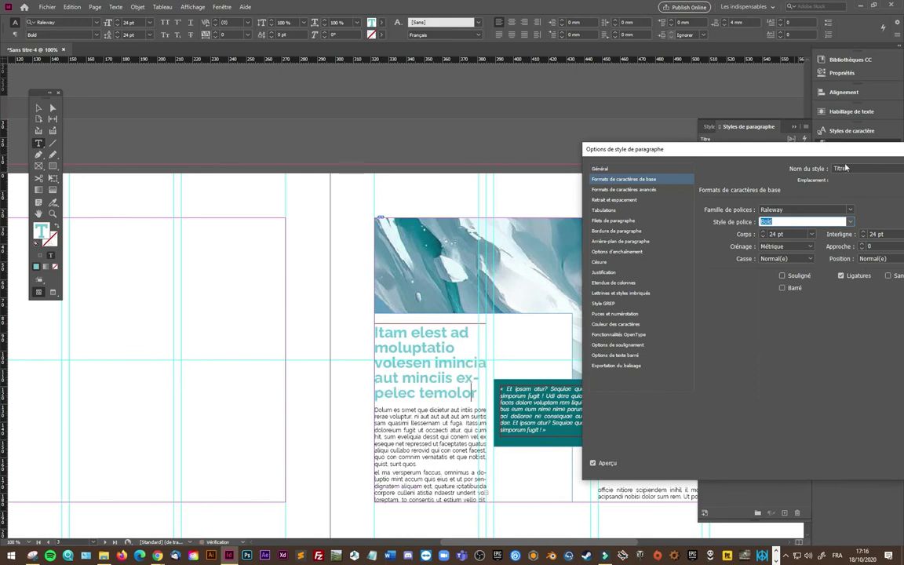
pyautogui.moveTo(846, 157); pyautogui.dragTo(418, 155)
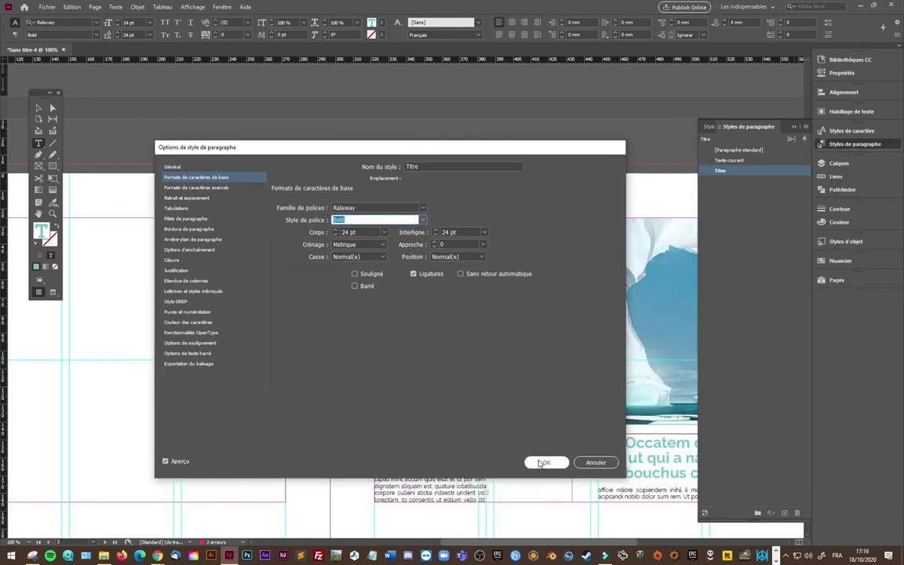
pyautogui.click(545, 462)
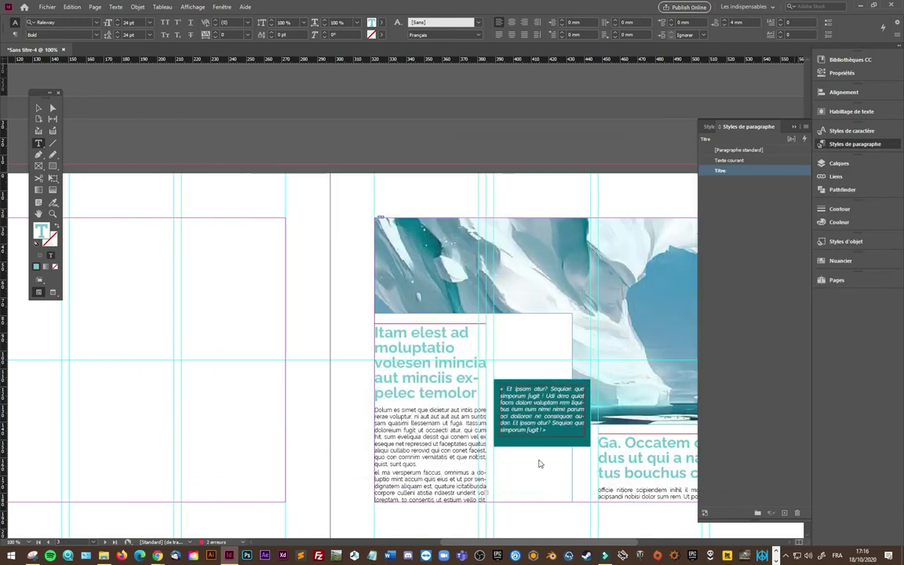
pyautogui.click(475, 390)
pyautogui.moveTo(479, 390); pyautogui.dragTo(374, 331)
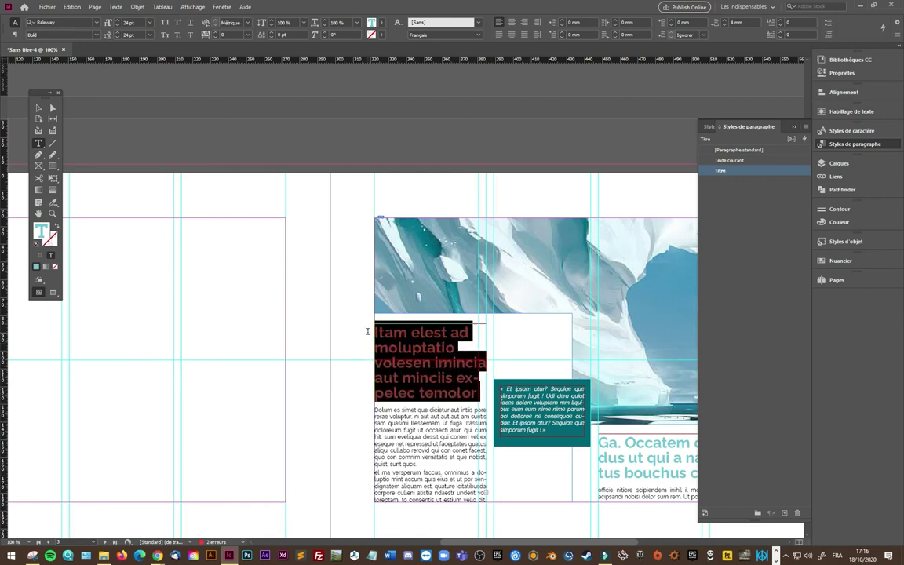
# - Turn off hyphenation (Césure) in the Titre paragraph style
pyautogui.doubleClick(753, 176)
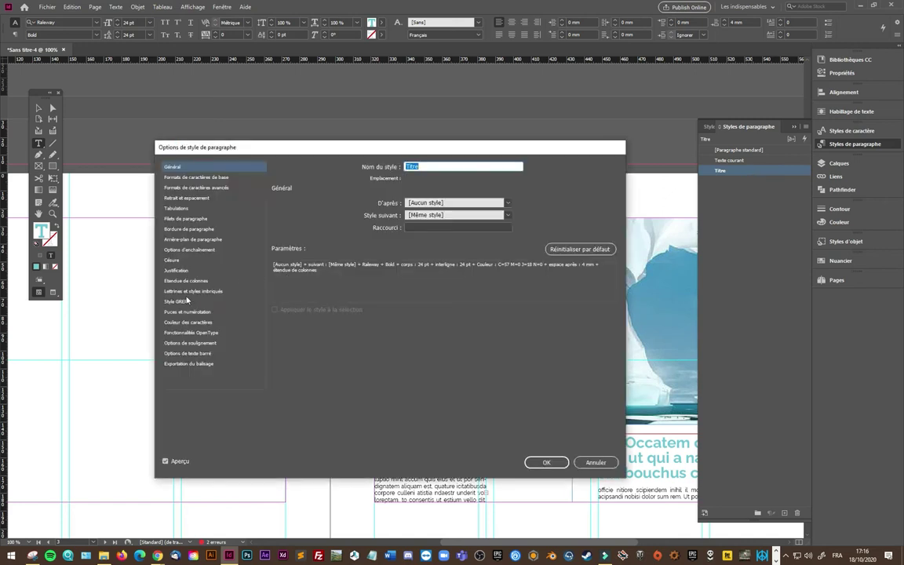
pyautogui.click(173, 260)
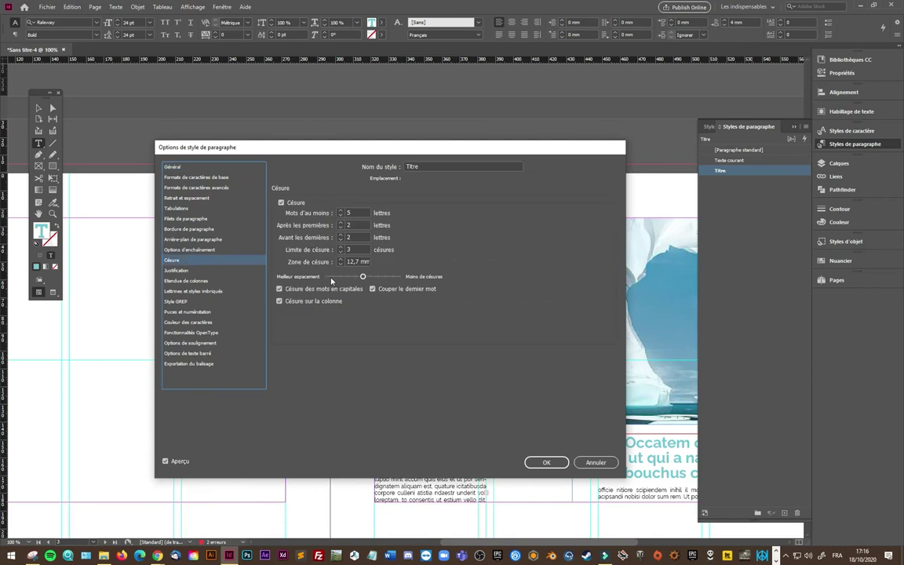
pyautogui.click(281, 204)
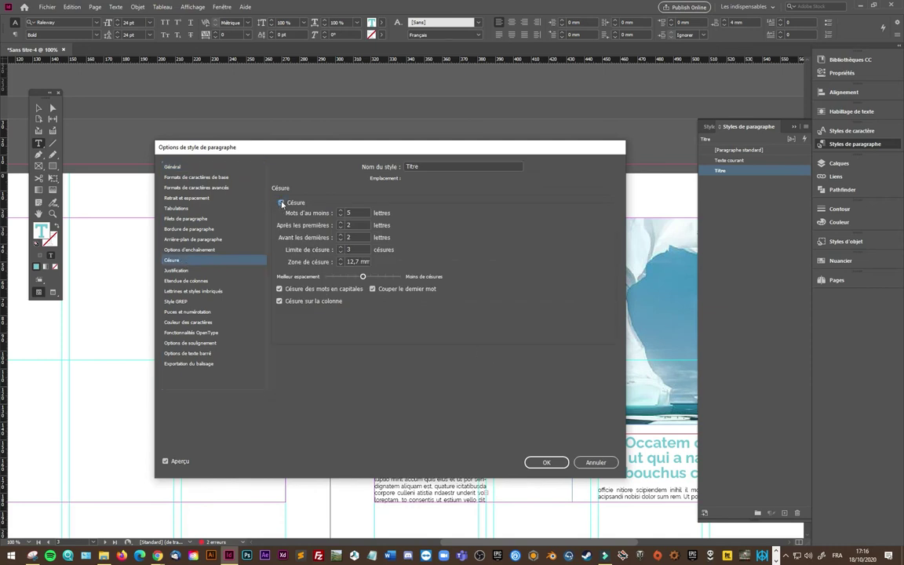
pyautogui.press('Return')
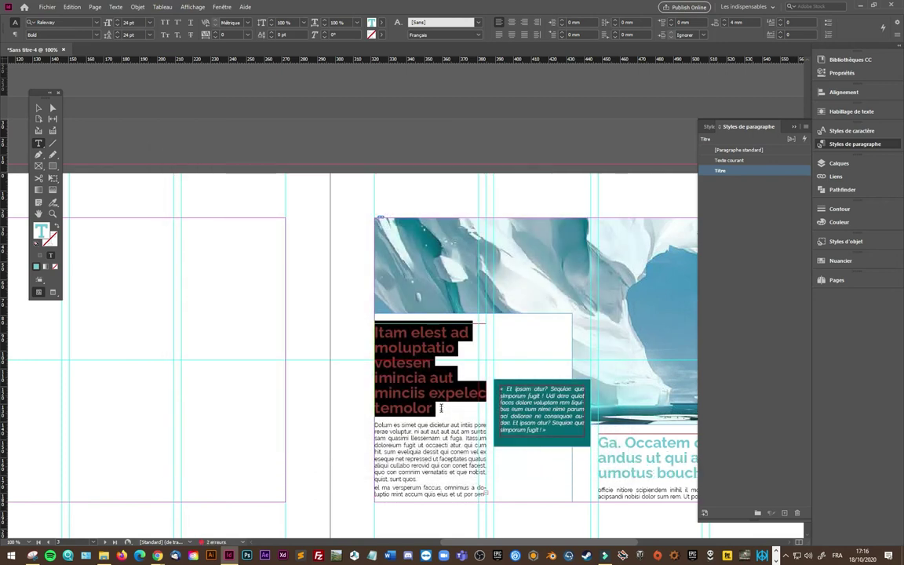
# - Delete stray letters so the headline ends 'volesen mincia aut minciis lec temolor'
pyautogui.click(441, 408)
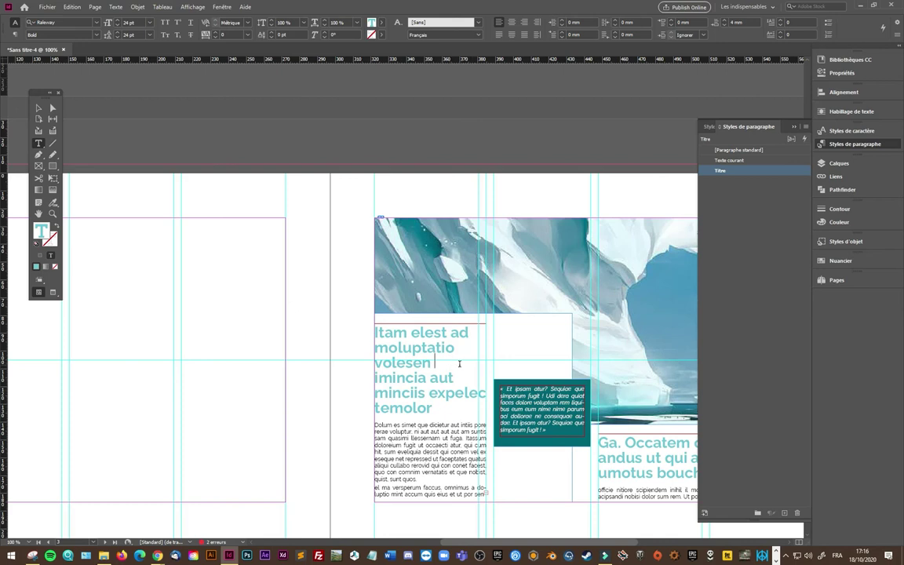
pyautogui.press('Delete')
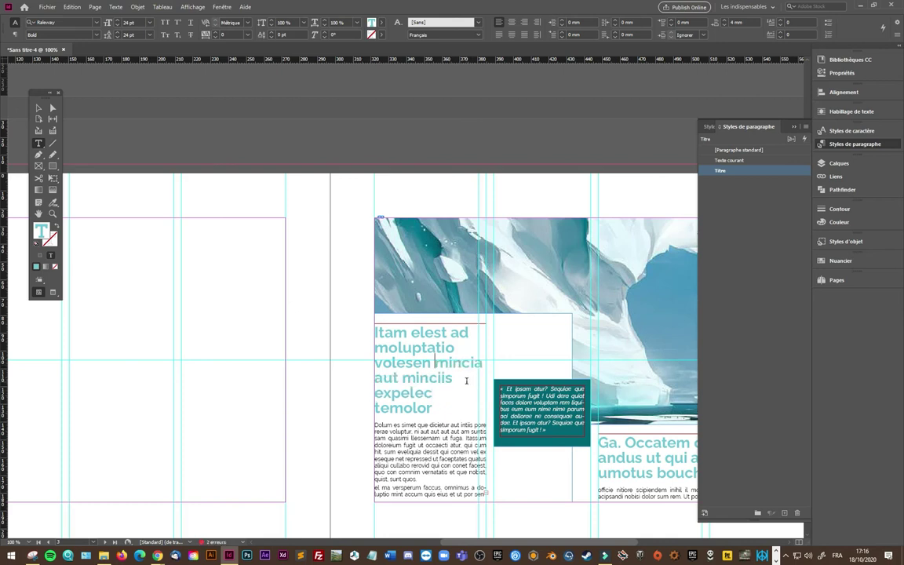
pyautogui.press('Delete')
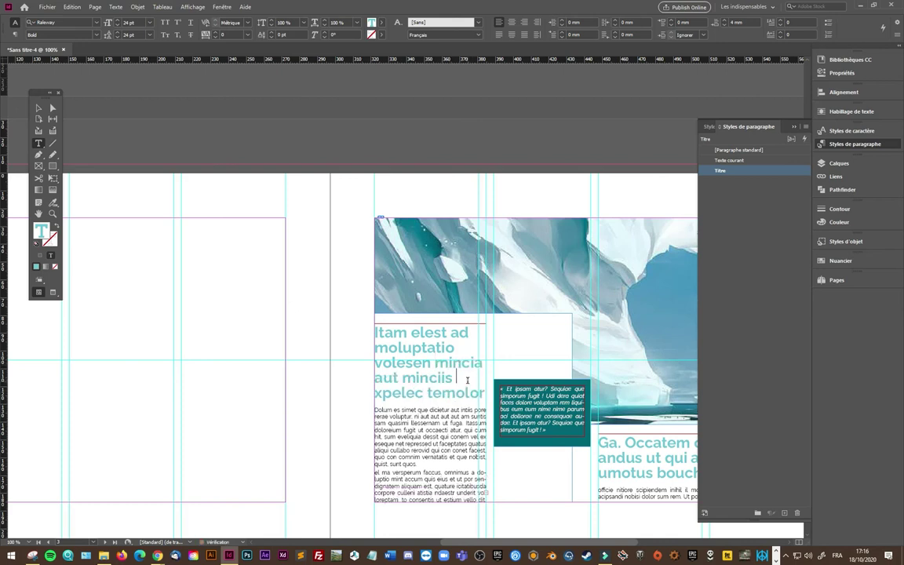
pyautogui.press('Delete')
pyautogui.press('Delete')
pyautogui.press('Delete')
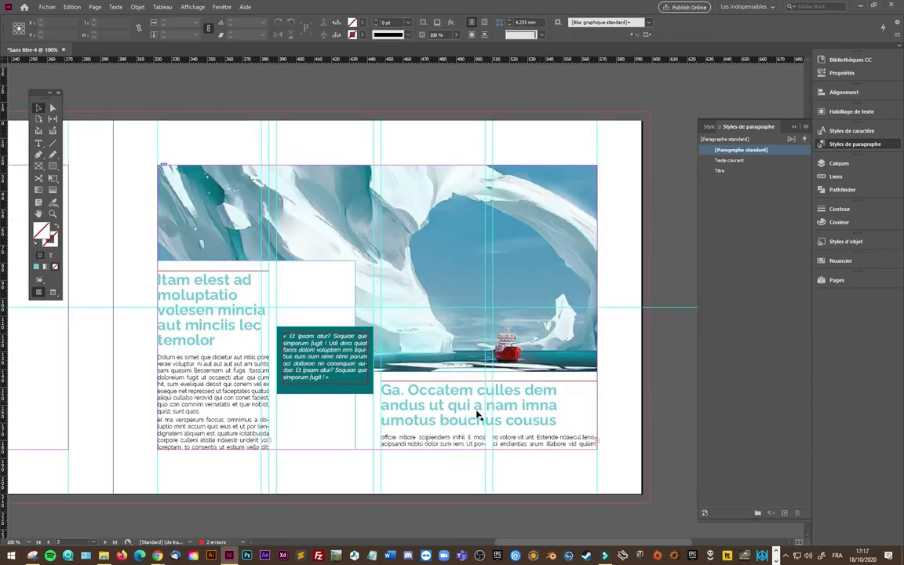
# - Deselect everything and preview the spread in Presentation mode, then exit the preview
pyautogui.click(38, 143)
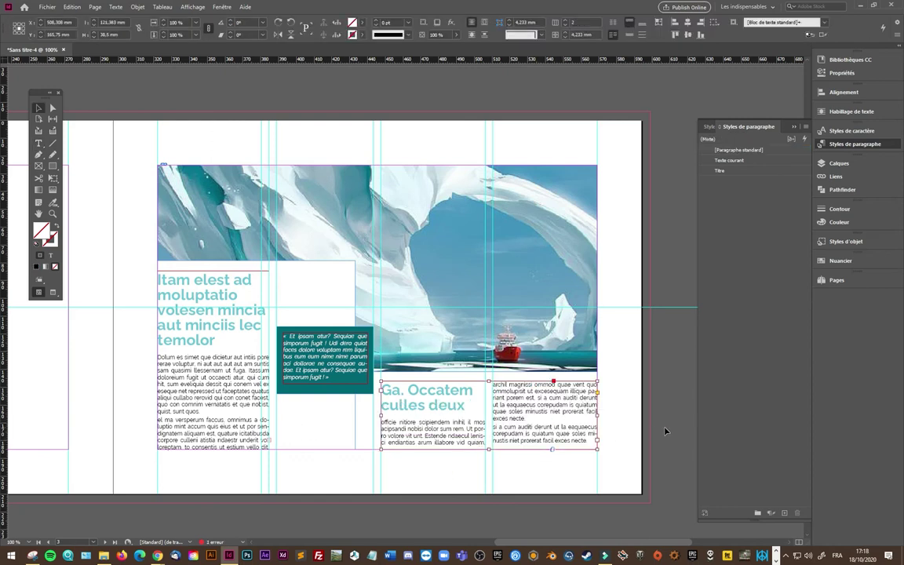
pyautogui.click(665, 431)
pyautogui.hotkey('shift', 'w')
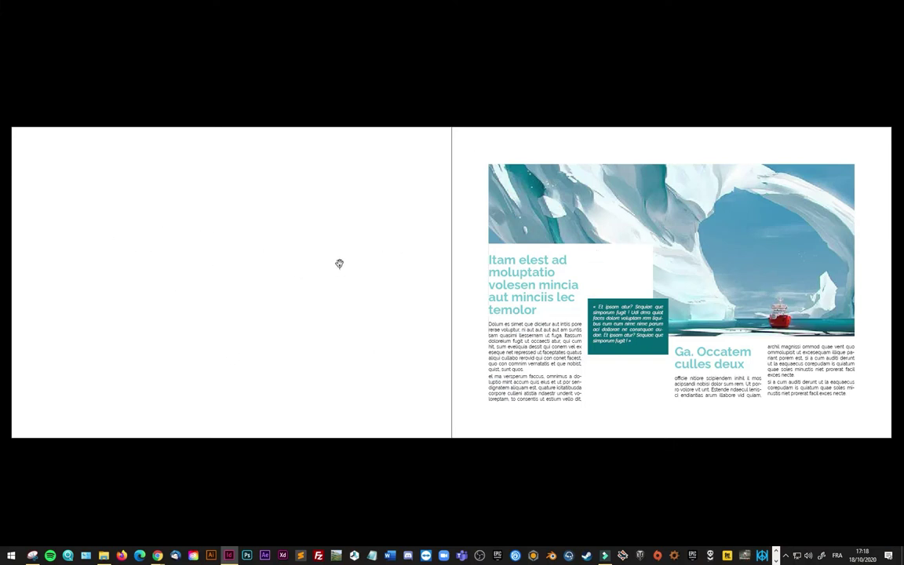
pyautogui.press('Escape')
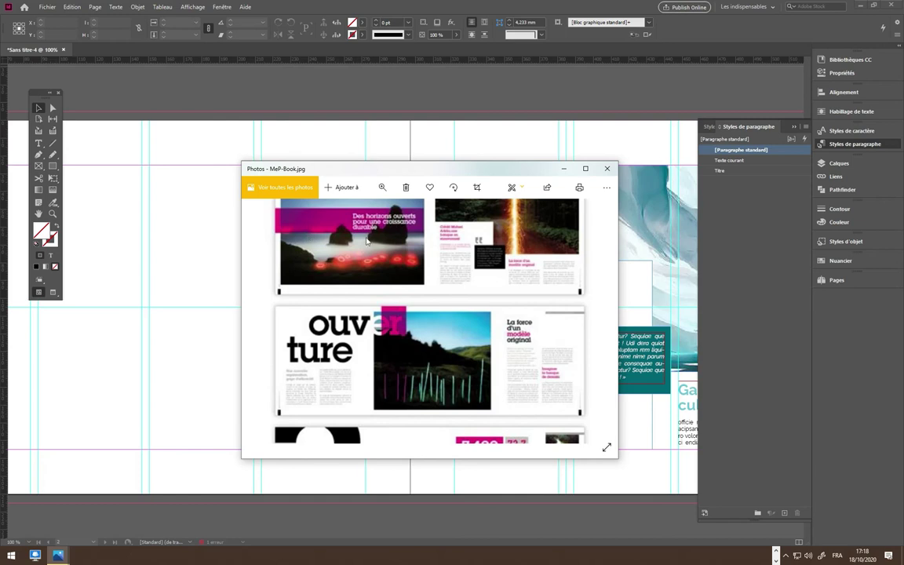
# - Draw an empty image frame spanning the left page margins and open the Place dialog
pyautogui.hotkey('alt', 'F4')
pyautogui.press('f')
pyautogui.hotkey('ctrl', 'r')
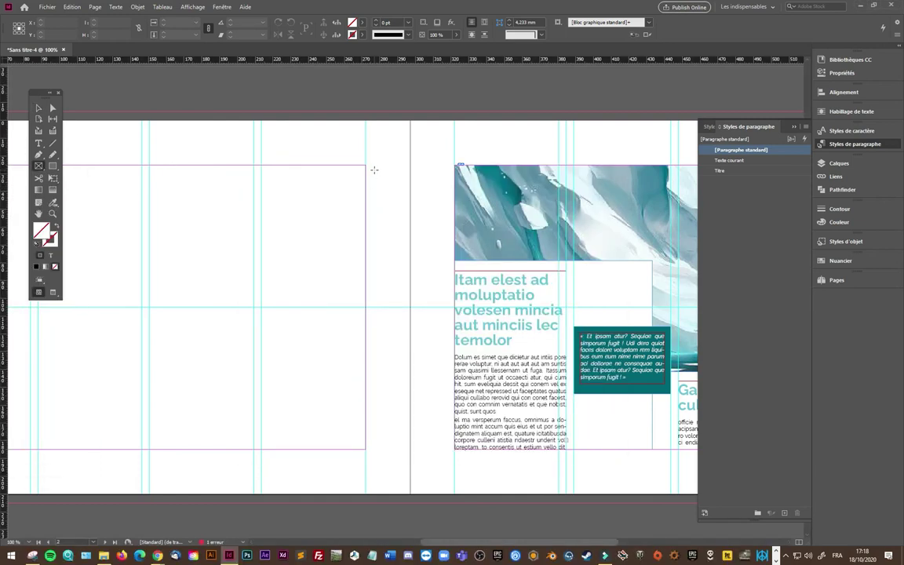
pyautogui.moveTo(366, 168); pyautogui.dragTo(171, 453)
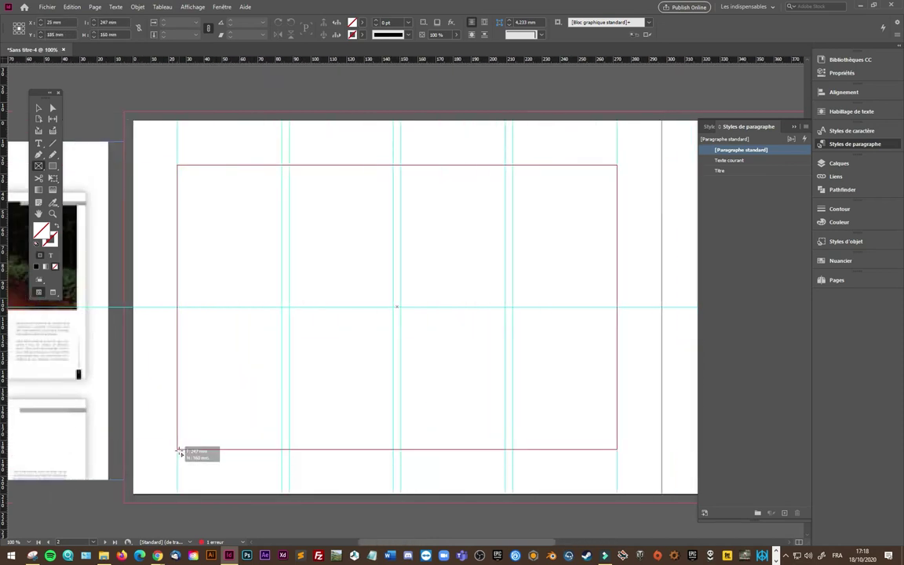
pyautogui.moveTo(171, 453); pyautogui.dragTo(178, 450)
pyautogui.hotkey('ctrl', 'd')
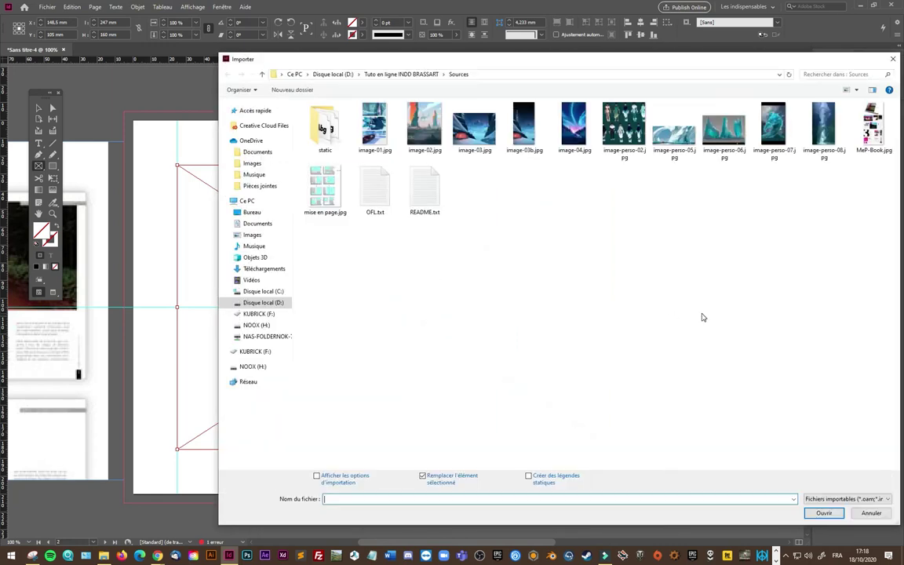
# - Place image-perso-06.jpg into the selected frame
pyautogui.doubleClick(724, 127)
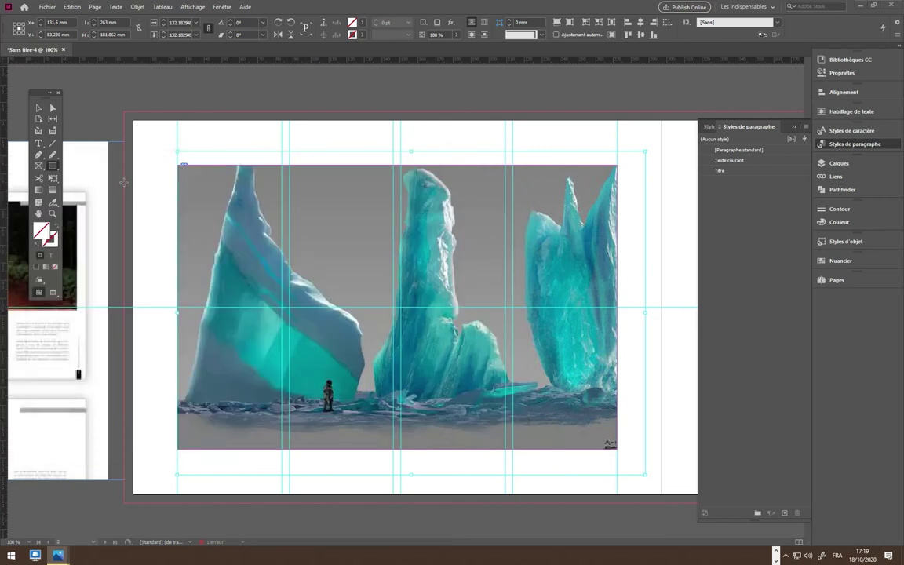
# - Draw a wide band across the image, fill it light teal, and set about 60% opacity
pyautogui.moveTo(124, 183); pyautogui.dragTo(658, 278)
pyautogui.moveTo(662, 278); pyautogui.dragTo(662, 279)
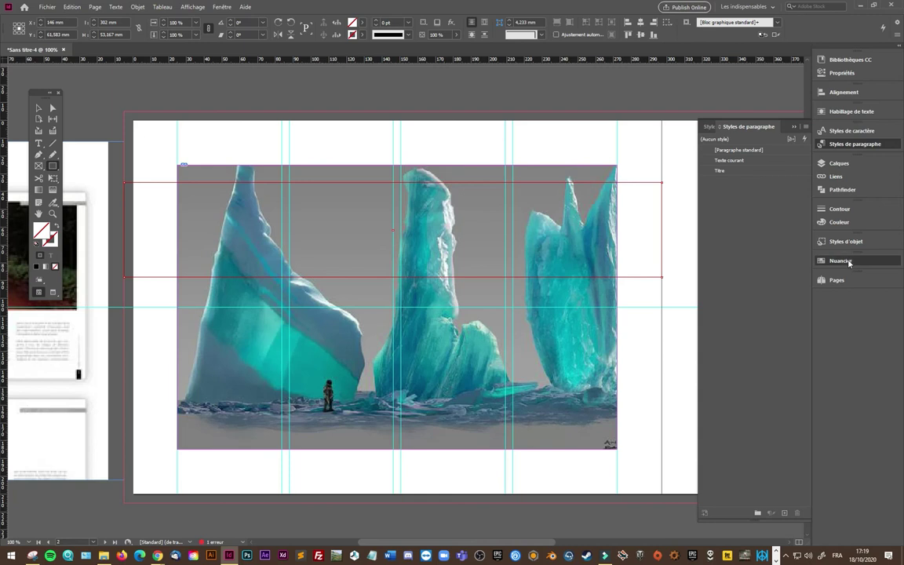
pyautogui.click(849, 260)
pyautogui.moveTo(738, 407); pyautogui.dragTo(487, 223)
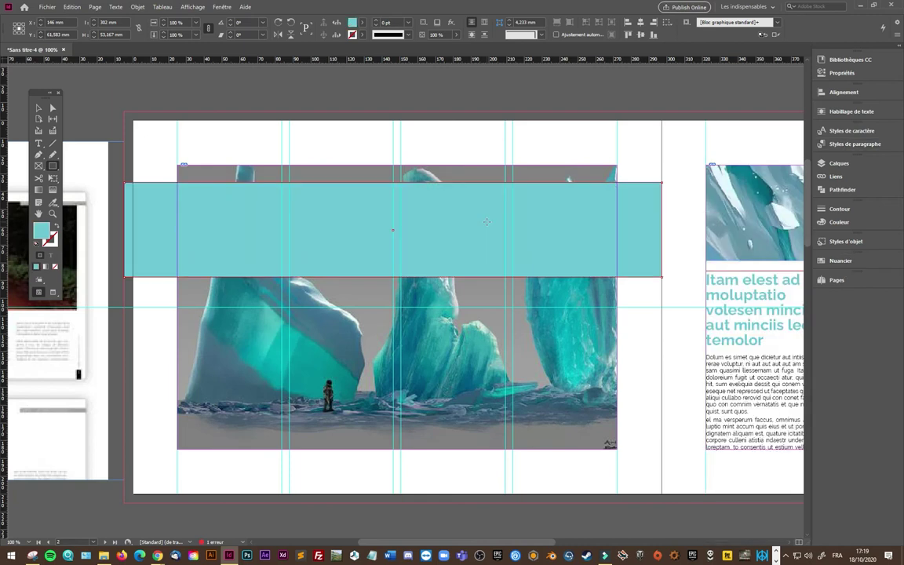
pyautogui.click(457, 35)
pyautogui.moveTo(459, 49); pyautogui.dragTo(438, 49)
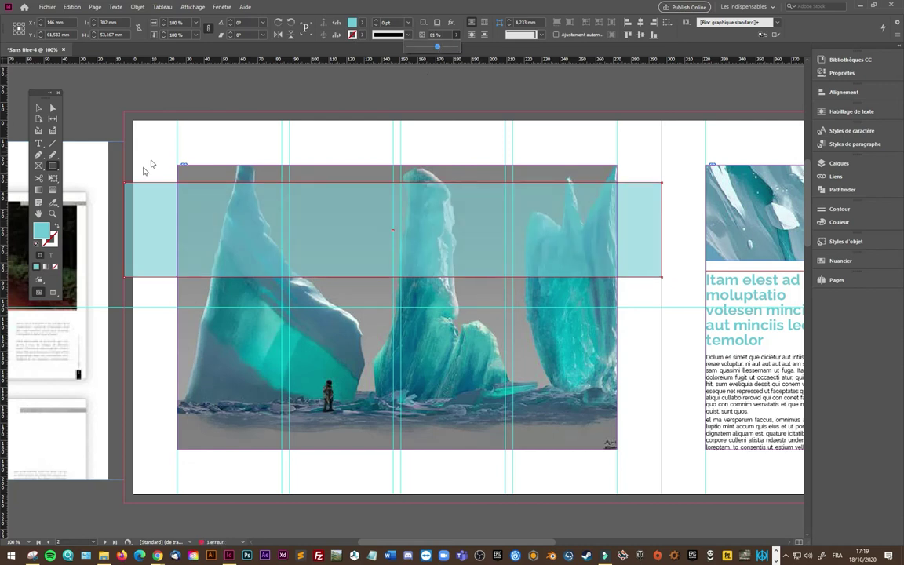
pyautogui.click(39, 143)
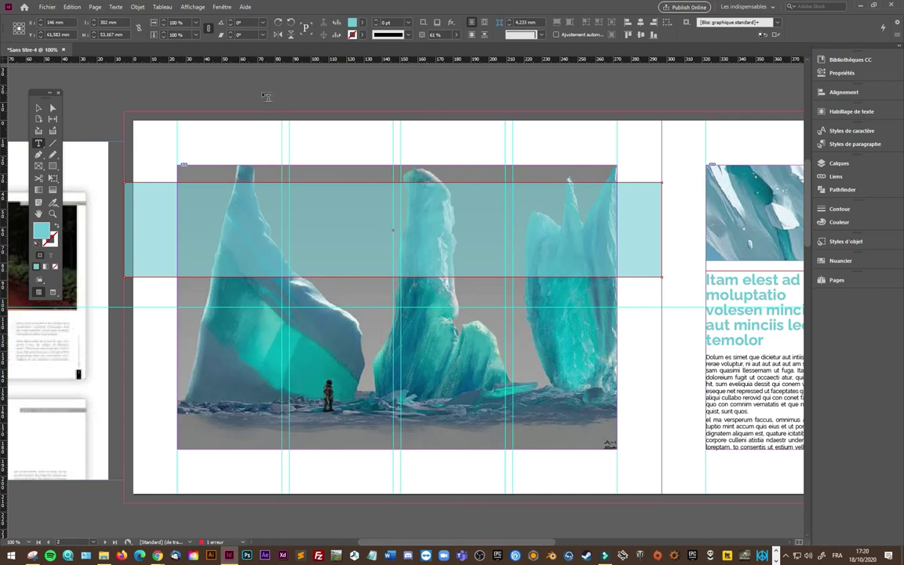
# - Create a text frame filled with placeholder text and apply the Titre paragraph style
pyautogui.moveTo(263, 93); pyautogui.dragTo(412, 145)
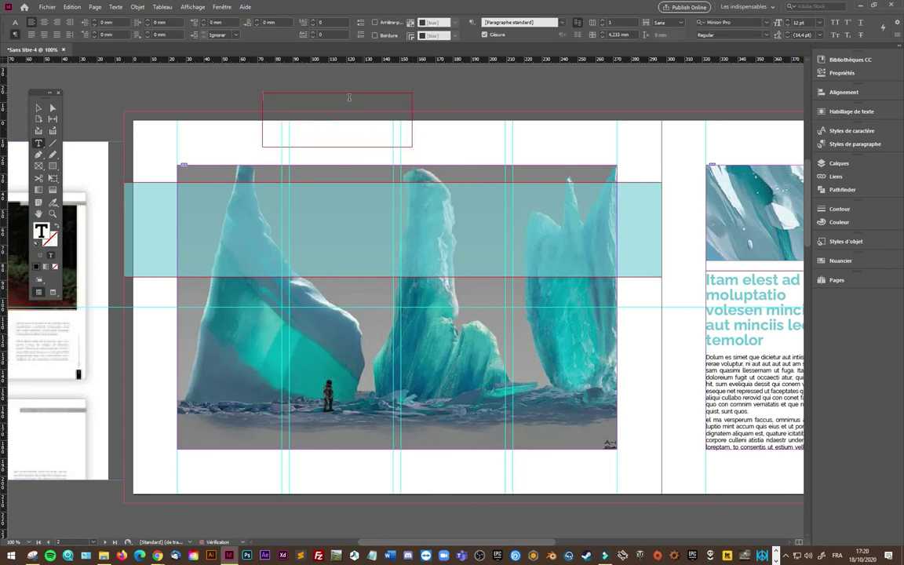
pyautogui.rightClick(349, 95)
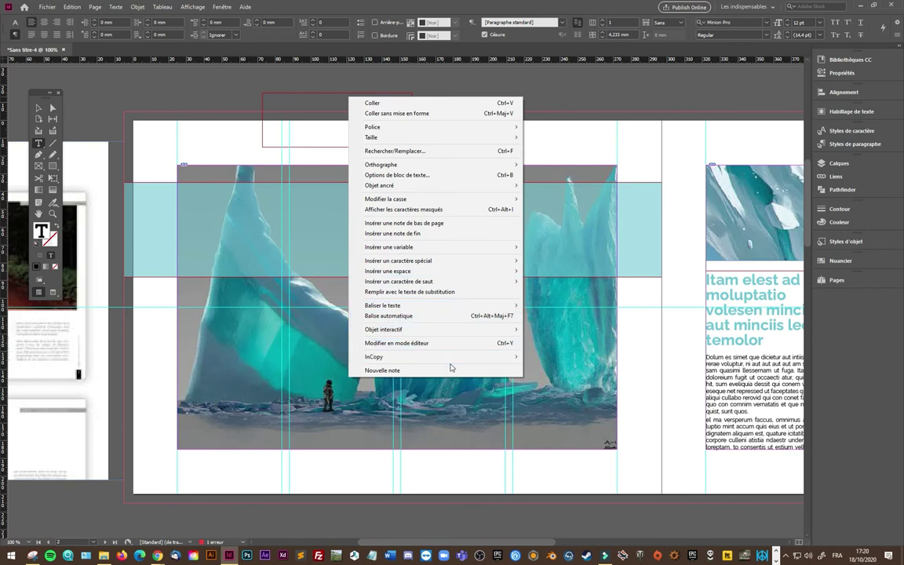
pyautogui.click(413, 292)
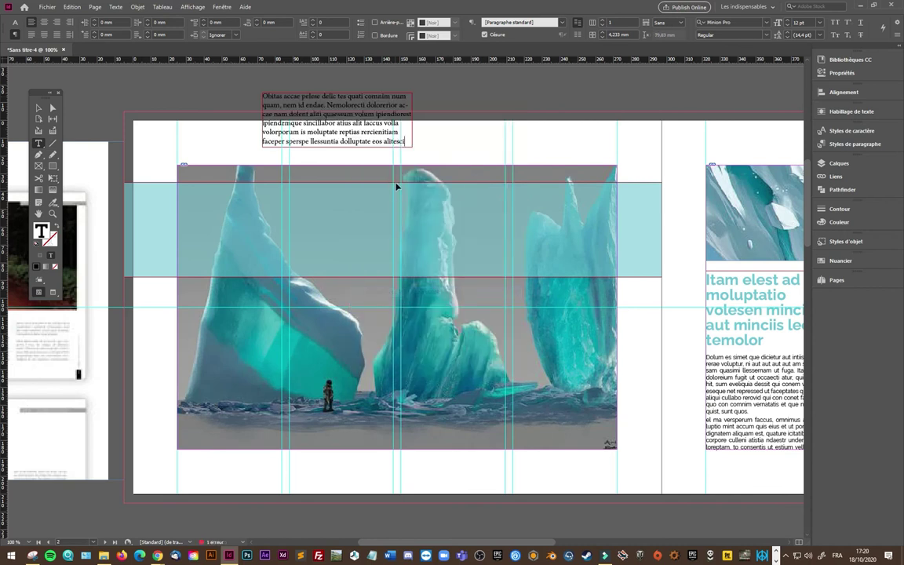
pyautogui.hotkey('ctrl', 'a')
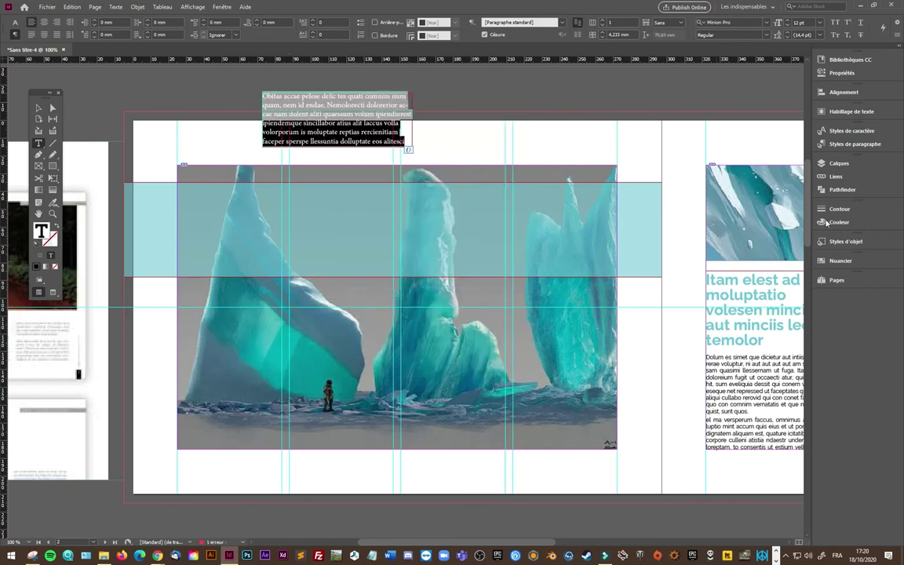
pyautogui.click(846, 146)
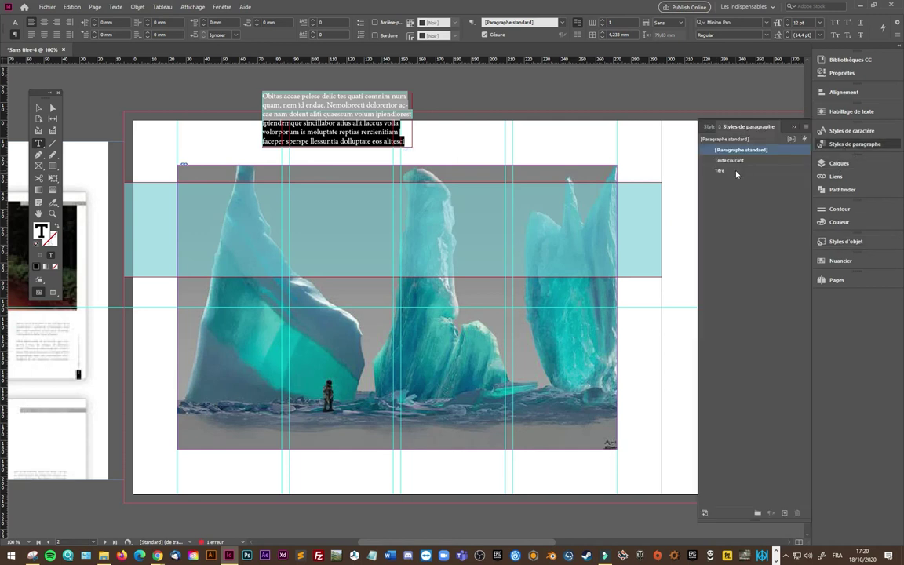
pyautogui.click(734, 170)
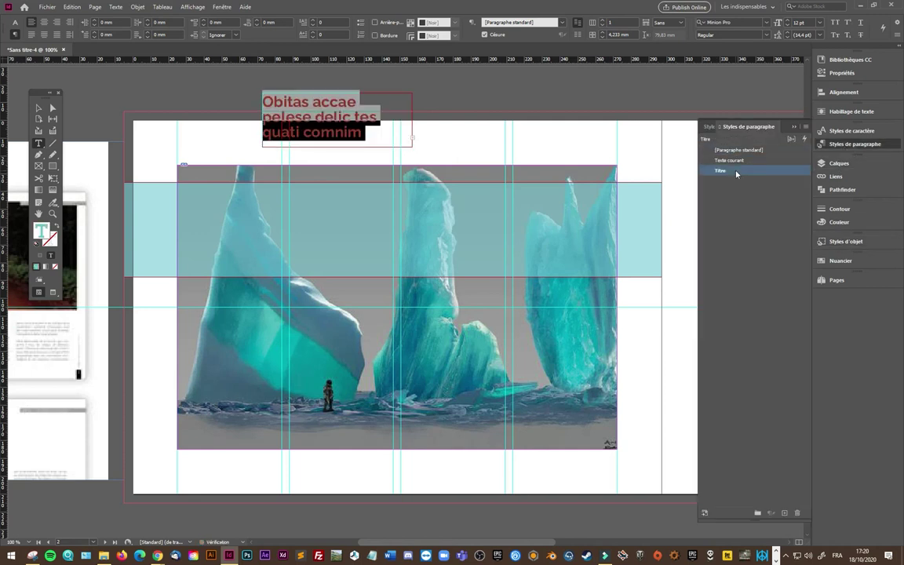
pyautogui.click(371, 134)
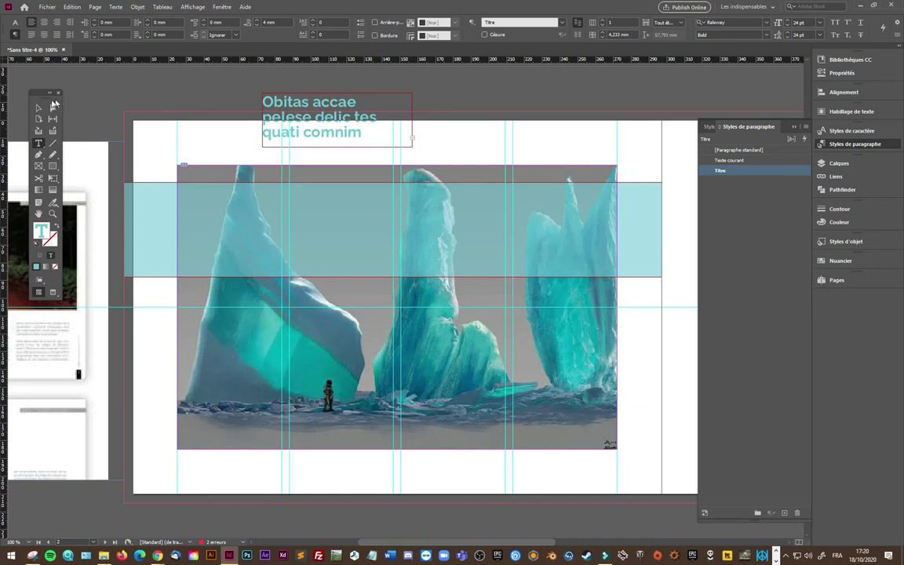
# - Trim the title to 'Obitas accae pelese delic tes quati comnim' and move it onto the teal band
pyautogui.click(39, 108)
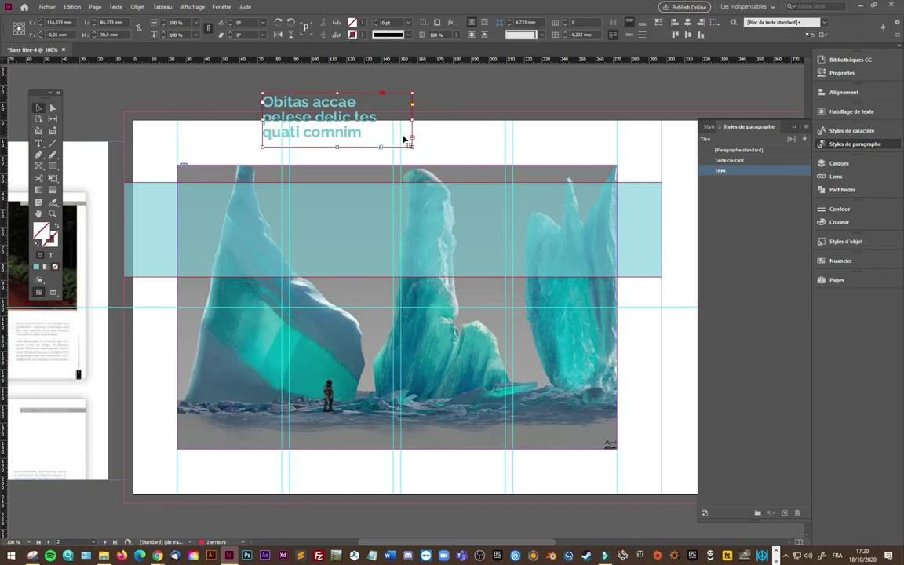
pyautogui.hotkey('ctrl', 'y')
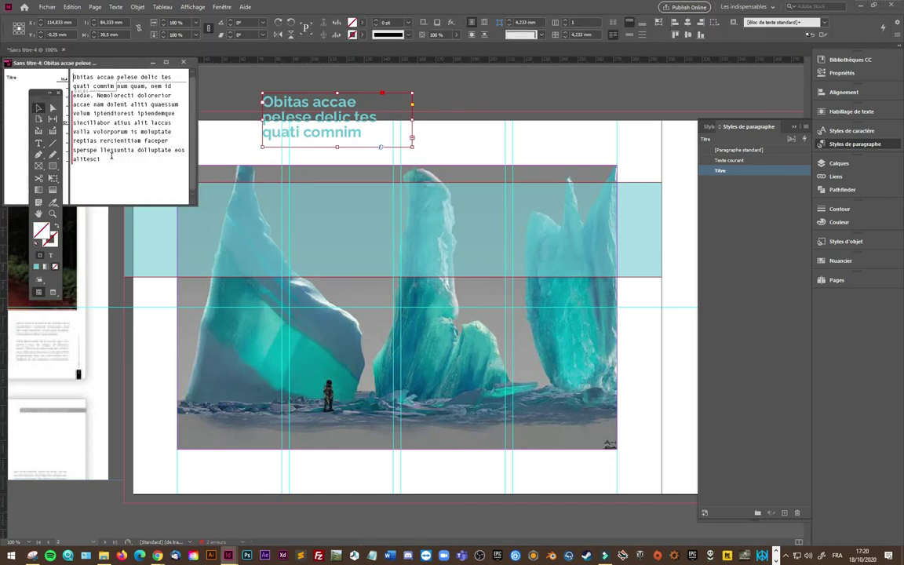
pyautogui.moveTo(100, 161); pyautogui.dragTo(116, 86)
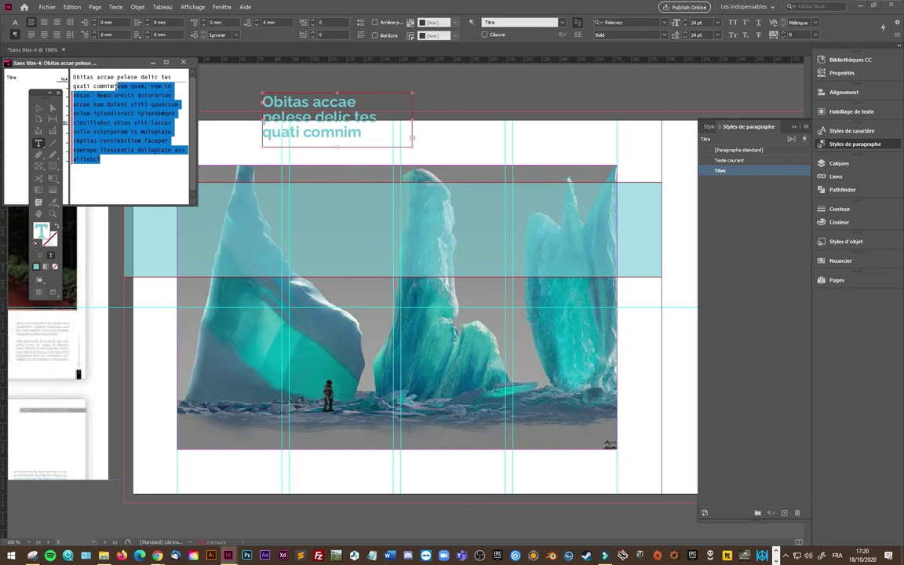
pyautogui.press('BackSpace')
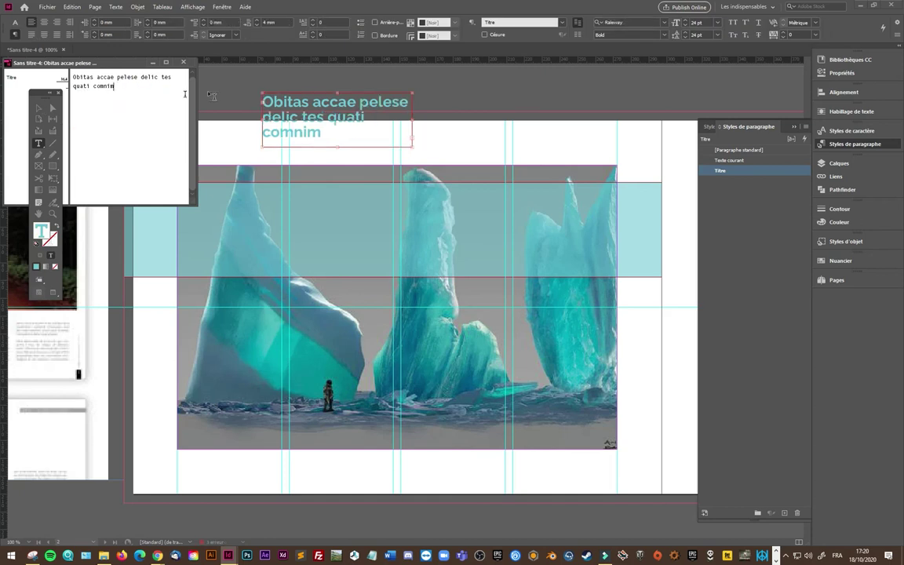
pyautogui.hotkey('ctrl', 'y')
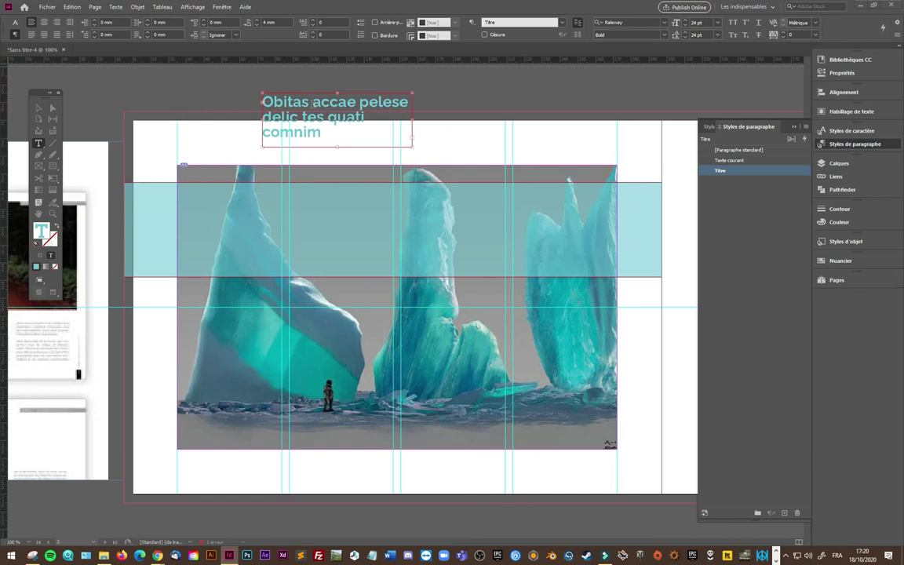
pyautogui.click(37, 108)
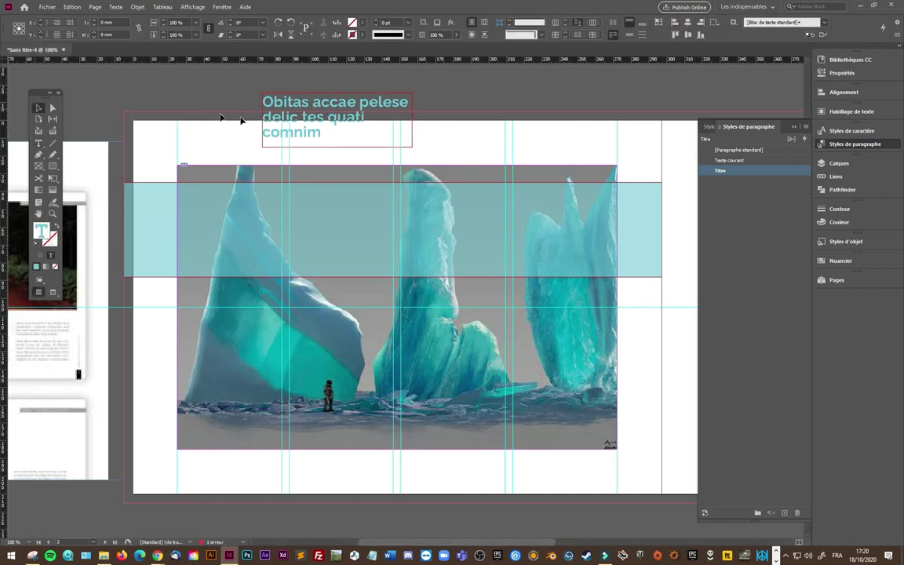
pyautogui.moveTo(300, 102)
pyautogui.mouseDown()
pyautogui.moveTo(517, 226)
pyautogui.moveTo(533, 226)
pyautogui.moveTo(346, 197)
pyautogui.mouseUp()
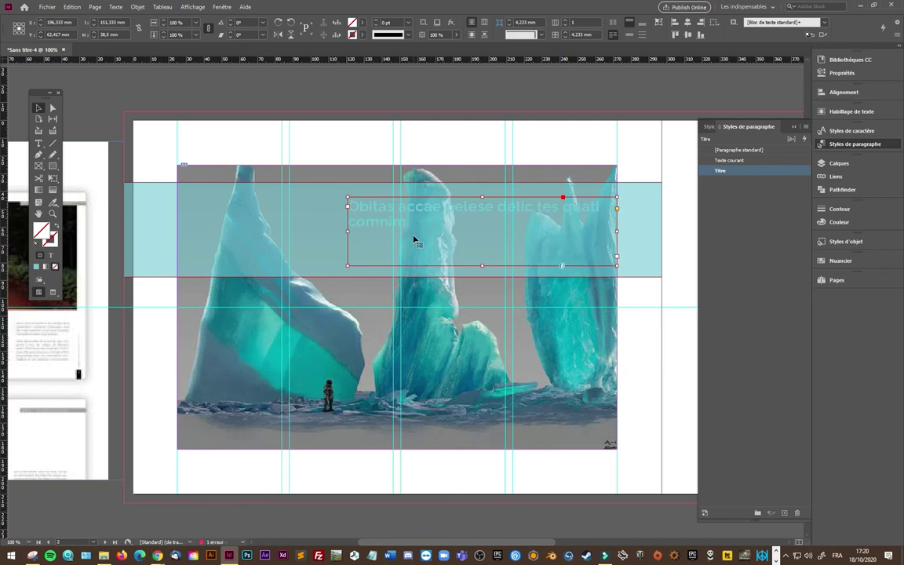
# - Select all of the title text and raise its font size to 33 pt
pyautogui.press('t')
pyautogui.click(393, 219)
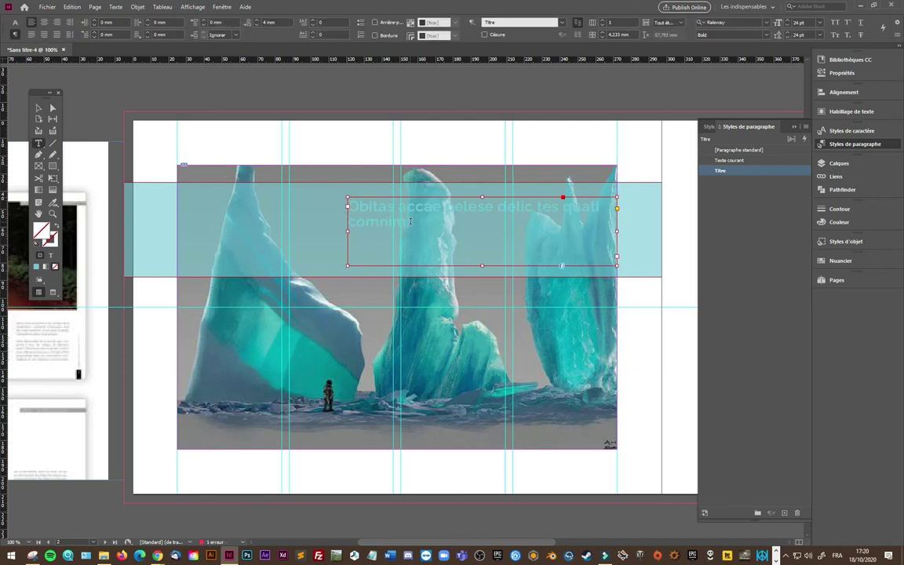
pyautogui.hotkey('ctrl', 'a')
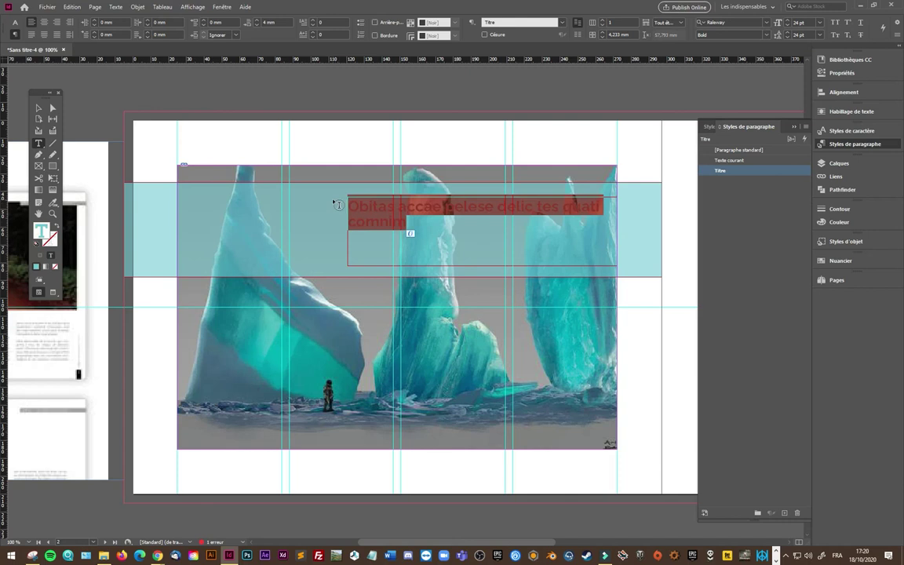
pyautogui.click(15, 22)
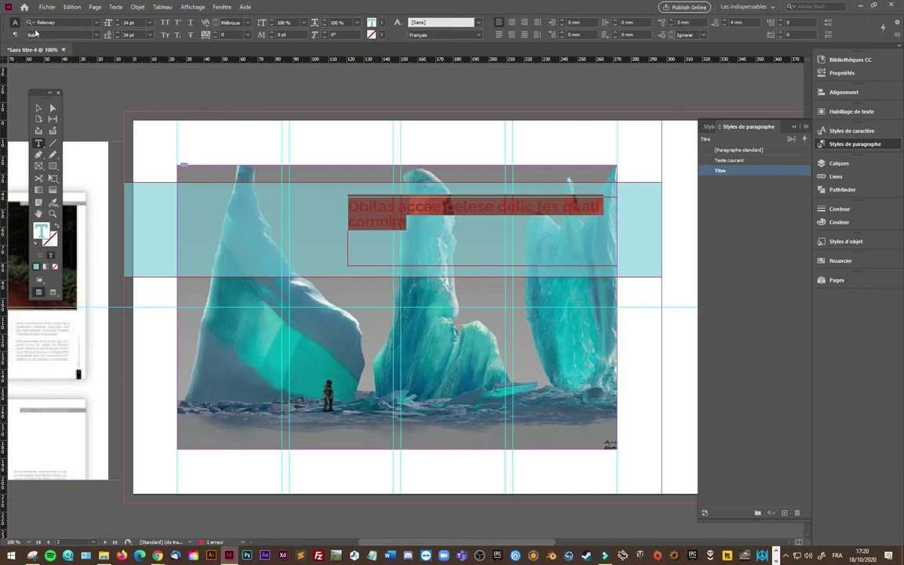
pyautogui.click(116, 22)
pyautogui.click(117, 22)
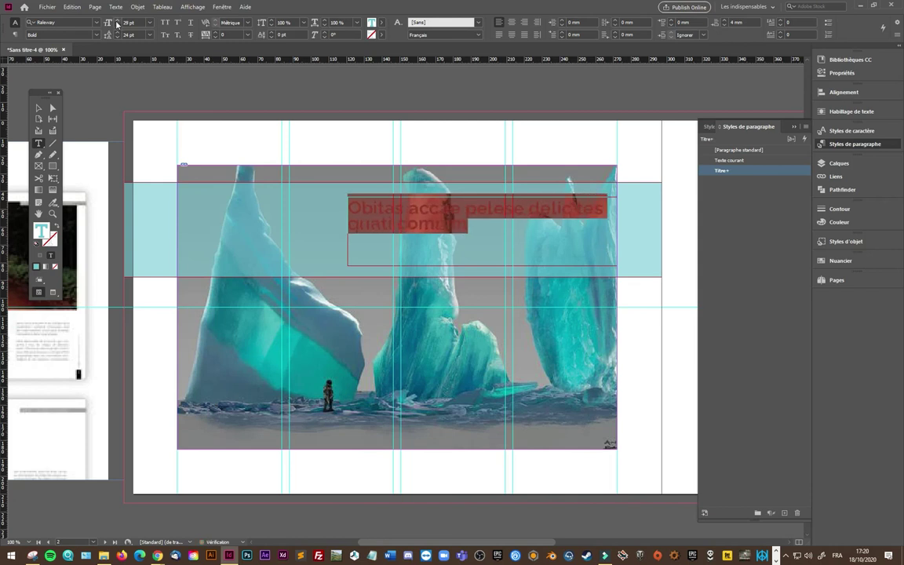
pyautogui.click(116, 23)
pyautogui.click(117, 23)
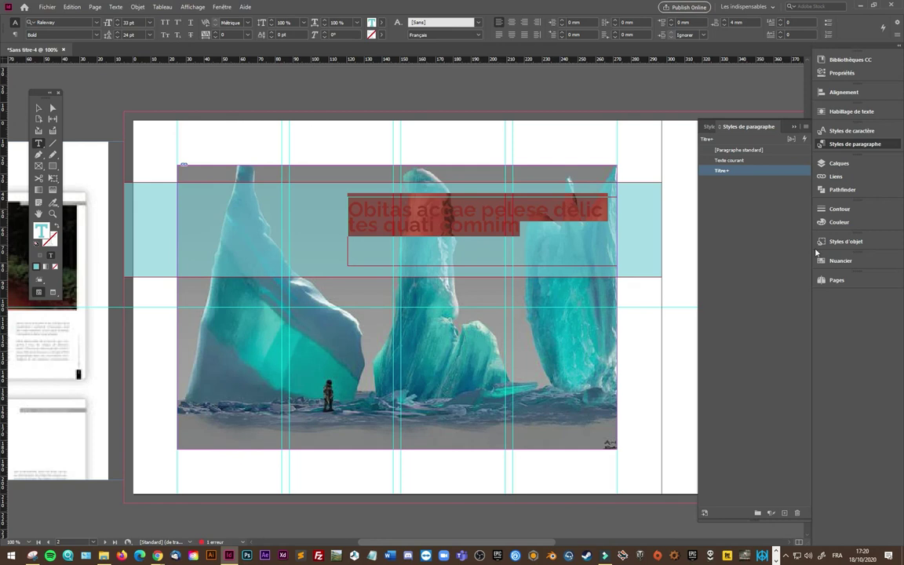
# - Colour the title white with the [Papier] swatch, briefly comparing it against black
pyautogui.click(853, 263)
pyautogui.click(852, 262)
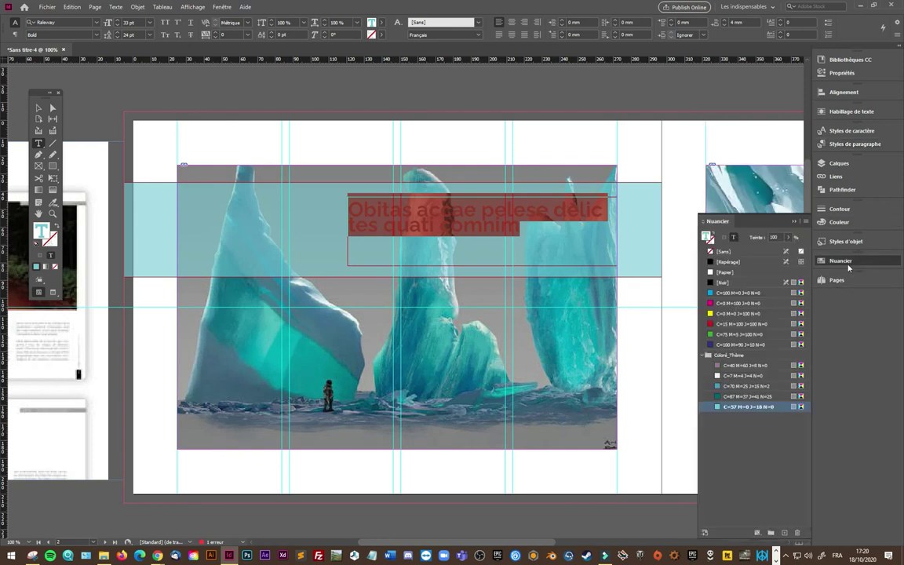
pyautogui.click(725, 272)
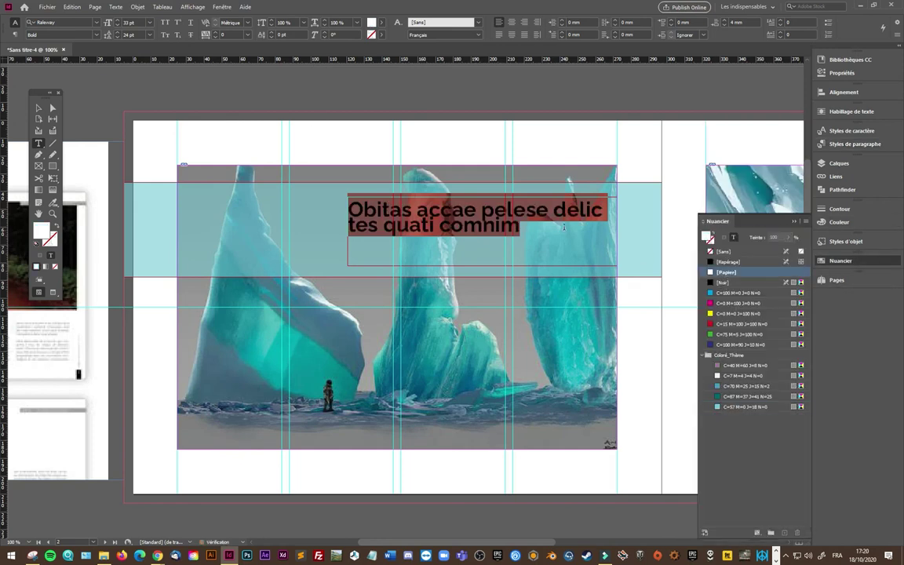
pyautogui.hotkey('ctrl', 'shift', 'a')
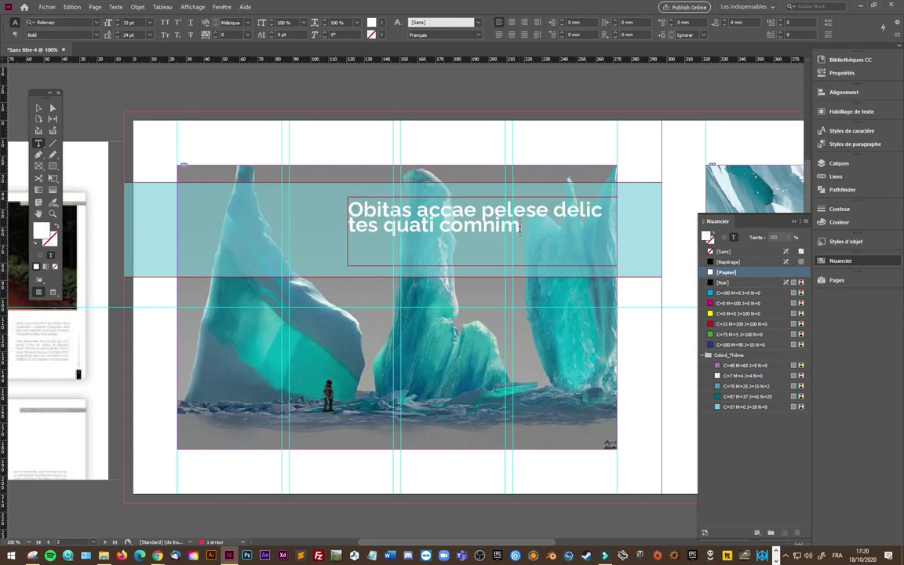
pyautogui.moveTo(519, 229); pyautogui.dragTo(344, 201)
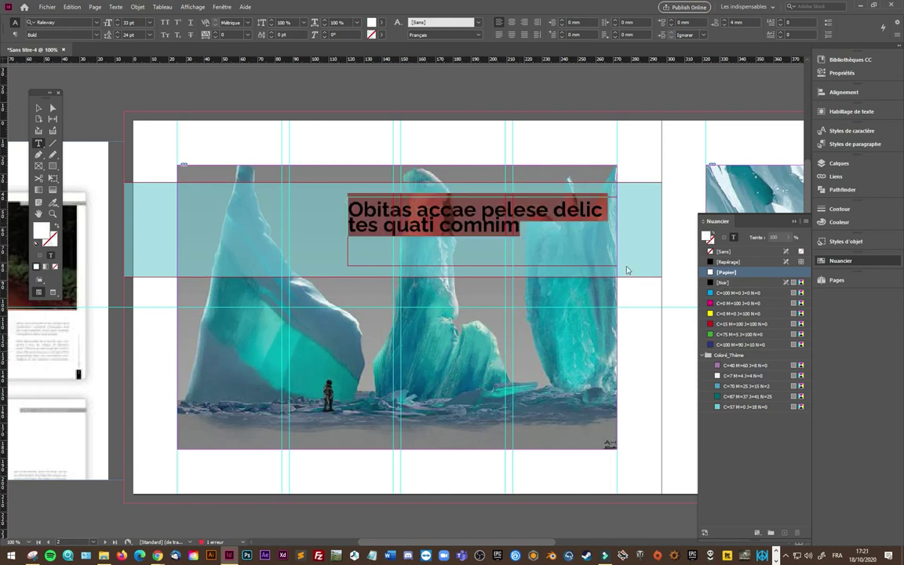
pyautogui.click(723, 282)
pyautogui.hotkey('ctrl', 'shift', 'a')
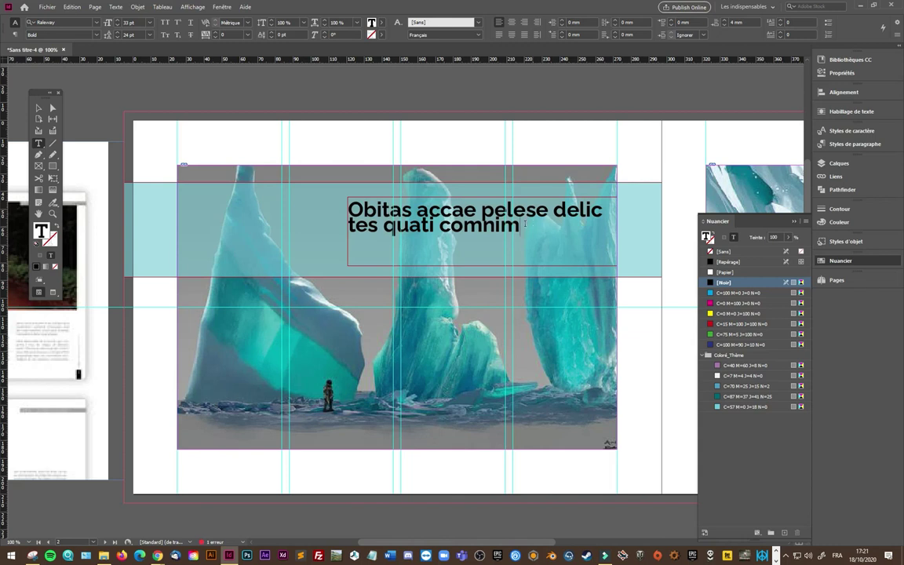
pyautogui.moveTo(525, 224); pyautogui.dragTo(350, 206)
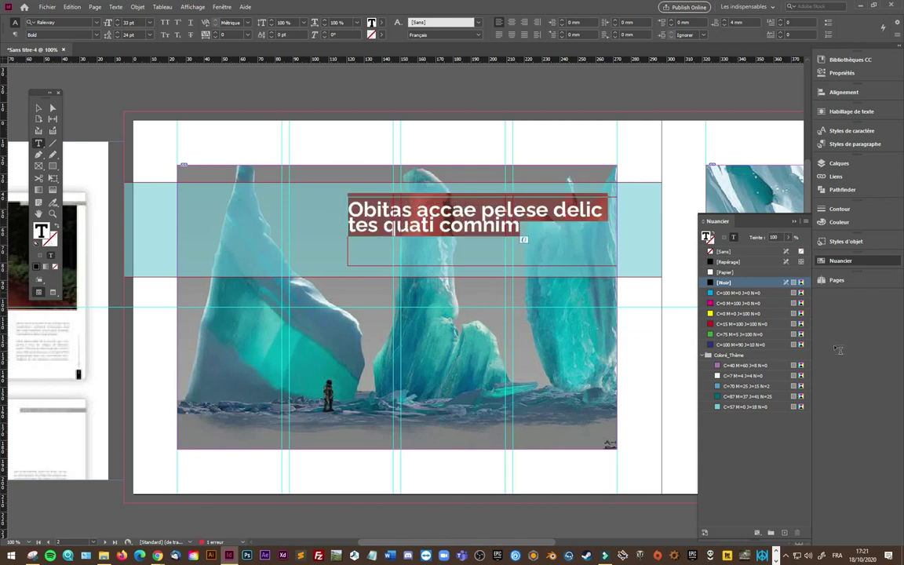
pyautogui.click(736, 272)
pyautogui.click(469, 205)
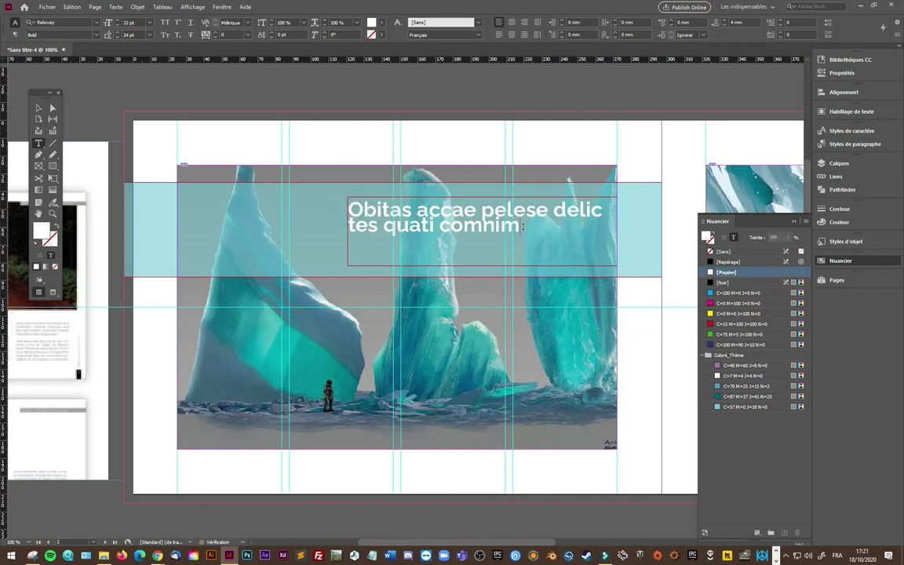
pyautogui.moveTo(468, 206)
pyautogui.mouseDown()
pyautogui.moveTo(352, 218)
pyautogui.moveTo(348, 208)
pyautogui.mouseUp()
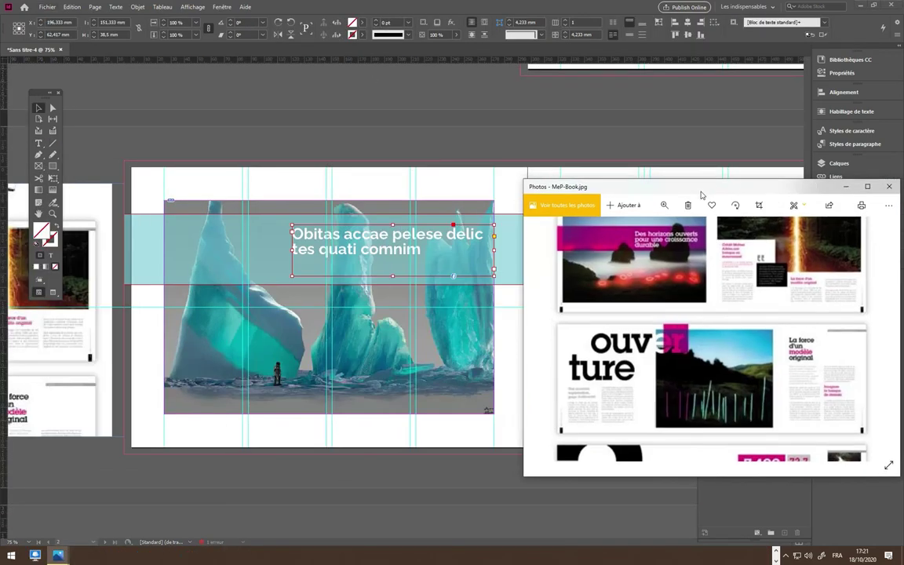
# - Move the MeP-Book.jpg reference image beside the page and return to the layout
pyautogui.moveTo(708, 182)
pyautogui.mouseDown()
pyautogui.moveTo(633, 214)
pyautogui.moveTo(623, 301)
pyautogui.moveTo(554, 299)
pyautogui.mouseUp()
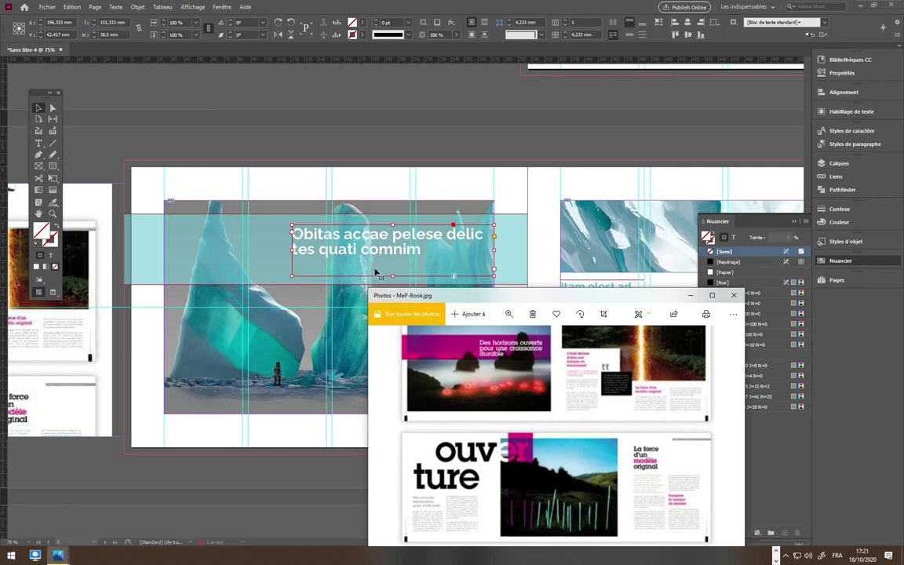
pyautogui.click(451, 268)
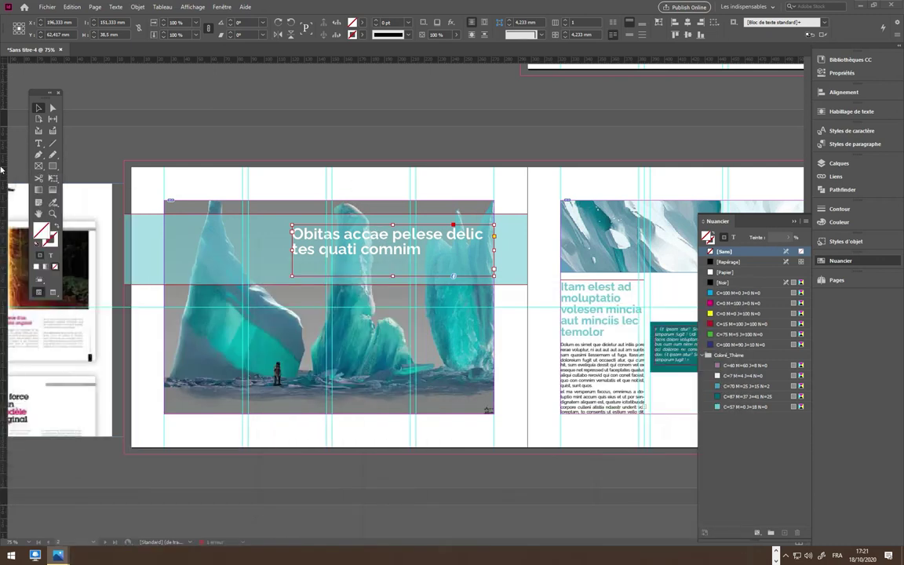
pyautogui.scroll(2, 474, 314)
pyautogui.scroll(-1, 474, 313)
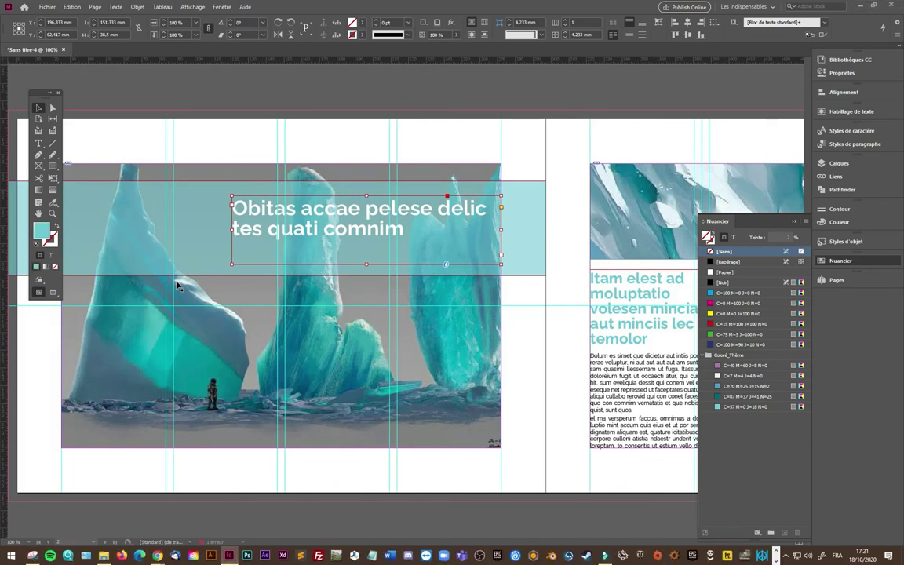
pyautogui.click(196, 266)
# - Move the teal band down over the lower icebergs
pyautogui.click(408, 272)
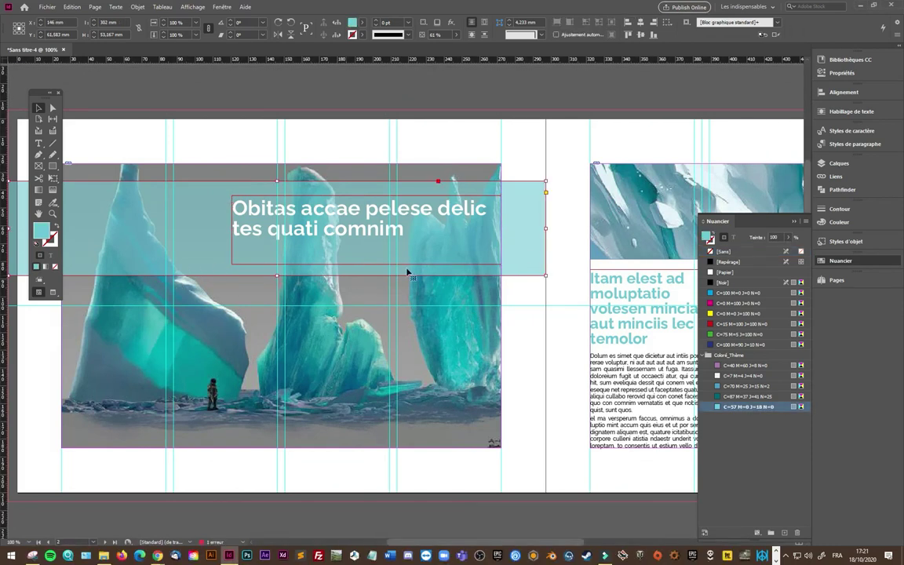
pyautogui.moveTo(523, 246); pyautogui.dragTo(528, 374)
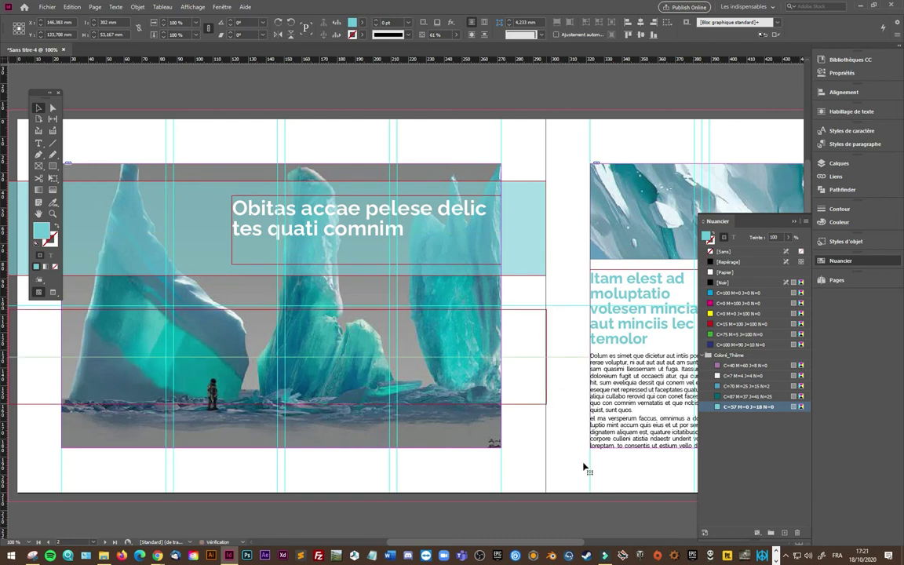
pyautogui.hscroll(-3, 474, 474)
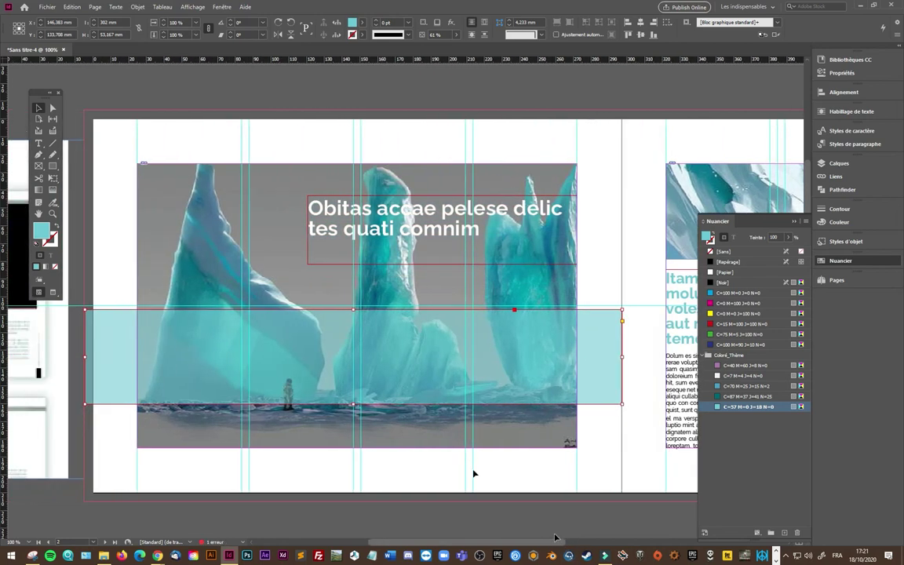
# - Trace the middle iceberg's left edge with curved Pen anchors
pyautogui.click(40, 155)
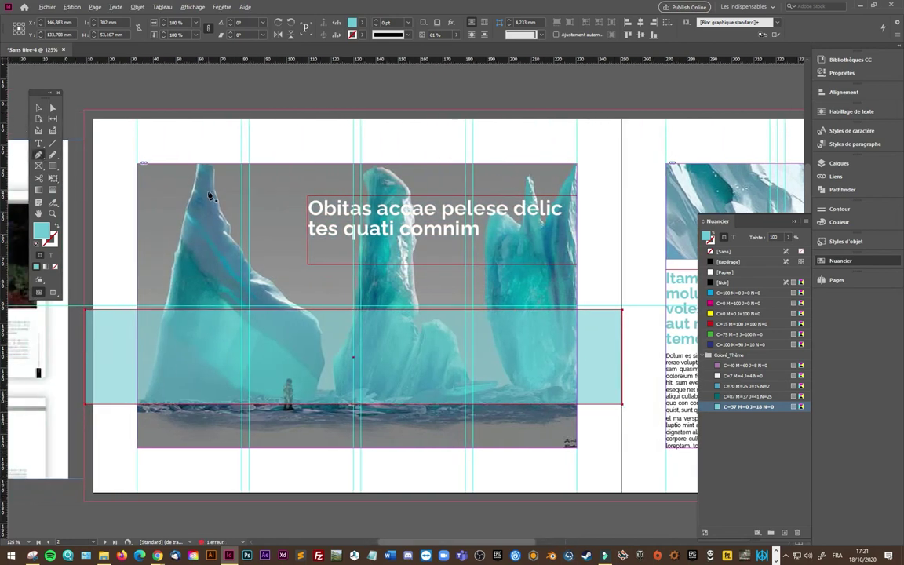
pyautogui.scroll(1, 191, 177)
pyautogui.click(406, 187)
pyautogui.scroll(4, 463, 358)
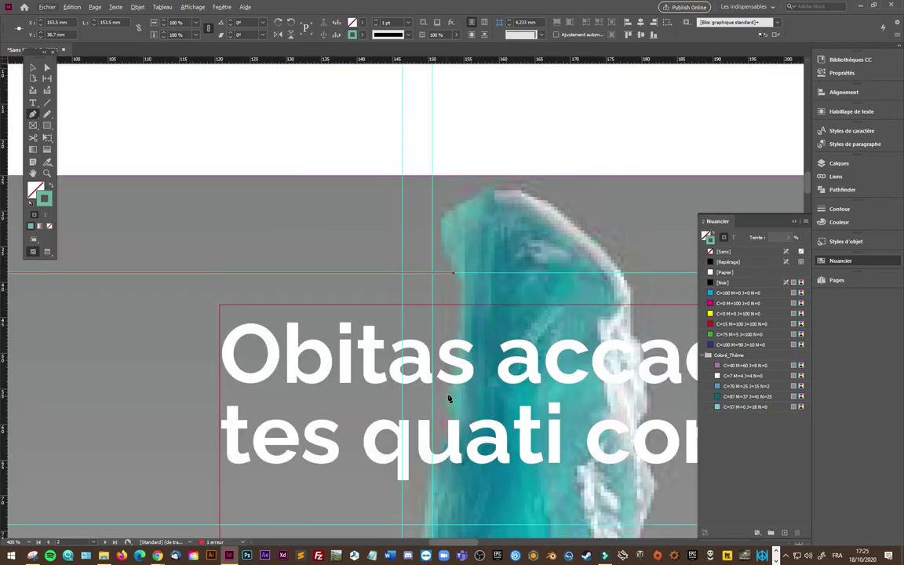
pyautogui.moveTo(447, 393); pyautogui.dragTo(417, 467)
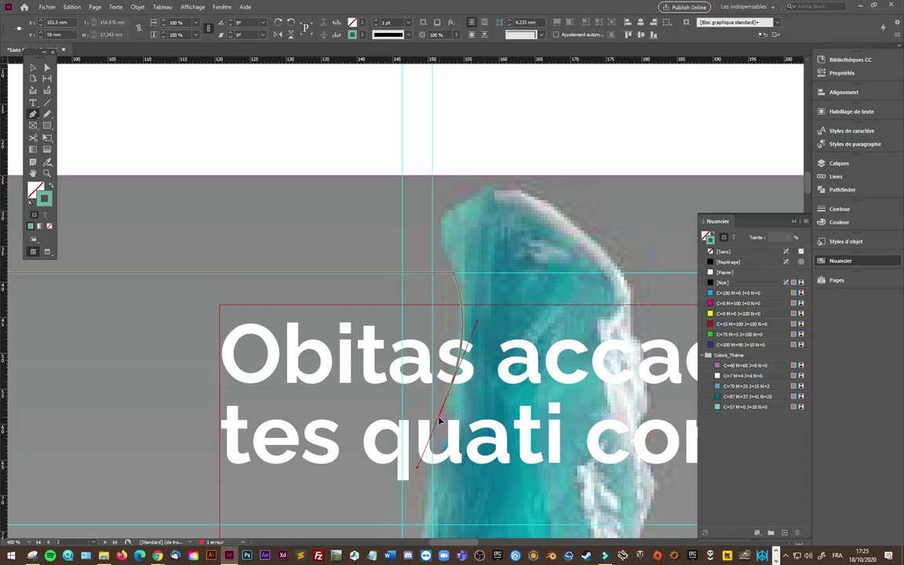
pyautogui.moveTo(442, 420)
pyautogui.mouseDown()
pyautogui.moveTo(453, 428)
pyautogui.moveTo(429, 487)
pyautogui.mouseUp()
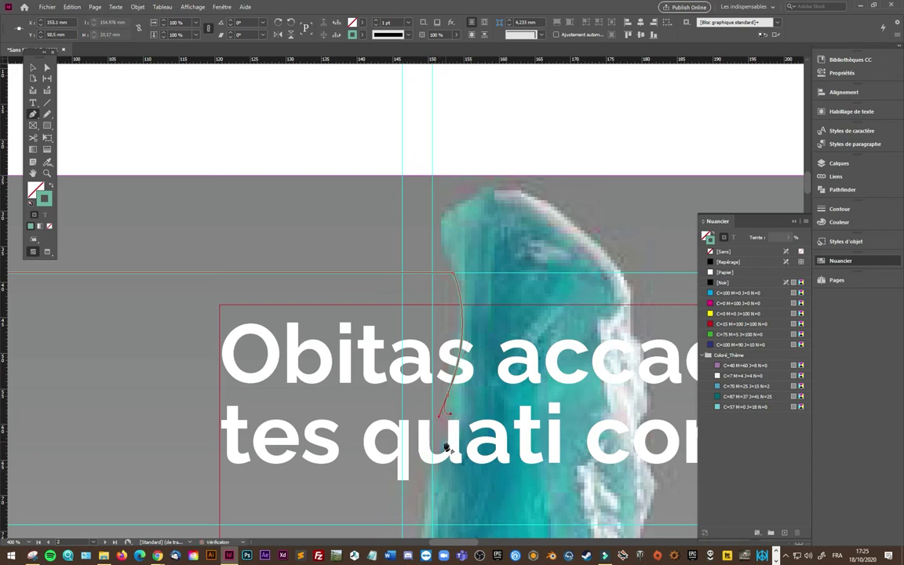
pyautogui.click(429, 484)
# - Extend the outline to the page's left edge, close it, and fill it green
pyautogui.scroll(-2, 441, 512)
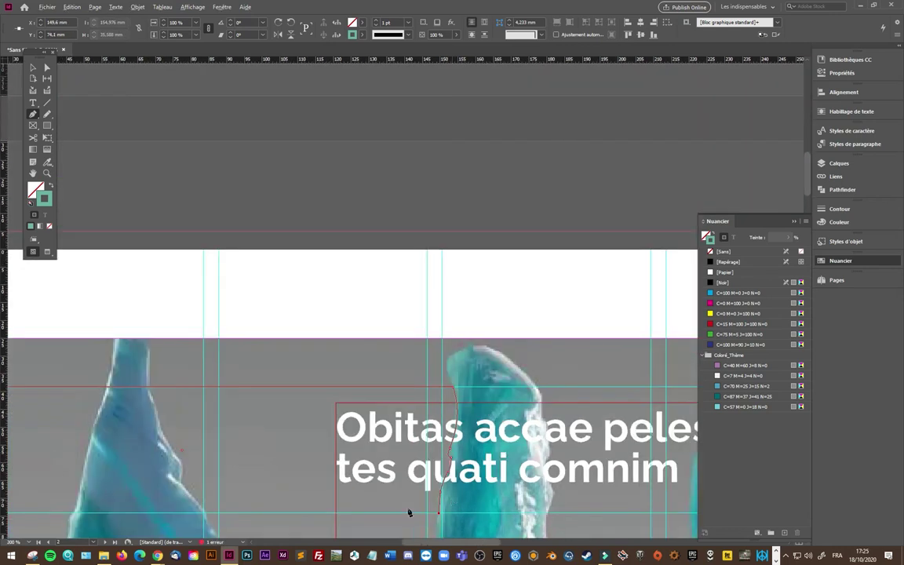
pyautogui.hscroll(-5, 265, 495)
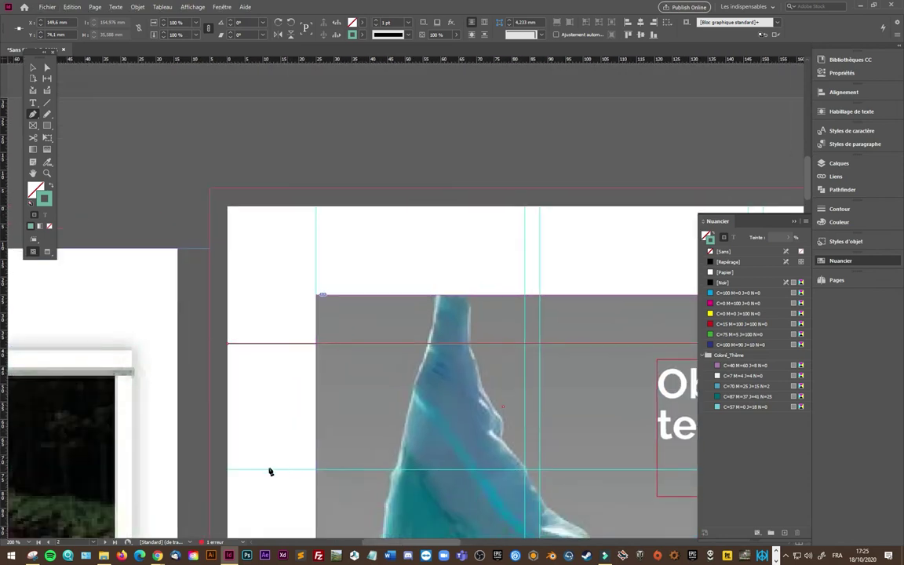
pyautogui.click(227, 471)
pyautogui.click(211, 471)
pyautogui.click(210, 344)
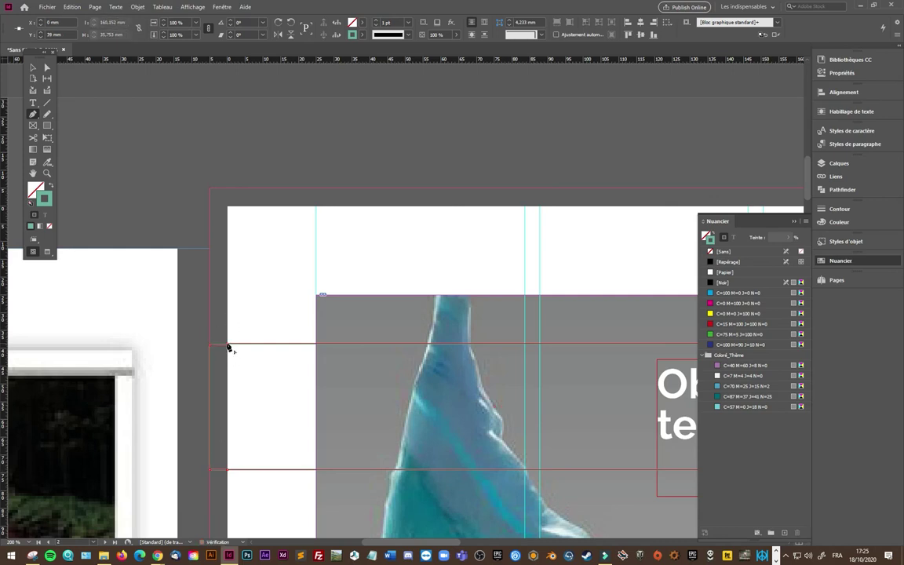
pyautogui.click(227, 348)
pyautogui.click(51, 189)
# - Draw a closed Pen shape from the iceberg's right edge across the band, filled green
pyautogui.moveTo(460, 543); pyautogui.dragTo(493, 543)
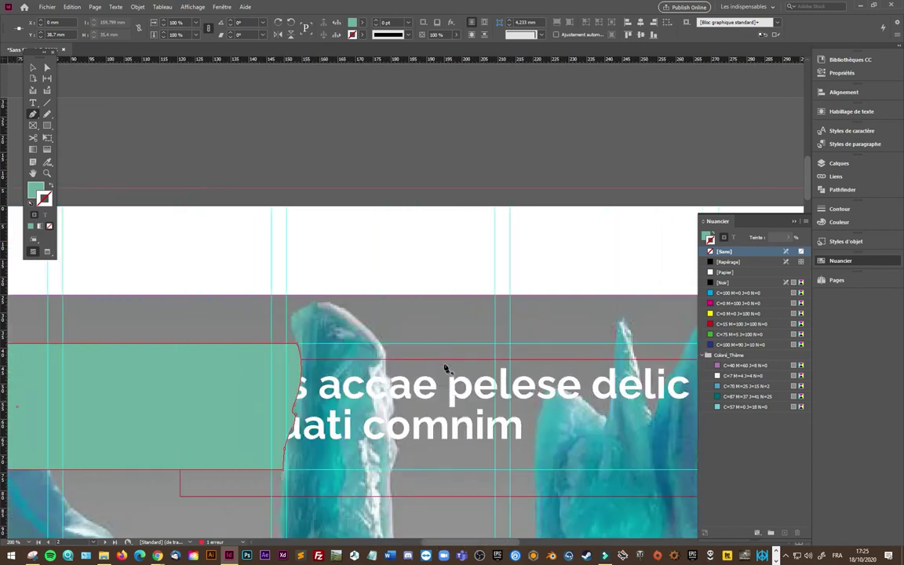
pyautogui.click(383, 348)
pyautogui.click(385, 375)
pyautogui.click(391, 418)
pyautogui.click(395, 452)
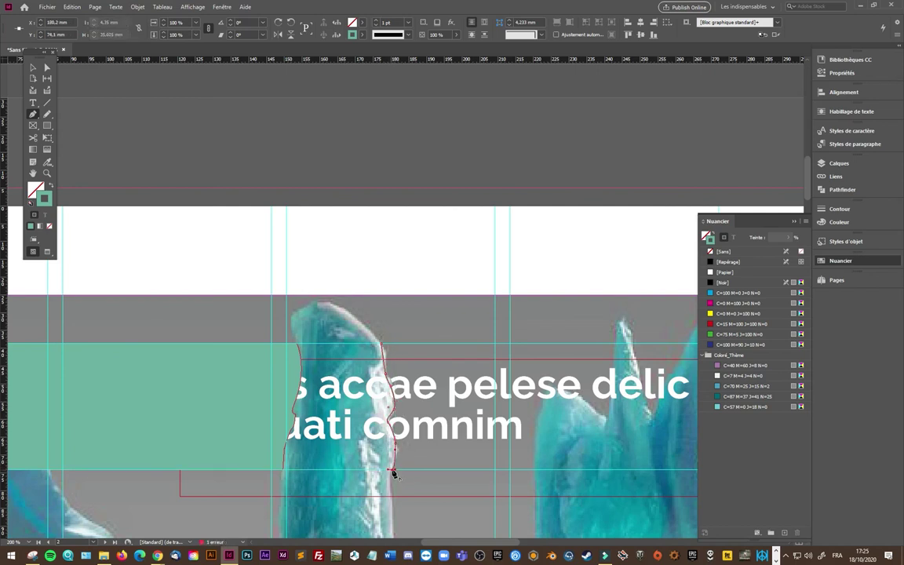
pyautogui.moveTo(510, 408); pyautogui.dragTo(328, 401)
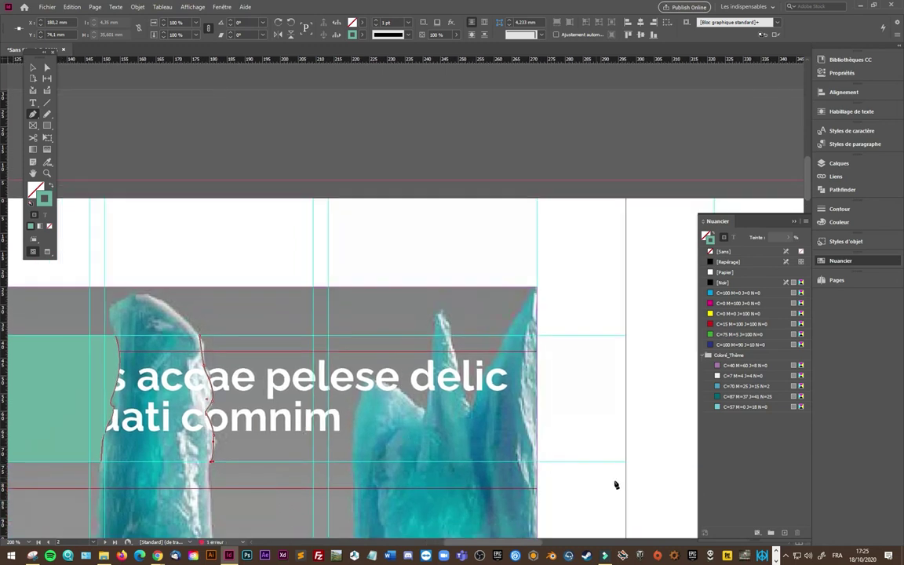
pyautogui.click(625, 461)
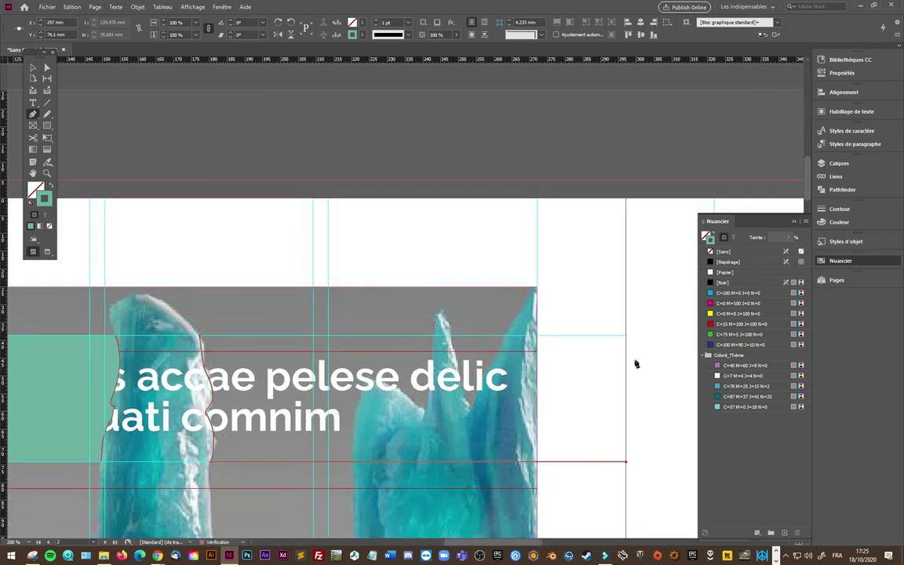
pyautogui.click(626, 337)
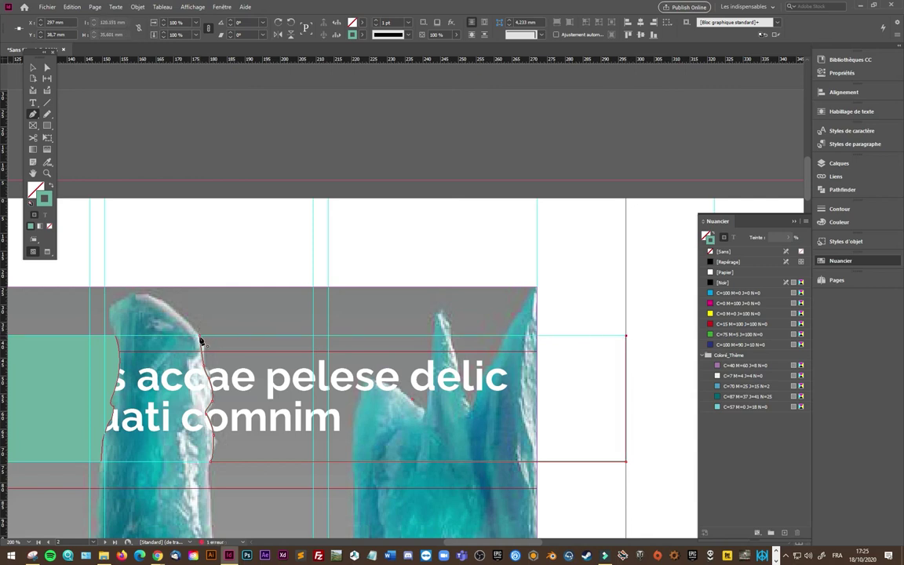
pyautogui.click(200, 337)
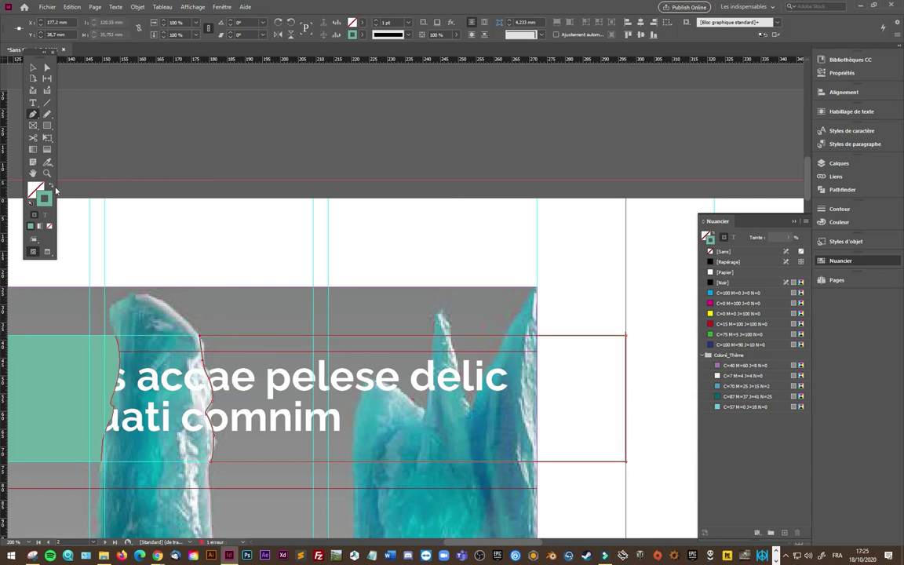
pyautogui.click(52, 187)
# - Set the right green band to 48% opacity and the left band to 49%
pyautogui.scroll(-1, 218, 277)
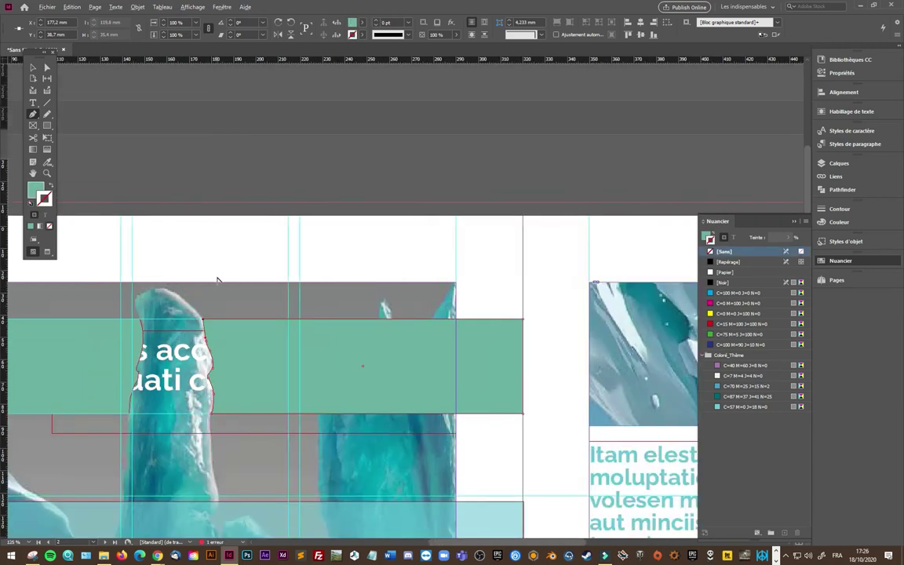
pyautogui.scroll(-1, 217, 278)
pyautogui.scroll(-1, 341, 350)
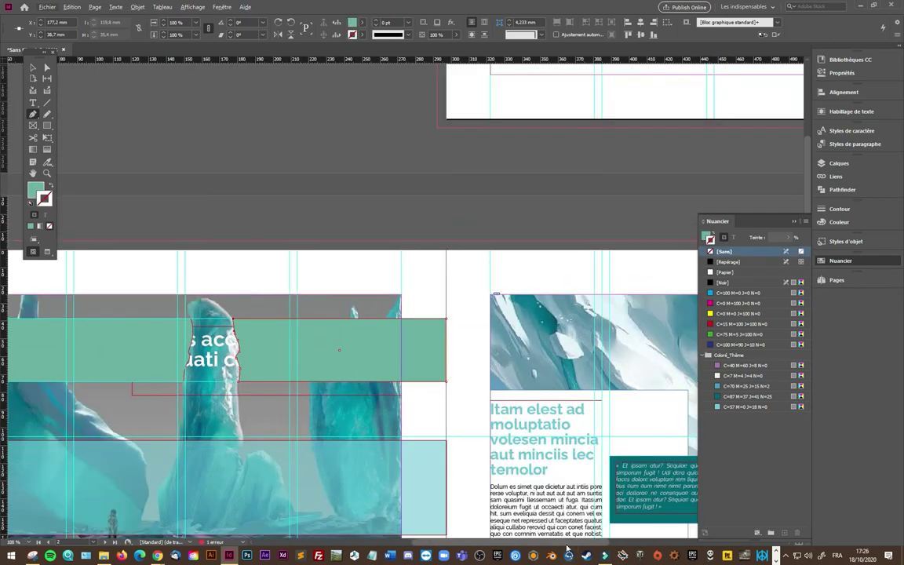
pyautogui.hscroll(-3, 366, 383)
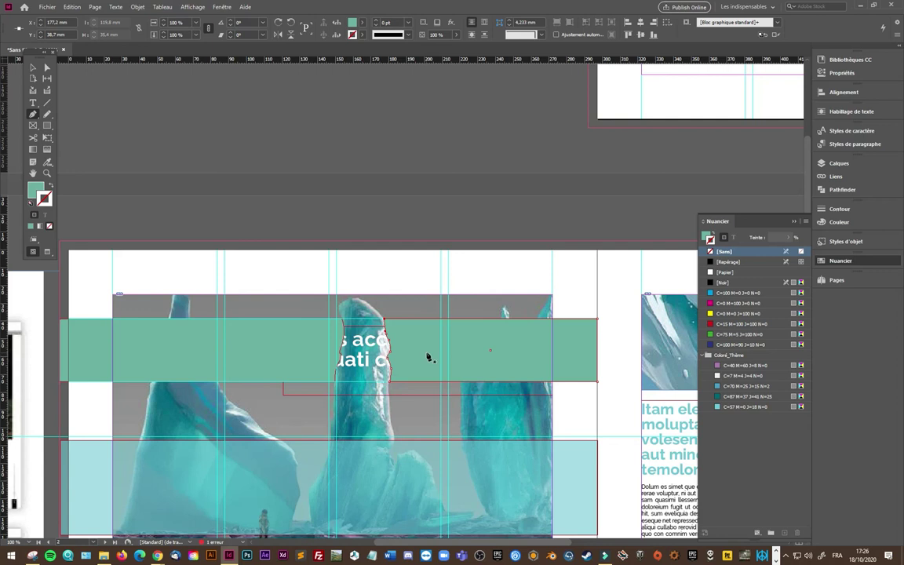
pyautogui.press('v')
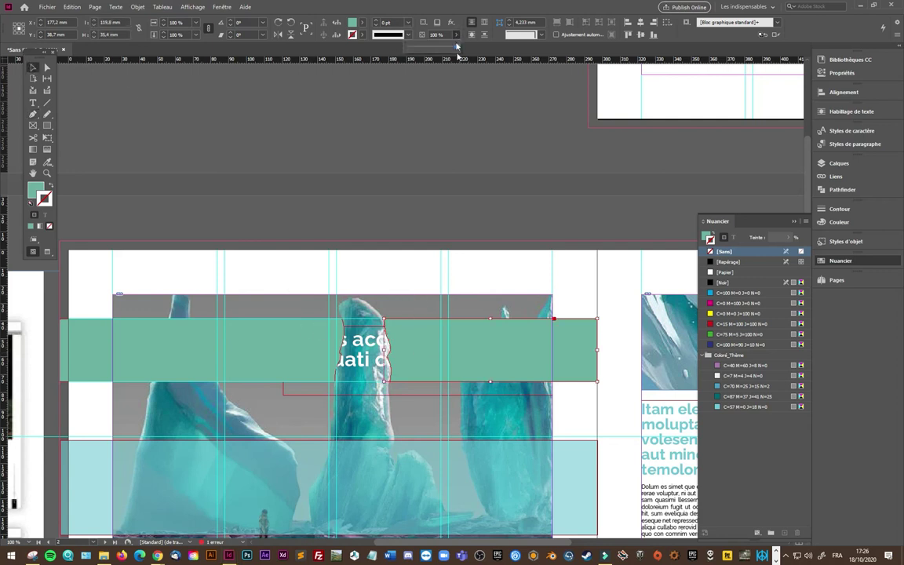
pyautogui.moveTo(446, 49); pyautogui.dragTo(432, 49)
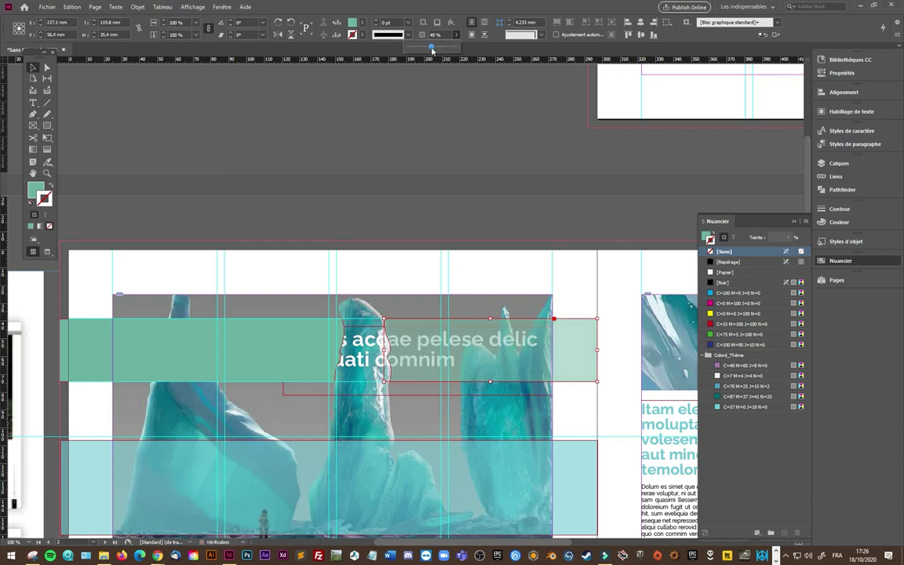
pyautogui.click(267, 340)
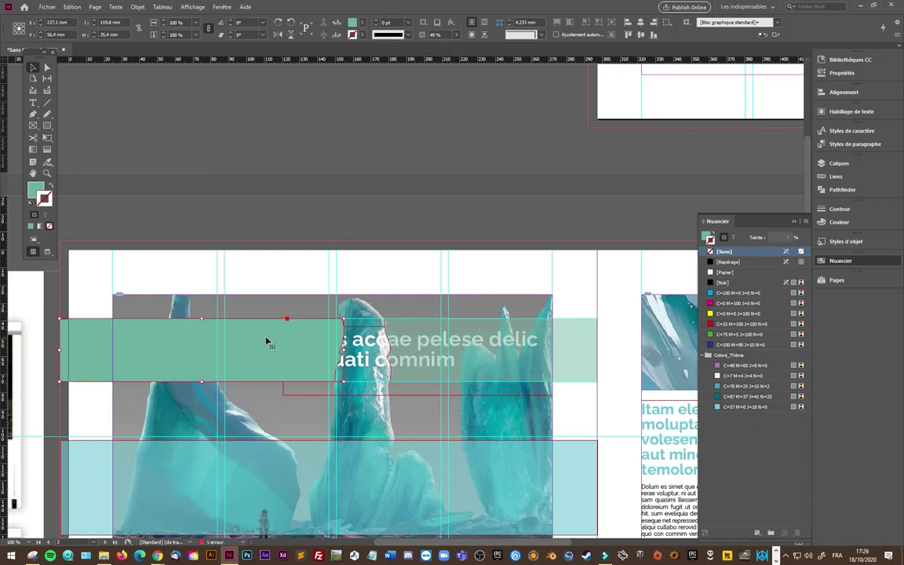
pyautogui.click(438, 35)
pyautogui.write('49')
pyautogui.press('Return')
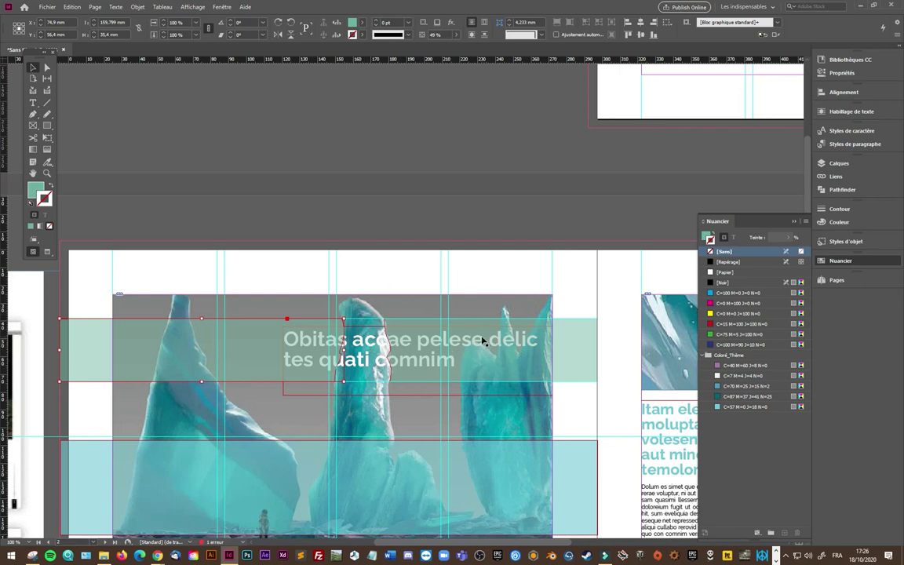
pyautogui.click(338, 250)
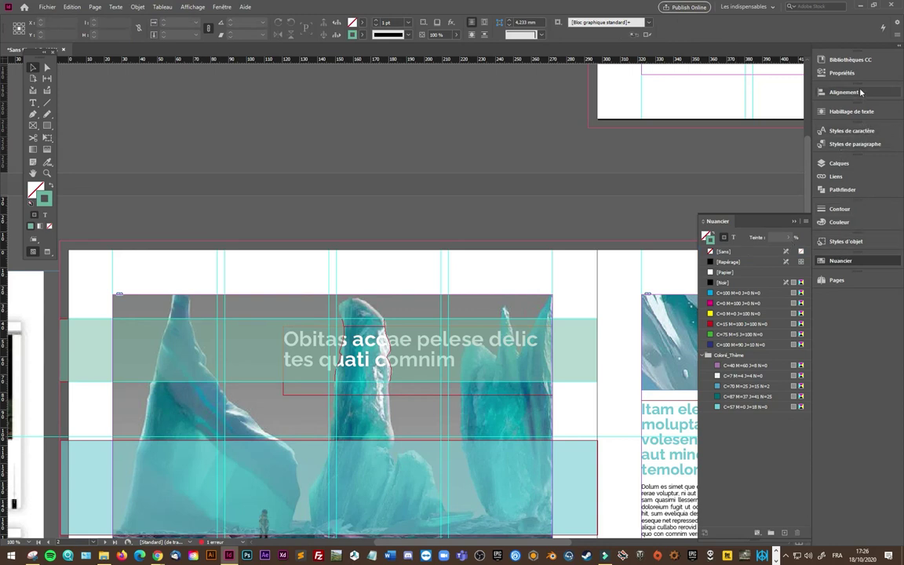
# - Cut both green bands, lock Txt, and paste them in place on Images et fonds
pyautogui.click(791, 219)
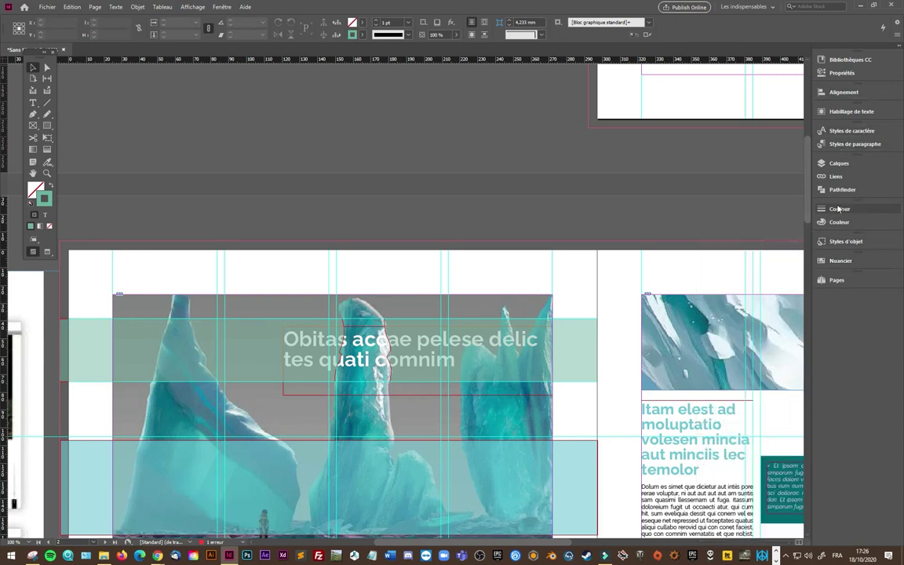
pyautogui.click(839, 163)
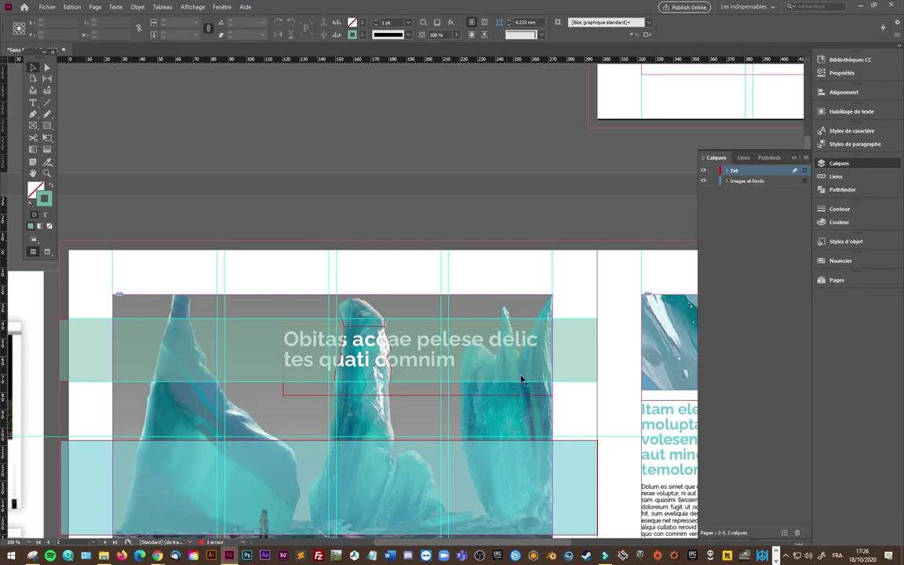
pyautogui.click(584, 376)
pyautogui.keyDown('shift'); pyautogui.click(144, 362); pyautogui.keyUp('shift')
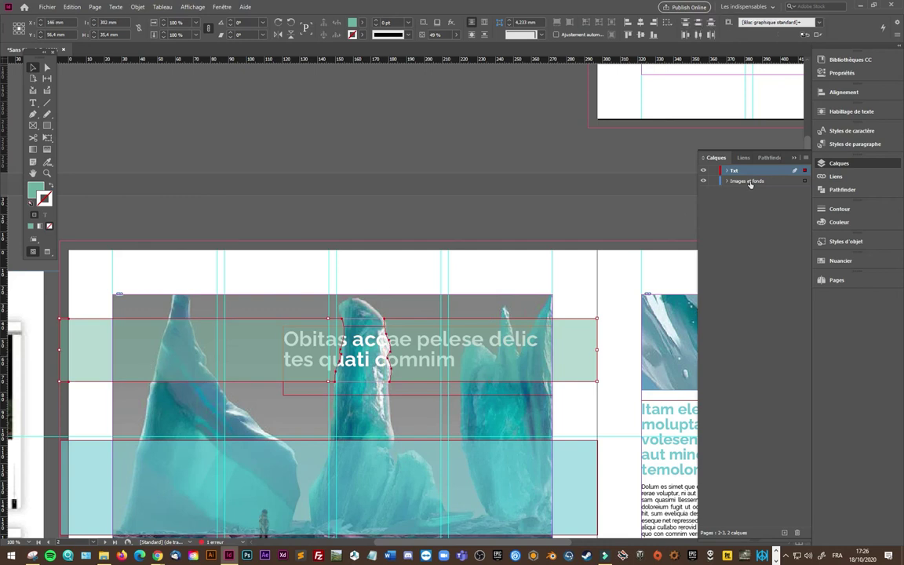
pyautogui.hotkey('ctrl', 'shift', 'a')
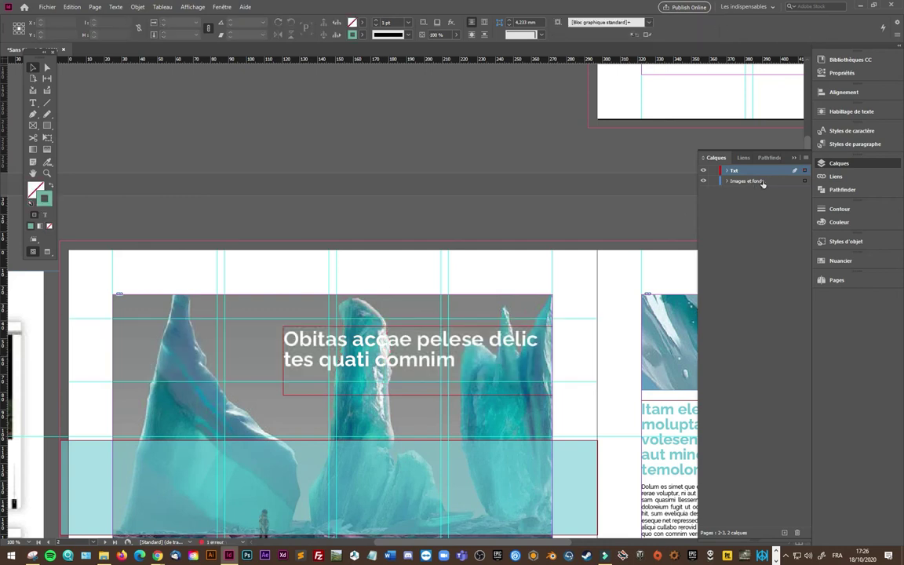
pyautogui.click(714, 170)
pyautogui.click(752, 181)
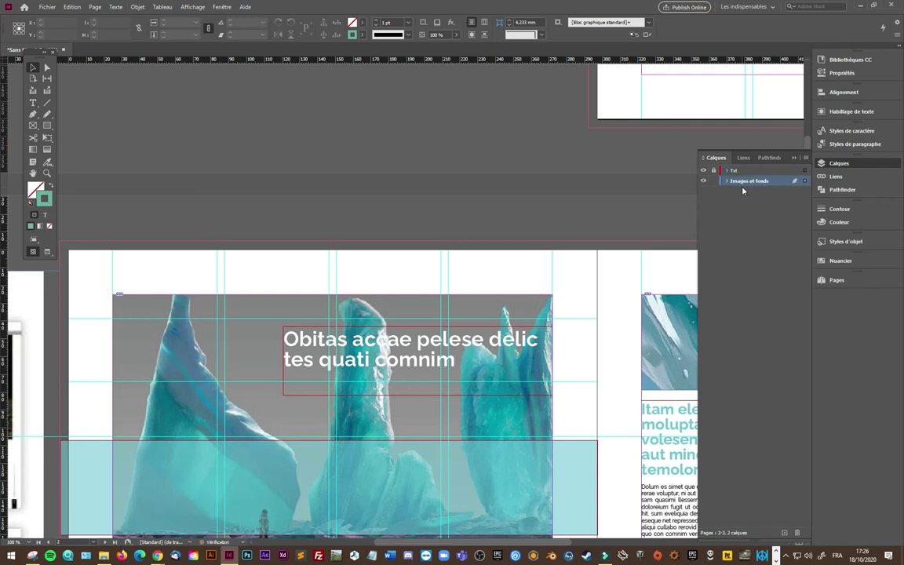
pyautogui.hotkey('ctrl', 'alt', 'shift', 'v')
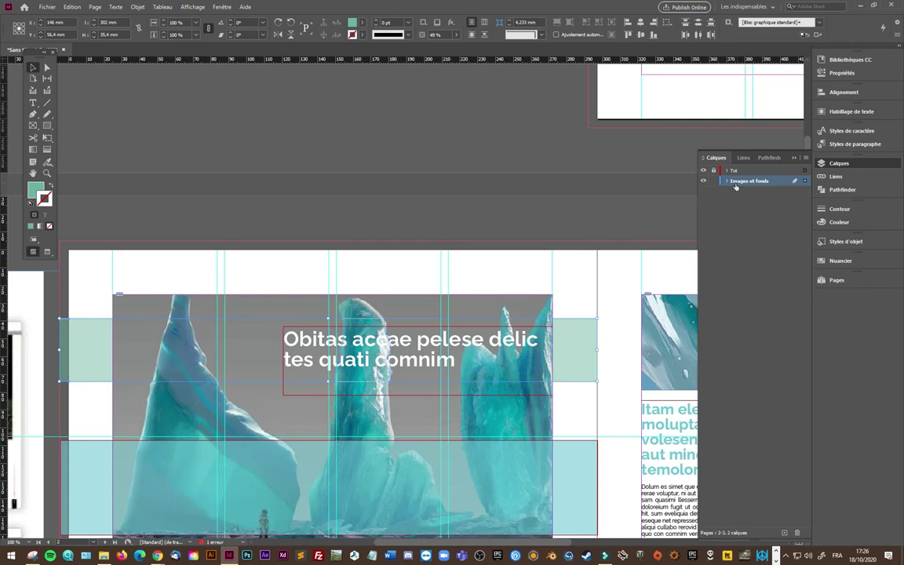
# - Unlock Txt and move image-perso-06.jpg into the Images et fonds layer
pyautogui.click(728, 183)
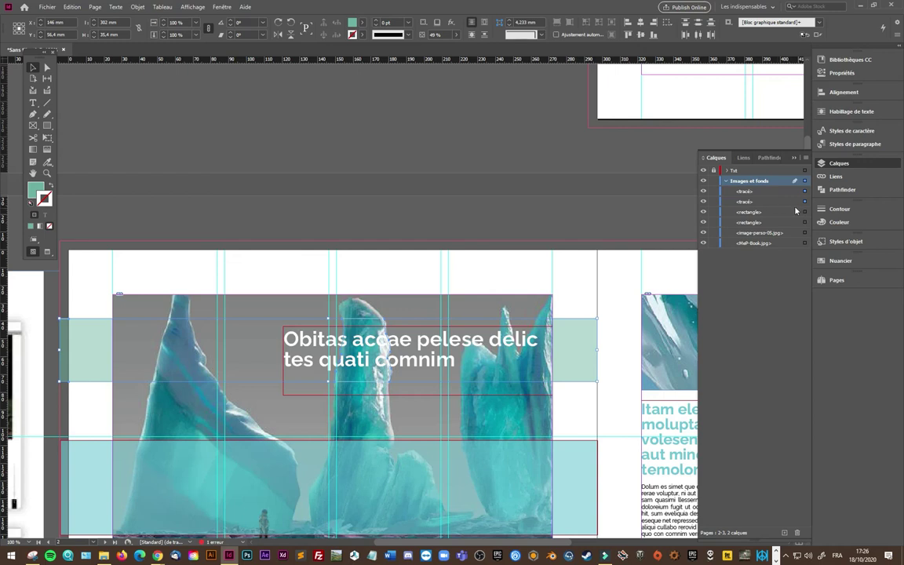
pyautogui.click(713, 170)
pyautogui.click(727, 171)
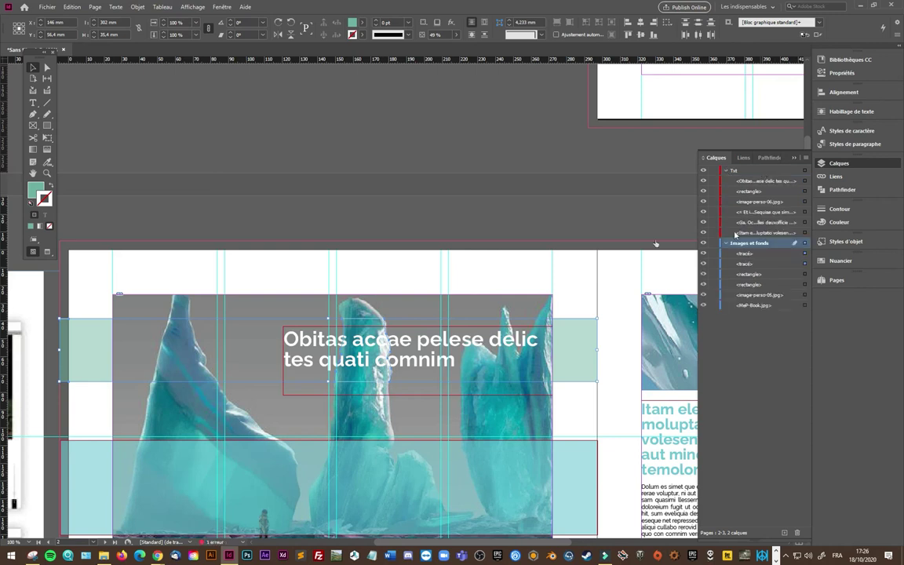
pyautogui.click(490, 314)
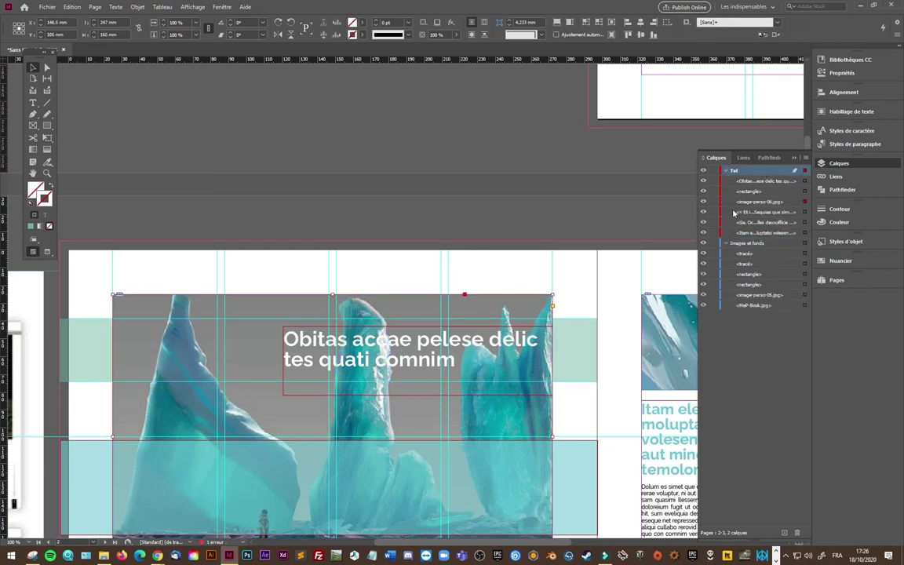
pyautogui.click(766, 203)
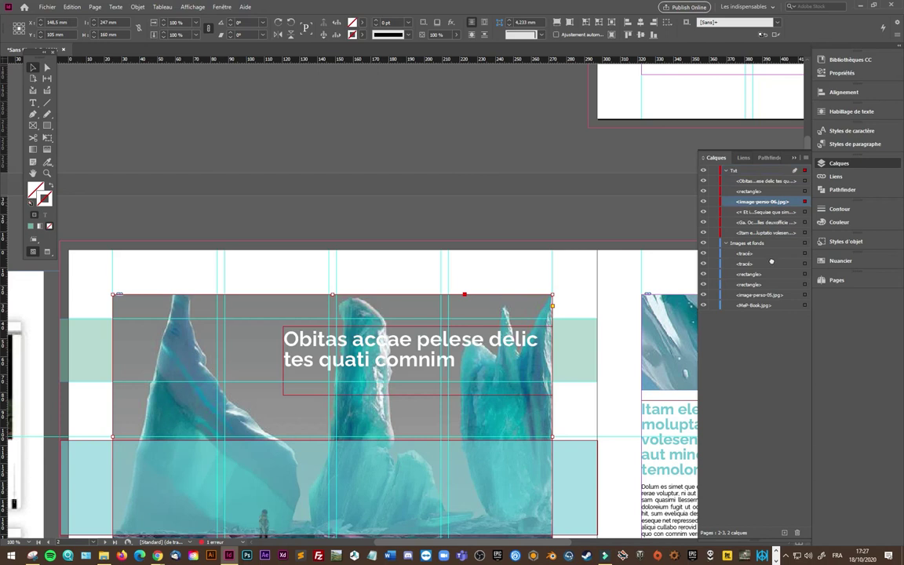
pyautogui.moveTo(773, 273); pyautogui.dragTo(773, 272)
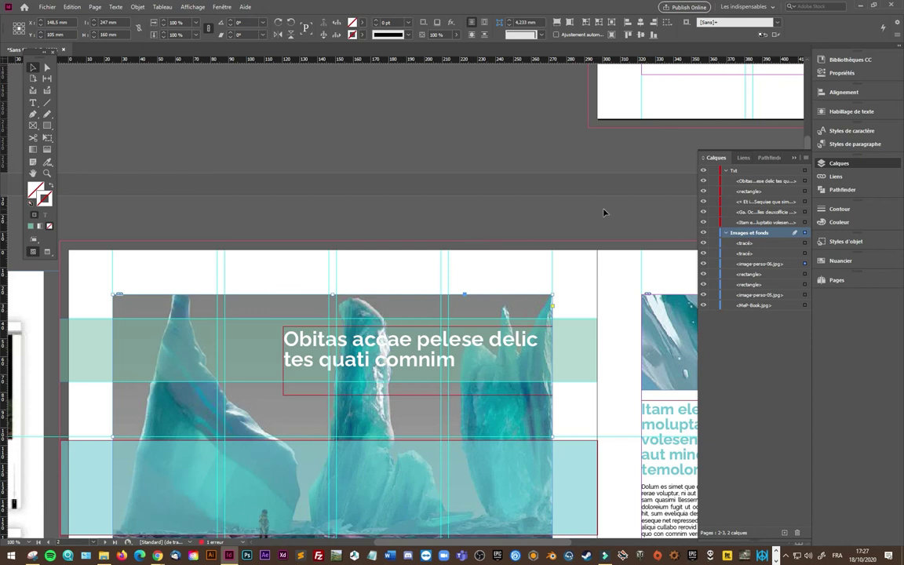
pyautogui.click(584, 482)
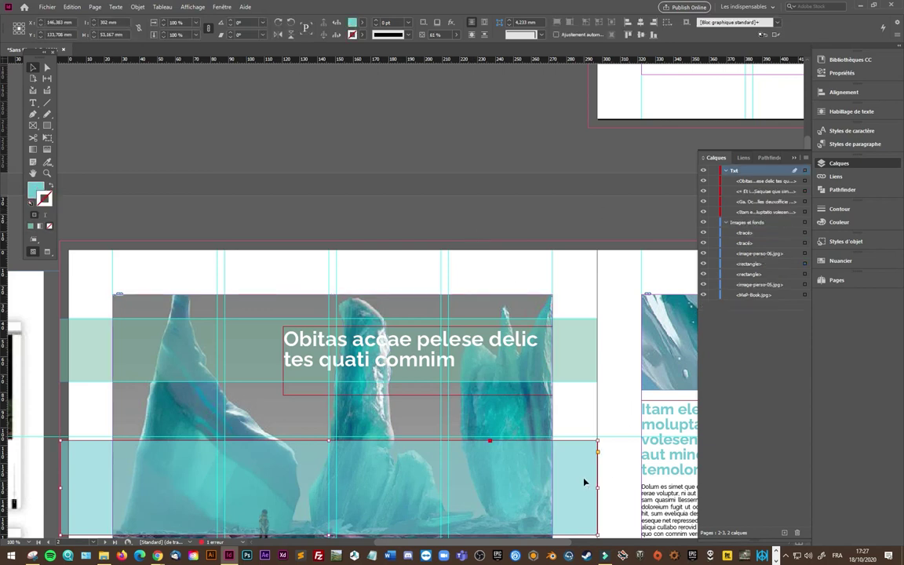
# - Delete the light-blue bottom rectangle, zoom out, and view the spread in Presentation mode
pyautogui.press('Delete')
pyautogui.hotkey('ctrl', '-')
pyautogui.hotkey('ctrl', '-')
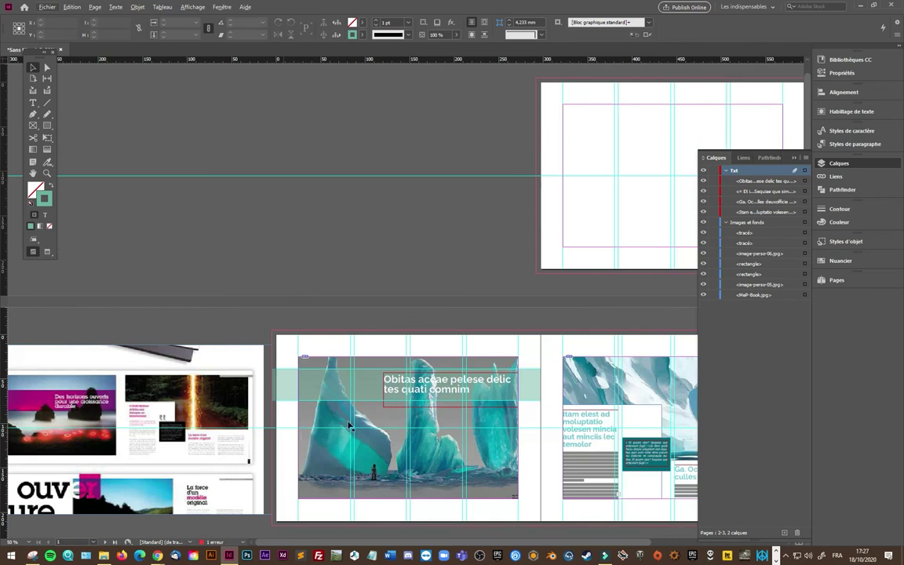
pyautogui.scroll(1, 520, 440)
pyautogui.scroll(1, 520, 439)
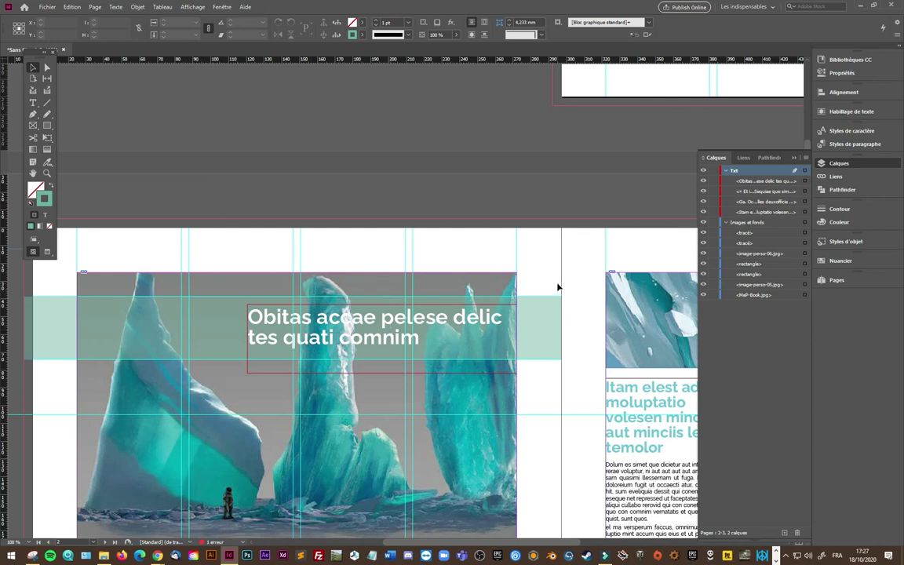
pyautogui.hotkey('shift', 'w')
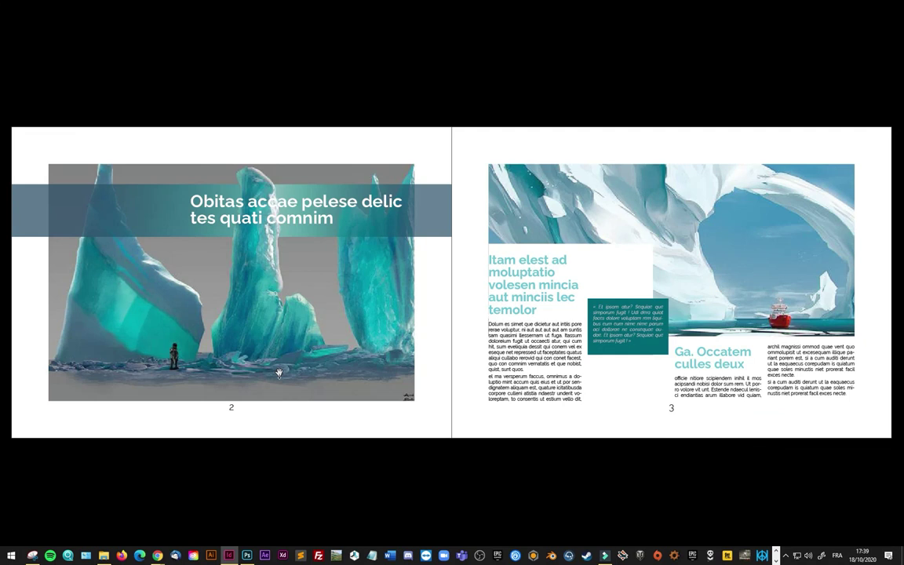